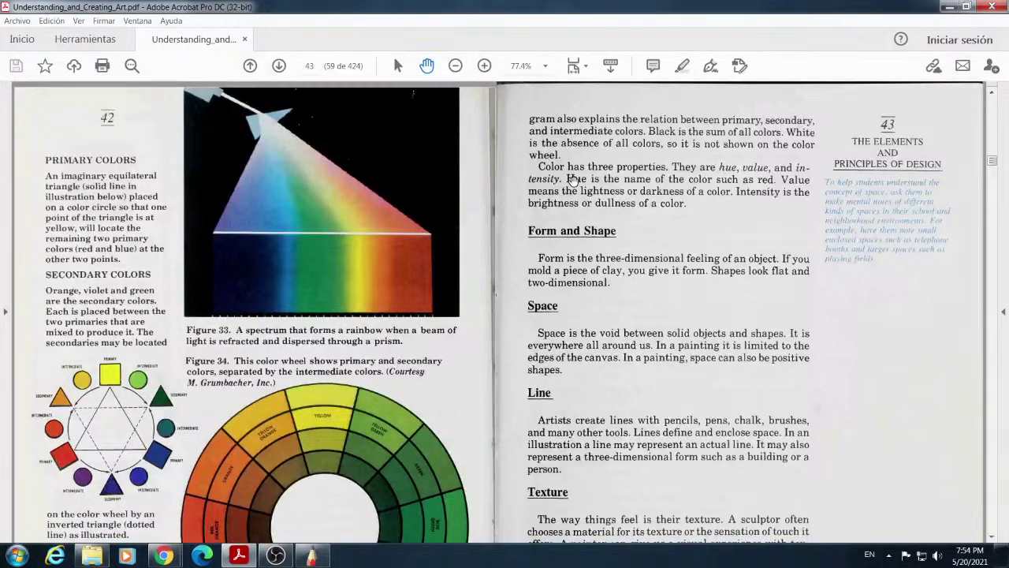
Switch to SketchBook and paint a muted red swatch (153, 81, 67) and a near-black swatch (26, 10, 7) above the small circle outline.
left_click(312, 556)
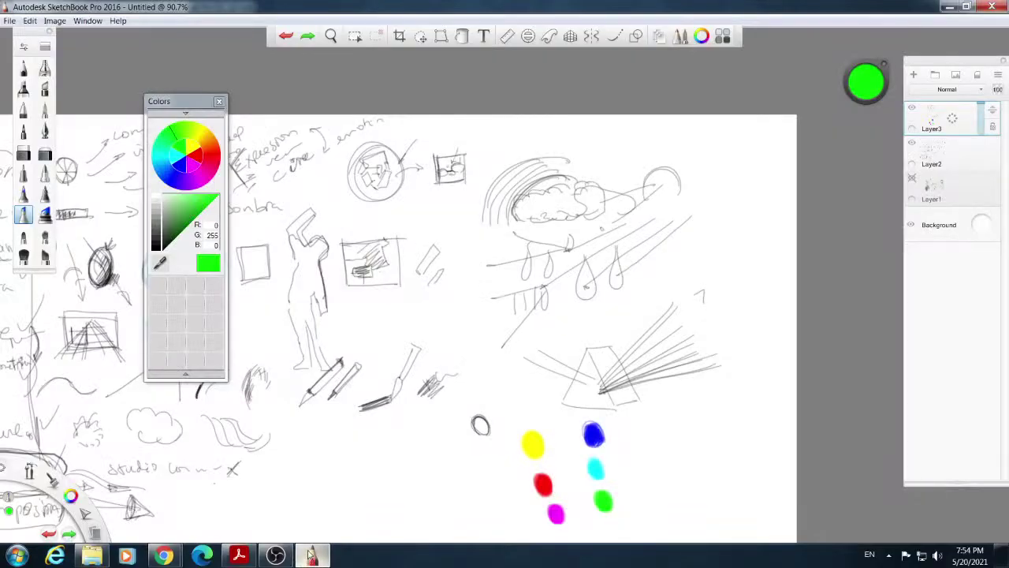
left_click(203, 157)
left_click(191, 190)
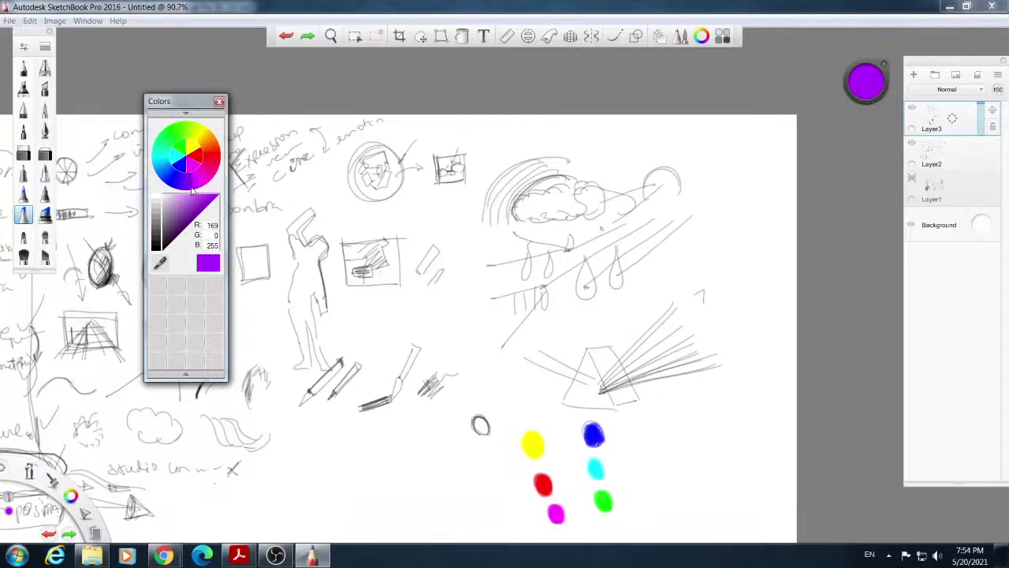
left_click(214, 160)
left_click(190, 227)
left_click(183, 225)
mouse_move(451, 337)
left_mouse_down()
mouse_move(473, 322)
mouse_move(470, 351)
left_mouse_up()
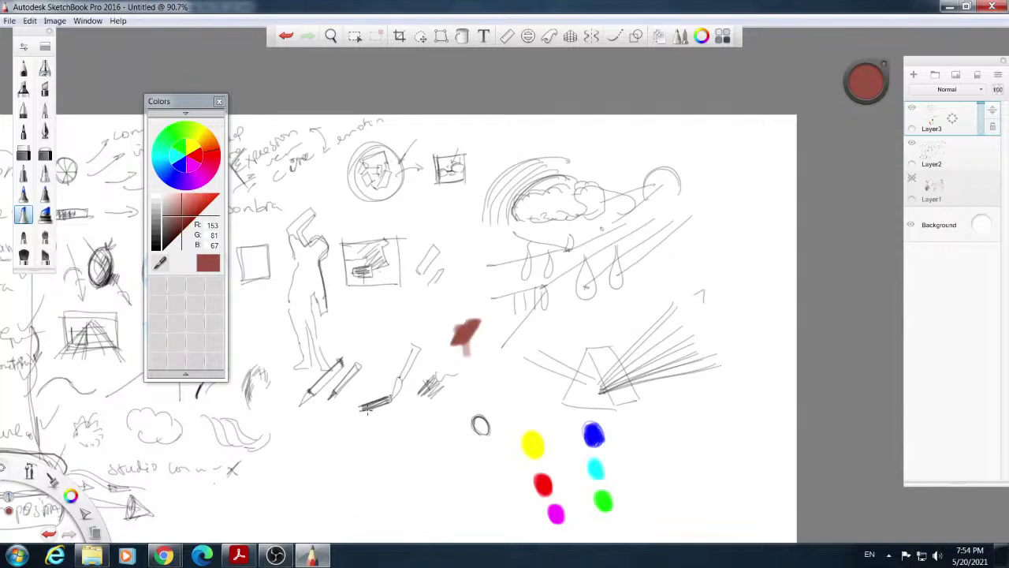
left_click(171, 246)
left_click_drag(467, 376, 483, 385)
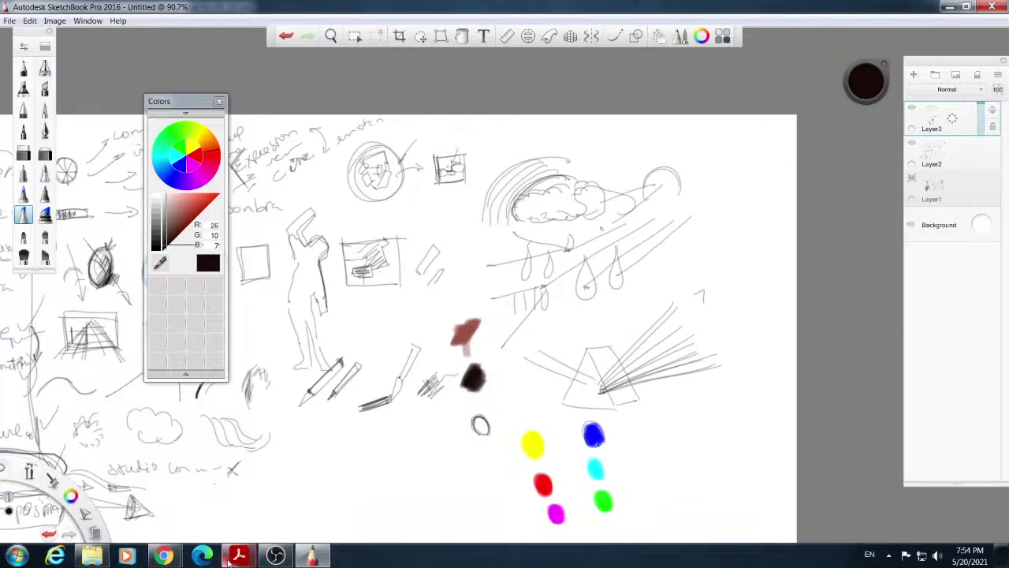
Switch to Acrobat and review the prism spectrum and color wheel figures on the color theory pages.
mouse_move(175, 560)
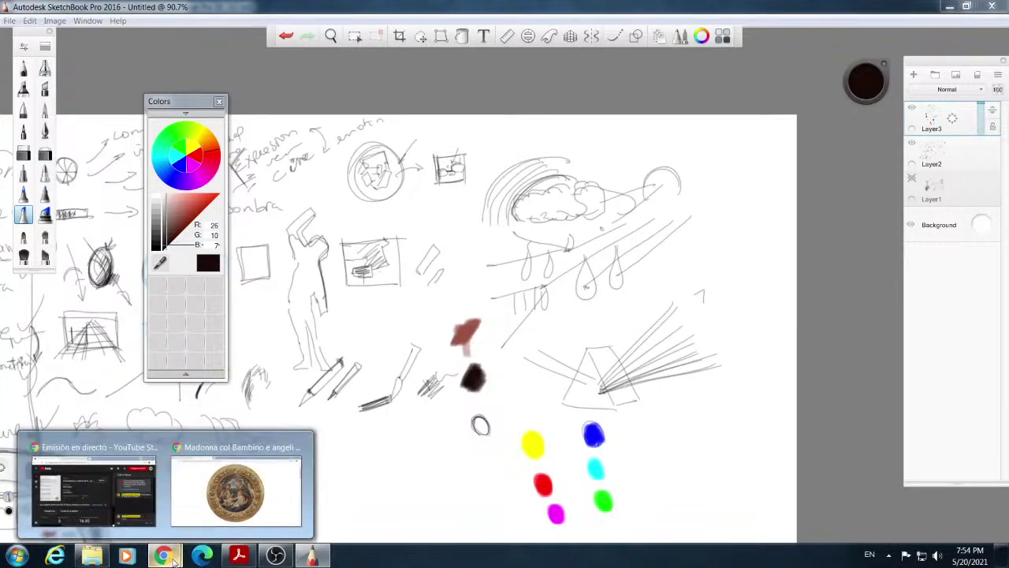
left_click(238, 557)
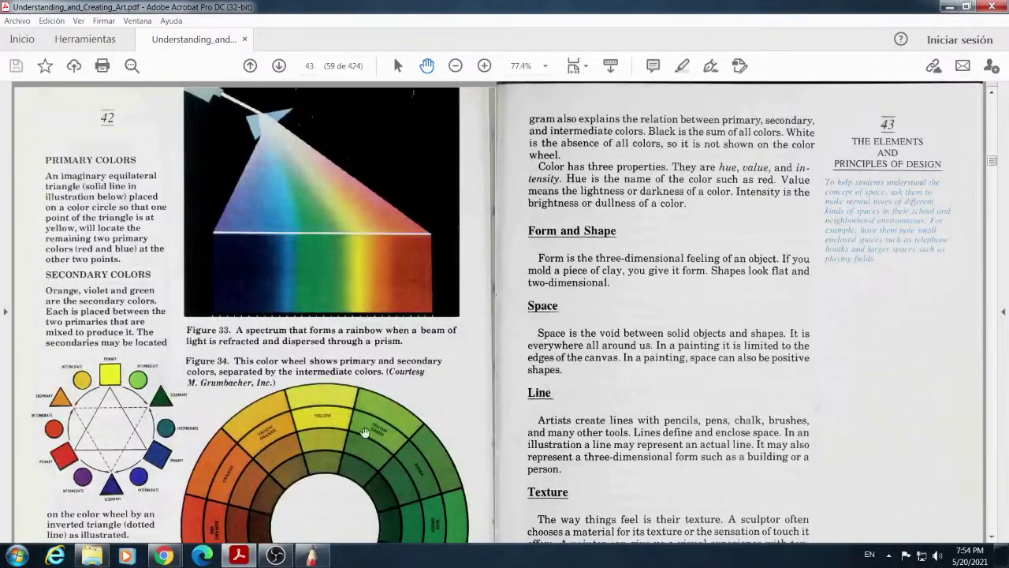
scroll(368, 377, "down", 2)
scroll(402, 406, "up", 2)
Switch to SketchBook and paint a value ramp from near-black (26, 26, 26) to lighter grays beside the dark swatch.
left_click(313, 555)
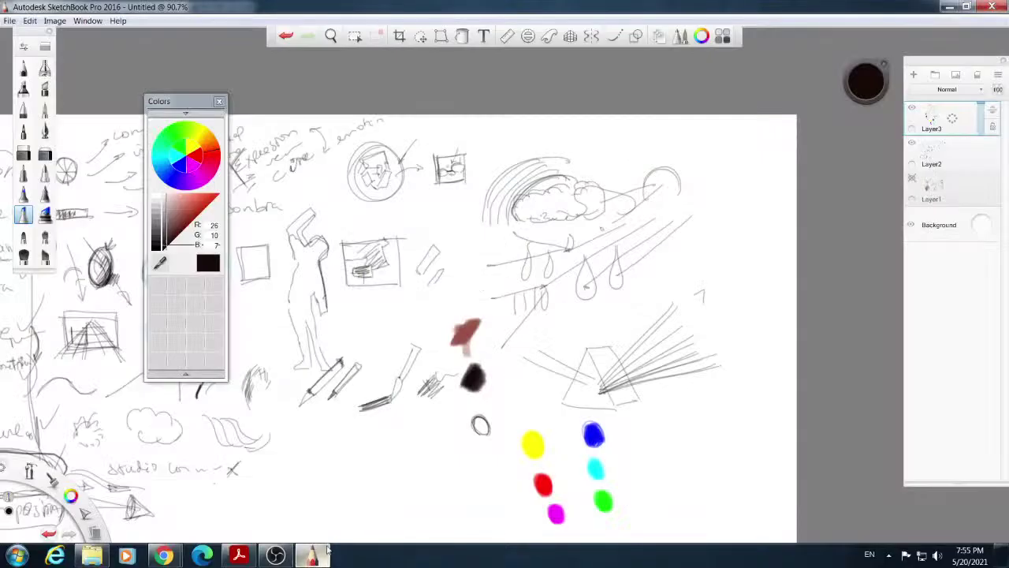
left_click(158, 251)
mouse_move(506, 364)
left_mouse_down()
mouse_move(515, 392)
mouse_move(533, 371)
left_mouse_up()
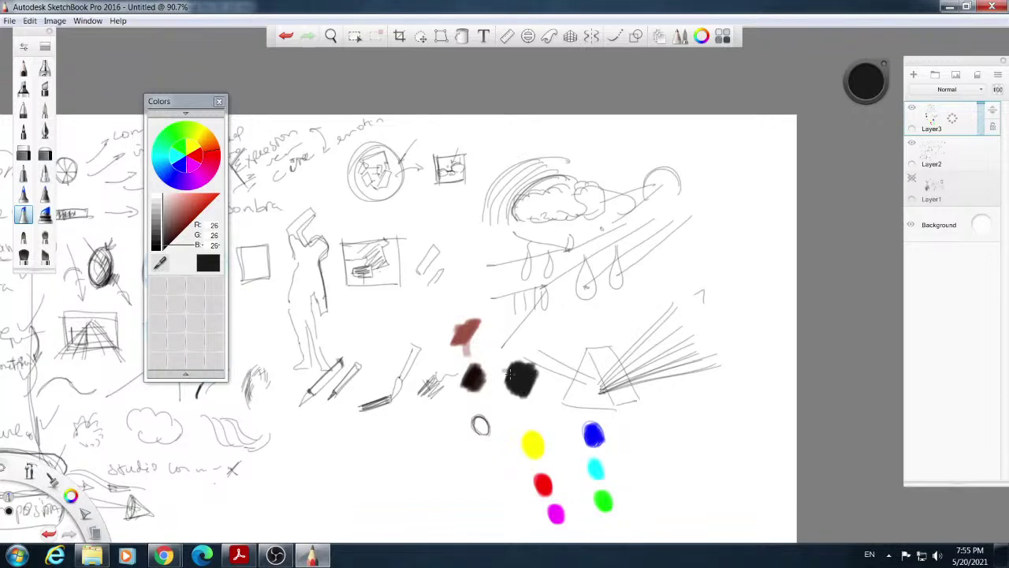
left_click(155, 240)
mouse_move(514, 359)
left_mouse_down()
mouse_move(542, 366)
mouse_move(536, 342)
mouse_move(549, 356)
left_mouse_up()
left_click(160, 225)
Sample the yellow dot, paint a yellow patch below the framed sketch and overlap its edge with magenta (243, 1, 255).
left_click(160, 265)
left_click(532, 442)
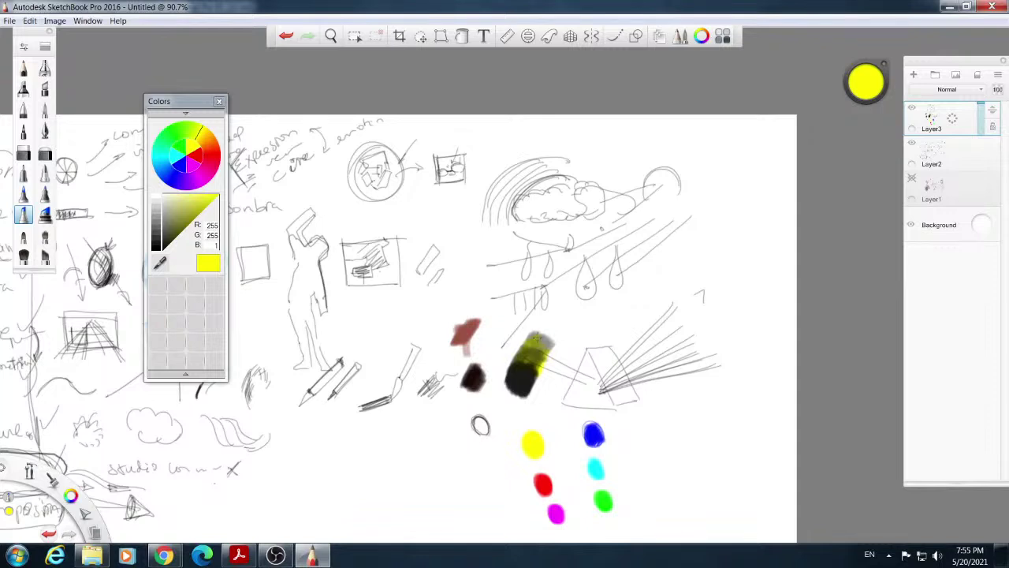
mouse_move(361, 317)
left_mouse_down()
mouse_move(377, 346)
mouse_move(370, 305)
mouse_move(389, 341)
mouse_move(376, 297)
mouse_move(398, 338)
mouse_move(386, 299)
mouse_move(407, 341)
left_mouse_up()
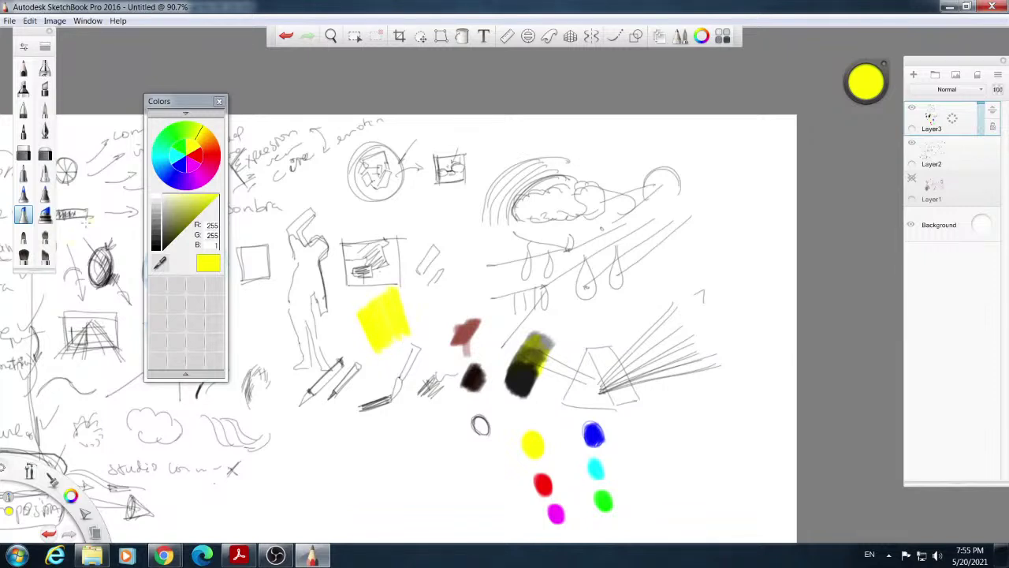
left_click(198, 175)
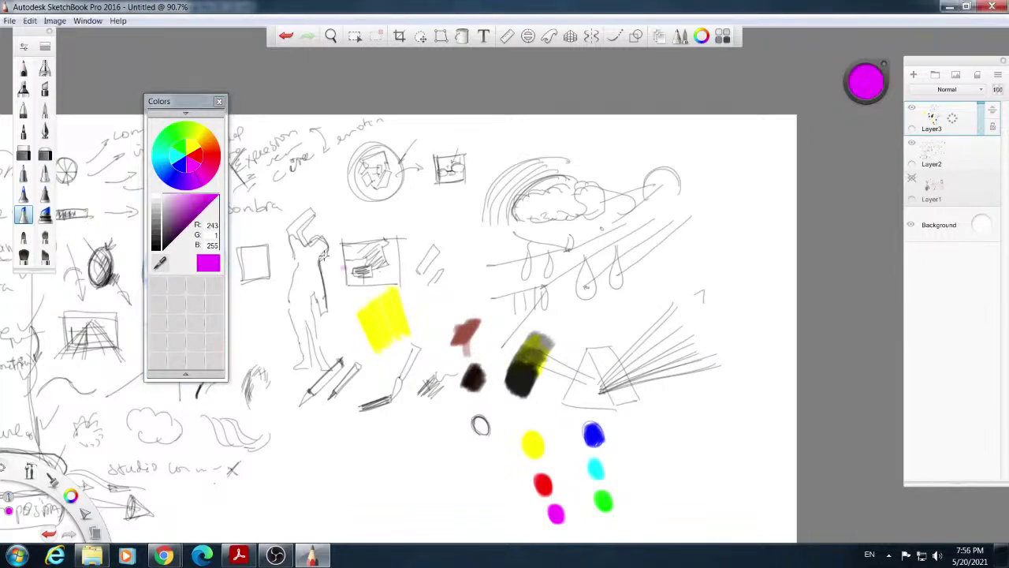
mouse_move(410, 263)
left_mouse_down()
mouse_move(391, 299)
mouse_move(411, 293)
mouse_move(399, 313)
mouse_move(413, 303)
mouse_move(406, 325)
mouse_move(397, 299)
mouse_move(377, 284)
left_mouse_up()
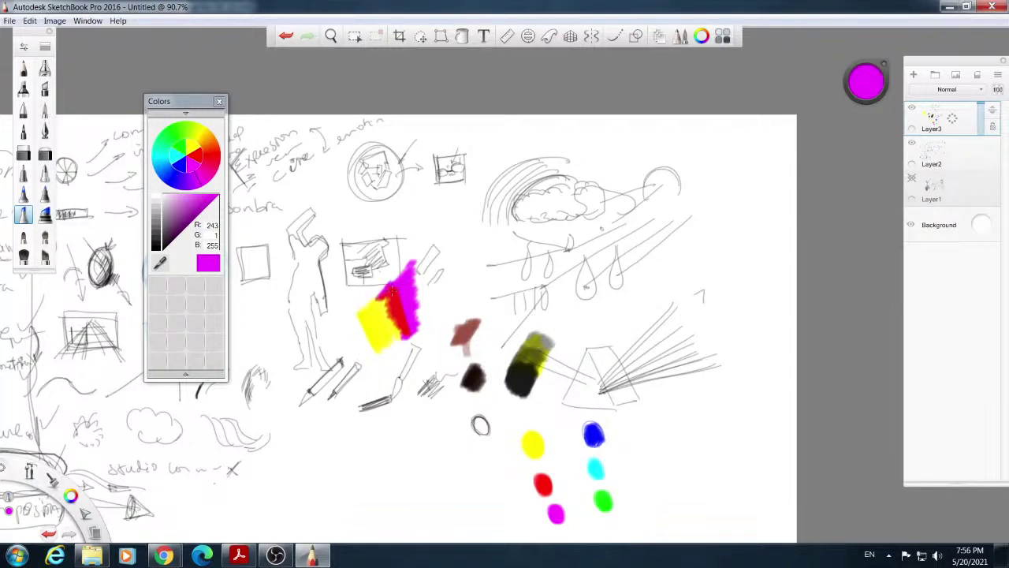
Paint a blue (0, 0, 255) patch adjoining the magenta area and brush magenta (255, 0, 241) over it.
left_click(179, 170)
mouse_move(415, 268)
left_mouse_down()
mouse_move(422, 284)
mouse_move(414, 264)
mouse_move(410, 283)
mouse_move(409, 256)
mouse_move(434, 284)
left_mouse_up()
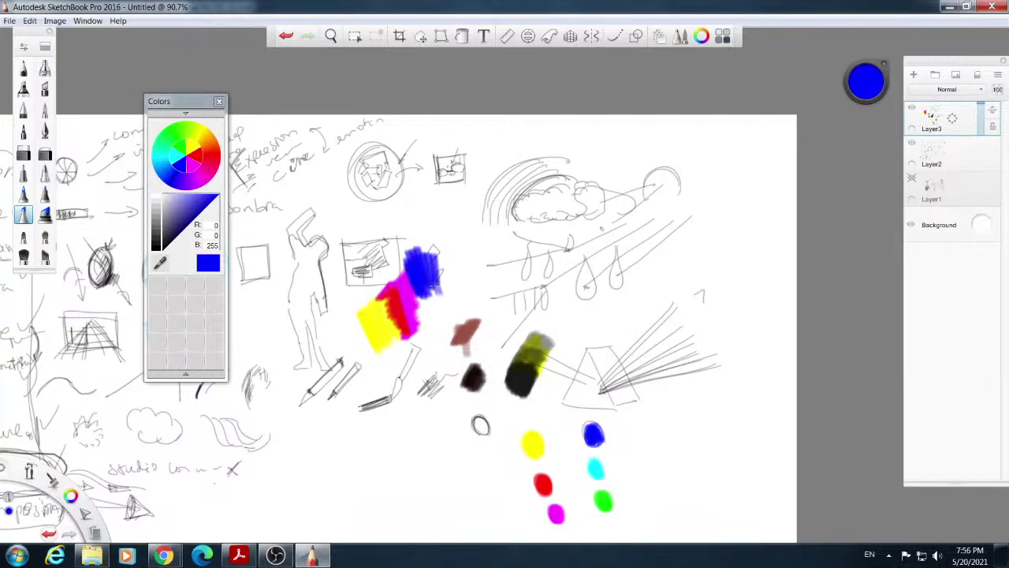
left_click(204, 181)
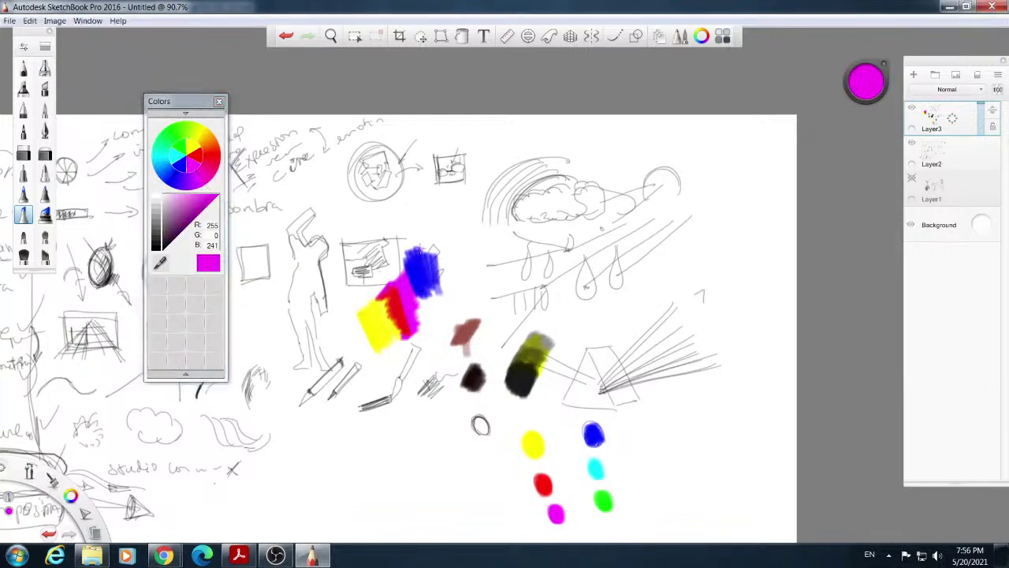
mouse_move(420, 248)
left_mouse_down()
mouse_move(435, 279)
mouse_move(431, 272)
left_mouse_up()
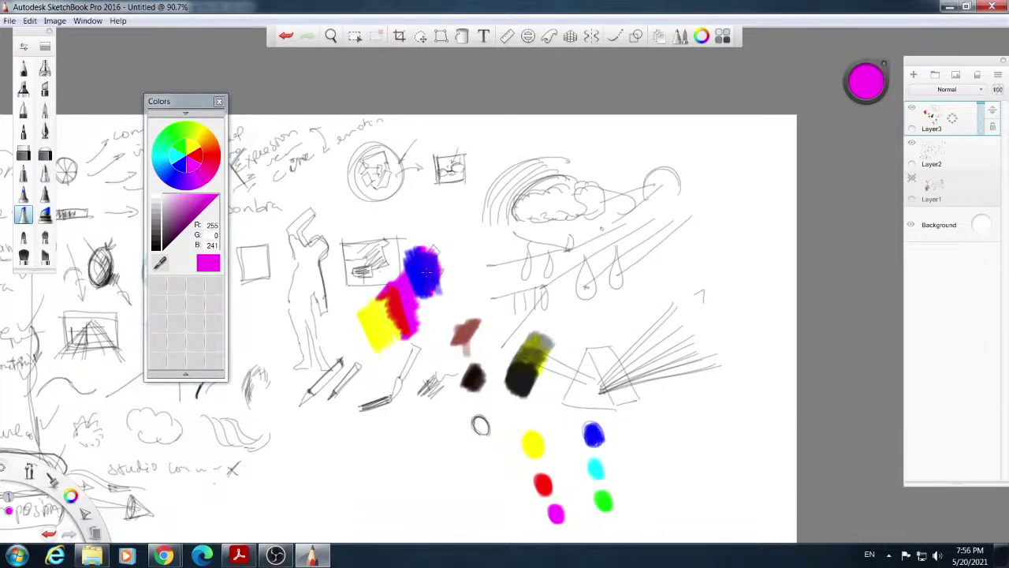
Blend magenta, violet (110, 0, 255) and blue-violet (69, 0, 255) strokes with a soft brush beside the cloud sketch.
left_click(45, 257)
mouse_move(478, 217)
left_mouse_down()
mouse_move(492, 289)
mouse_move(467, 307)
mouse_move(480, 253)
mouse_move(482, 284)
left_mouse_up()
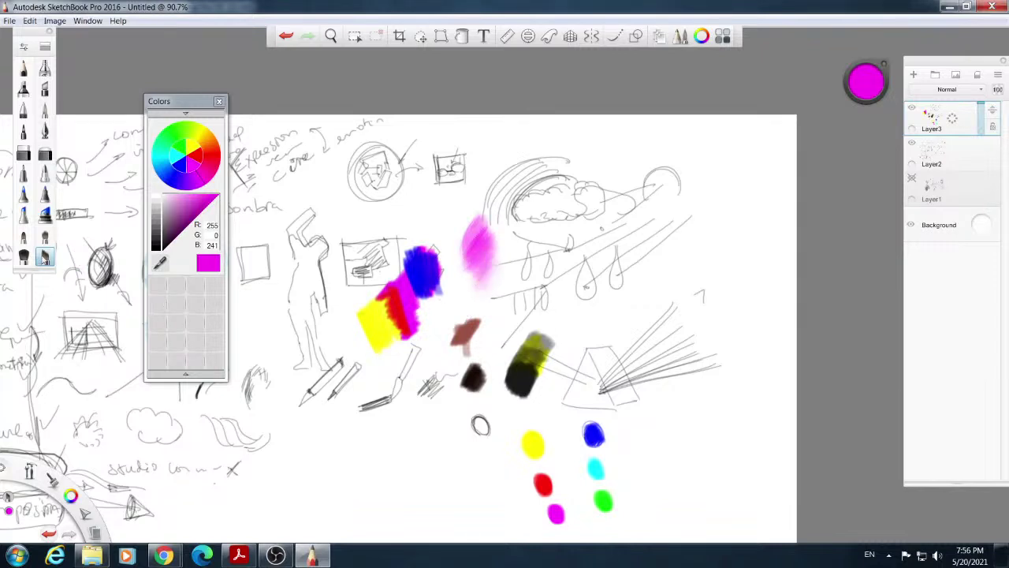
left_click(190, 188)
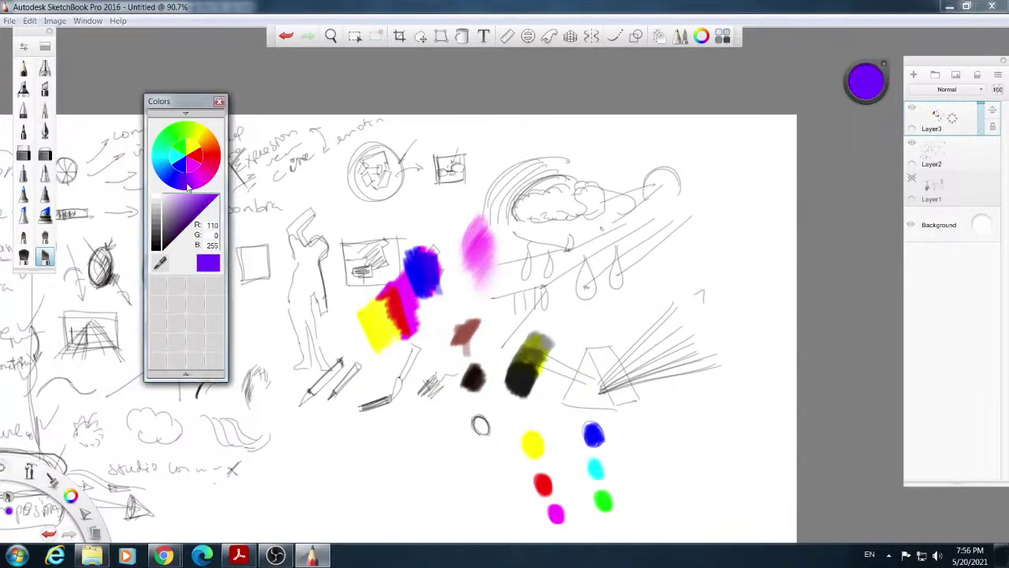
mouse_move(461, 234)
left_mouse_down()
mouse_move(491, 231)
mouse_move(487, 278)
mouse_move(487, 236)
mouse_move(490, 266)
left_mouse_up()
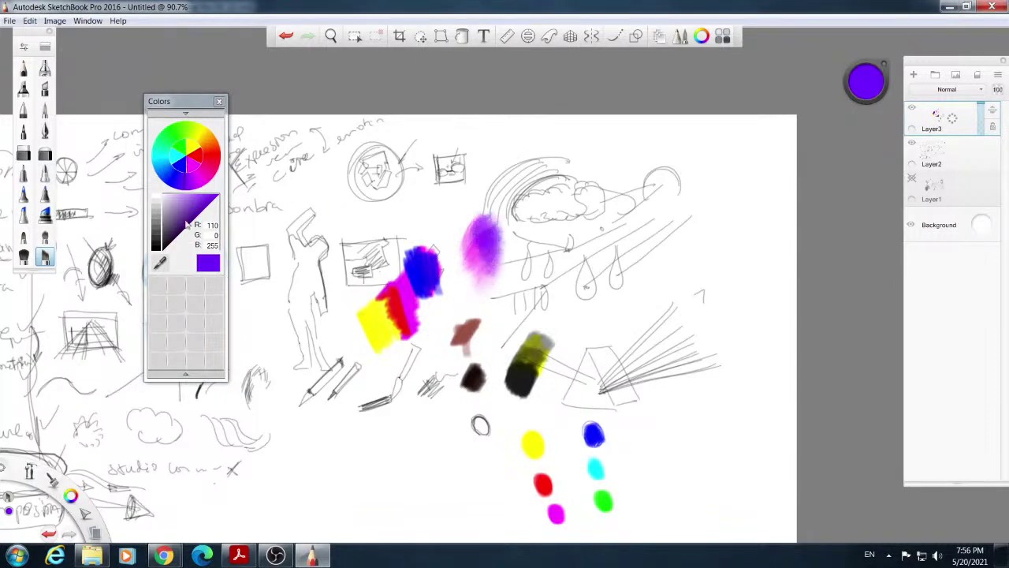
left_click(183, 188)
mouse_move(514, 228)
left_mouse_down()
mouse_move(501, 209)
mouse_move(509, 229)
left_mouse_up()
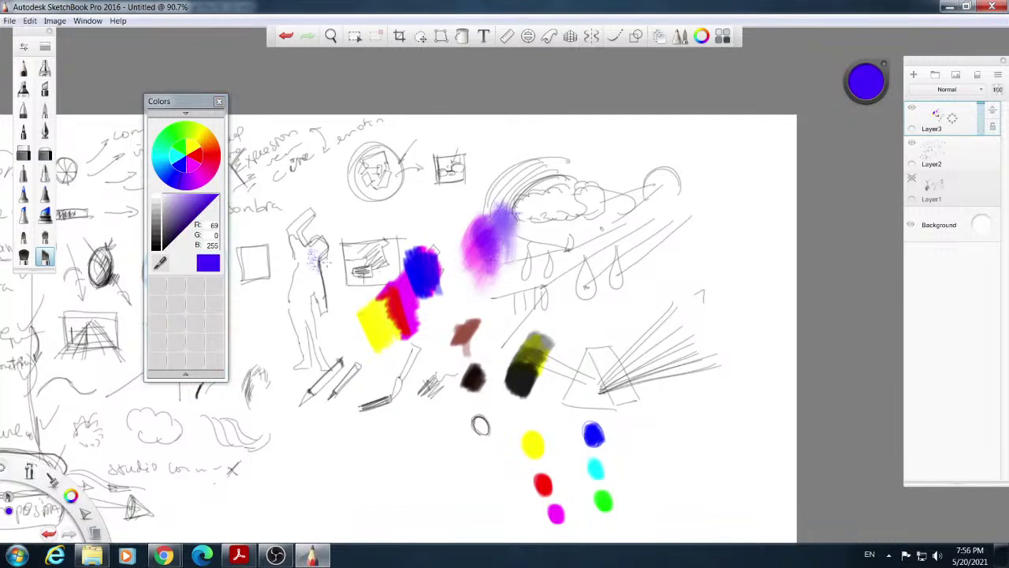
Paint solid blue-violet strokes with a more opaque brush along the edge of the blended violet swatch.
left_click(24, 235)
mouse_move(481, 217)
left_mouse_down()
mouse_move(507, 207)
mouse_move(508, 256)
left_mouse_up()
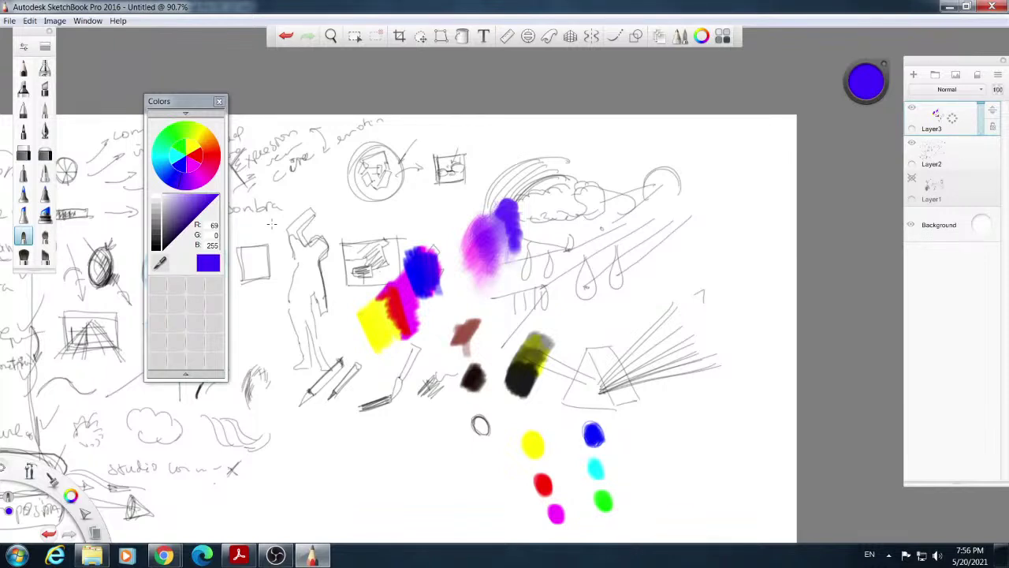
left_click_drag(511, 197, 523, 222)
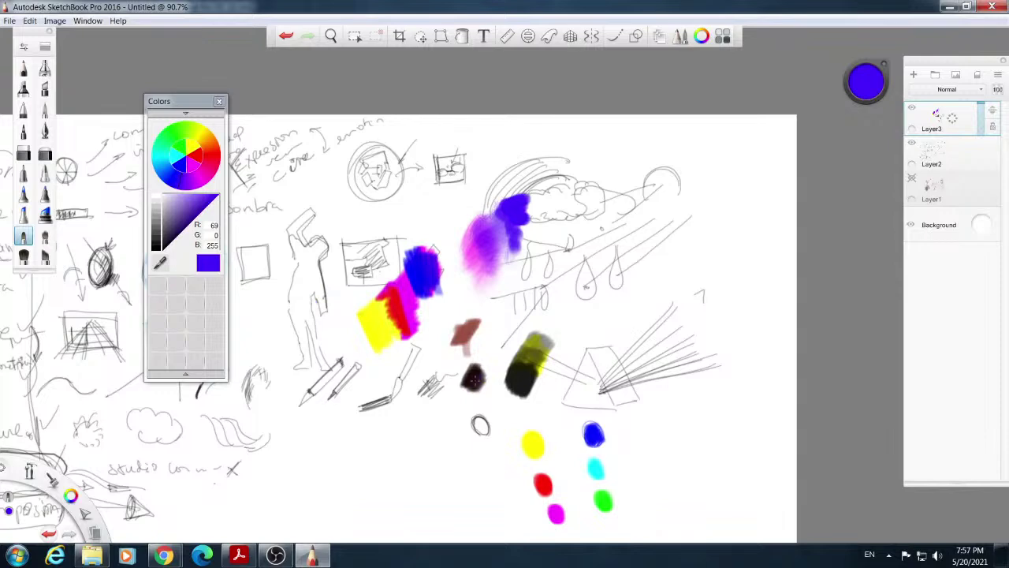
Switch to Acrobat and reread the paragraph on hue, value and intensity on page 43.
left_click(237, 557)
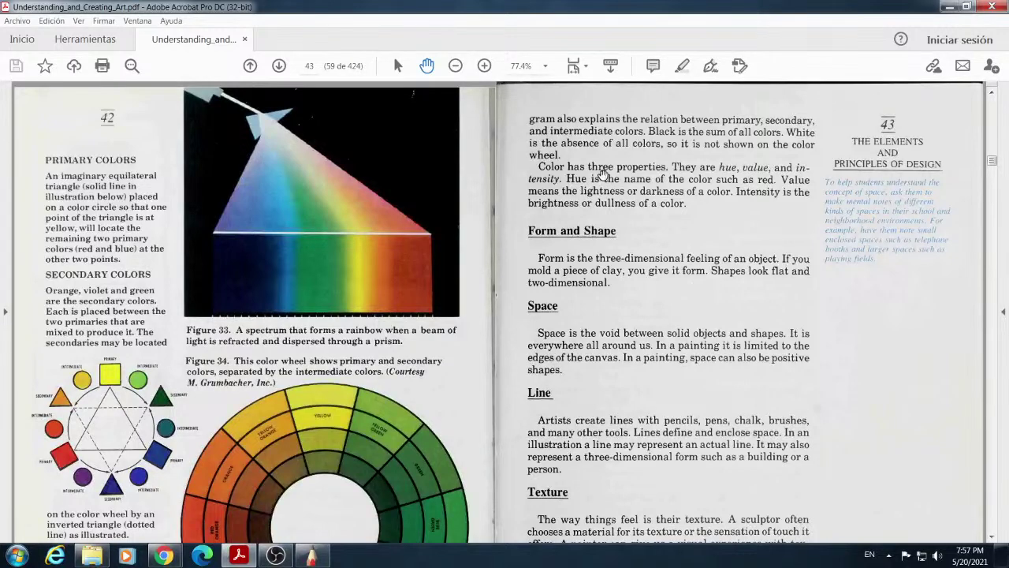
scroll(745, 187, "down", 1)
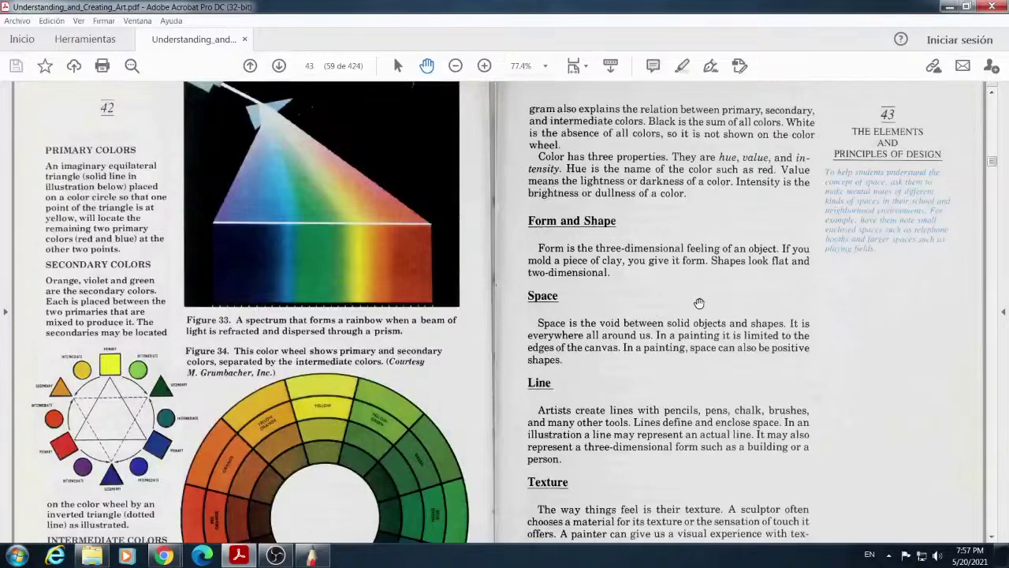
Switch to SketchBook, draw a short blue vertical stroke above the cloud sketch's sun and handwrite "hue = matiz" below in near-black.
left_click(312, 556)
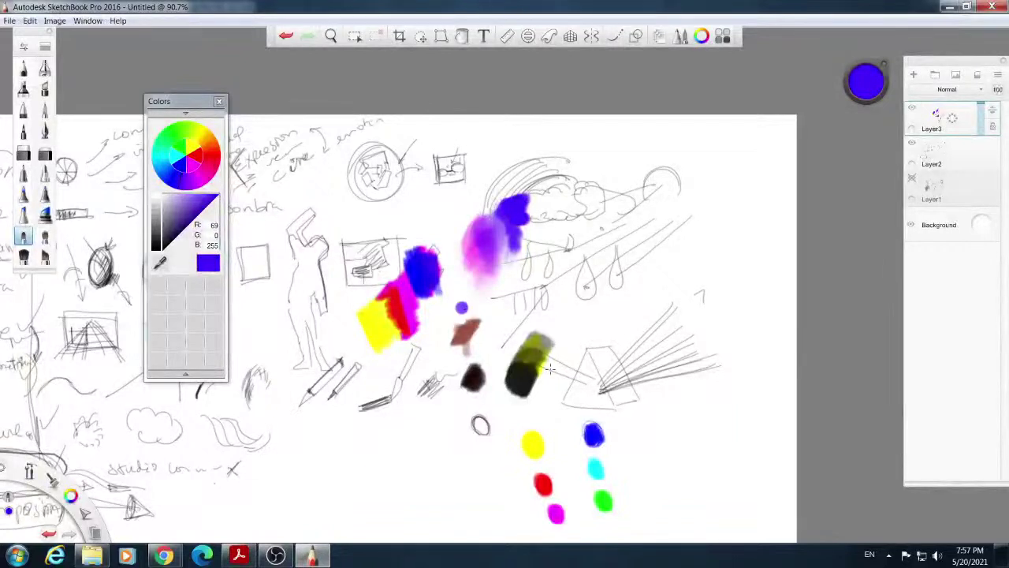
left_click(24, 111)
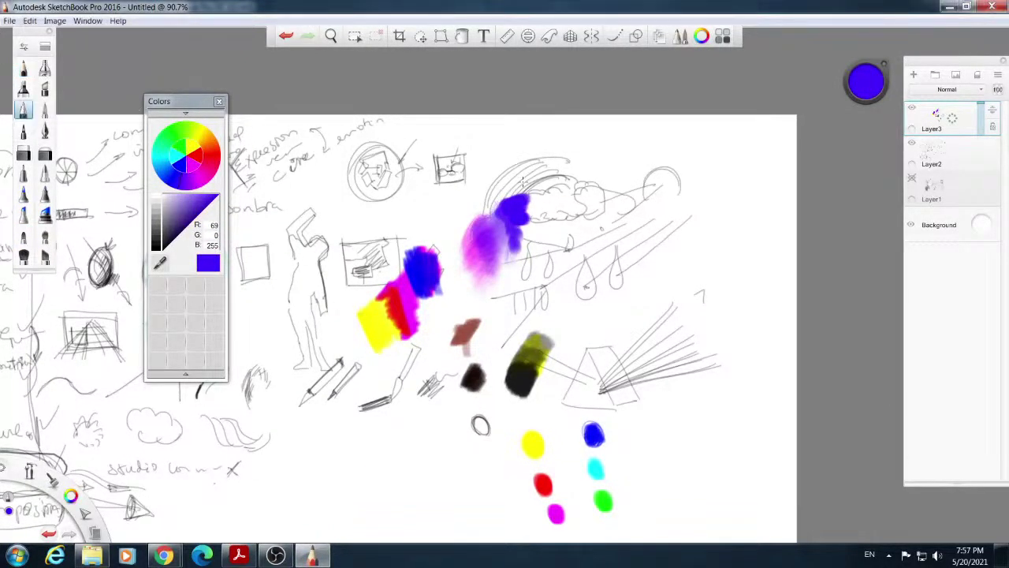
left_click_drag(631, 136, 629, 163)
left_click(172, 247)
mouse_move(640, 224)
left_mouse_down()
mouse_move(640, 249)
mouse_move(649, 235)
mouse_move(651, 247)
mouse_move(656, 235)
mouse_move(679, 248)
mouse_move(708, 244)
left_mouse_up()
mouse_move(721, 233)
left_mouse_down()
mouse_move(751, 223)
mouse_move(755, 243)
mouse_move(745, 232)
mouse_move(762, 238)
mouse_move(763, 224)
mouse_move(779, 246)
left_mouse_up()
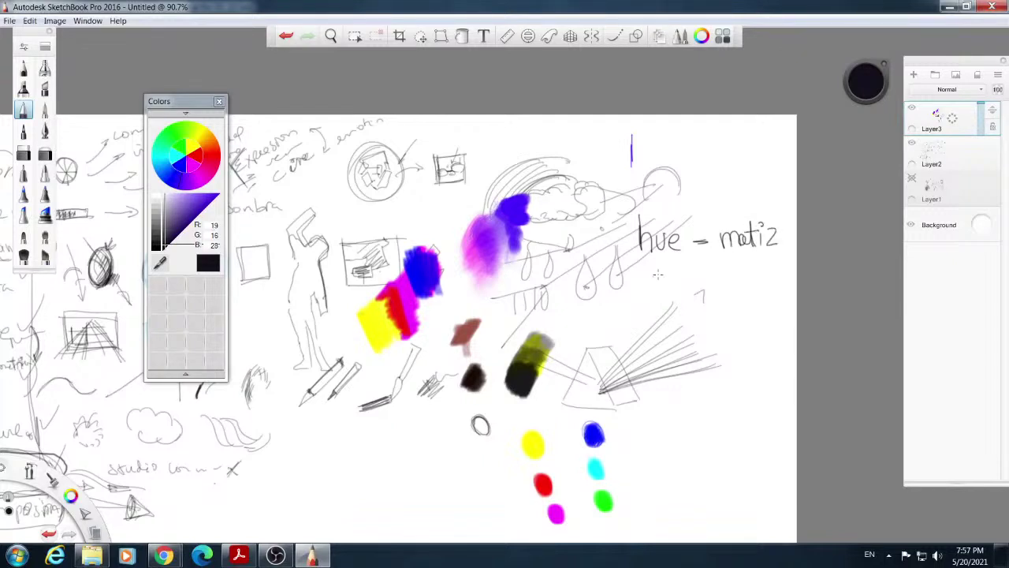
Handwrite "Value = Valor" and "chorma - intens" on two lines below the hue note.
mouse_move(637, 267)
left_mouse_down()
mouse_move(661, 285)
mouse_move(730, 272)
mouse_move(746, 283)
mouse_move(776, 271)
left_mouse_up()
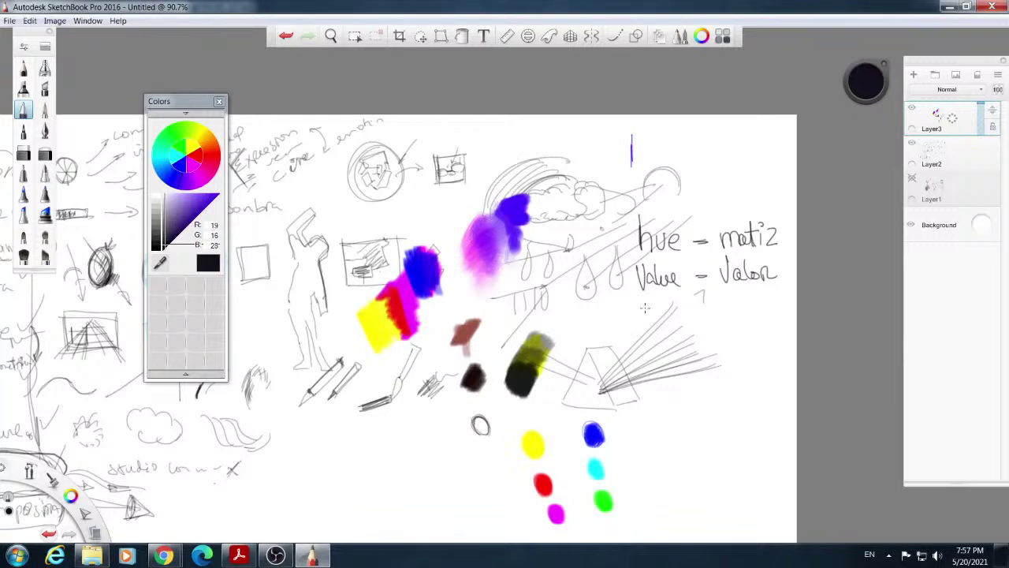
left_click_drag(645, 309, 638, 323)
mouse_move(646, 300)
left_mouse_down()
mouse_move(651, 317)
mouse_move(687, 319)
mouse_move(670, 336)
mouse_move(710, 309)
mouse_move(768, 309)
left_mouse_up()
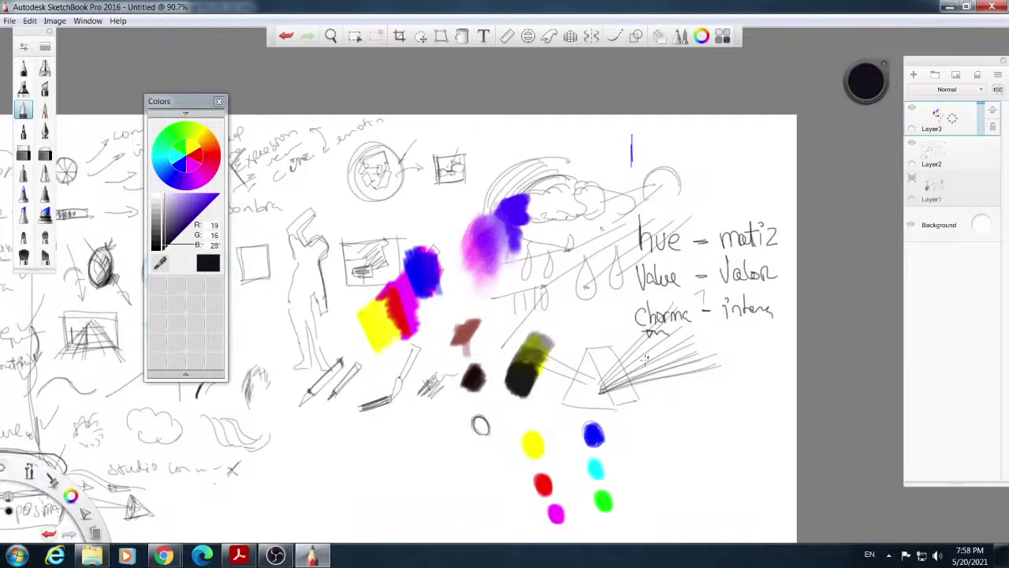
Handwrite "calido / frio" below the chroma line, over the prism rays.
mouse_move(647, 357)
left_mouse_down()
mouse_move(706, 358)
mouse_move(725, 348)
left_mouse_up()
mouse_move(717, 388)
left_mouse_down()
mouse_move(723, 364)
mouse_move(755, 372)
left_mouse_up()
left_click_drag(715, 379, 721, 377)
Draw a long outlined arrow rising toward the small circle and write "Ke" beneath it.
left_click_drag(285, 478, 436, 408)
left_click_drag(285, 494, 425, 426)
left_click_drag(286, 476, 298, 487)
left_click_drag(438, 400, 447, 432)
mouse_move(361, 482)
left_mouse_down()
mouse_move(363, 501)
mouse_move(394, 492)
left_mouse_up()
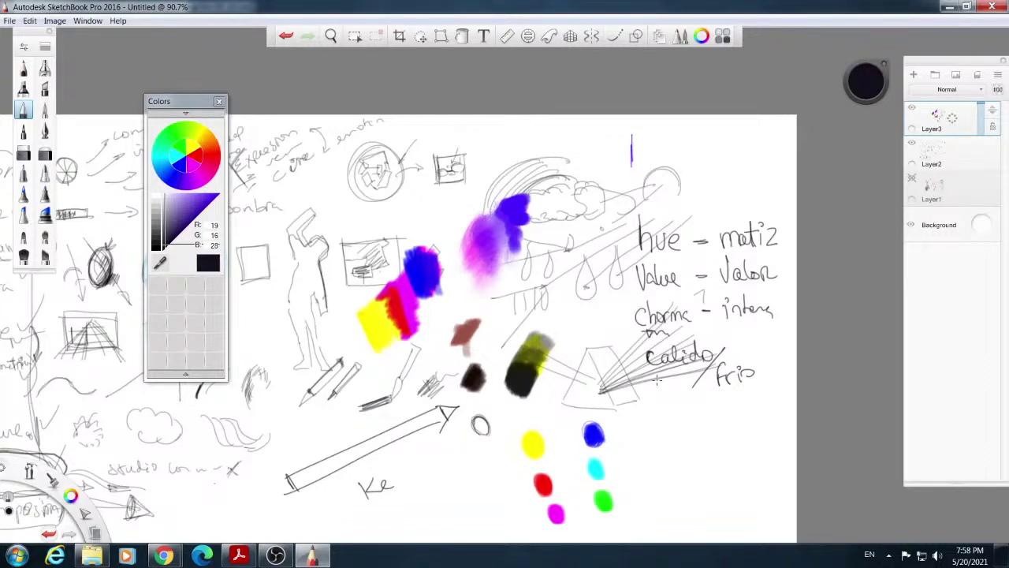
Add a bracket and the word "Temperatur" to the calido / frio note, and circle the word "hue".
mouse_move(649, 353)
left_mouse_down()
mouse_move(640, 386)
mouse_move(667, 404)
left_mouse_up()
mouse_move(657, 406)
left_mouse_down()
mouse_move(656, 425)
mouse_move(697, 419)
mouse_move(752, 389)
left_mouse_up()
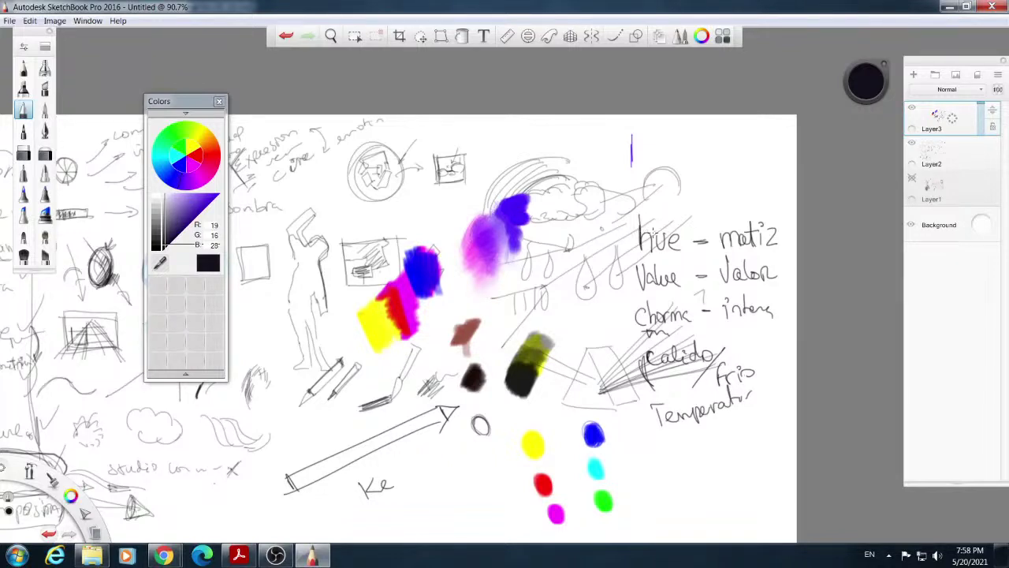
mouse_move(671, 221)
left_mouse_down()
mouse_move(681, 260)
mouse_move(655, 220)
mouse_move(620, 253)
left_mouse_up()
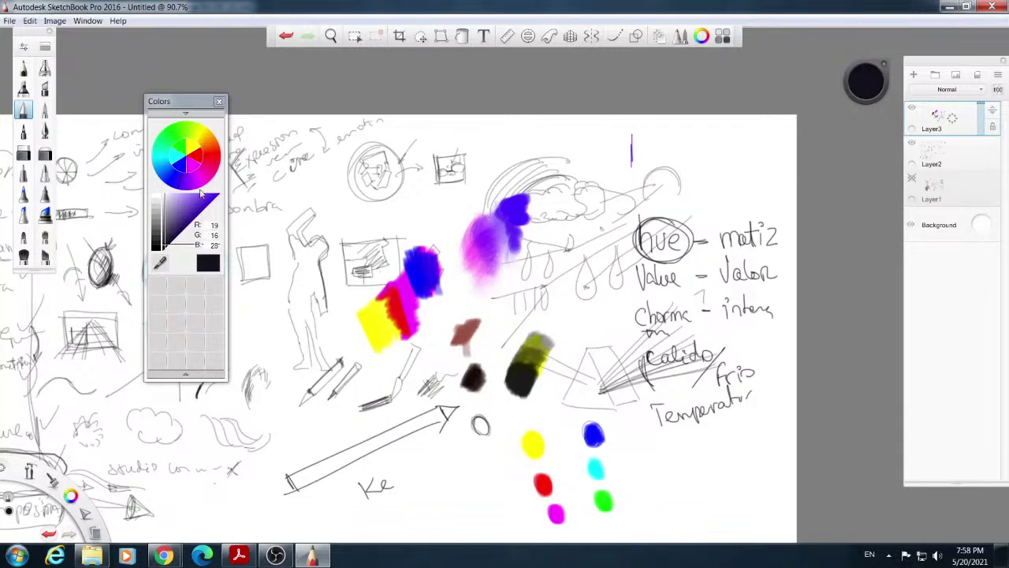
Dab a near-black spot on the small circle sketched above the circled word "hue".
left_click_drag(209, 159, 217, 159)
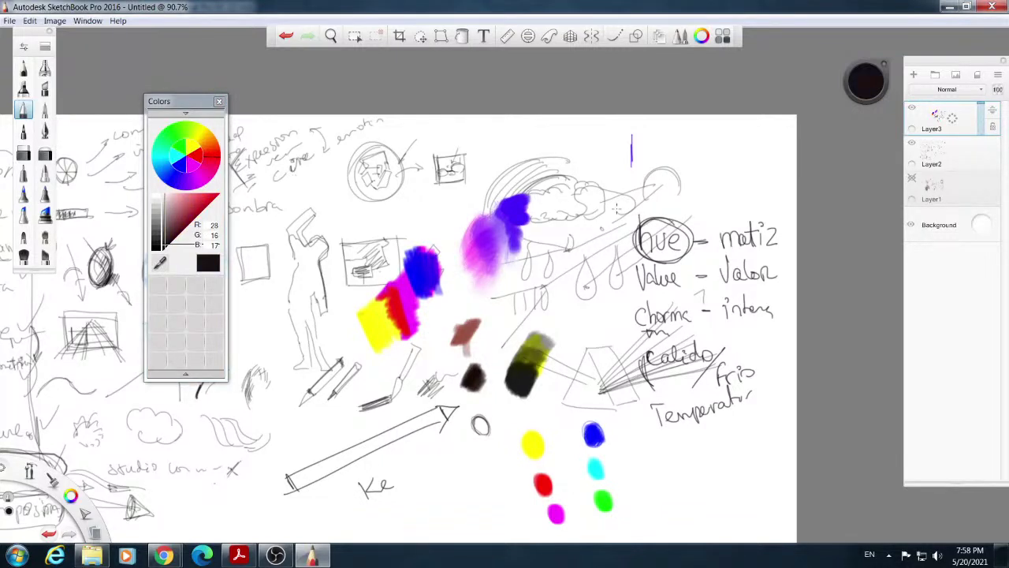
left_click(45, 112)
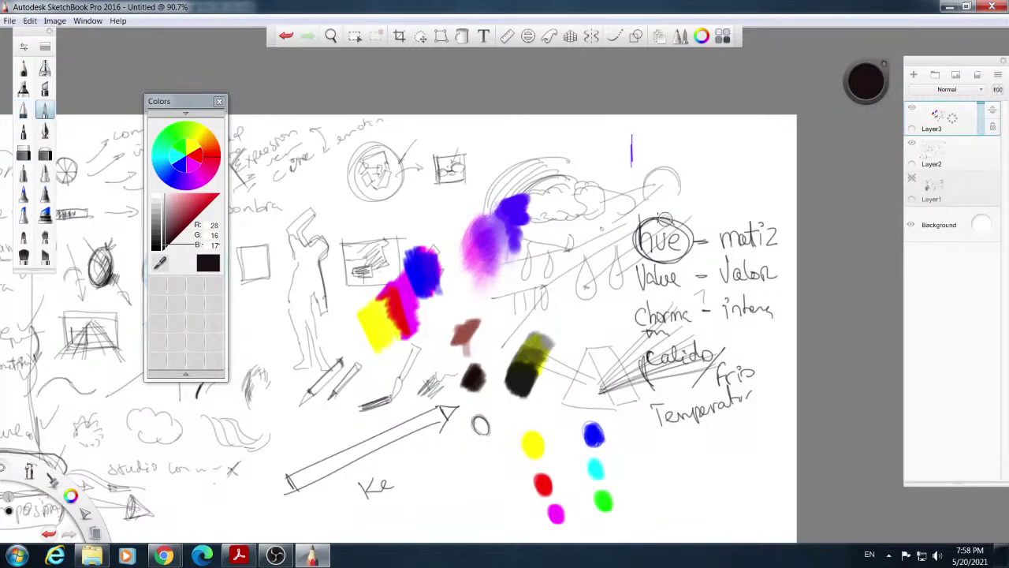
mouse_move(662, 173)
left_mouse_down()
mouse_move(666, 161)
mouse_move(659, 166)
left_mouse_up()
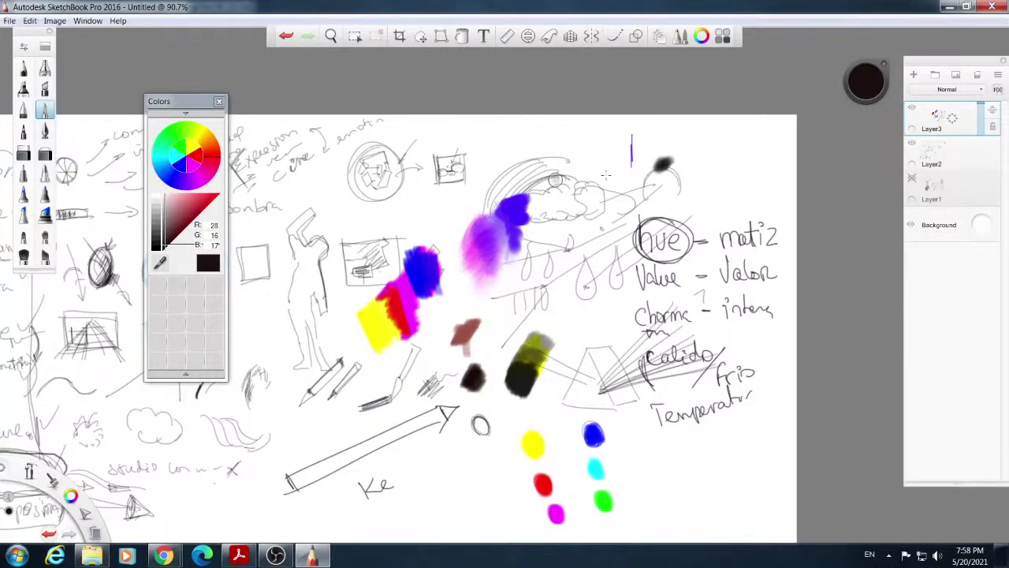
Paint a crimson swatch just above the circled word "hue" and an orange-red swatch to its right.
left_click(215, 198)
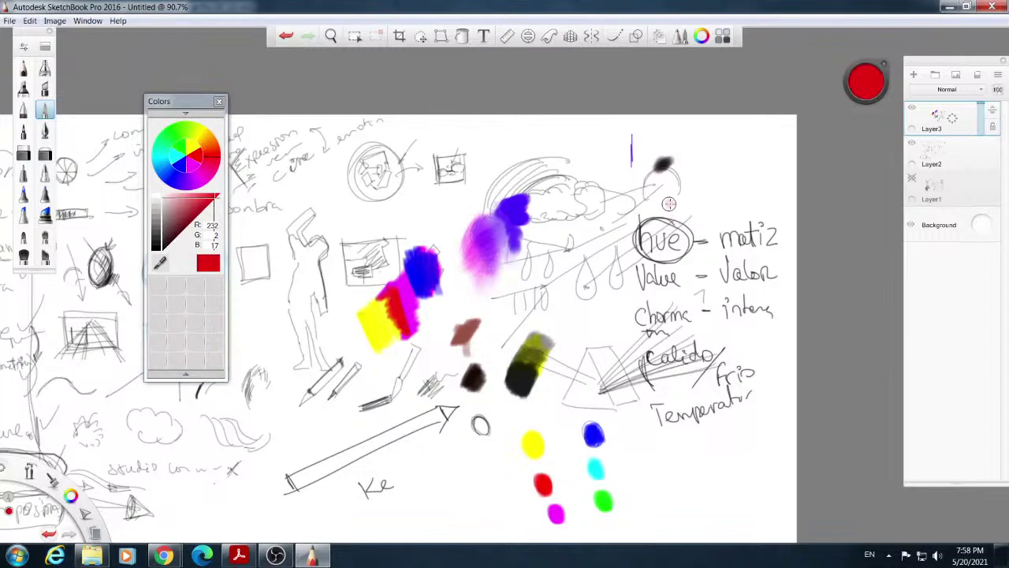
left_click_drag(662, 202, 670, 207)
left_click(220, 156)
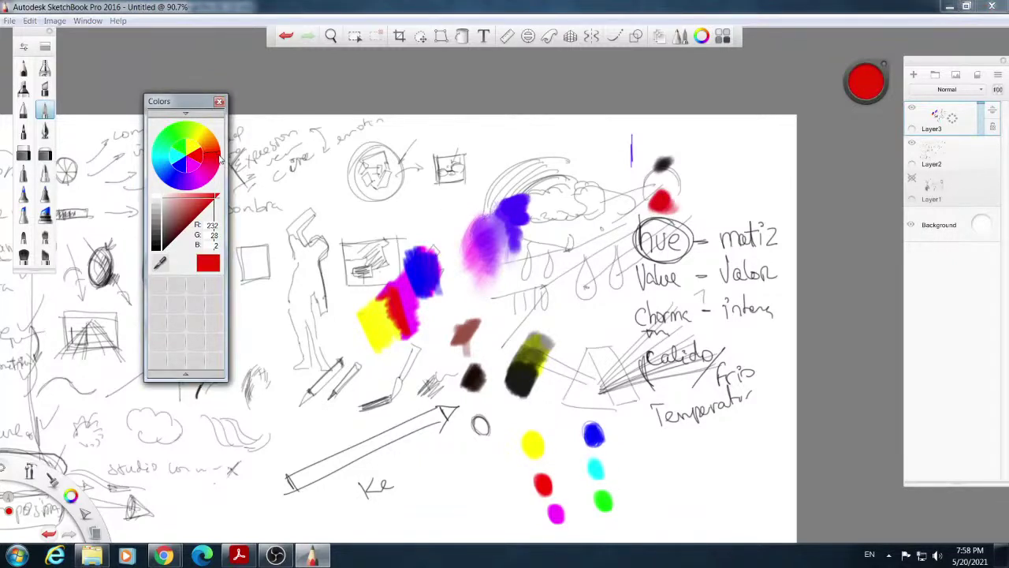
left_click_drag(676, 197, 702, 197)
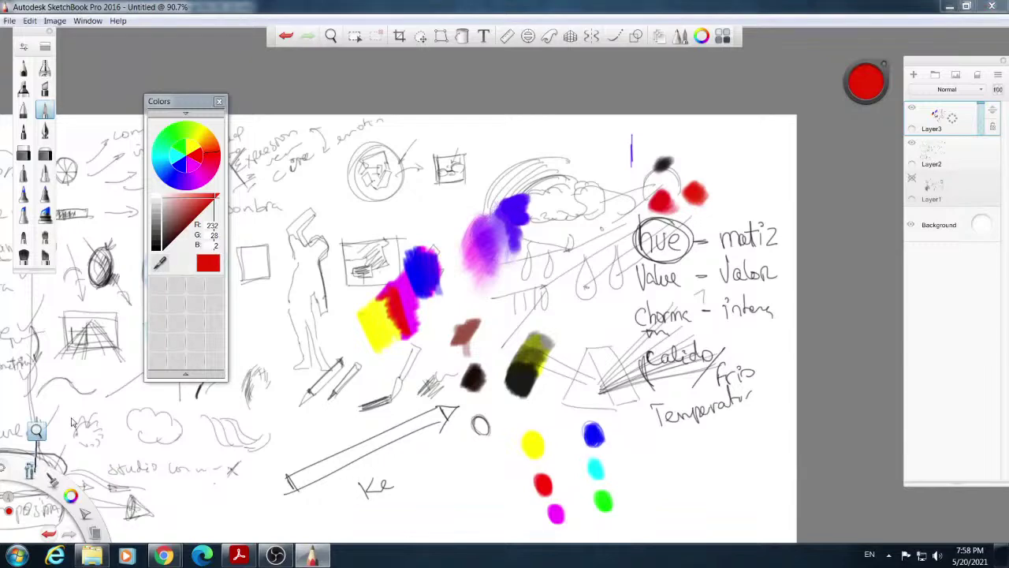
Paint a dark red swatch (RGB 162, 30, 14) to the left of the crimson one above the hue note.
key("space")
left_click_drag(686, 244, 532, 355)
key("space")
key("space")
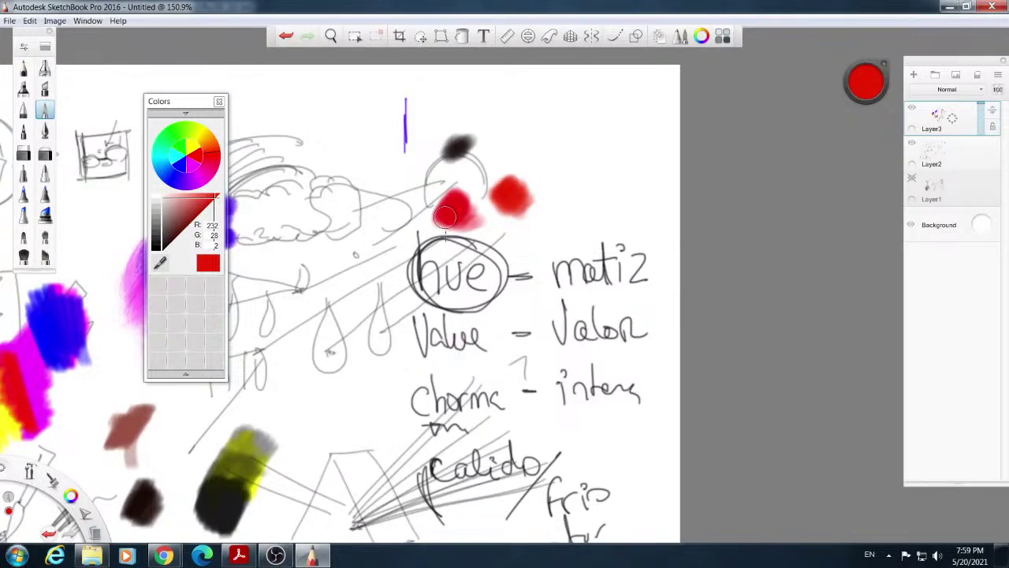
left_click(203, 229)
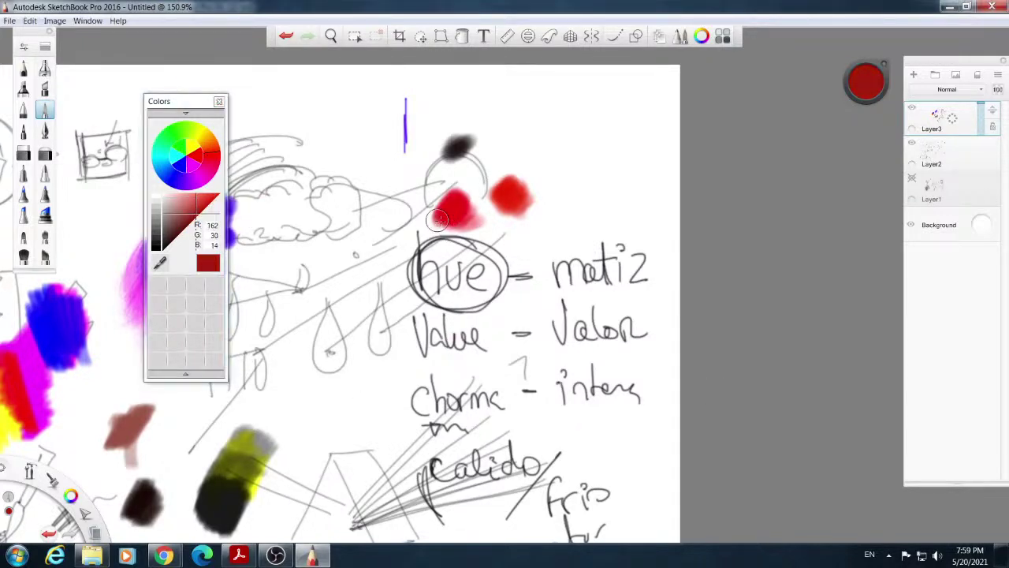
mouse_move(415, 212)
left_mouse_down()
mouse_move(401, 218)
mouse_move(396, 202)
mouse_move(416, 206)
left_mouse_up()
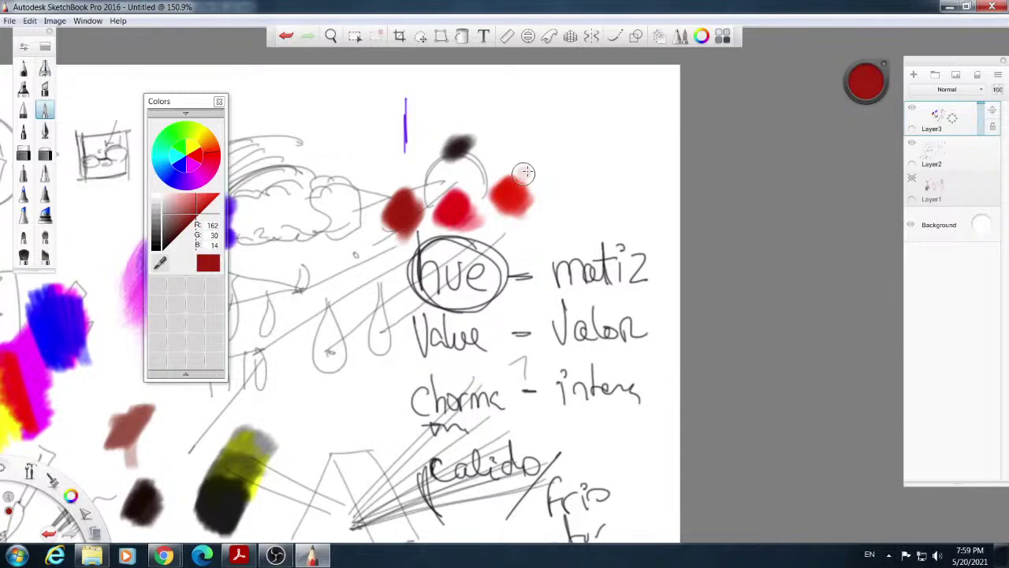
Draw dark red check marks at the ends of the hue, value and chroma lines.
left_click(23, 110)
left_click_drag(650, 278, 669, 247)
left_click_drag(645, 328, 671, 287)
mouse_move(645, 325)
left_mouse_down()
mouse_move(662, 291)
mouse_move(666, 263)
left_mouse_up()
left_click_drag(640, 383, 671, 352)
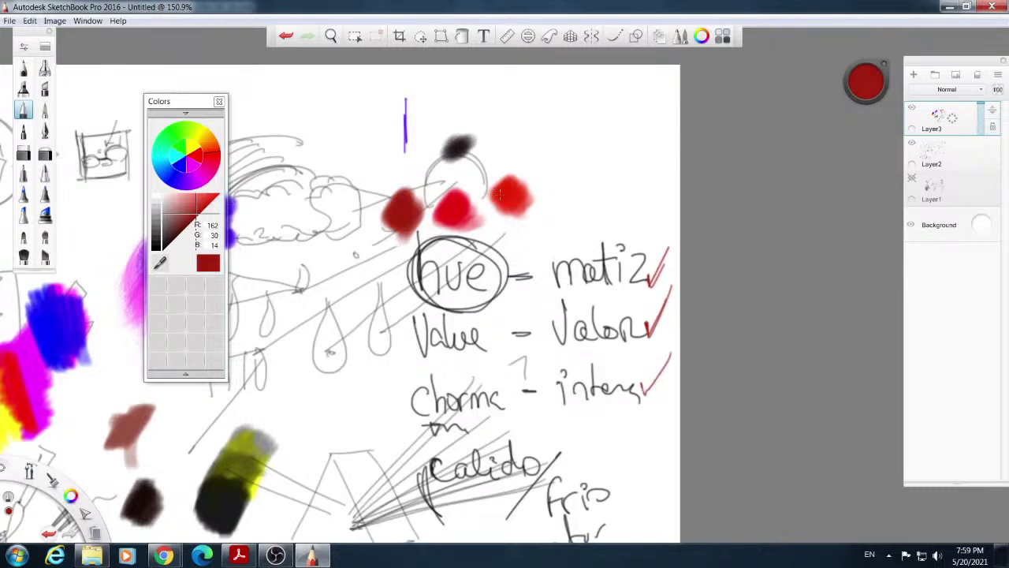
Draw arrows pointing down at the three red swatches, with a minus by the dark one and a plus by the other two.
mouse_move(530, 165)
left_mouse_down()
mouse_move(533, 180)
mouse_move(536, 159)
left_mouse_up()
left_click_drag(468, 161, 473, 186)
left_click_drag(472, 186, 481, 157)
mouse_move(403, 156)
left_mouse_down()
mouse_move(404, 183)
mouse_move(413, 161)
mouse_move(404, 175)
left_mouse_up()
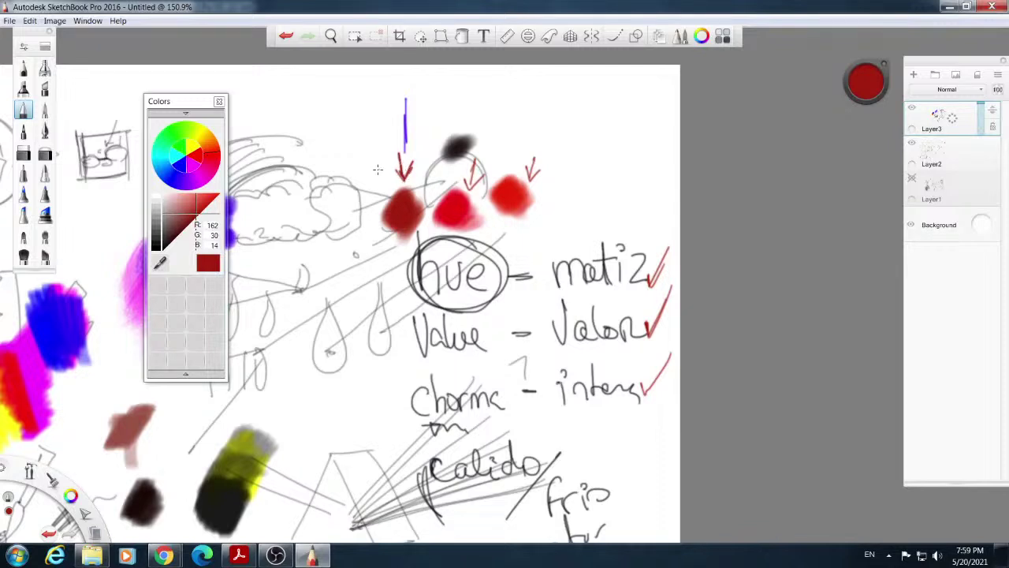
left_click_drag(495, 148, 495, 161)
left_click_drag(489, 155, 533, 150)
left_click_drag(529, 143, 543, 143)
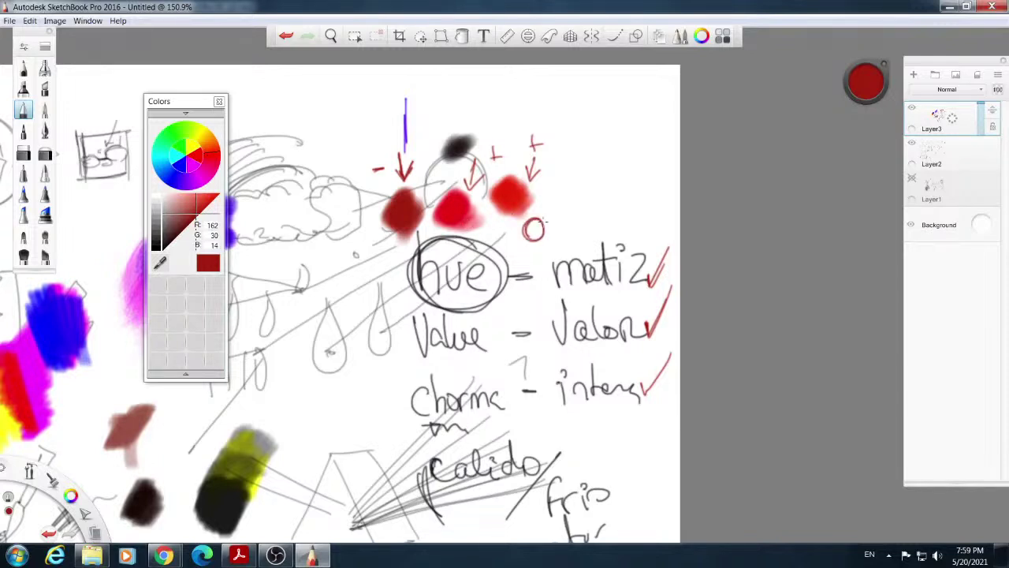
Mark each of the three red swatches with a small circle beneath it, adding tick strokes to the crimson and orange-red ones.
left_click_drag(541, 226, 555, 196)
mouse_move(469, 250)
left_mouse_down()
mouse_move(461, 244)
mouse_move(475, 236)
left_mouse_up()
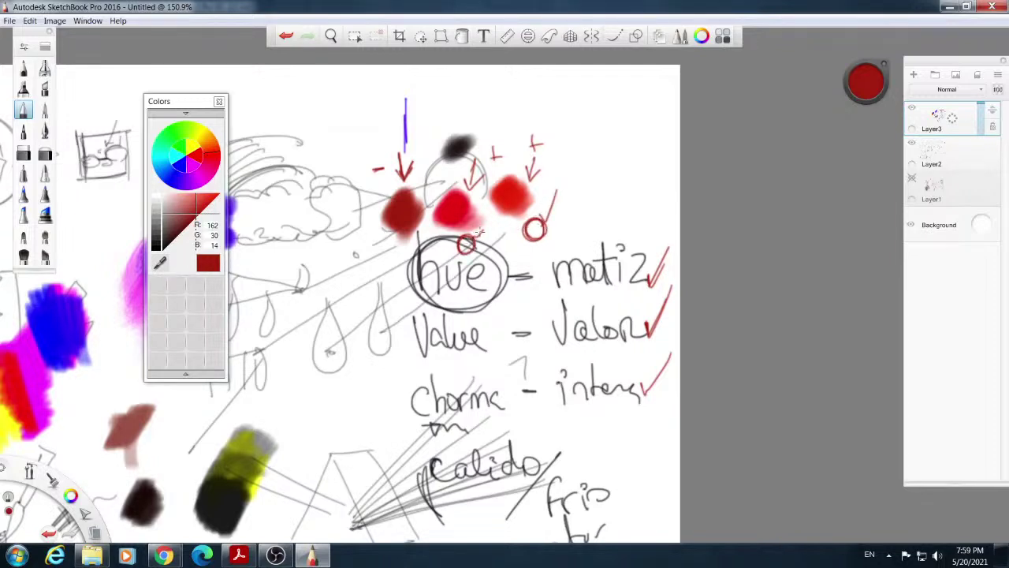
mouse_move(394, 265)
left_mouse_down()
mouse_move(383, 251)
mouse_move(403, 251)
left_mouse_up()
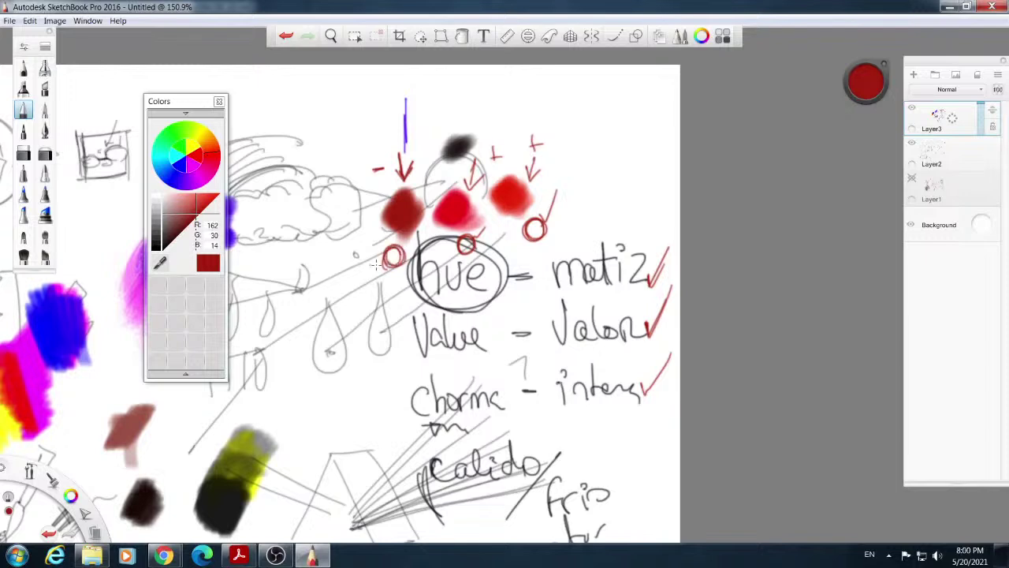
Paint a darker maroon swatch (RGB 104, 22, 12) to the left of the dark red one.
left_click(186, 227)
left_click(45, 112)
mouse_move(354, 222)
left_mouse_down()
mouse_move(353, 205)
mouse_move(355, 240)
mouse_move(368, 213)
mouse_move(347, 233)
mouse_move(354, 251)
left_mouse_up()
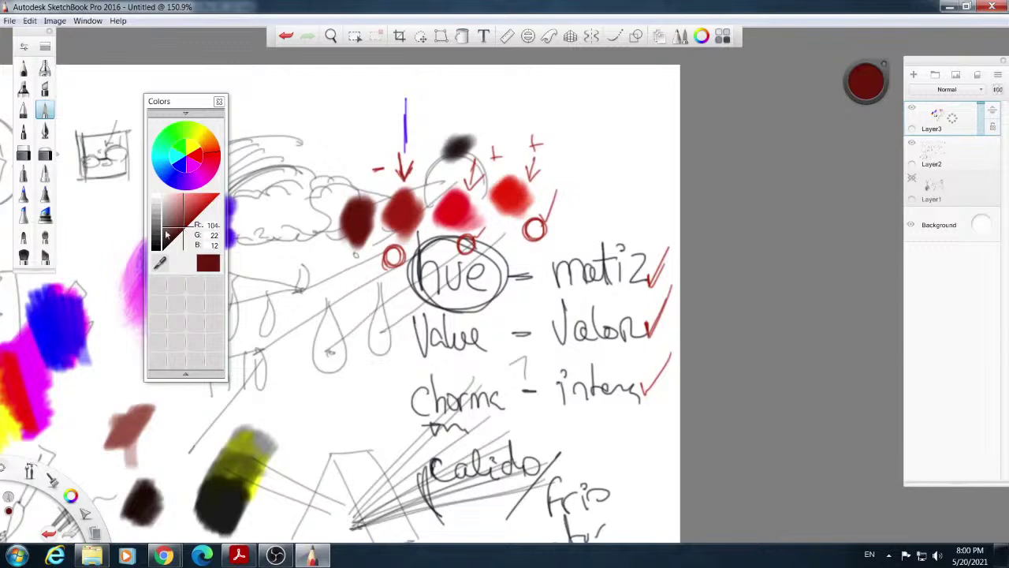
Extend the swatch row leftward with a dark purple swatch painted over in magenta (RGB 227, 9, 218) and a violet one.
left_click(204, 181)
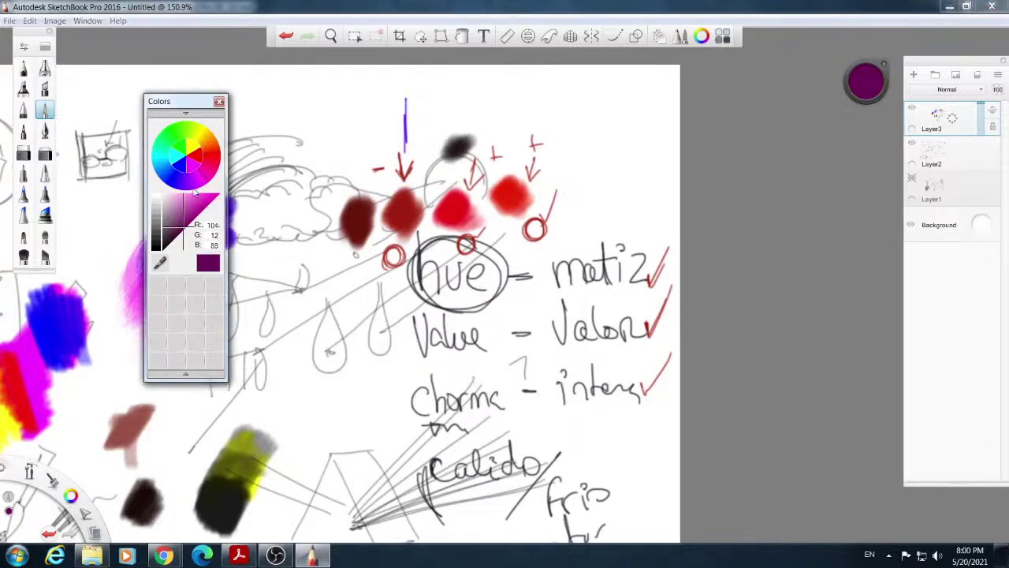
mouse_move(327, 217)
left_mouse_down()
mouse_move(311, 234)
mouse_move(305, 202)
mouse_move(317, 215)
mouse_move(306, 217)
left_mouse_up()
left_click(209, 185)
left_click(204, 184)
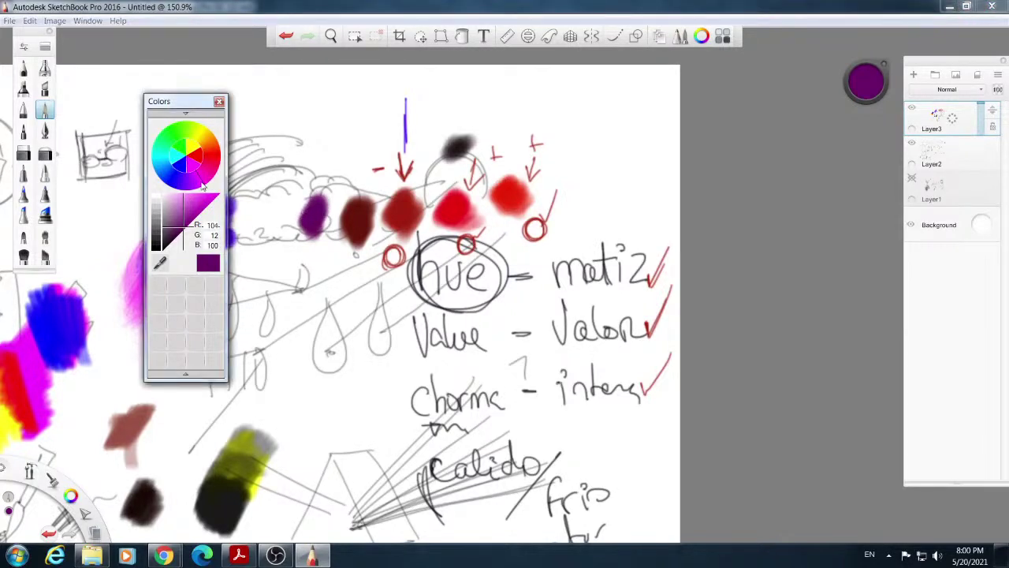
left_click(213, 200)
mouse_move(314, 221)
left_mouse_down()
mouse_move(311, 210)
mouse_move(314, 248)
left_mouse_up()
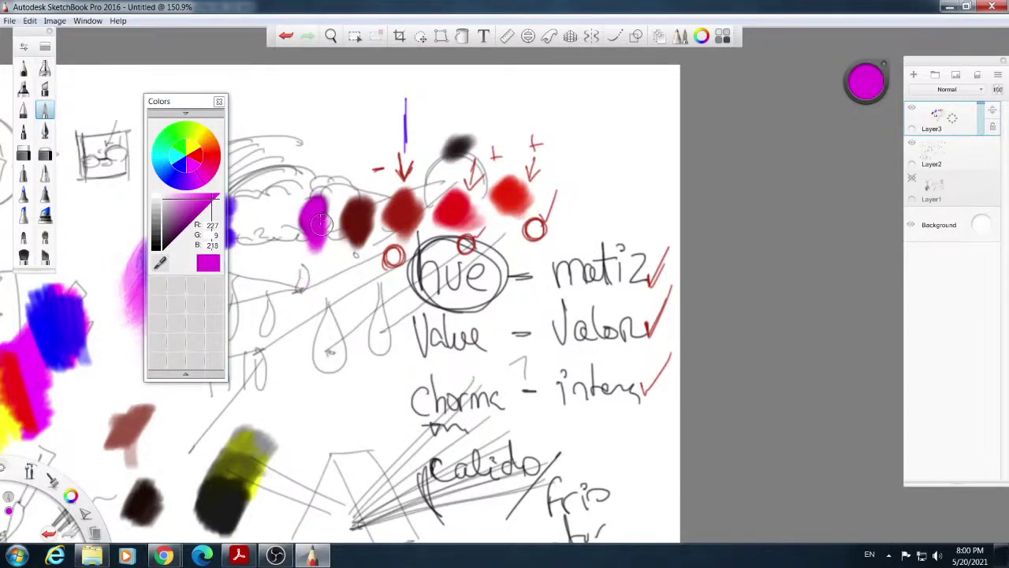
left_click(195, 189)
mouse_move(280, 223)
left_mouse_down()
mouse_move(273, 212)
mouse_move(277, 249)
left_mouse_up()
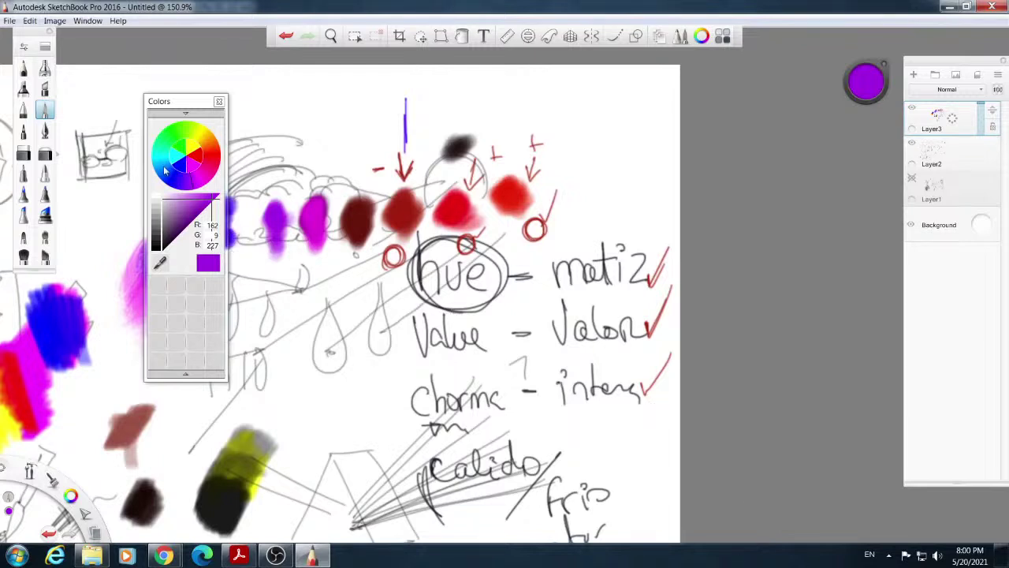
Paint a mustard yellow curve right of the red swatches and a purple patch beneath it, covered with blue.
left_click(203, 142)
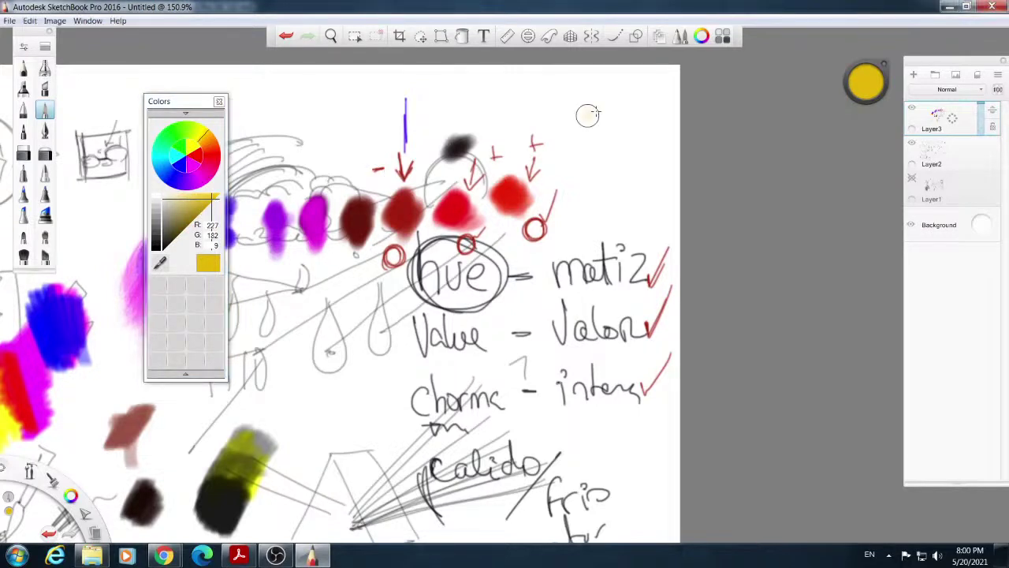
mouse_move(555, 133)
left_mouse_down()
mouse_move(567, 122)
mouse_move(573, 149)
mouse_move(563, 108)
mouse_move(596, 107)
mouse_move(619, 117)
mouse_move(593, 162)
mouse_move(643, 164)
mouse_move(635, 154)
left_mouse_up()
left_click(188, 188)
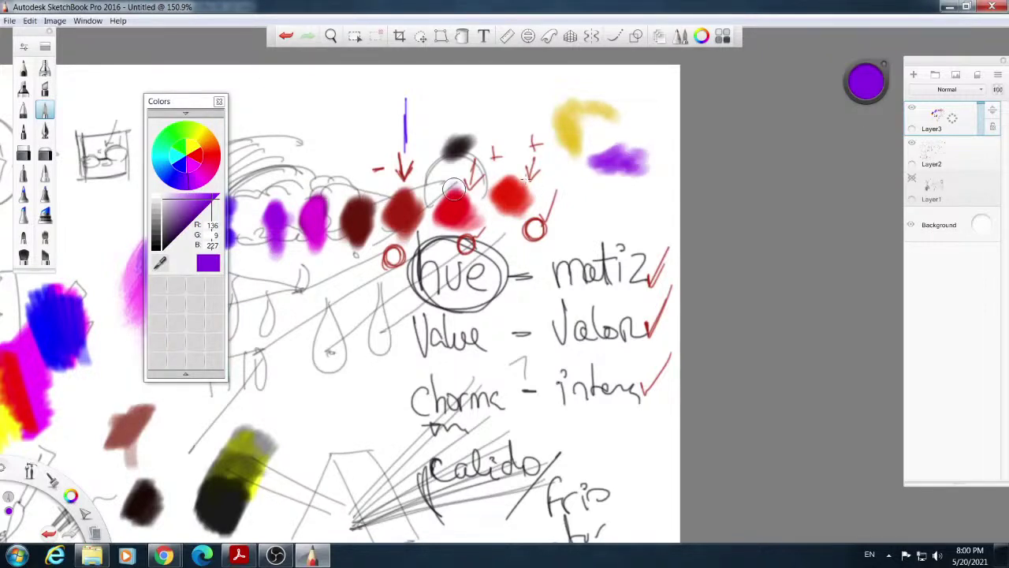
left_click(170, 183)
mouse_move(619, 157)
left_mouse_down()
mouse_move(599, 160)
mouse_move(642, 163)
mouse_move(625, 164)
mouse_move(634, 177)
left_mouse_up()
left_click(165, 184)
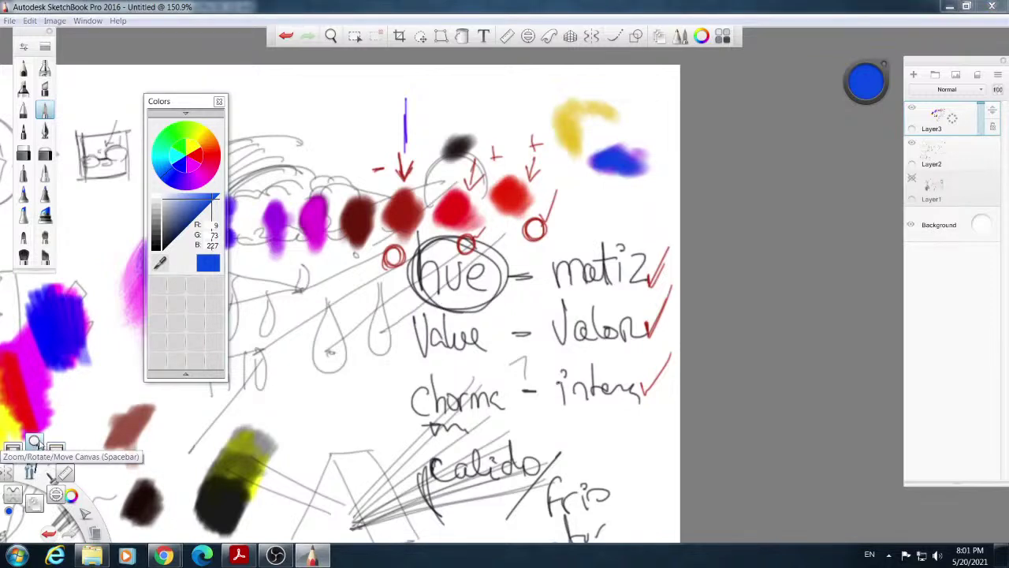
Paint a blue band across the word "Temperatur".
left_click(36, 473)
left_click_drag(633, 303, 660, 273)
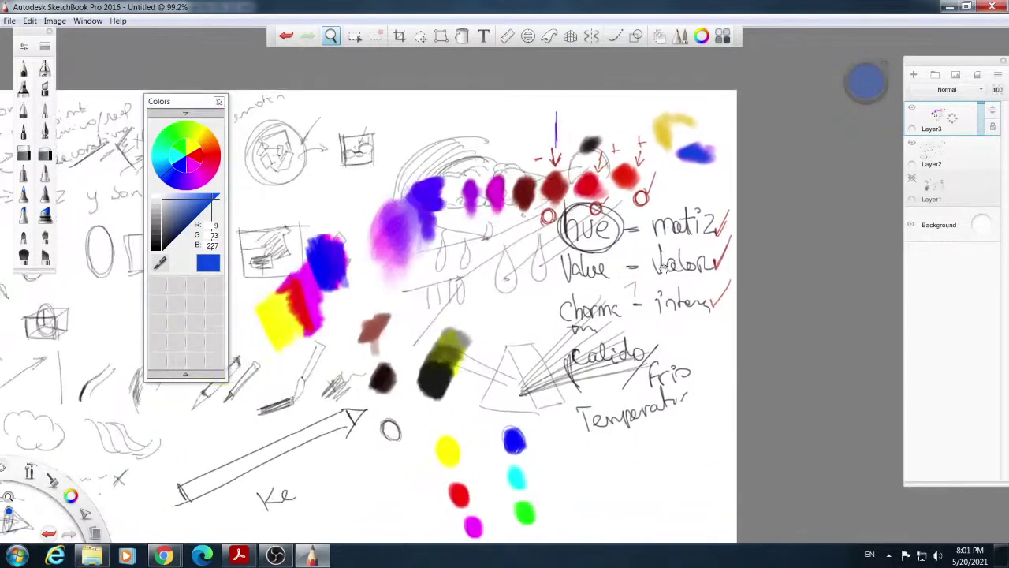
left_click(663, 272)
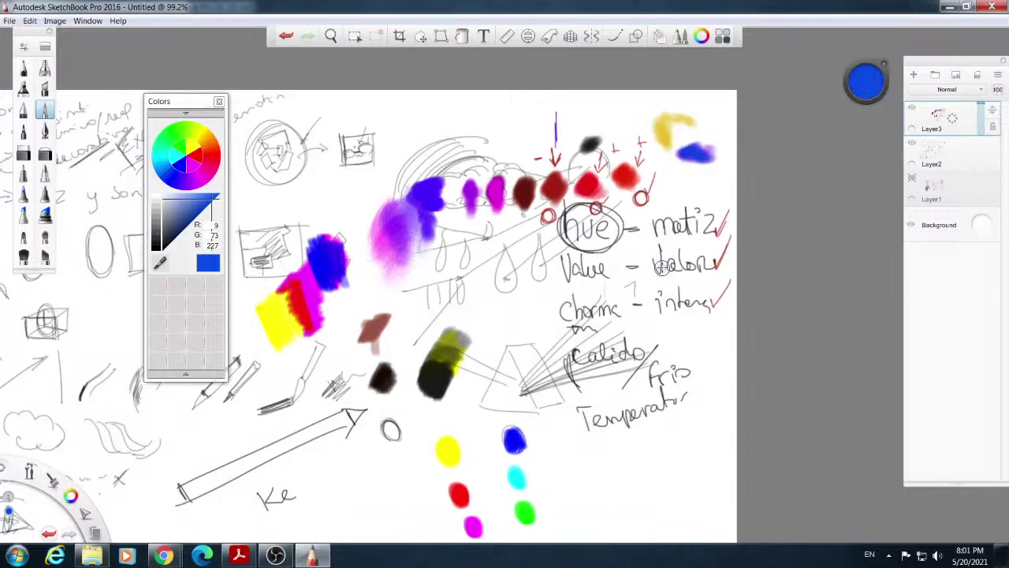
left_click_drag(594, 430, 681, 404)
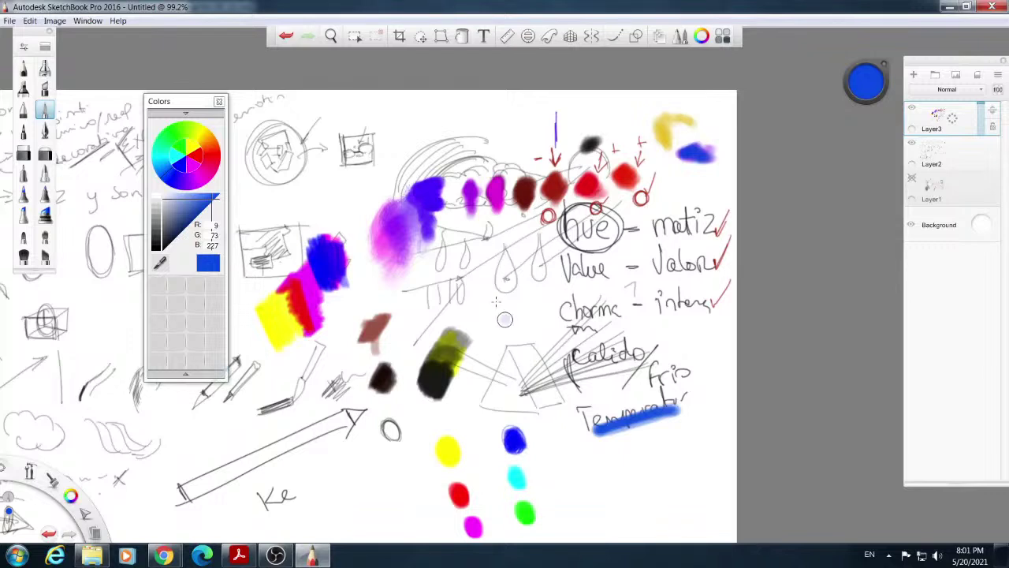
Paint muted blue (RGB 118, 145, 209) and muted purple (RGB 200, 118, 209) strokes between the raindrops and the prism.
left_click(190, 213)
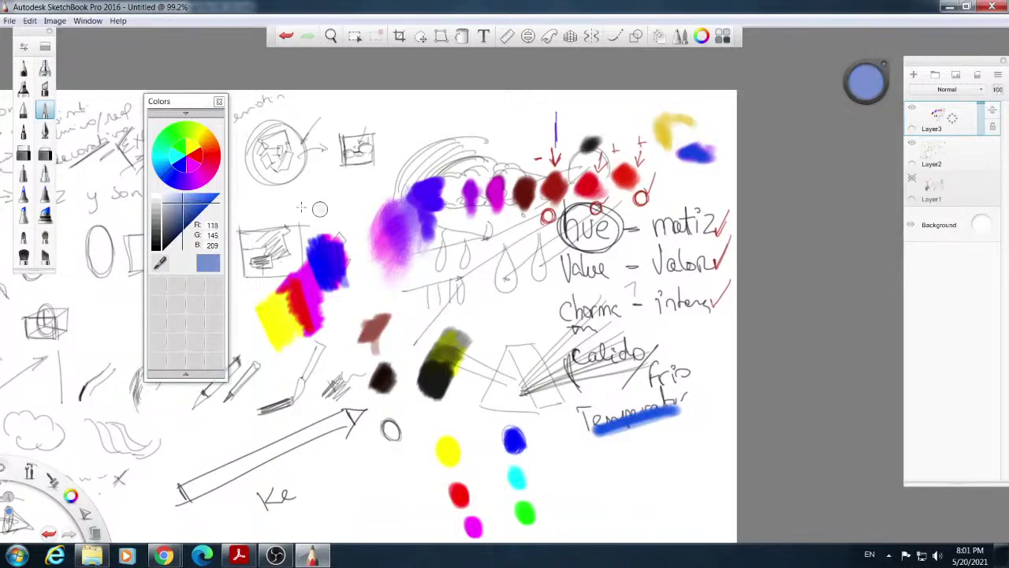
left_click_drag(482, 285, 511, 326)
mouse_move(478, 266)
left_mouse_down()
mouse_move(517, 298)
mouse_move(498, 281)
mouse_move(503, 313)
mouse_move(522, 327)
mouse_move(484, 281)
mouse_move(519, 334)
mouse_move(537, 305)
mouse_move(515, 305)
mouse_move(543, 324)
left_mouse_up()
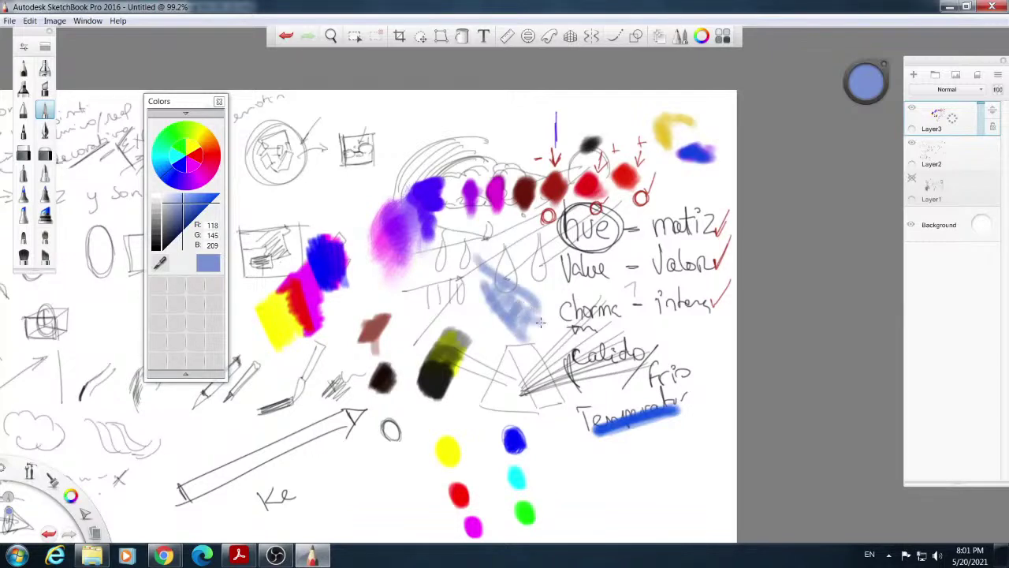
left_click(198, 182)
mouse_move(477, 301)
left_mouse_down()
mouse_move(487, 331)
mouse_move(464, 294)
mouse_move(484, 338)
mouse_move(472, 303)
mouse_move(489, 320)
mouse_move(482, 366)
left_mouse_up()
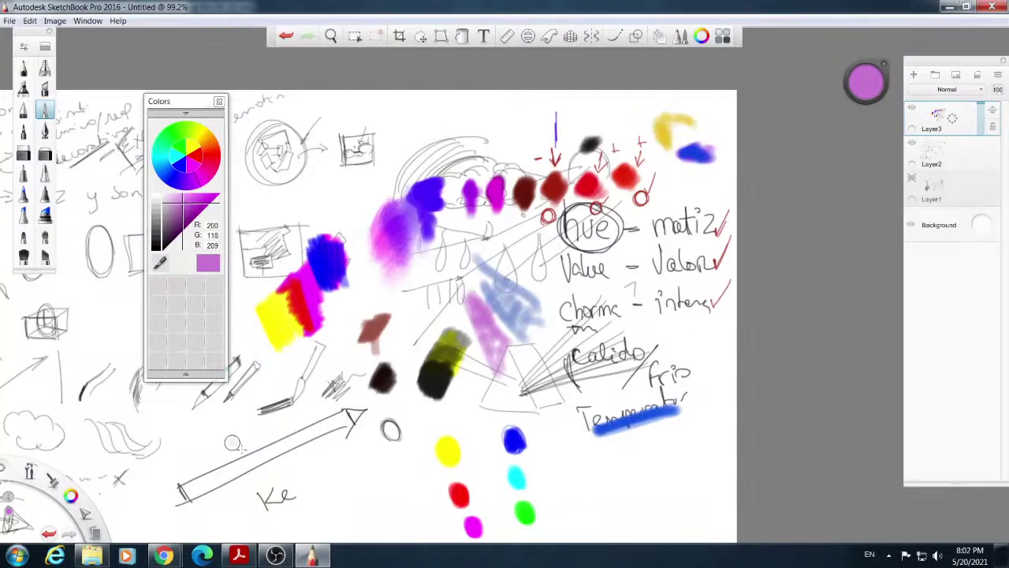
Switch to the art textbook in Acrobat and read the Form and Shape passage on page 43.
left_click(240, 557)
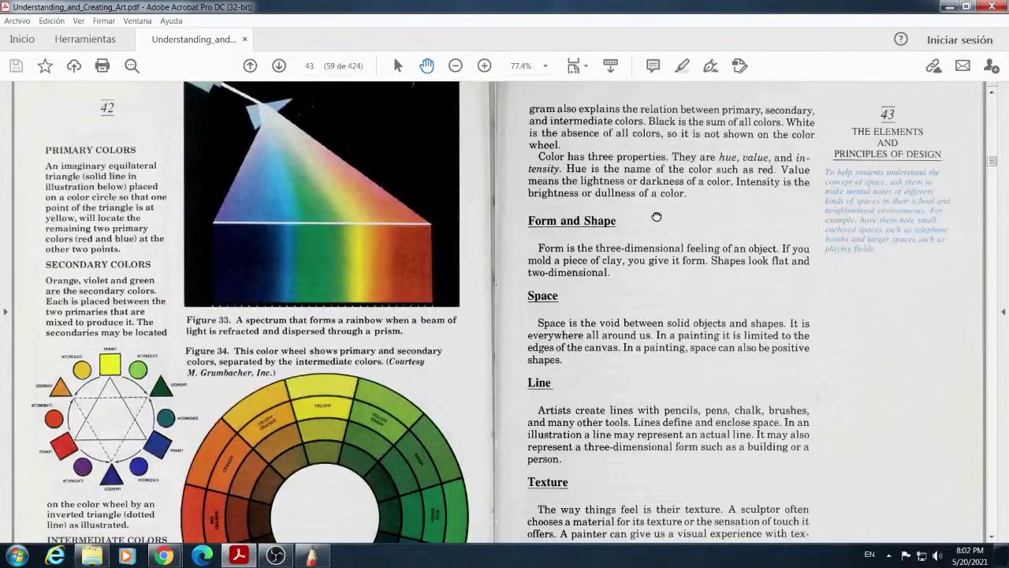
scroll(655, 218, "down", 1)
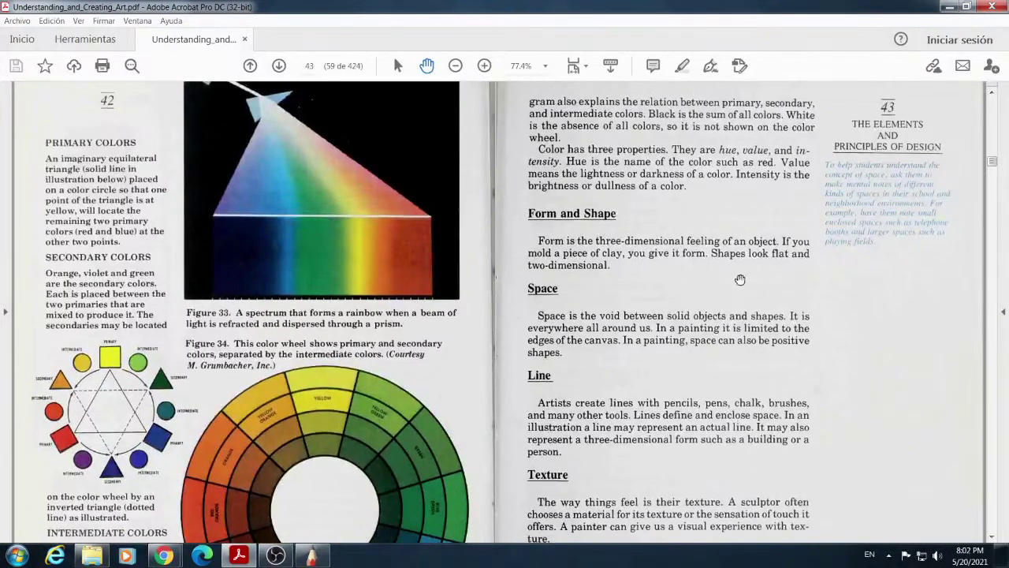
scroll(678, 244, "down", 1)
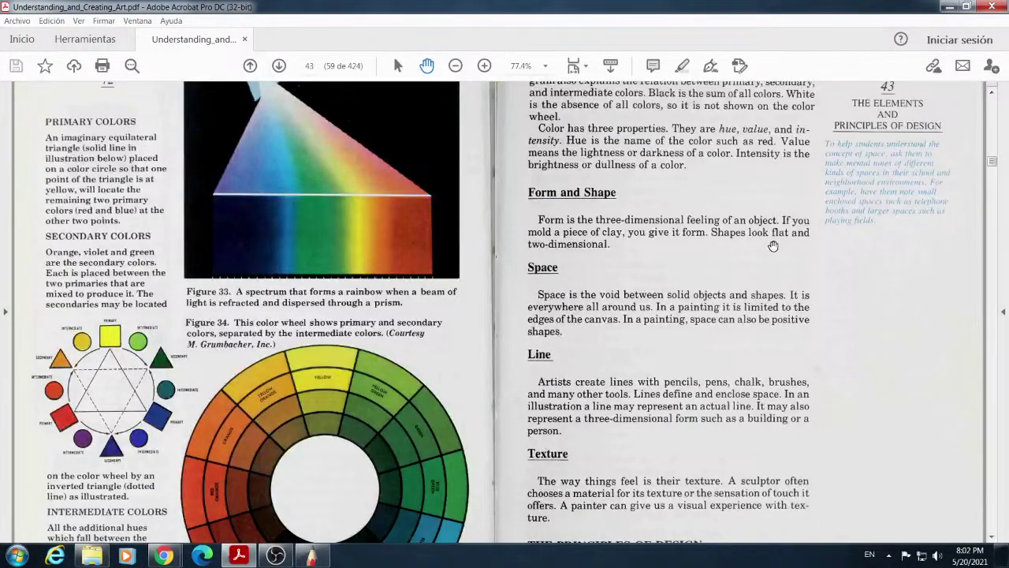
Return to SketchBook, add a new layer on top, and hide Layer3 and Layer2 for a blank canvas.
left_click(313, 556)
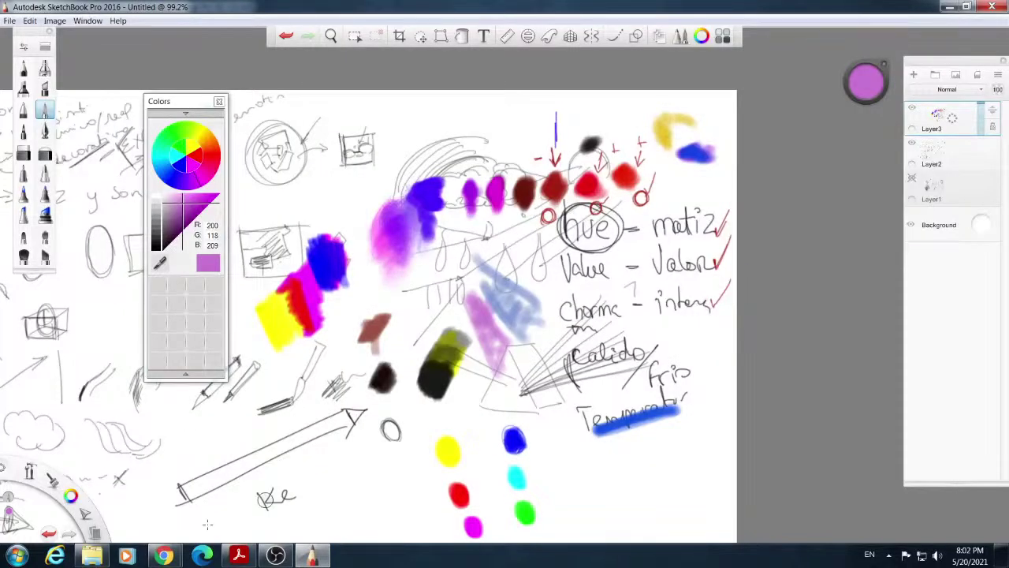
left_click(913, 74)
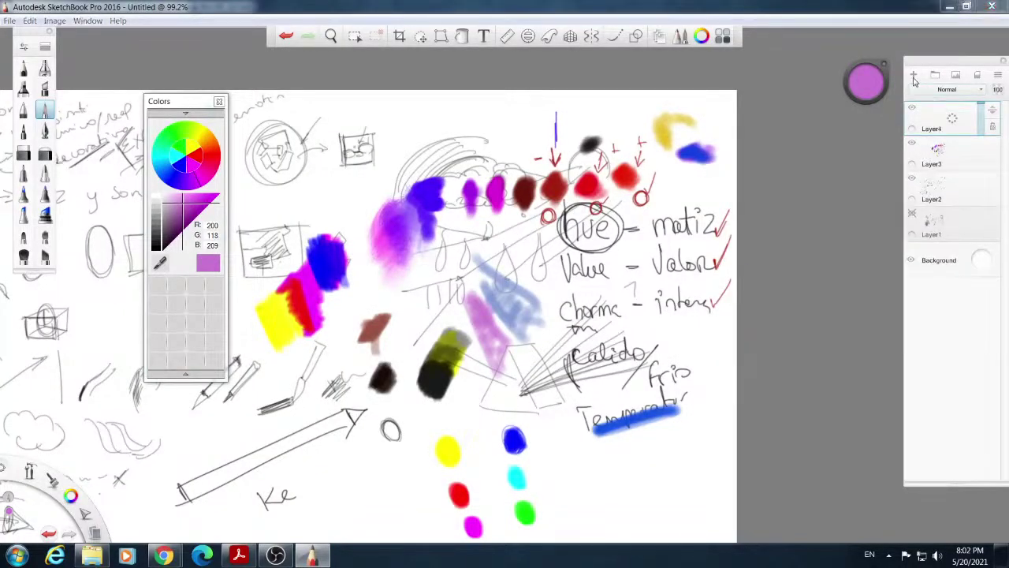
left_click(912, 143)
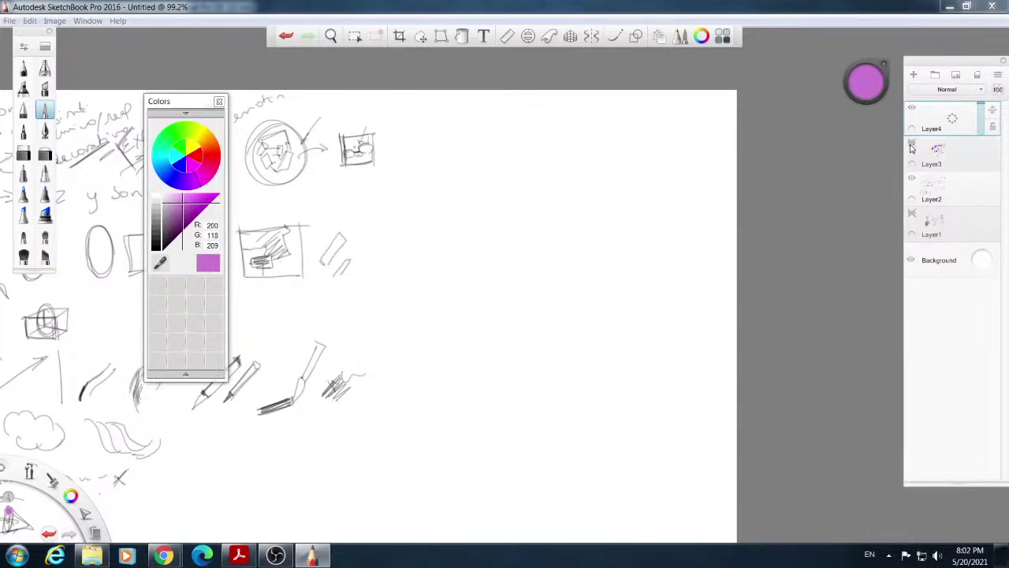
left_click(912, 178)
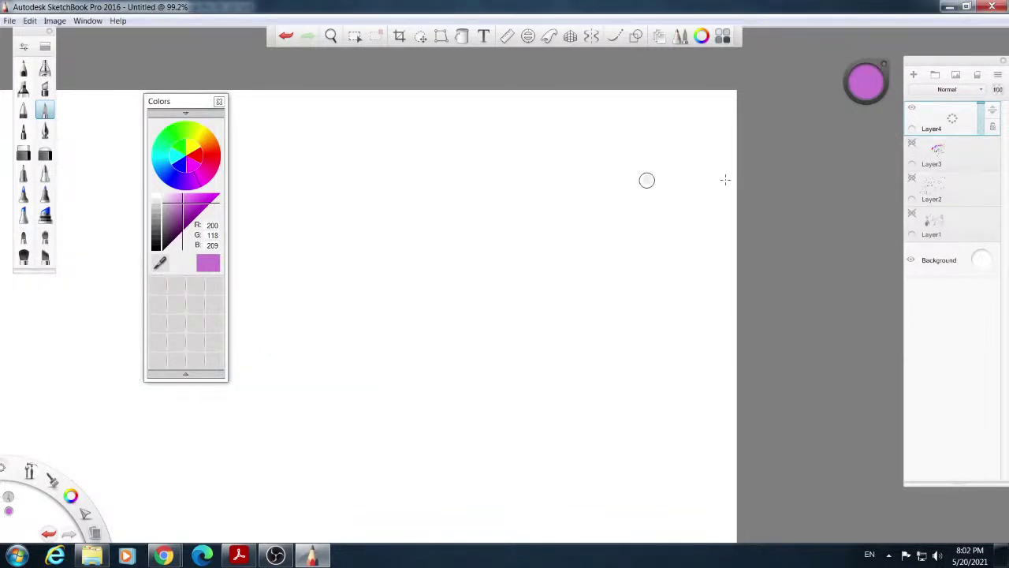
Sketch two purple pencil cones, one above the other, on the blank layer and wrap them with curved contour lines.
left_click(33, 439)
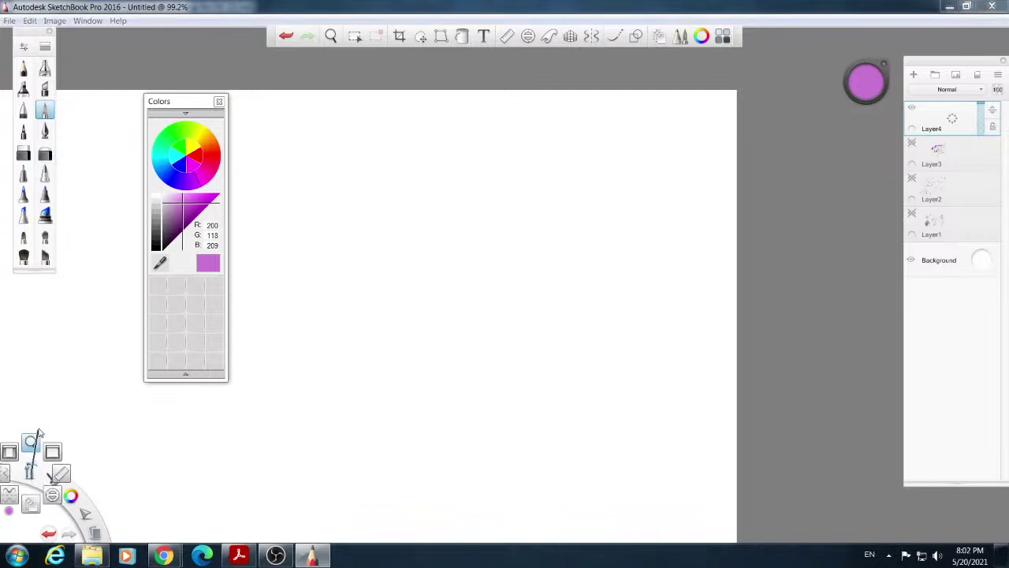
left_click_drag(451, 289, 552, 219)
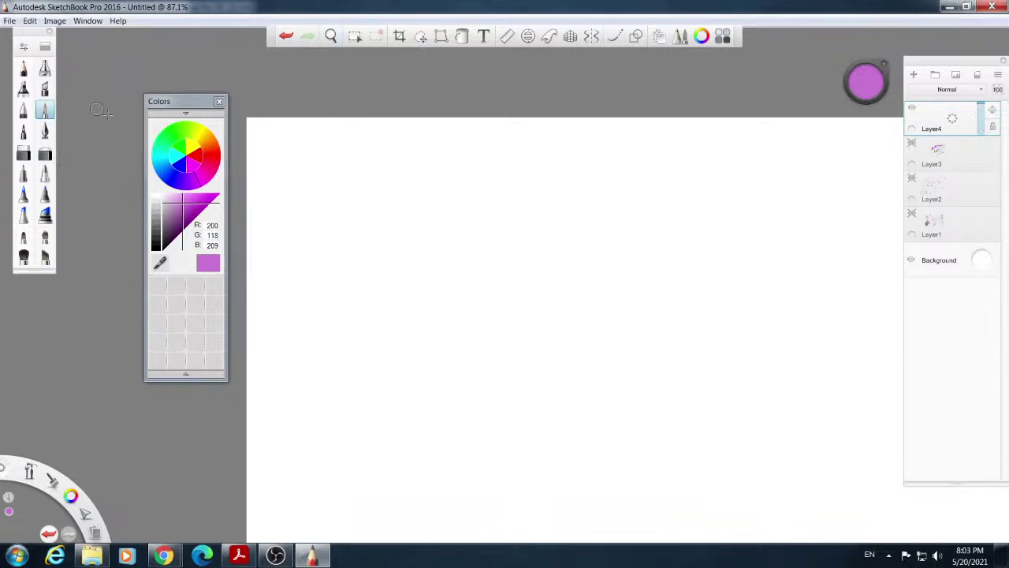
left_click(23, 68)
left_click_drag(359, 168, 323, 234)
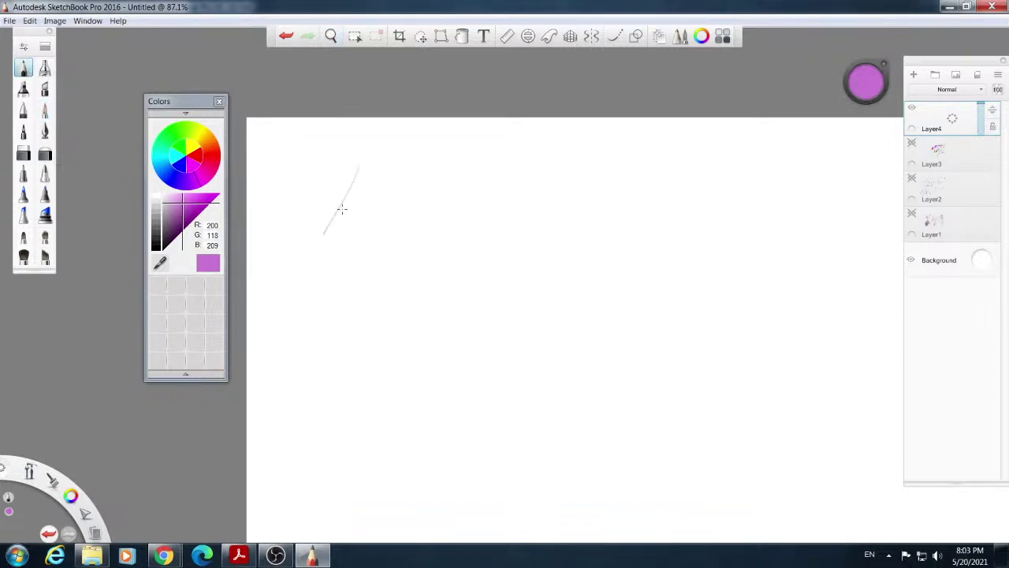
left_click_drag(359, 162, 391, 238)
left_click_drag(318, 235, 391, 240)
mouse_move(352, 268)
left_mouse_down()
mouse_move(328, 351)
mouse_move(382, 329)
left_mouse_up()
left_click_drag(326, 349, 387, 352)
mouse_move(335, 332)
left_mouse_down()
mouse_move(368, 335)
mouse_move(373, 298)
left_mouse_up()
mouse_move(319, 237)
left_mouse_down()
mouse_move(371, 241)
mouse_move(323, 239)
mouse_move(343, 179)
mouse_move(332, 206)
mouse_move(346, 293)
mouse_move(350, 230)
mouse_move(329, 233)
mouse_move(347, 169)
mouse_move(366, 188)
mouse_move(345, 250)
mouse_move(342, 222)
mouse_move(332, 250)
mouse_move(352, 257)
mouse_move(386, 245)
left_mouse_up()
mouse_move(341, 211)
left_mouse_down()
mouse_move(361, 228)
mouse_move(377, 218)
mouse_move(348, 198)
mouse_move(354, 220)
mouse_move(359, 202)
mouse_move(344, 189)
mouse_move(352, 211)
mouse_move(369, 205)
mouse_move(338, 197)
mouse_move(366, 187)
left_mouse_up()
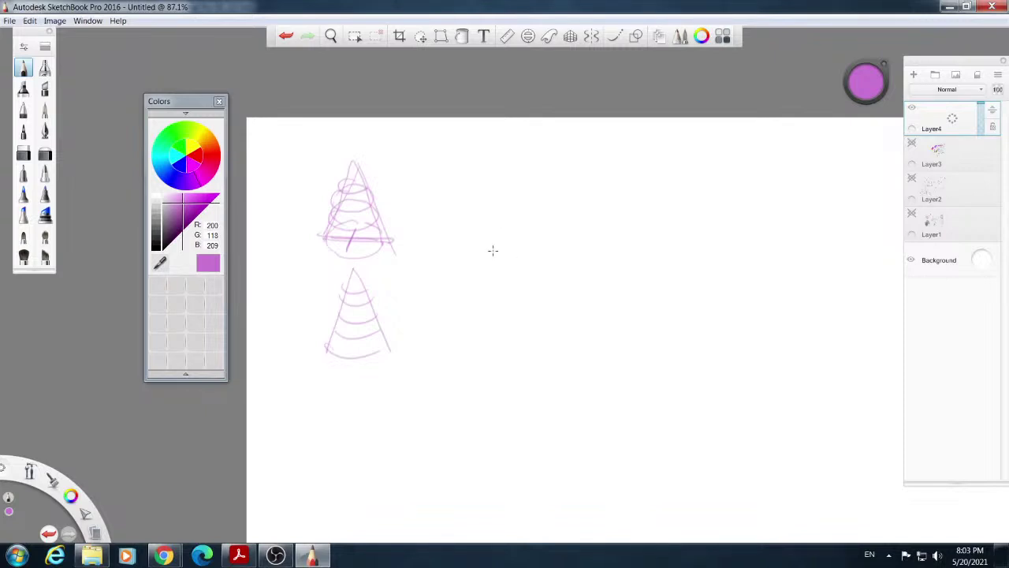
Sketch a slanted purple parallelogram beside the cones with a line crossing its upper end.
mouse_move(487, 234)
left_mouse_down()
mouse_move(494, 303)
mouse_move(516, 199)
mouse_move(523, 276)
mouse_move(494, 309)
mouse_move(525, 278)
mouse_move(487, 235)
left_mouse_up()
mouse_move(497, 306)
left_mouse_down()
mouse_move(495, 223)
mouse_move(512, 201)
mouse_move(525, 280)
left_mouse_up()
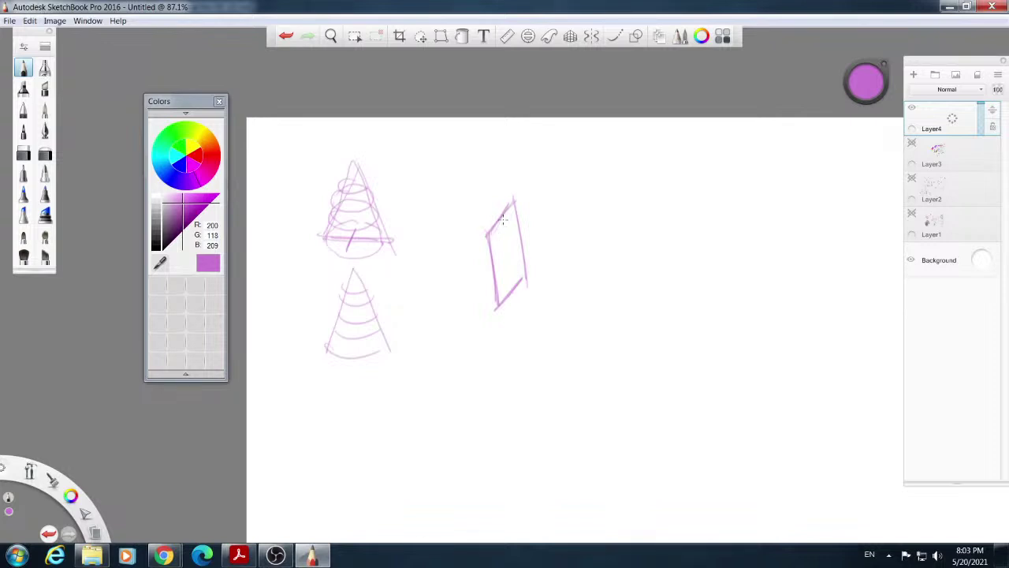
mouse_move(516, 220)
left_mouse_down()
mouse_move(488, 215)
mouse_move(528, 224)
left_mouse_up()
Build a tilted cylinder around the parallelogram in dark purple (RGB 38, 0, 42) with end ellipses, a central axis and side edges.
left_click(170, 247)
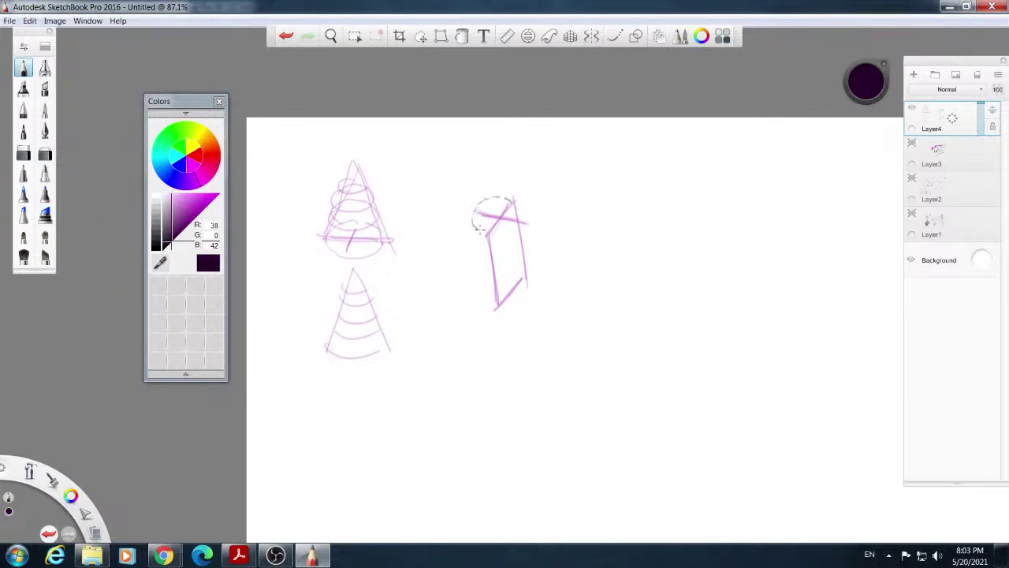
left_click_drag(497, 205, 514, 298)
left_click_drag(498, 206, 517, 311)
left_click_drag(494, 193, 514, 272)
left_click_drag(495, 197, 475, 226)
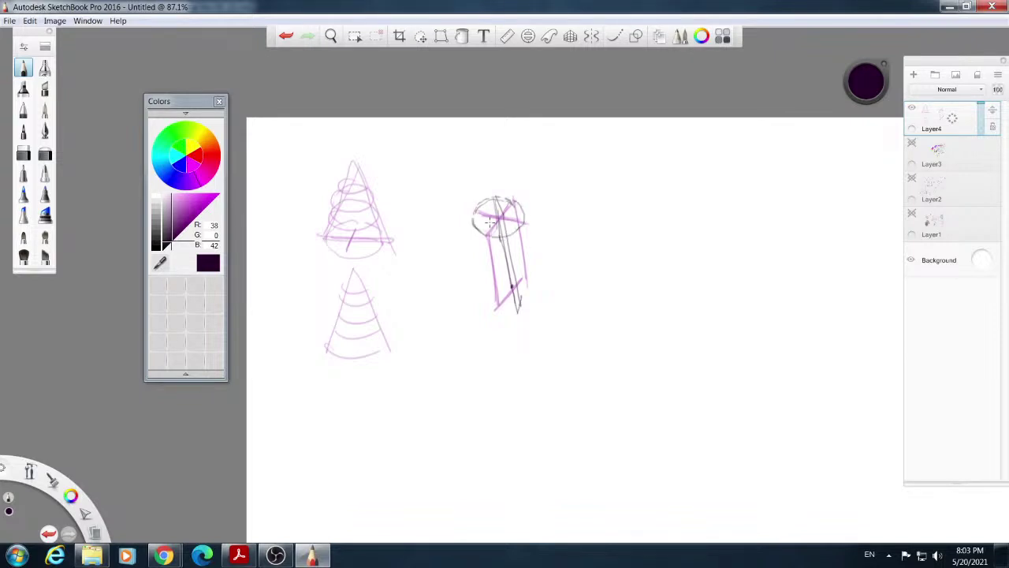
mouse_move(500, 299)
left_mouse_down()
mouse_move(527, 292)
mouse_move(481, 286)
left_mouse_up()
left_click_drag(475, 237, 482, 305)
left_click_drag(522, 219, 525, 292)
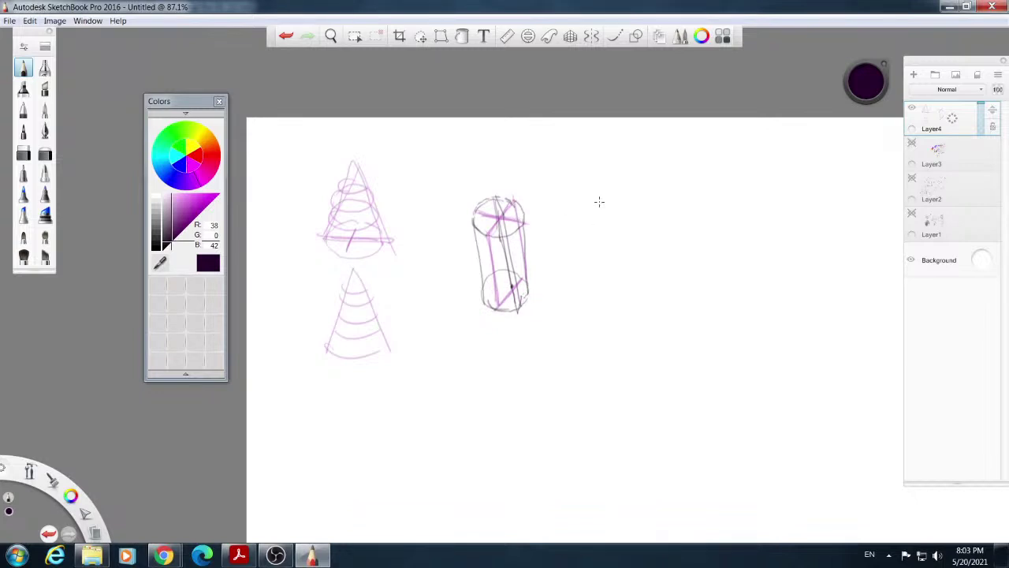
Draw a sphere beside the cylinder with a horizontal arrow through it and curved latitude and longitude contour lines.
mouse_move(578, 213)
left_mouse_down()
mouse_move(638, 214)
mouse_move(578, 213)
mouse_move(591, 185)
mouse_move(611, 182)
mouse_move(640, 205)
left_mouse_up()
left_click_drag(559, 215, 655, 213)
left_click_drag(565, 211, 660, 206)
mouse_move(604, 183)
left_mouse_down()
mouse_move(627, 214)
mouse_move(612, 262)
mouse_move(598, 227)
mouse_move(579, 229)
mouse_move(591, 247)
mouse_move(621, 247)
mouse_move(635, 213)
mouse_move(626, 238)
mouse_move(580, 214)
left_mouse_up()
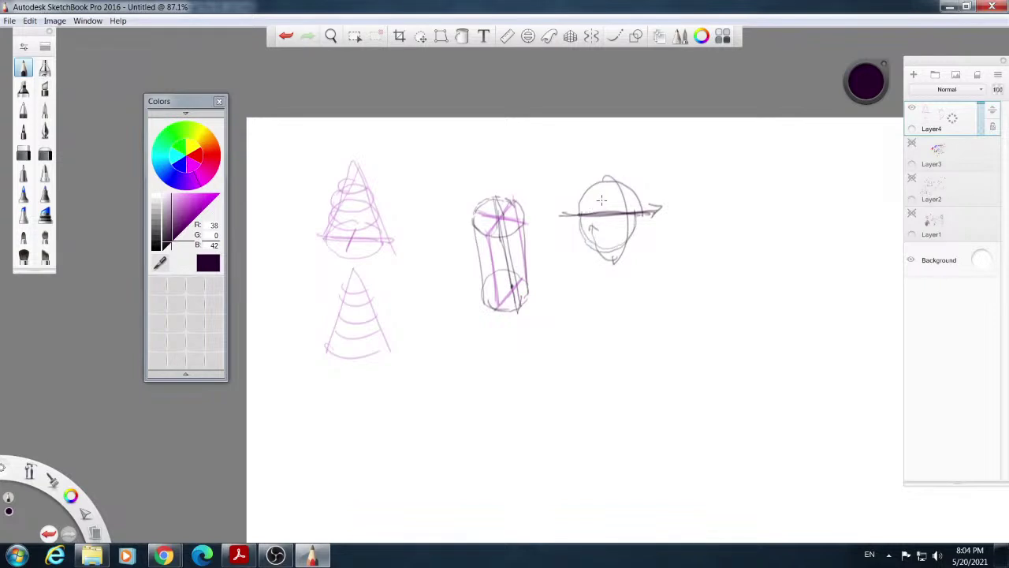
mouse_move(609, 183)
left_mouse_down()
mouse_move(599, 206)
mouse_move(624, 214)
mouse_move(637, 201)
mouse_move(638, 213)
mouse_move(609, 251)
left_mouse_up()
left_click_drag(585, 202, 630, 198)
left_click_drag(584, 225, 632, 230)
left_click_drag(590, 188, 608, 248)
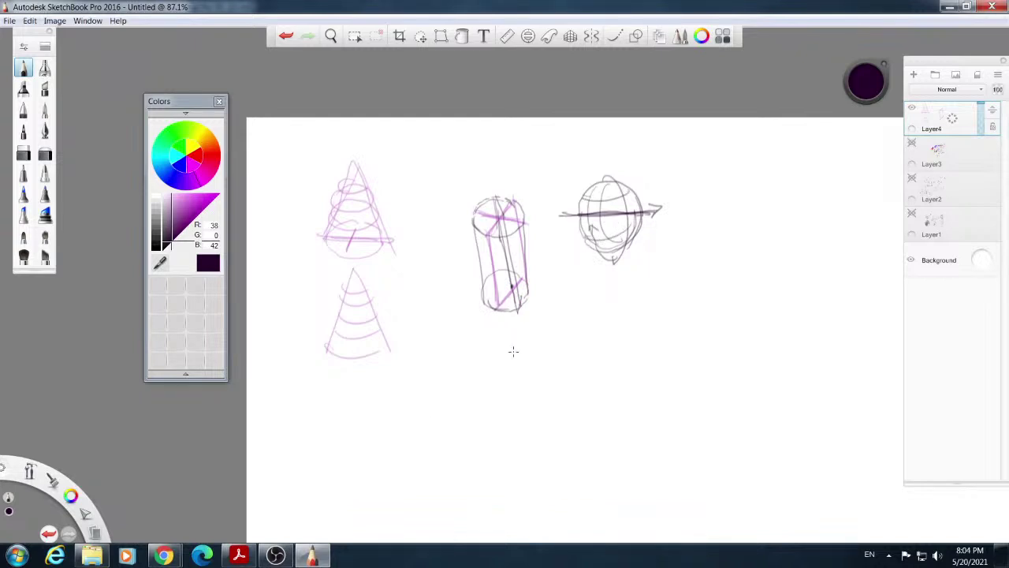
Draw a tilted rectangle below the cylinder and start a small box beside it with its top face and lower edge.
mouse_move(411, 335)
left_mouse_down()
mouse_move(433, 302)
mouse_move(488, 344)
left_mouse_up()
mouse_move(411, 338)
left_mouse_down()
mouse_move(468, 379)
mouse_move(485, 357)
mouse_move(471, 386)
left_mouse_up()
mouse_move(412, 339)
left_mouse_down()
mouse_move(444, 295)
mouse_move(432, 298)
mouse_move(494, 353)
left_mouse_up()
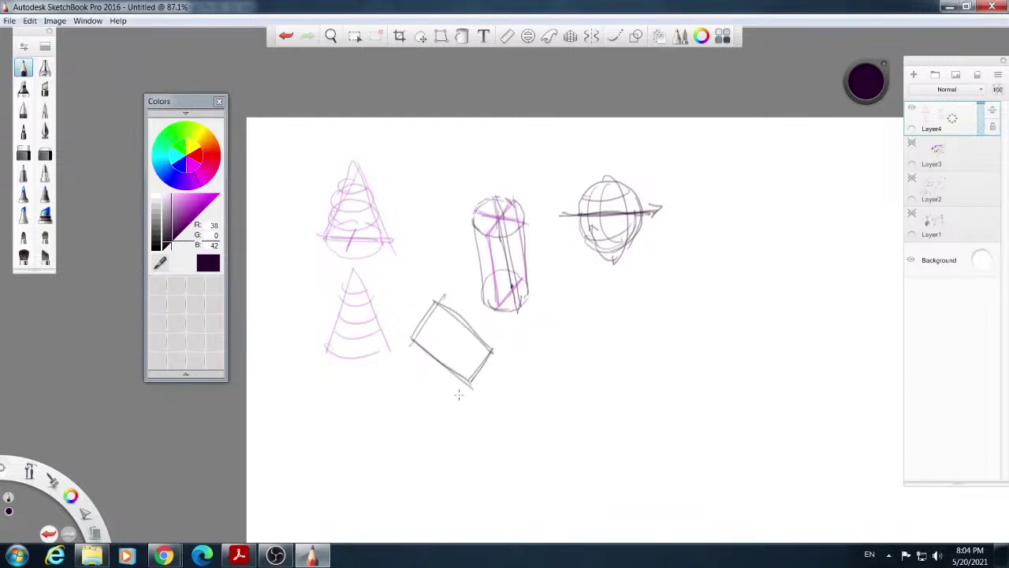
mouse_move(544, 325)
left_mouse_down()
mouse_move(531, 348)
mouse_move(562, 372)
mouse_move(578, 351)
mouse_move(561, 373)
mouse_move(536, 373)
mouse_move(558, 391)
left_mouse_up()
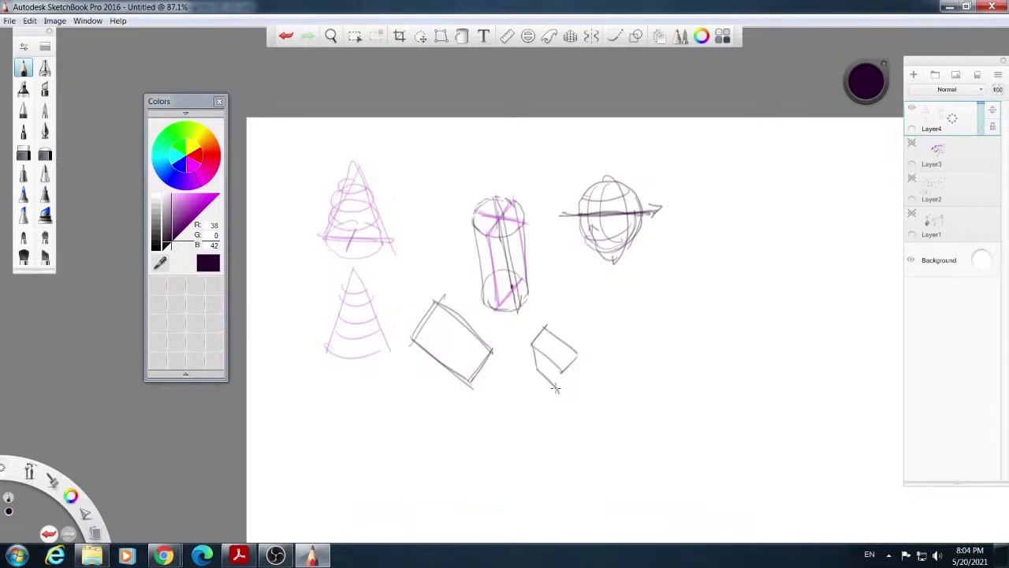
mouse_move(531, 342)
left_mouse_down()
mouse_move(535, 368)
mouse_move(532, 344)
mouse_move(556, 365)
mouse_move(552, 380)
mouse_move(535, 366)
mouse_move(554, 389)
left_mouse_up()
Reinforce and hatch the tilted rectangle, and complete the small box with its vertical and side edges.
mouse_move(439, 298)
left_mouse_down()
mouse_move(489, 350)
mouse_move(467, 384)
left_mouse_up()
mouse_move(432, 301)
left_mouse_down()
mouse_move(415, 337)
mouse_move(459, 378)
left_mouse_up()
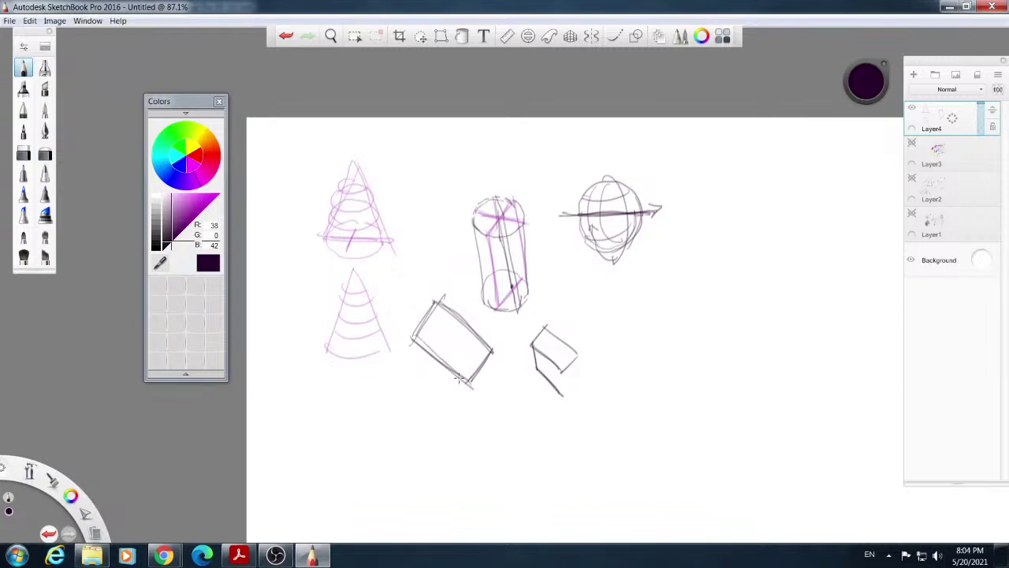
mouse_move(438, 324)
left_mouse_down()
mouse_move(450, 350)
mouse_move(476, 350)
left_mouse_up()
left_click_drag(561, 368, 563, 397)
mouse_move(578, 351)
left_mouse_down()
mouse_move(579, 384)
mouse_move(563, 397)
left_mouse_up()
mouse_move(544, 321)
left_mouse_down()
mouse_move(540, 352)
mouse_move(567, 382)
mouse_move(549, 359)
left_mouse_up()
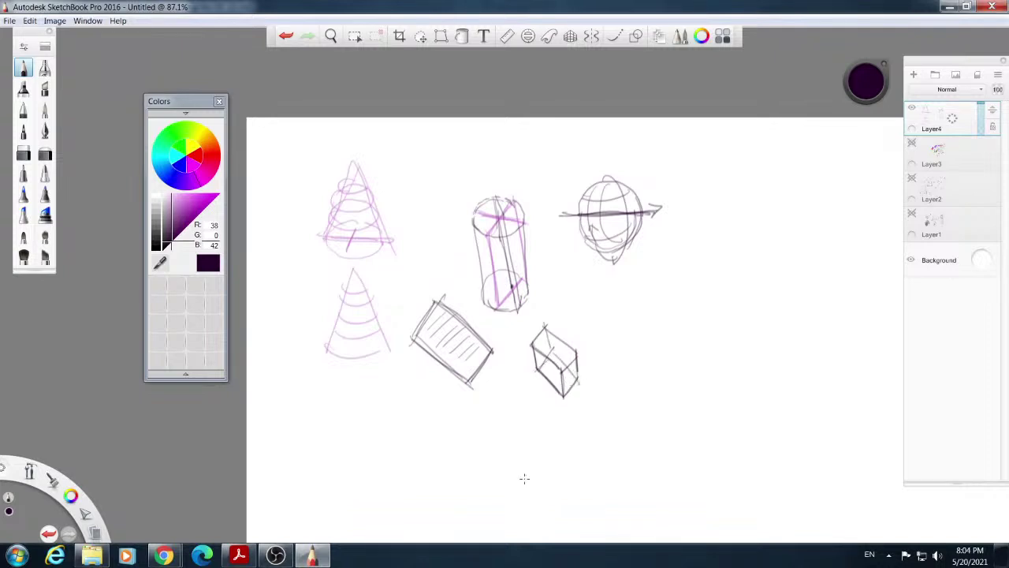
Draw a second box with a light-direction arrow, then hatch its shaded side, its cast shadow and the background around its top.
mouse_move(620, 331)
left_mouse_down()
mouse_move(637, 312)
mouse_move(651, 358)
mouse_move(633, 376)
mouse_move(662, 396)
left_mouse_up()
mouse_move(660, 355)
left_mouse_down()
mouse_move(651, 394)
mouse_move(672, 377)
mouse_move(650, 358)
mouse_move(669, 380)
left_mouse_up()
left_click_drag(686, 284, 671, 306)
left_click_drag(624, 335, 642, 374)
left_click_drag(640, 347, 646, 380)
mouse_move(645, 354)
left_mouse_down()
mouse_move(655, 389)
mouse_move(624, 359)
mouse_move(633, 404)
left_mouse_up()
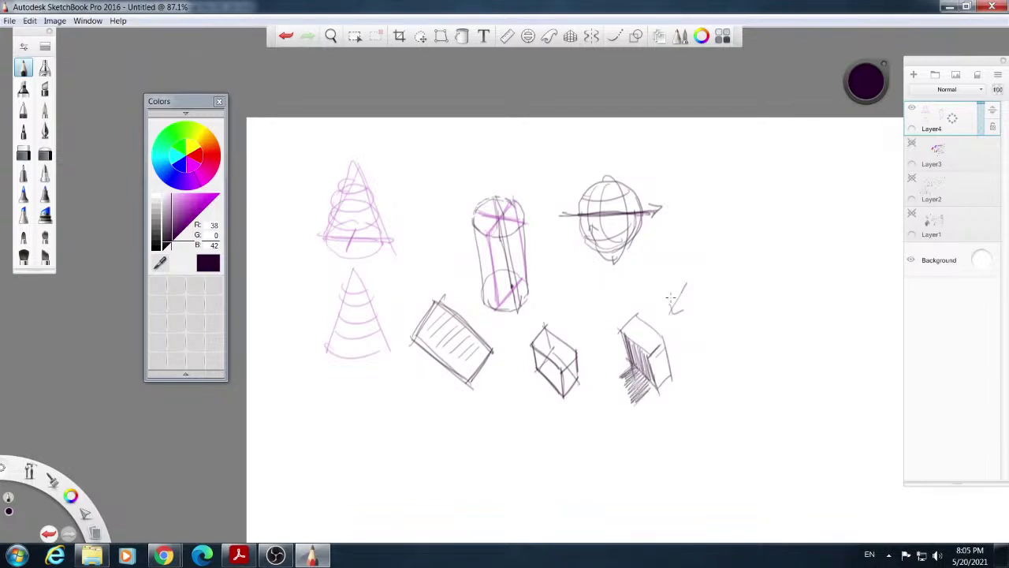
mouse_move(642, 308)
left_mouse_down()
mouse_move(614, 329)
mouse_move(635, 306)
mouse_move(611, 320)
mouse_move(627, 301)
mouse_move(636, 311)
mouse_move(648, 303)
mouse_move(613, 347)
left_mouse_up()
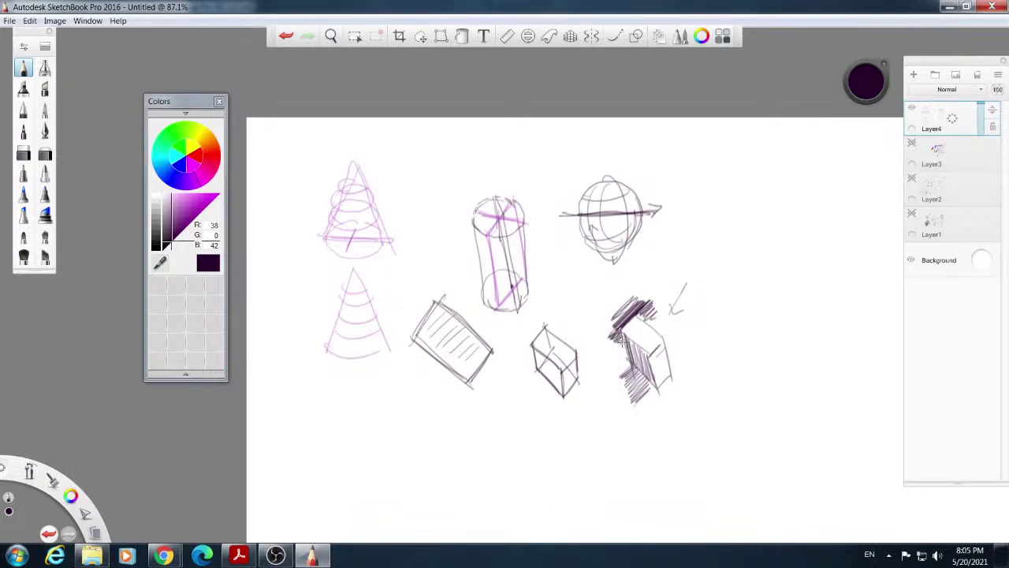
mouse_move(654, 310)
left_mouse_down()
mouse_move(639, 332)
mouse_move(659, 347)
left_mouse_up()
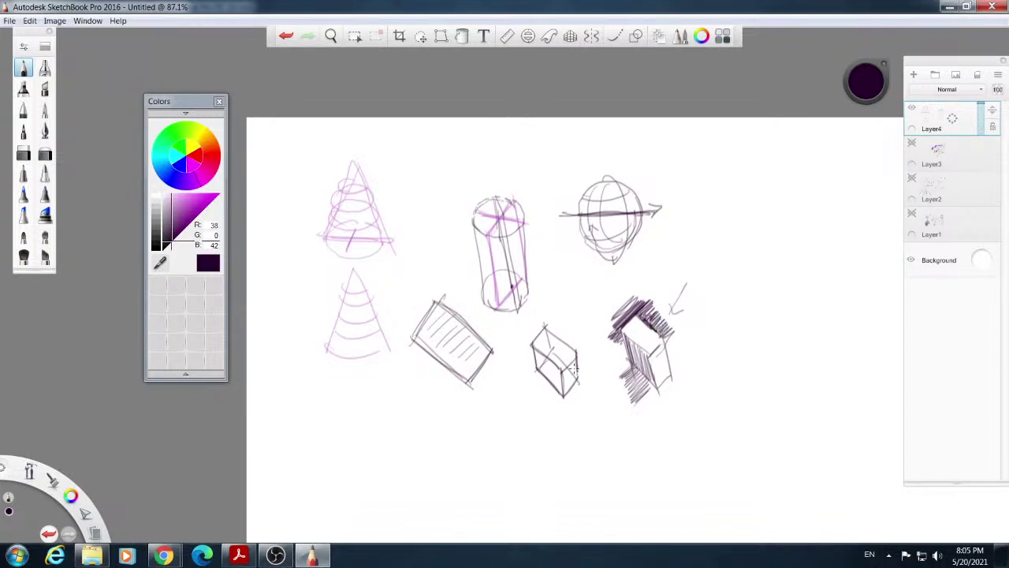
Strengthen the small box's edges, add dividing lines across its faces, and sketch long crossing lines below it.
left_click_drag(576, 359, 561, 371)
mouse_move(544, 320)
left_mouse_down()
mouse_move(566, 365)
mouse_move(546, 356)
mouse_move(564, 339)
mouse_move(545, 364)
mouse_move(548, 382)
mouse_move(562, 350)
mouse_move(558, 378)
left_mouse_up()
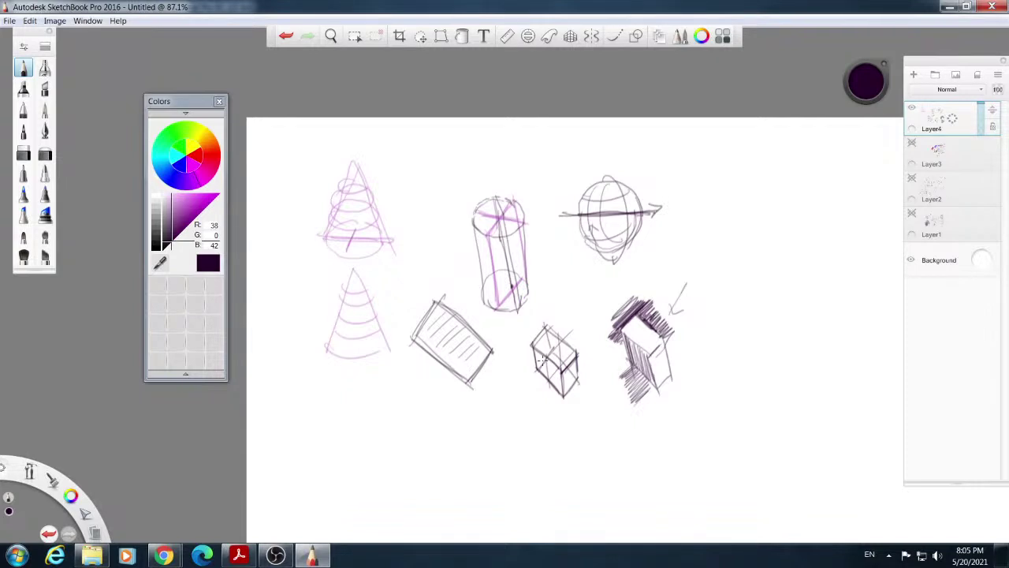
left_click_drag(554, 380, 511, 426)
left_click_drag(518, 386, 557, 430)
left_click_drag(498, 410, 521, 362)
Darken the hatching along the shaded box's outer side and hatch its remaining front face.
mouse_move(620, 325)
left_mouse_down()
mouse_move(625, 351)
mouse_move(622, 333)
mouse_move(634, 339)
mouse_move(620, 346)
mouse_move(623, 359)
mouse_move(618, 347)
mouse_move(658, 358)
mouse_move(654, 348)
mouse_move(653, 383)
mouse_move(661, 383)
mouse_move(635, 389)
left_mouse_up()
mouse_move(672, 344)
left_mouse_down()
mouse_move(663, 374)
mouse_move(650, 372)
left_mouse_up()
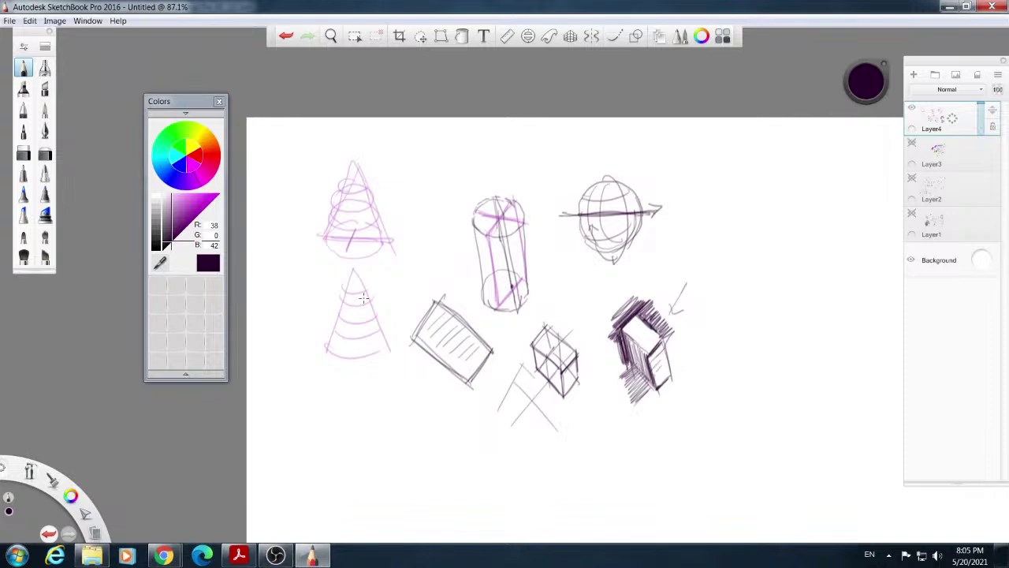
Paint a light grey (RGB 179, 179, 179) patch beside the shaded box, spread it outward with a soft brush and paint it solid.
left_click(161, 218)
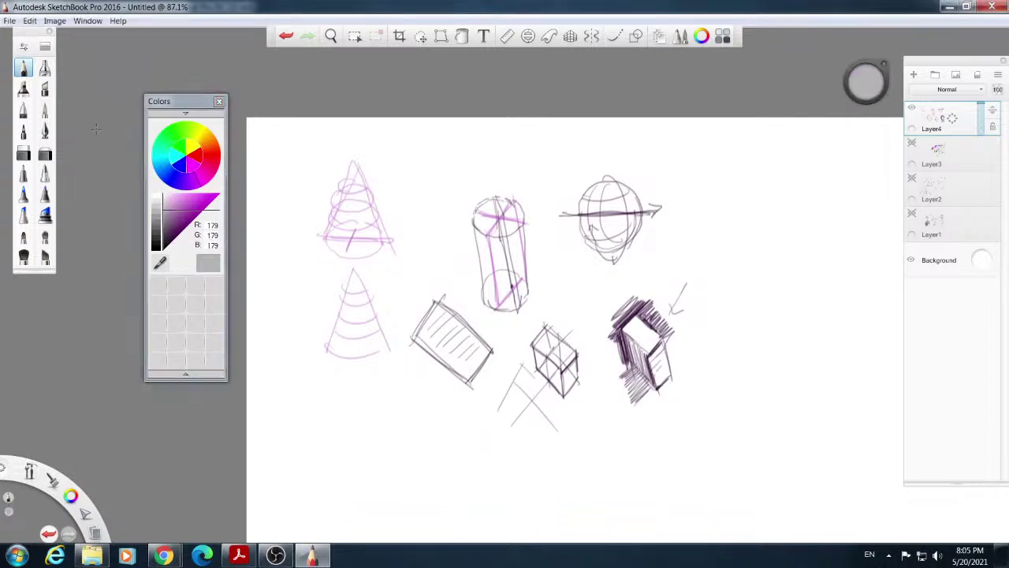
left_click(45, 110)
left_click_drag(687, 311, 733, 276)
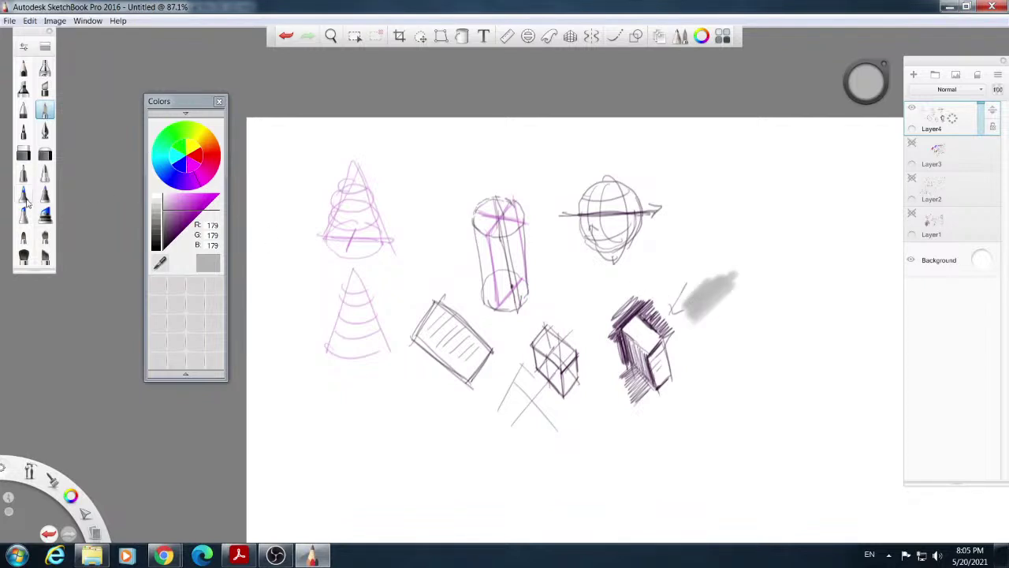
left_click(23, 256)
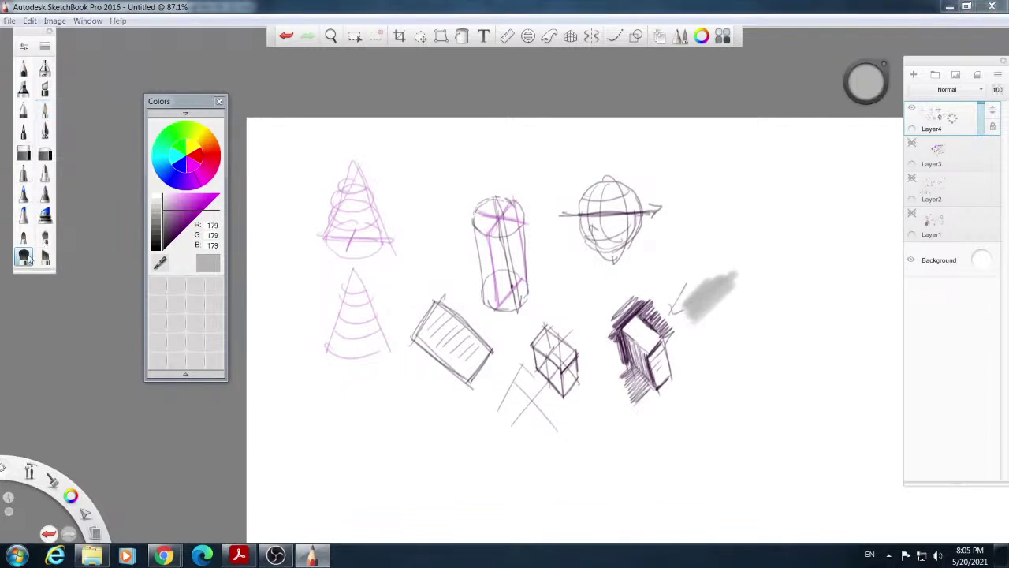
mouse_move(710, 285)
left_mouse_down()
mouse_move(680, 309)
mouse_move(704, 312)
mouse_move(747, 375)
left_mouse_up()
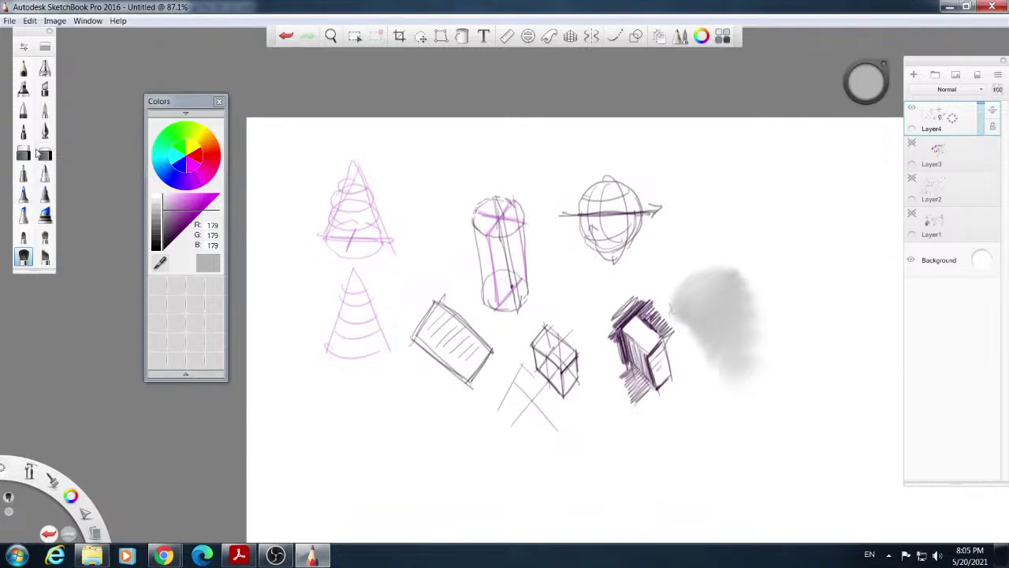
left_click(45, 110)
mouse_move(676, 304)
left_mouse_down()
mouse_move(694, 285)
mouse_move(680, 304)
mouse_move(713, 292)
mouse_move(696, 319)
mouse_move(733, 323)
mouse_move(745, 347)
mouse_move(723, 370)
mouse_move(753, 383)
left_mouse_up()
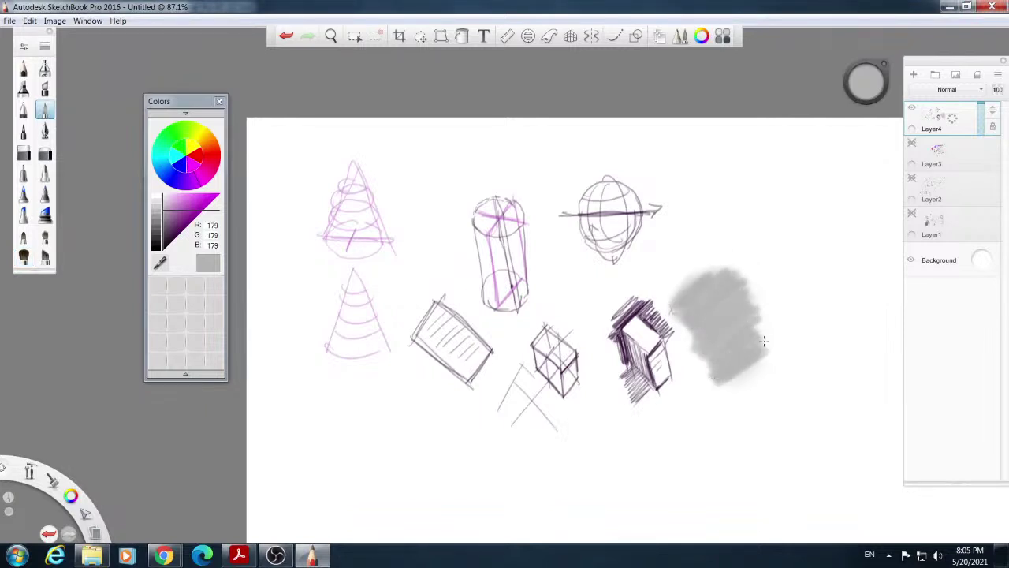
mouse_move(698, 270)
left_mouse_down()
mouse_move(678, 300)
mouse_move(729, 266)
mouse_move(755, 283)
mouse_move(761, 303)
mouse_move(765, 325)
mouse_move(716, 371)
mouse_move(729, 379)
mouse_move(769, 331)
mouse_move(738, 330)
mouse_move(745, 265)
mouse_move(721, 256)
mouse_move(749, 266)
left_mouse_up()
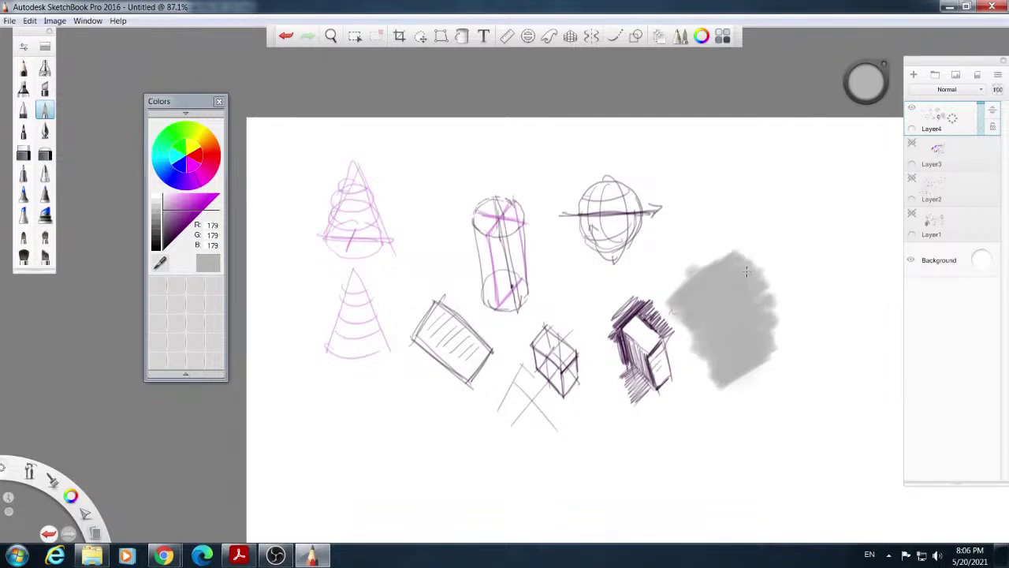
Draw a box in near-black pencil (RGB 26, 26, 26) on the grey patch, hatching its shadow side and darkening its upper edge.
left_click(157, 248)
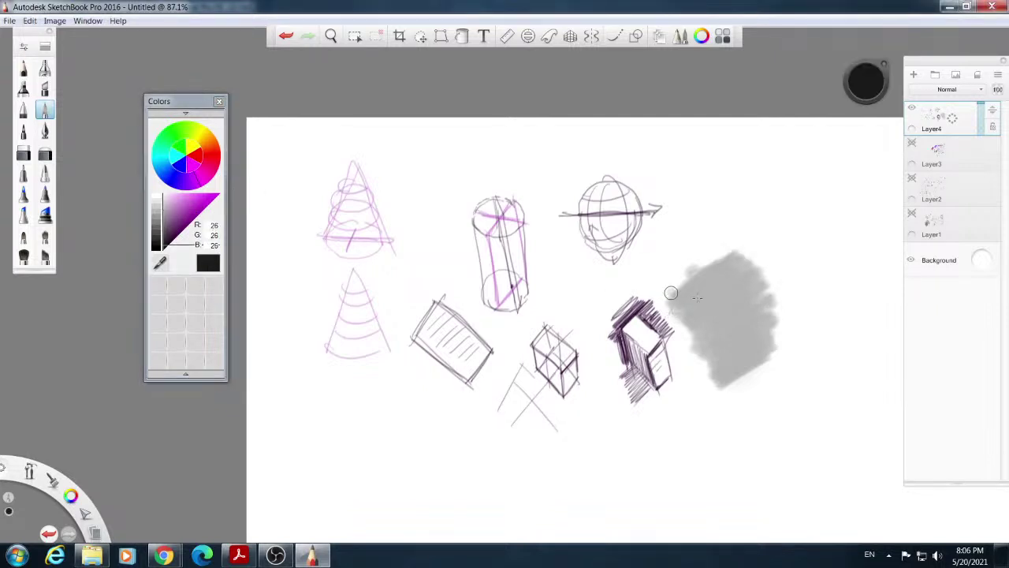
left_click(23, 68)
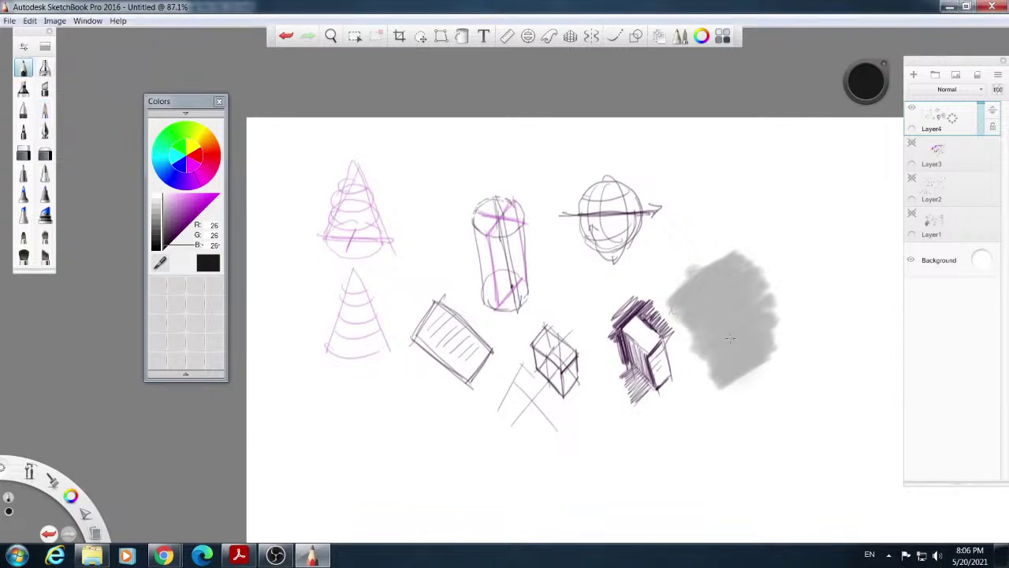
mouse_move(702, 308)
left_mouse_down()
mouse_move(713, 303)
mouse_move(715, 352)
mouse_move(717, 337)
mouse_move(733, 366)
mouse_move(725, 335)
mouse_move(735, 366)
mouse_move(747, 356)
left_mouse_up()
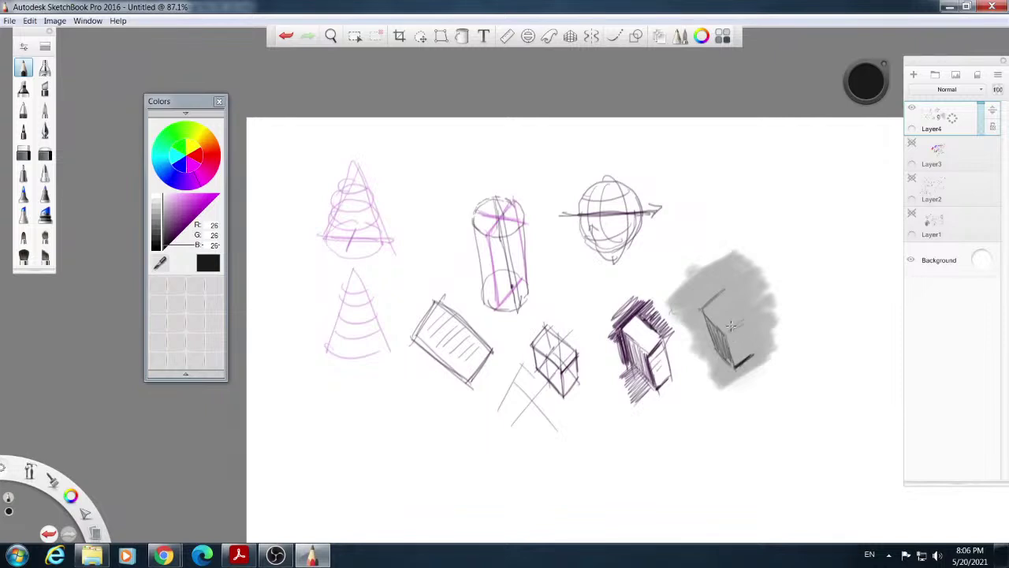
mouse_move(704, 307)
left_mouse_down()
mouse_move(721, 287)
mouse_move(698, 302)
mouse_move(702, 289)
mouse_move(704, 333)
mouse_move(701, 311)
mouse_move(704, 321)
mouse_move(727, 295)
mouse_move(745, 317)
left_mouse_up()
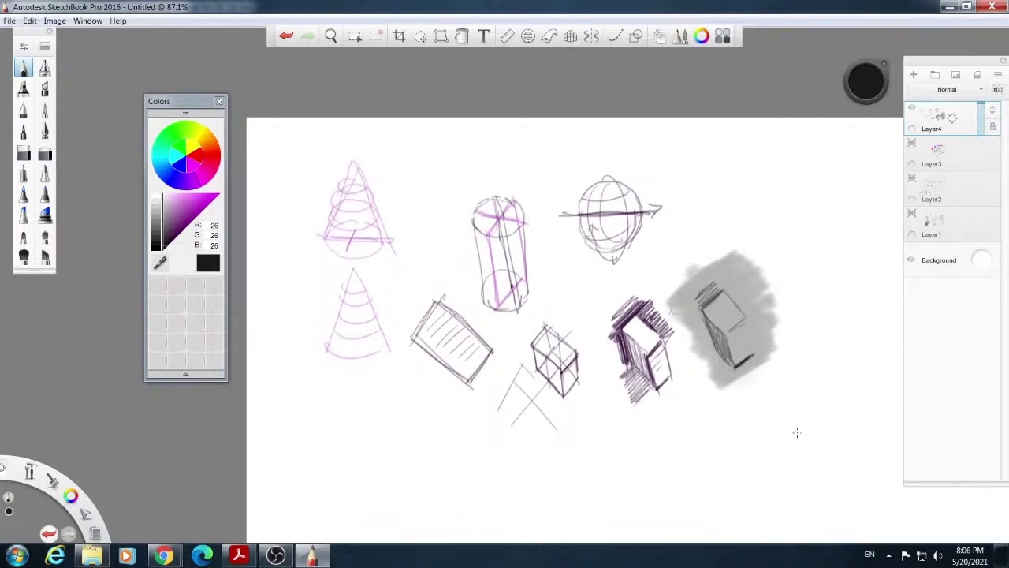
left_click_drag(745, 317, 754, 353)
left_click(28, 473)
mouse_move(623, 232)
left_mouse_down()
mouse_move(667, 250)
mouse_move(595, 221)
left_mouse_up()
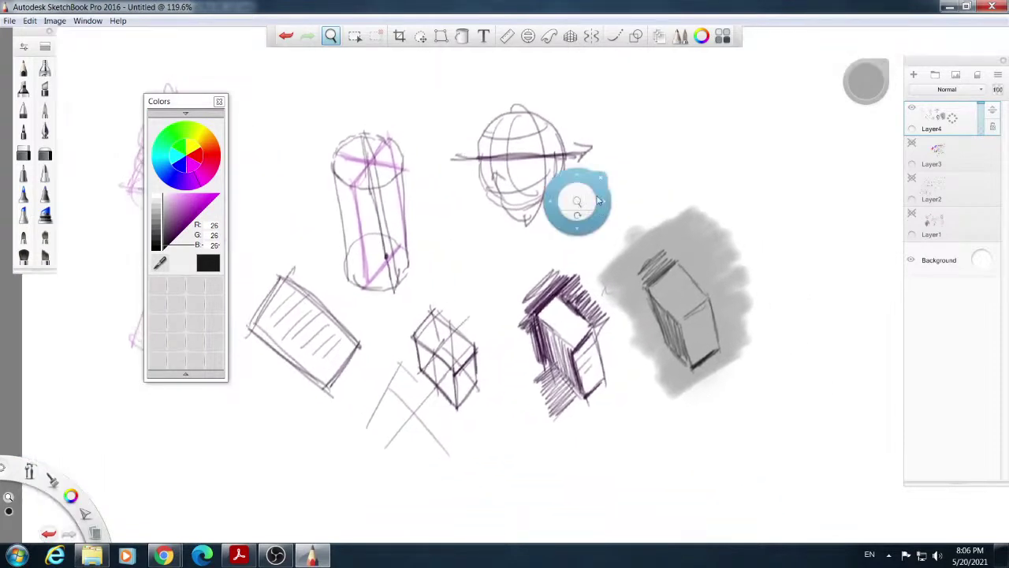
key("space")
left_click_drag(652, 279, 652, 283)
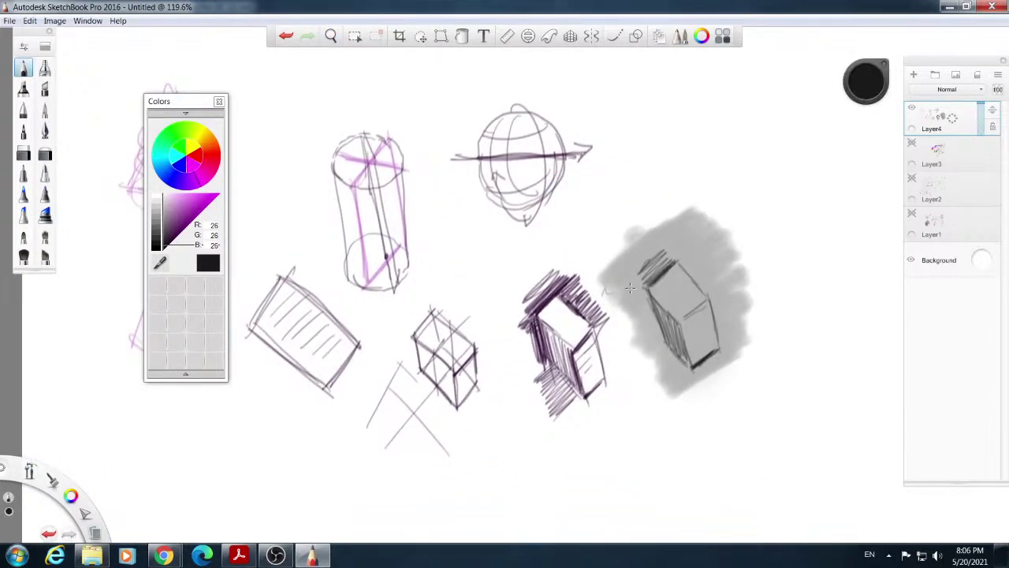
Shade the front face of the box on the grey patch with mid grey (RGB 102, 102, 102).
left_click(157, 229)
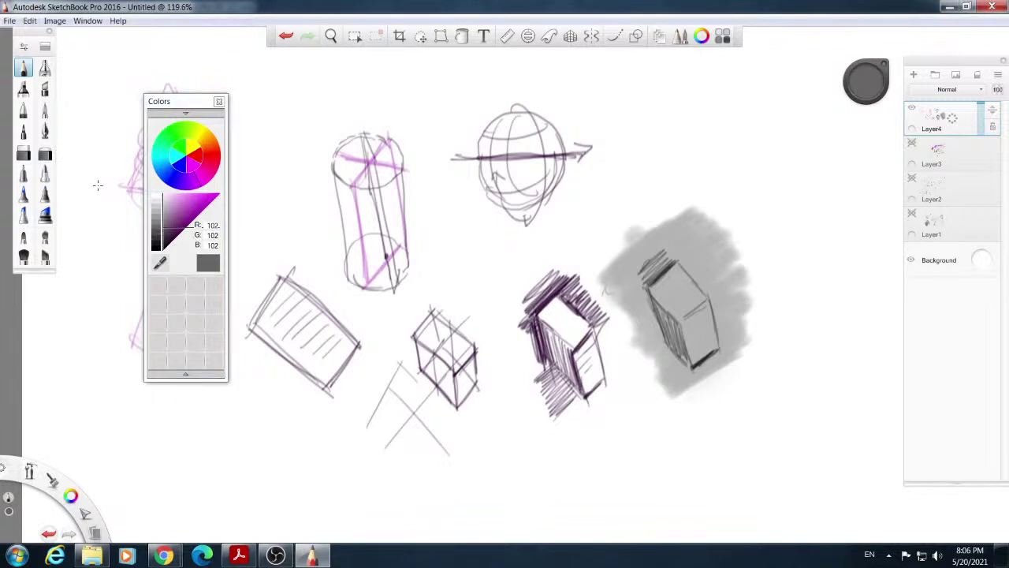
left_click(24, 213)
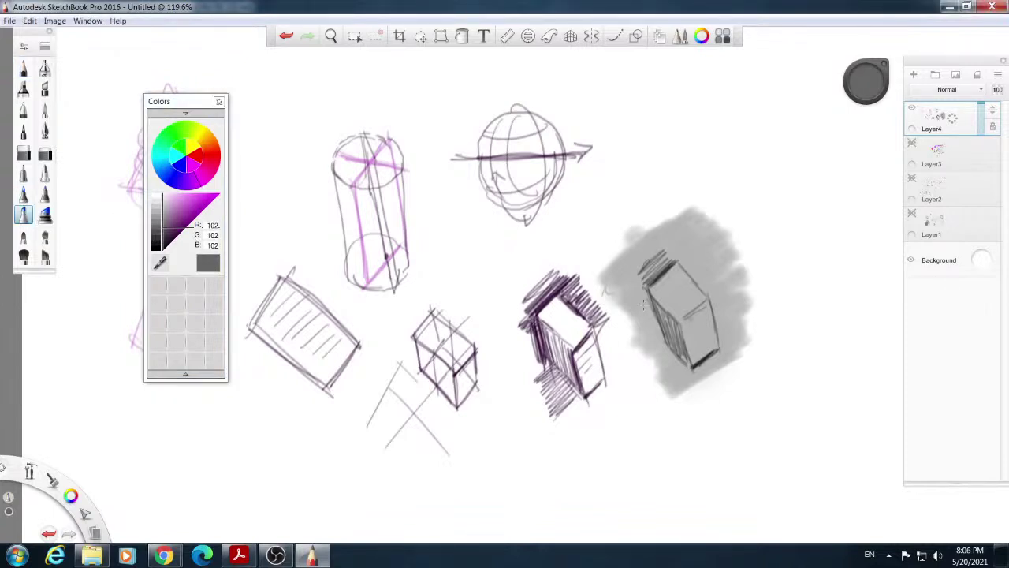
mouse_move(697, 316)
left_mouse_down()
mouse_move(683, 354)
mouse_move(700, 365)
mouse_move(694, 337)
mouse_move(702, 355)
mouse_move(707, 346)
left_mouse_up()
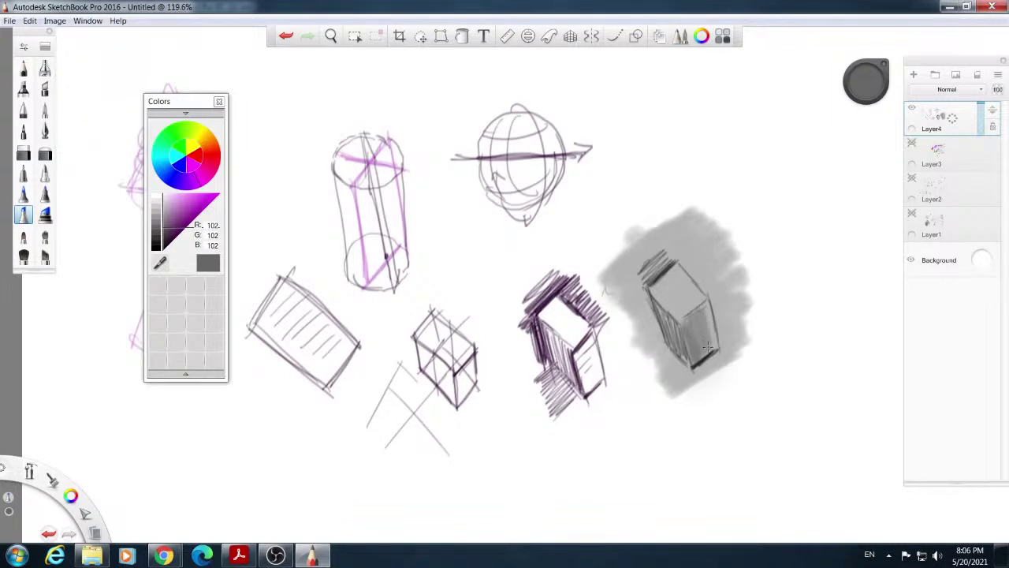
left_click_drag(705, 302, 708, 354)
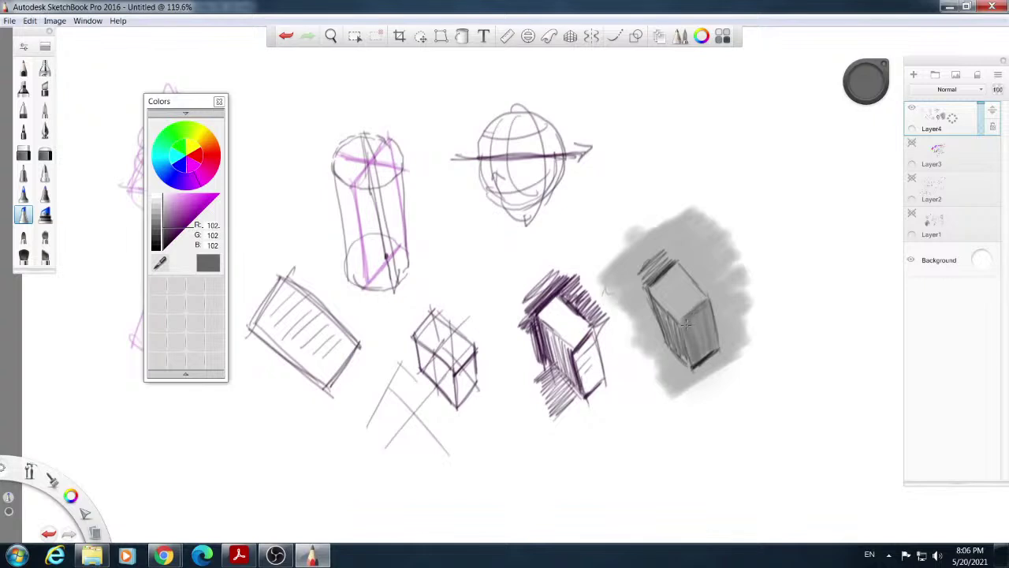
Shade the grey-patch box's faces mid grey, then darken its shadow side and the area behind its upper edge with near-black (RGB 26, 26, 26).
mouse_move(694, 317)
left_mouse_down()
mouse_move(702, 359)
mouse_move(714, 348)
left_mouse_up()
left_click_drag(656, 308, 678, 364)
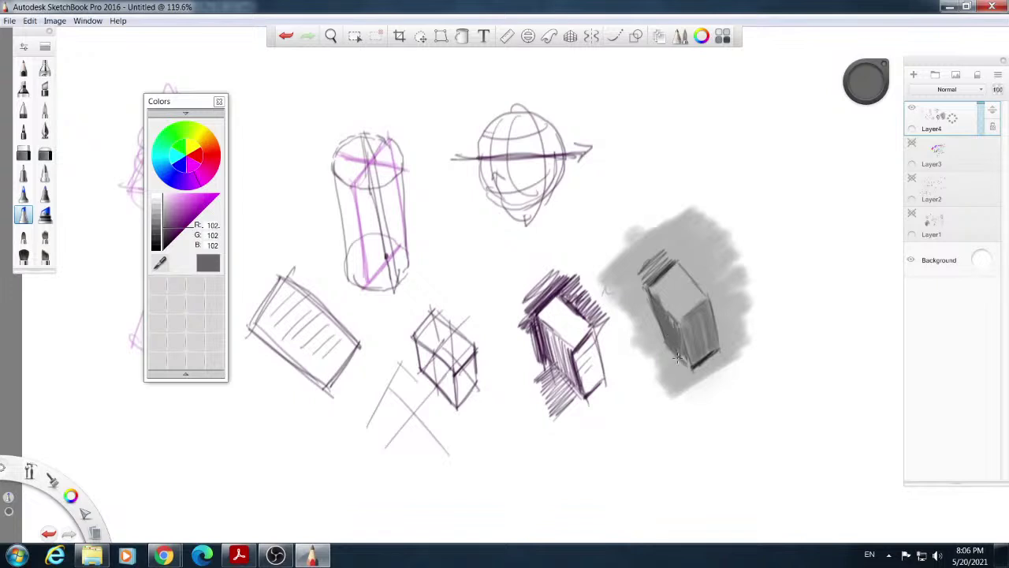
left_click(158, 245)
mouse_move(655, 303)
left_mouse_down()
mouse_move(674, 325)
mouse_move(672, 352)
mouse_move(687, 361)
left_mouse_up()
mouse_move(672, 265)
left_mouse_down()
mouse_move(643, 286)
mouse_move(686, 242)
left_mouse_up()
mouse_move(631, 282)
left_mouse_down()
mouse_move(679, 237)
mouse_move(627, 272)
left_mouse_up()
left_click_drag(667, 242, 644, 258)
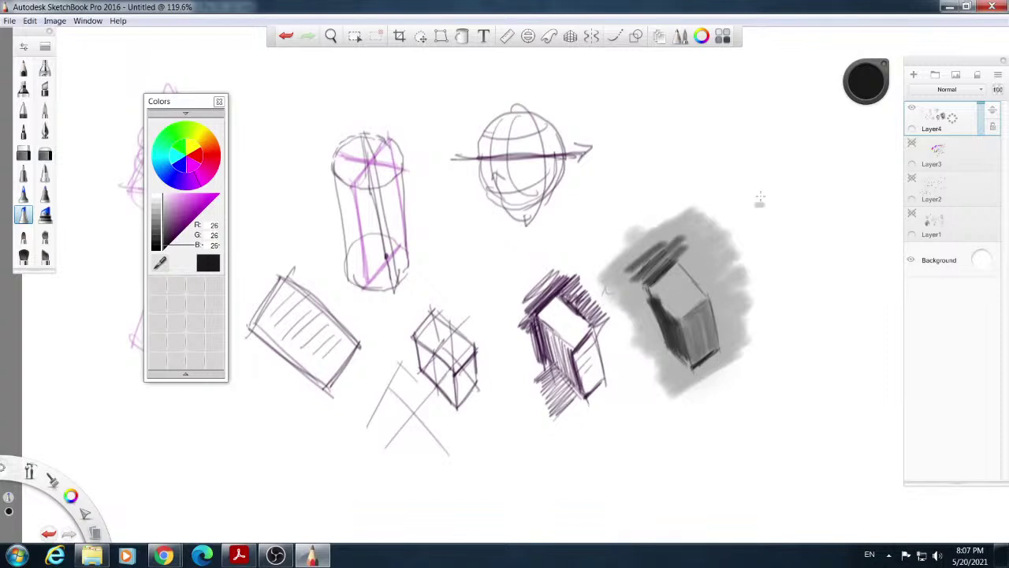
Airbrush light grey (RGB 230, 230, 230) onto the top face of the box on the grey patch and the background beside it.
left_click(160, 199)
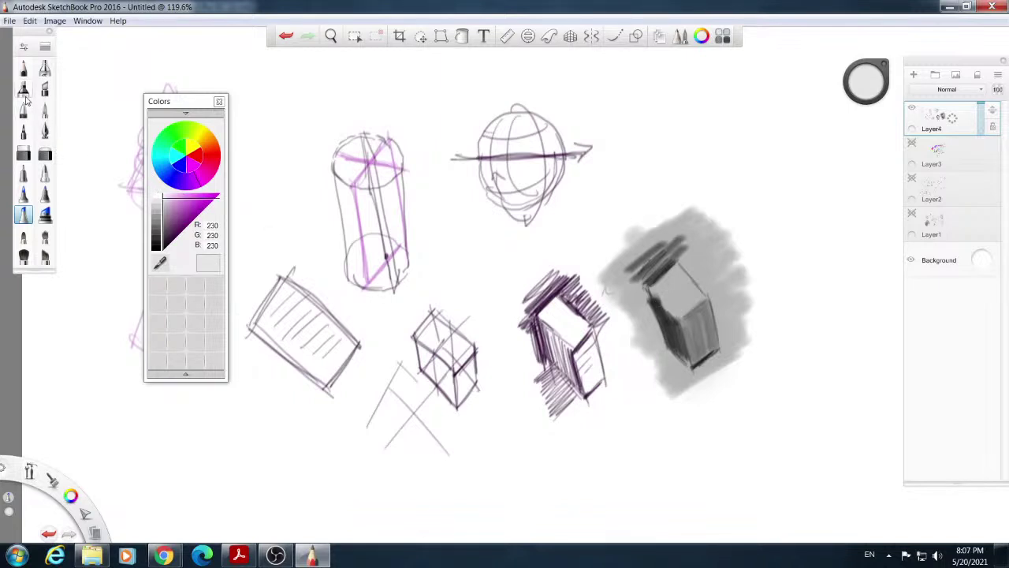
left_click(45, 111)
mouse_move(668, 282)
left_mouse_down()
mouse_move(678, 311)
mouse_move(670, 279)
mouse_move(683, 295)
mouse_move(680, 282)
mouse_move(688, 292)
mouse_move(694, 281)
mouse_move(688, 305)
mouse_move(668, 287)
mouse_move(681, 281)
mouse_move(665, 284)
mouse_move(676, 270)
mouse_move(667, 293)
mouse_move(681, 284)
mouse_move(693, 308)
mouse_move(698, 229)
mouse_move(684, 288)
mouse_move(700, 261)
mouse_move(695, 297)
mouse_move(718, 255)
mouse_move(705, 292)
mouse_move(697, 257)
mouse_move(684, 260)
mouse_move(698, 222)
mouse_move(672, 276)
left_mouse_up()
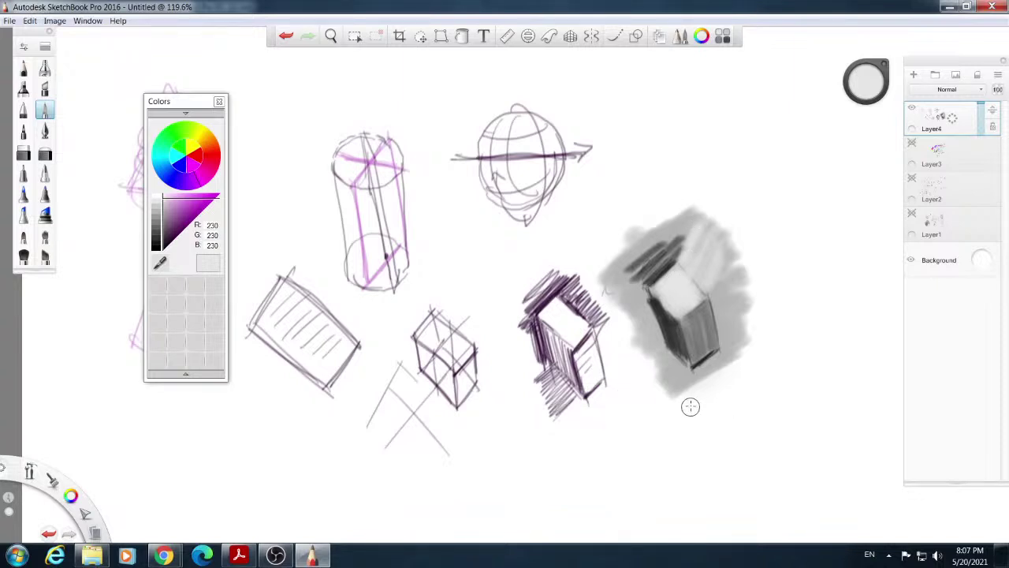
Paint a small outline-free box above the grey patch with front RGB 77, top RGB 179 and shadow side RGB 26 greys.
left_click(158, 235)
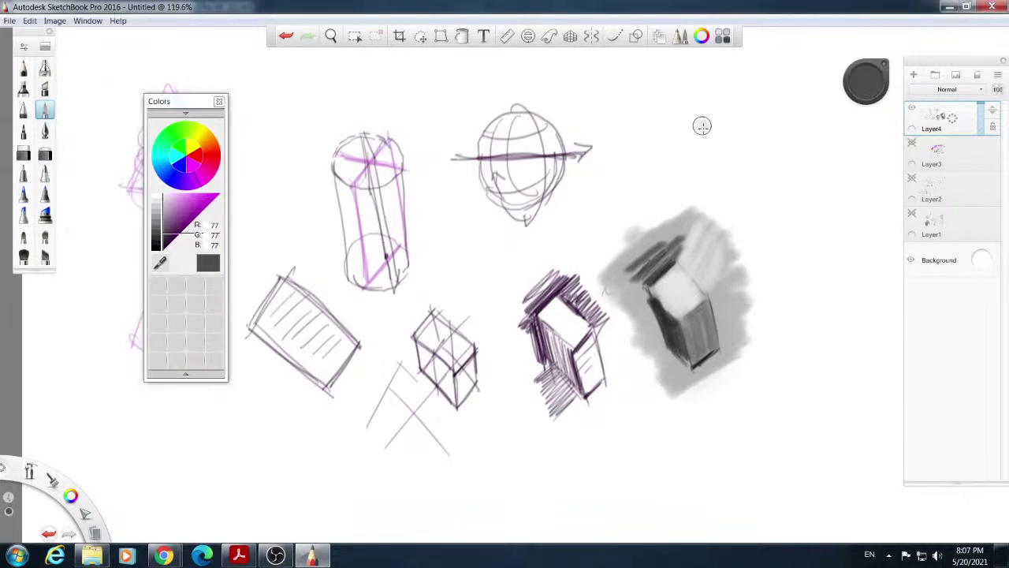
mouse_move(700, 128)
left_mouse_down()
mouse_move(724, 110)
mouse_move(705, 158)
mouse_move(714, 167)
mouse_move(718, 137)
mouse_move(729, 153)
mouse_move(737, 118)
mouse_move(719, 126)
mouse_move(723, 166)
mouse_move(733, 174)
mouse_move(748, 161)
mouse_move(731, 113)
mouse_move(752, 154)
left_mouse_up()
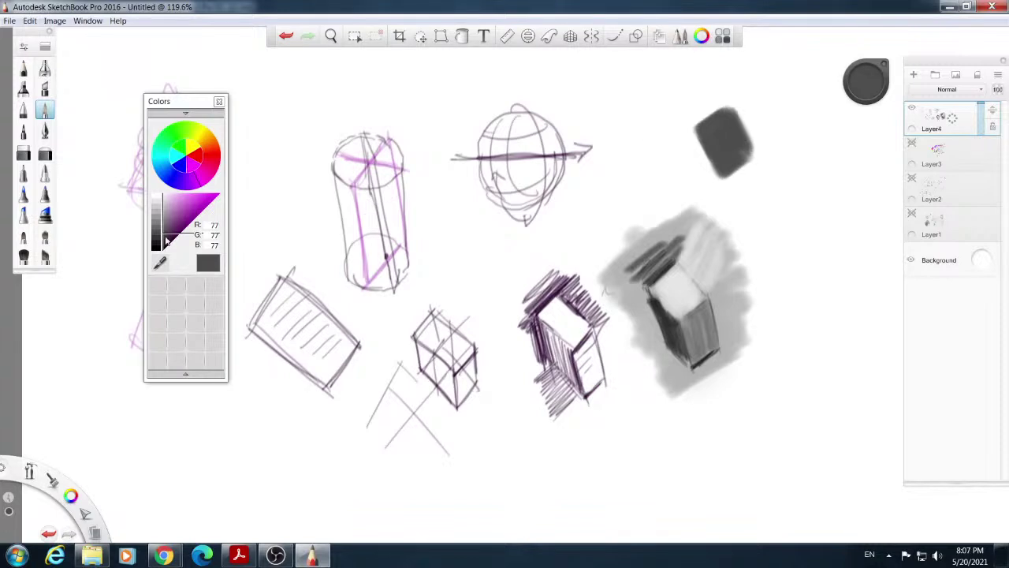
left_click(159, 214)
mouse_move(682, 104)
left_mouse_down()
mouse_move(721, 104)
mouse_move(688, 112)
mouse_move(700, 93)
mouse_move(675, 104)
mouse_move(685, 93)
mouse_move(690, 121)
mouse_move(703, 86)
left_mouse_up()
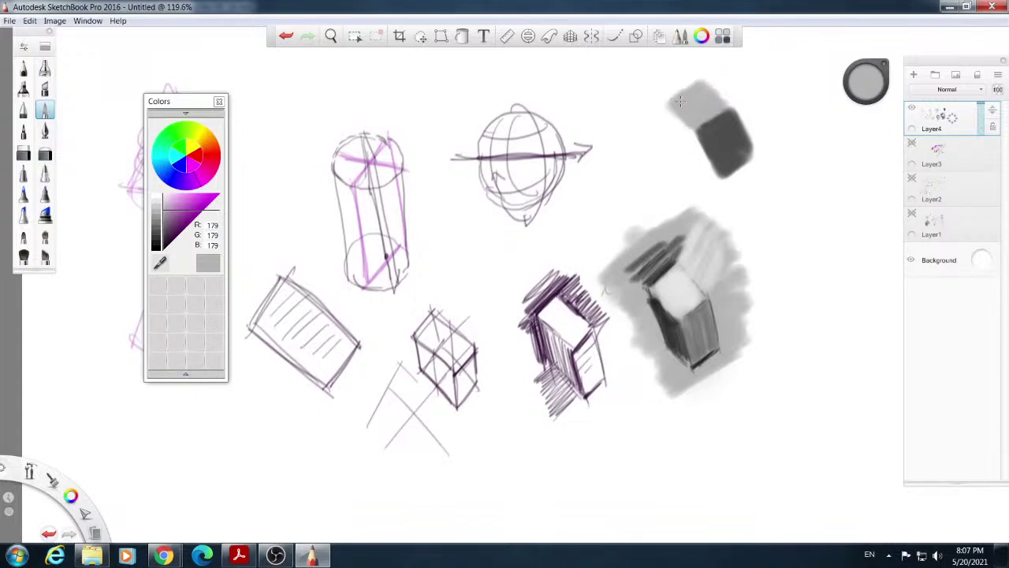
left_click(159, 245)
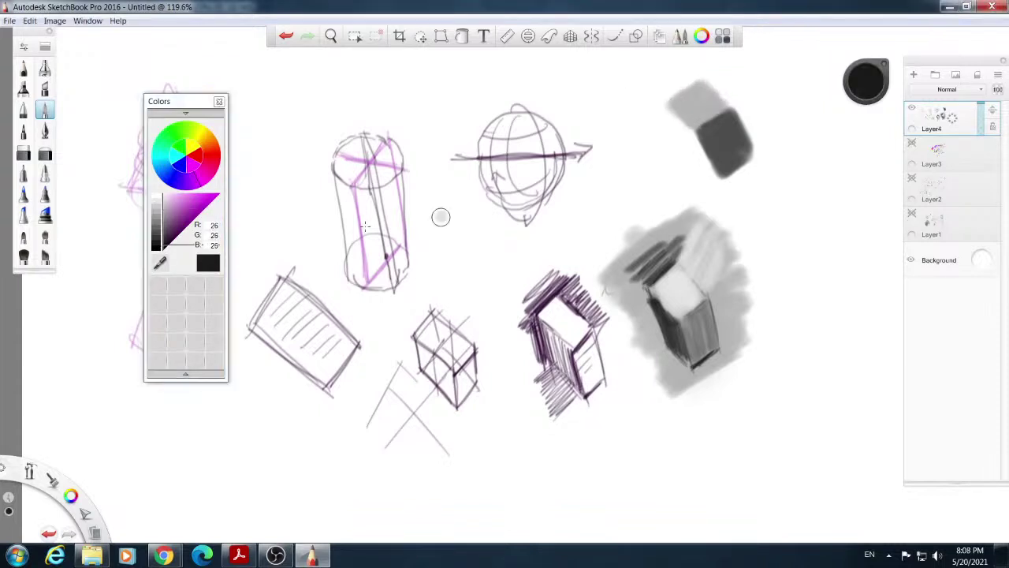
mouse_move(671, 112)
left_mouse_down()
mouse_move(694, 134)
mouse_move(673, 114)
mouse_move(708, 166)
left_mouse_up()
mouse_move(684, 131)
left_mouse_down()
mouse_move(713, 171)
mouse_move(682, 168)
left_mouse_up()
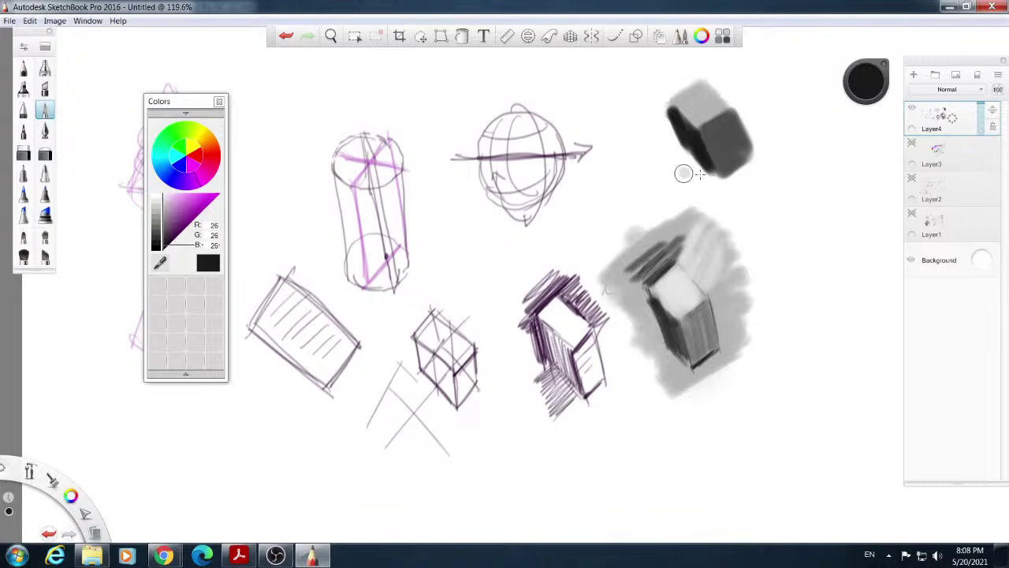
Sample a light grey (RGB 183, 183, 183) and repaint the front face of the box on the grey patch with it.
left_click(159, 264)
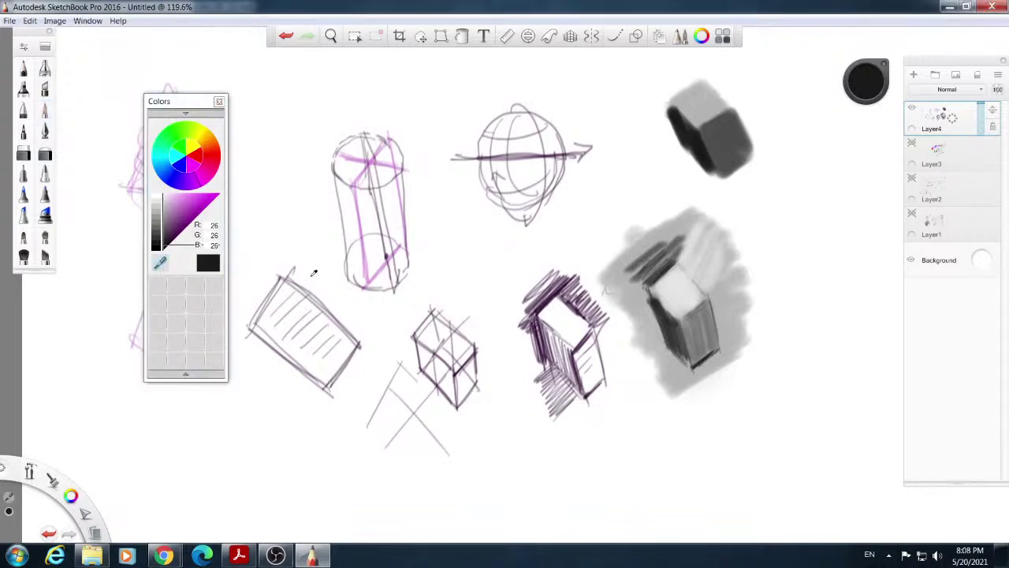
left_click(701, 315)
mouse_move(700, 316)
left_mouse_down()
mouse_move(694, 358)
mouse_move(710, 347)
mouse_move(710, 303)
left_mouse_up()
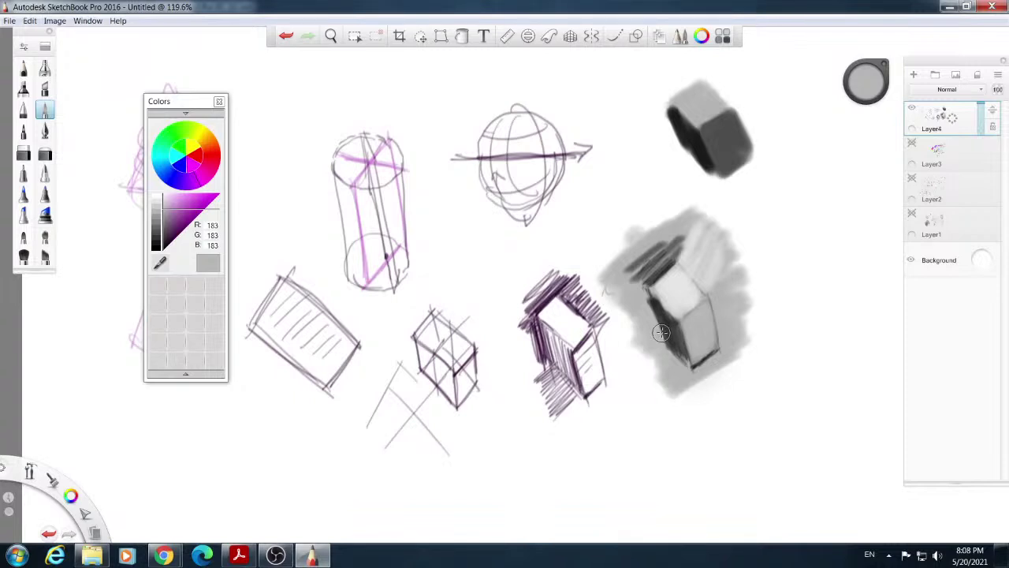
left_click_drag(723, 131, 719, 140)
Tint the top, front and shadow side of the grey-patch box bright green (RGB 0, 255, 0) with the marker.
left_click(23, 214)
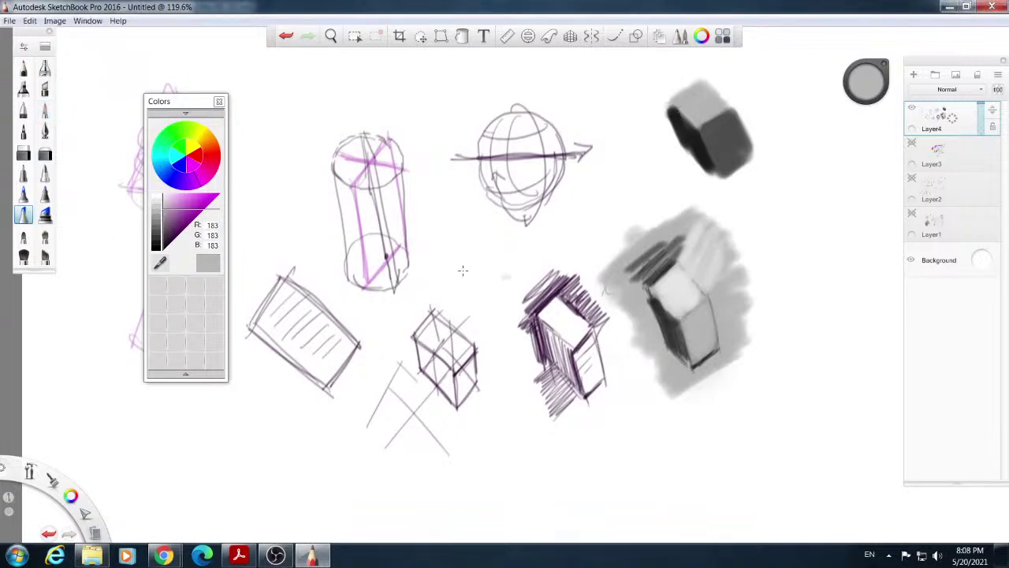
left_click(169, 132)
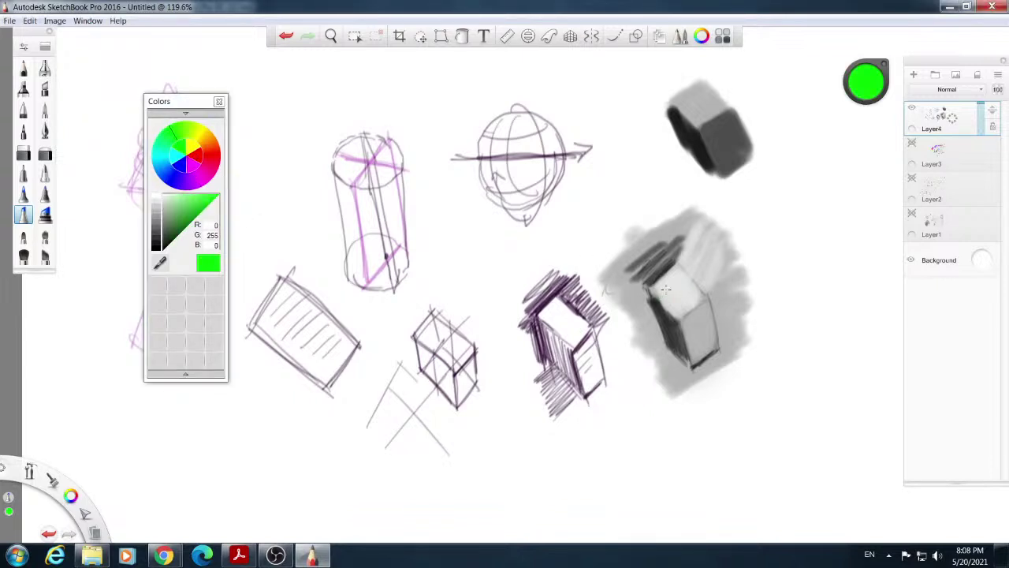
mouse_move(668, 281)
left_mouse_down()
mouse_move(669, 325)
mouse_move(705, 309)
mouse_move(681, 335)
mouse_move(707, 325)
mouse_move(689, 351)
mouse_move(709, 344)
mouse_move(688, 360)
mouse_move(712, 345)
mouse_move(706, 298)
left_mouse_up()
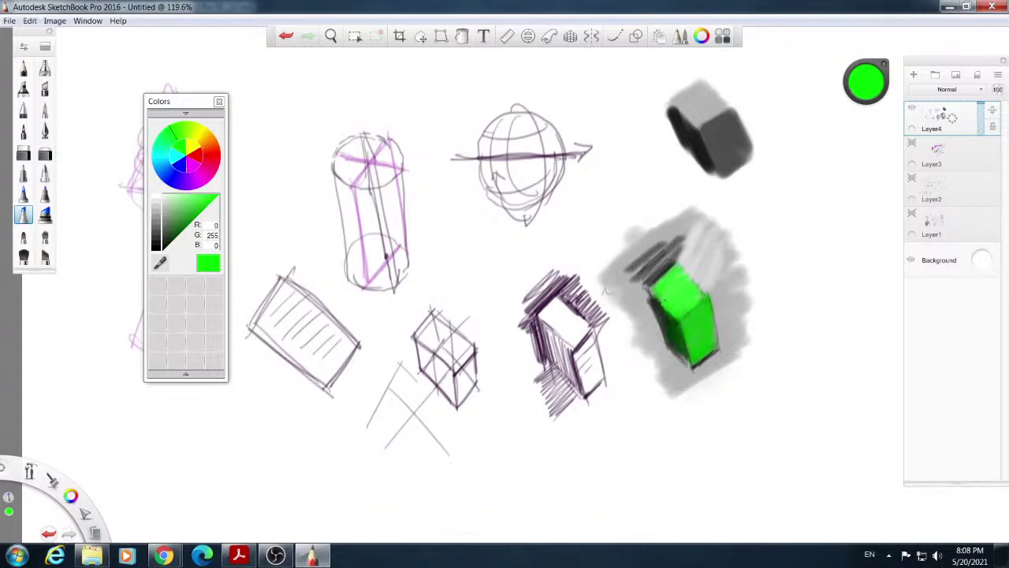
left_click_drag(664, 334, 686, 362)
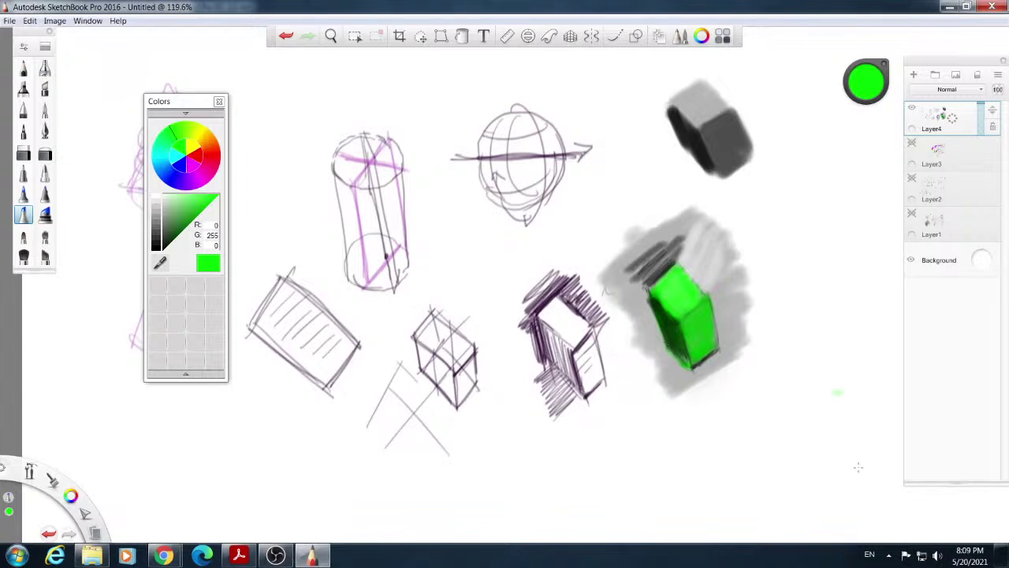
Draw a short green line beside the grey patch and airbrush a paler green (RGB 104, 232, 104) highlight on the box's top face.
left_click_drag(776, 276, 831, 270)
left_click(190, 203)
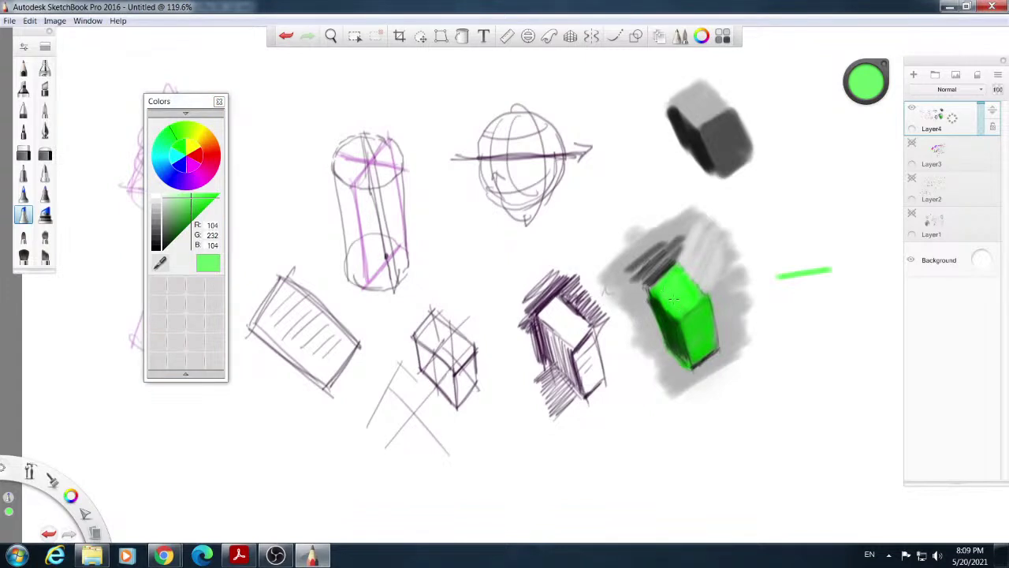
left_click(45, 110)
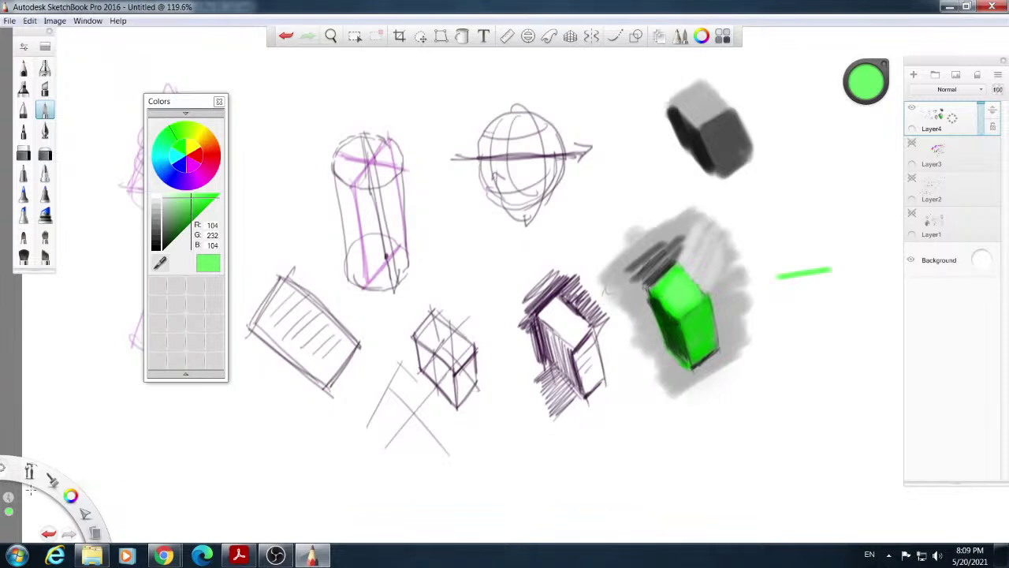
Fit the sketches in view, check the textbook's Space passage in Adobe Acrobat, and return to SketchBook.
left_click(31, 473)
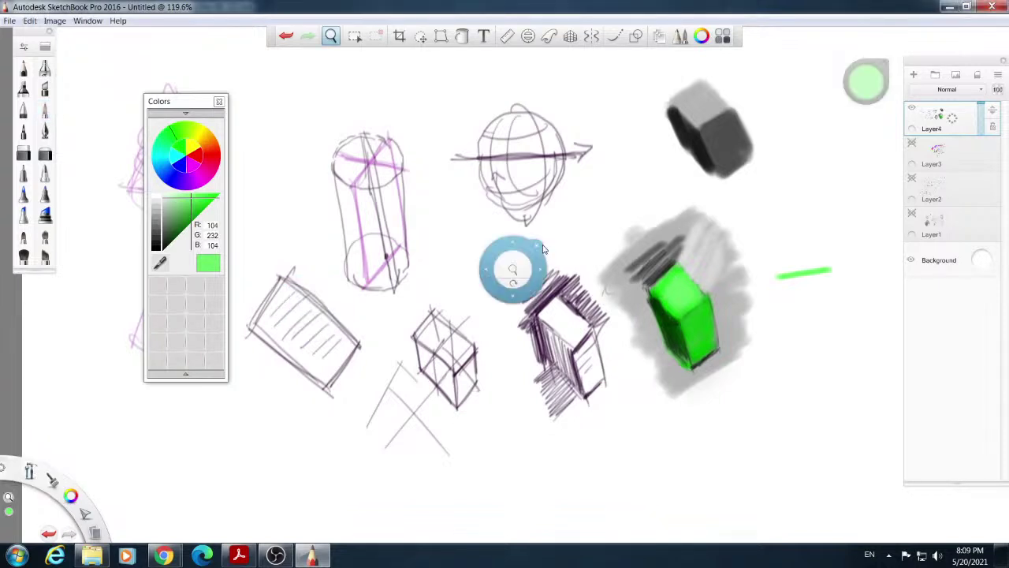
left_click_drag(504, 273, 574, 292)
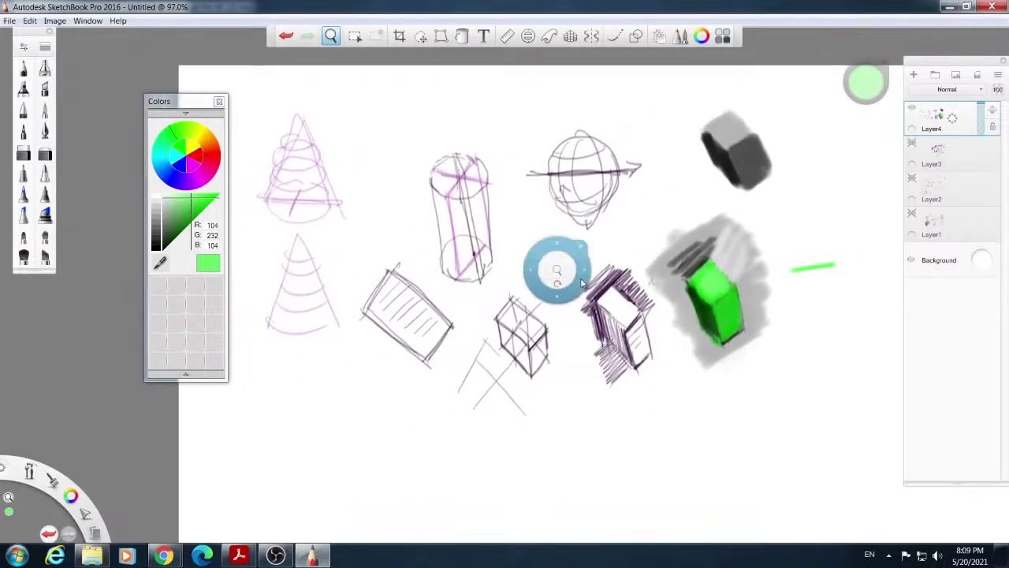
left_click(581, 255)
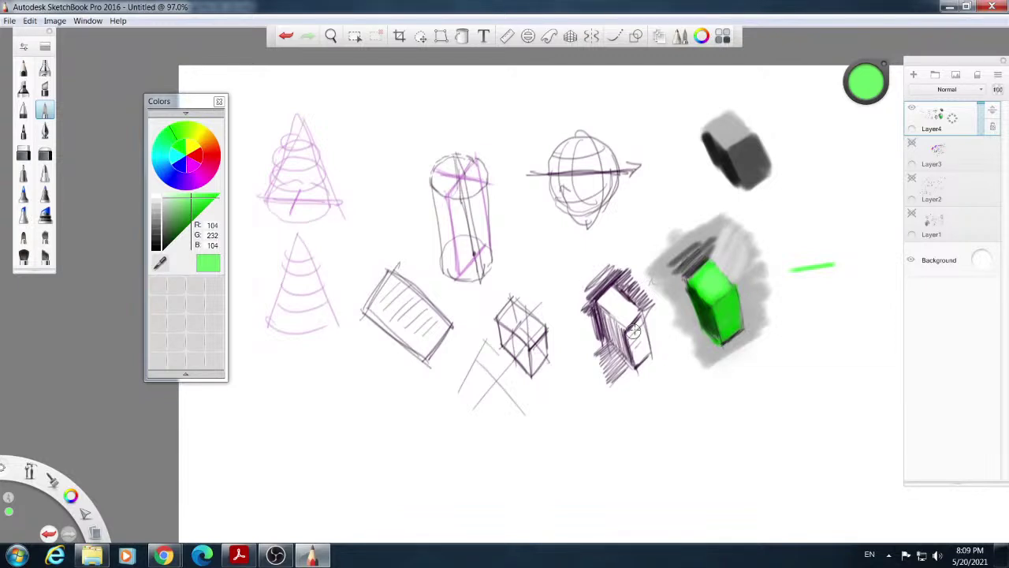
left_click(239, 556)
scroll(700, 296, "down", 1)
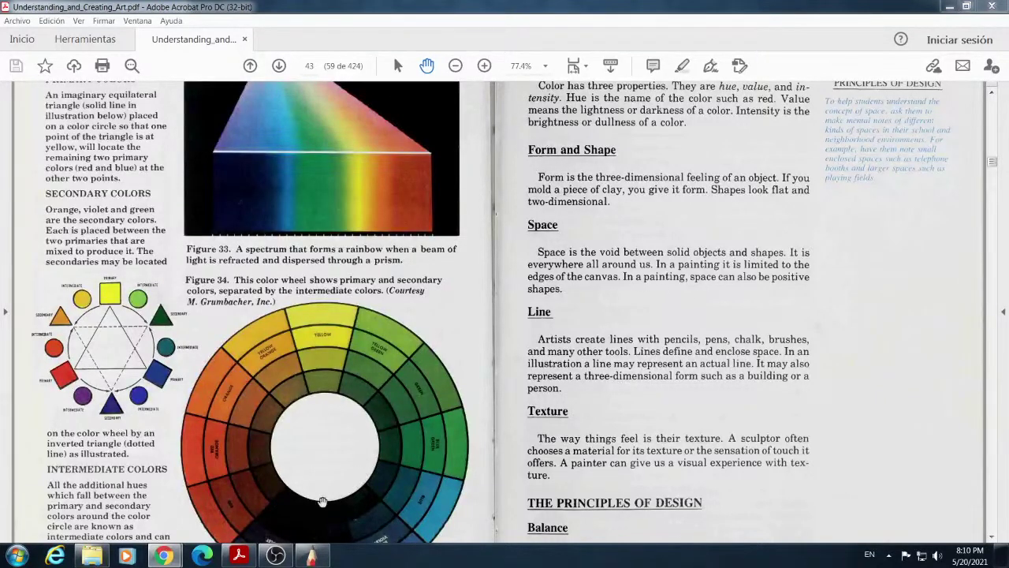
left_click(312, 556)
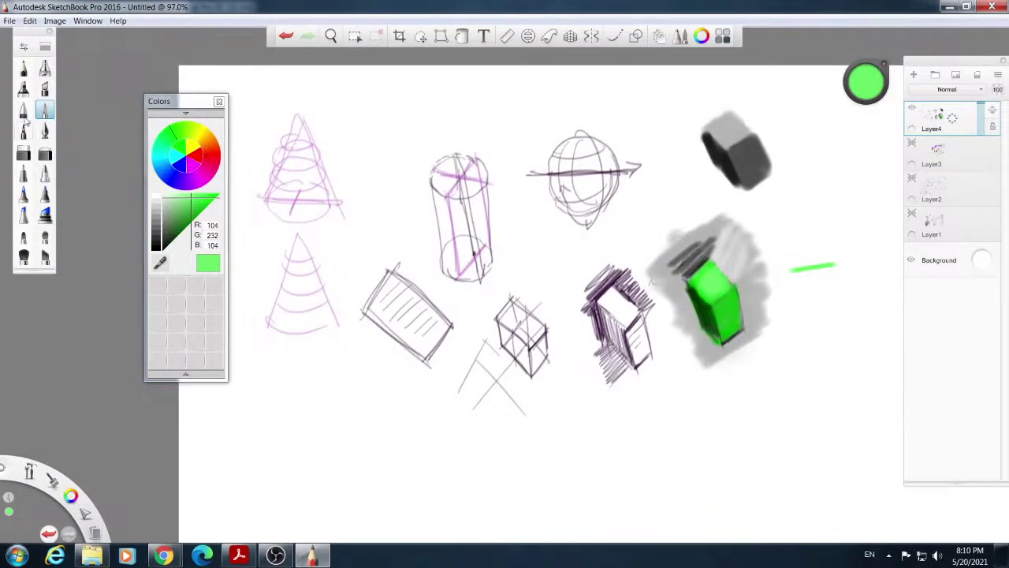
Sketch a large rectangular frame in perspective below the cones, starting with a green pencil edge and outlining it in black (RGB 0, 0, 0).
left_click(23, 69)
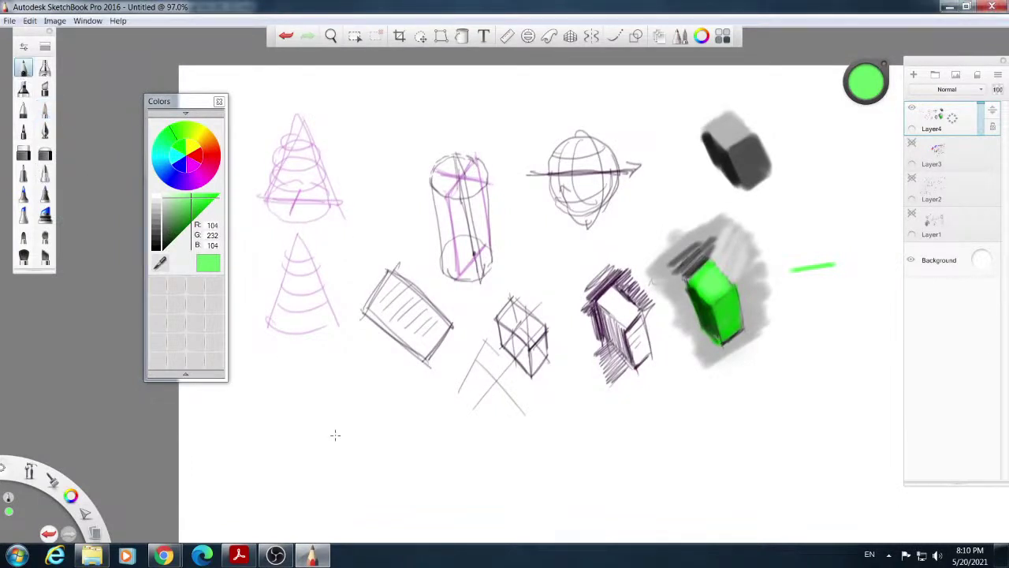
left_click_drag(299, 425, 294, 467)
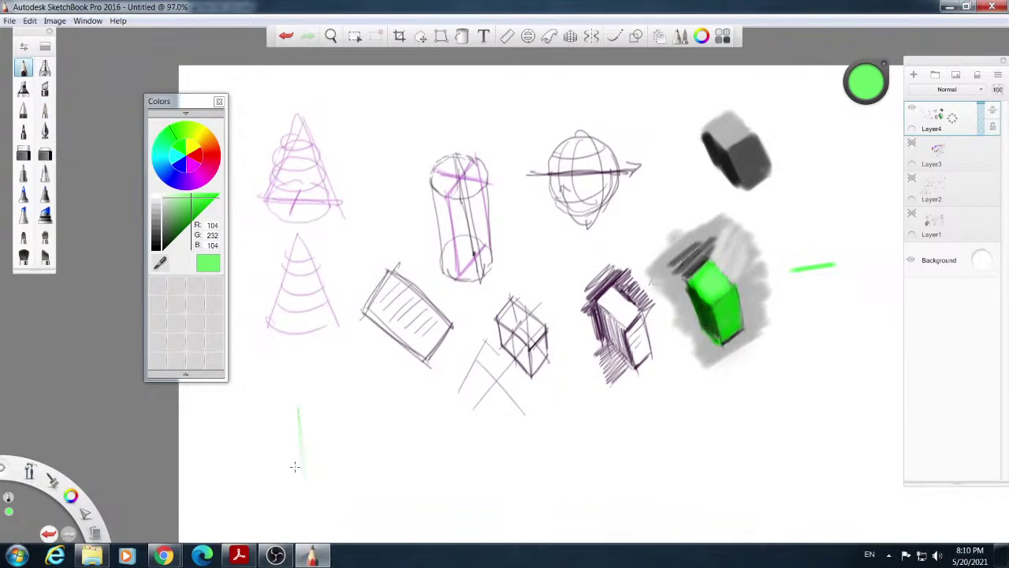
left_click(157, 249)
mouse_move(299, 404)
left_mouse_down()
mouse_move(301, 465)
mouse_move(298, 400)
mouse_move(299, 424)
left_mouse_up()
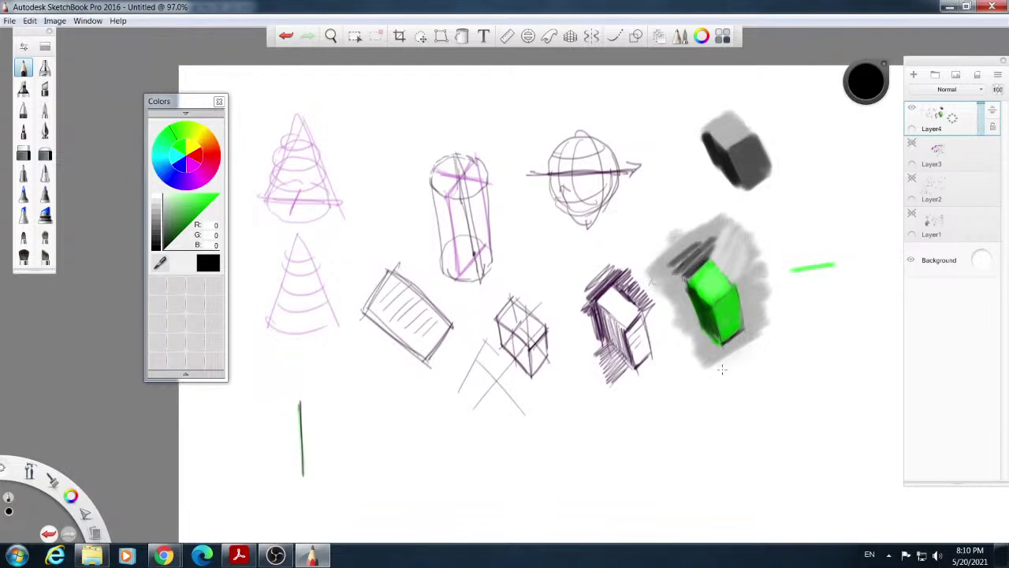
left_click_drag(296, 393, 424, 438)
left_click_drag(292, 466, 410, 501)
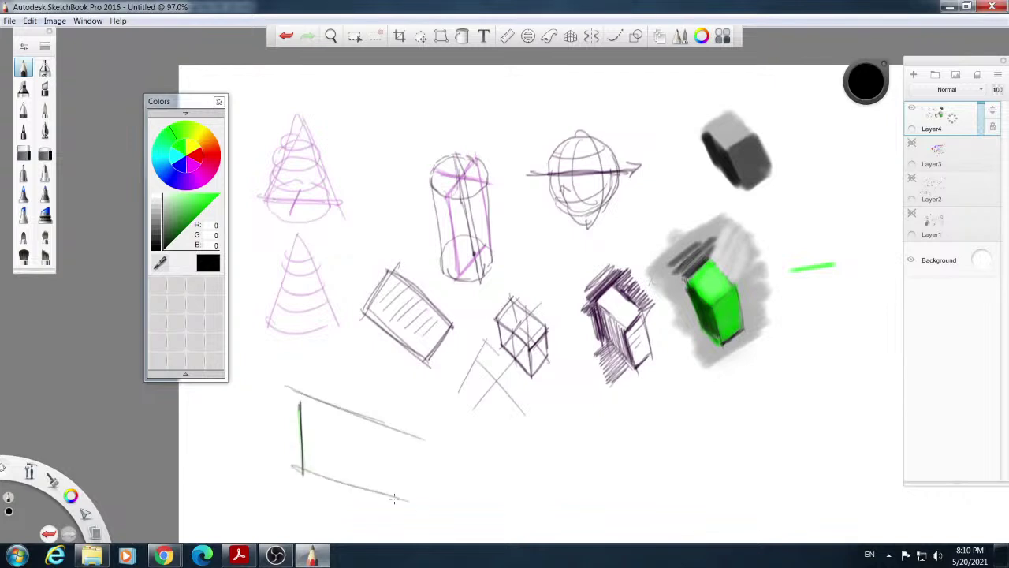
left_click_drag(291, 466, 421, 511)
left_click_drag(407, 422, 412, 509)
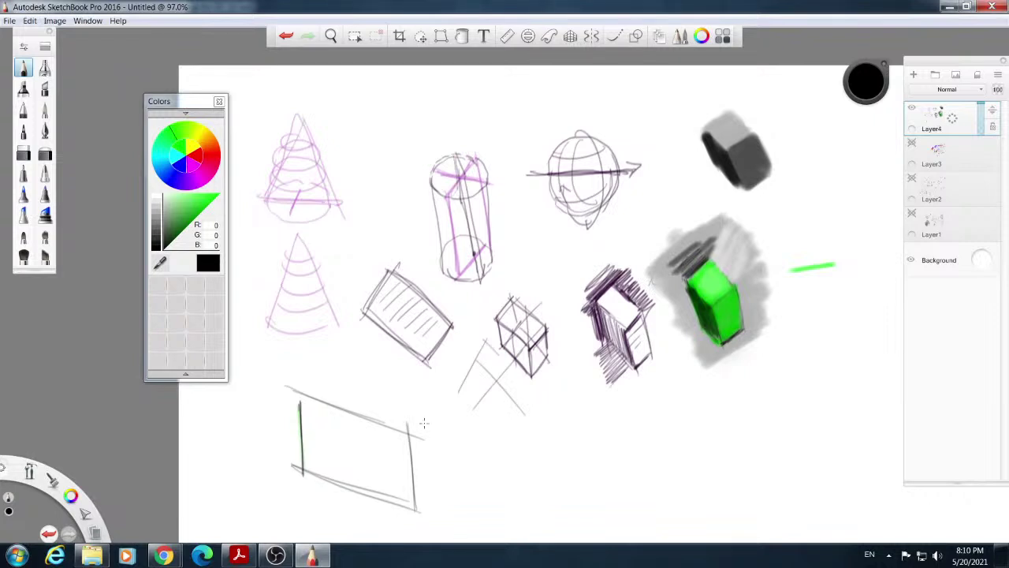
left_click_drag(299, 386, 299, 441)
left_click_drag(299, 386, 298, 454)
mouse_move(298, 390)
left_mouse_down()
mouse_move(413, 427)
mouse_move(412, 512)
left_mouse_up()
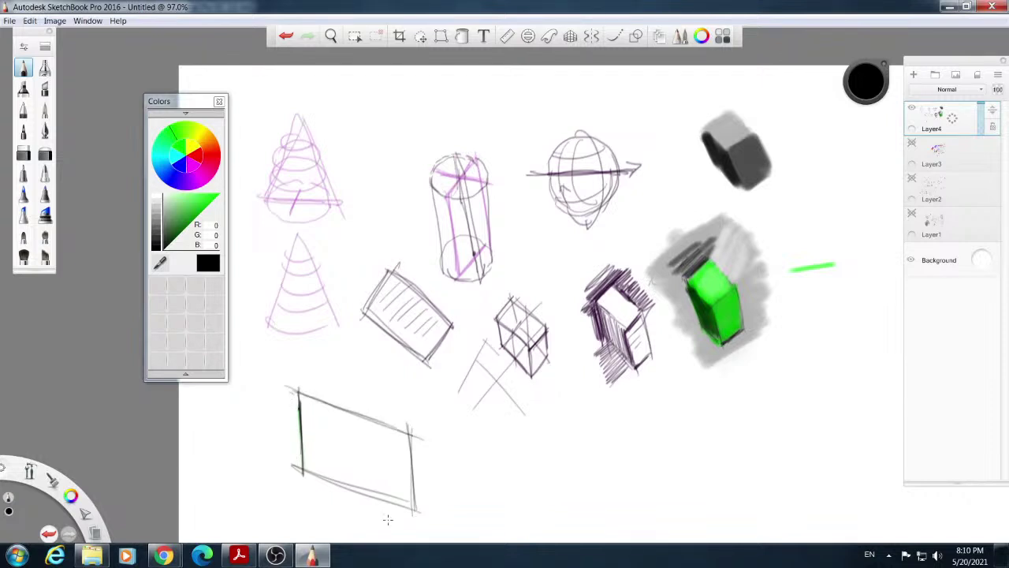
Draw a depth arrow with a cone-shaped head from inside the frame and a perspective floor grid receding behind it.
mouse_move(342, 467)
left_mouse_down()
mouse_move(420, 370)
mouse_move(401, 396)
left_mouse_up()
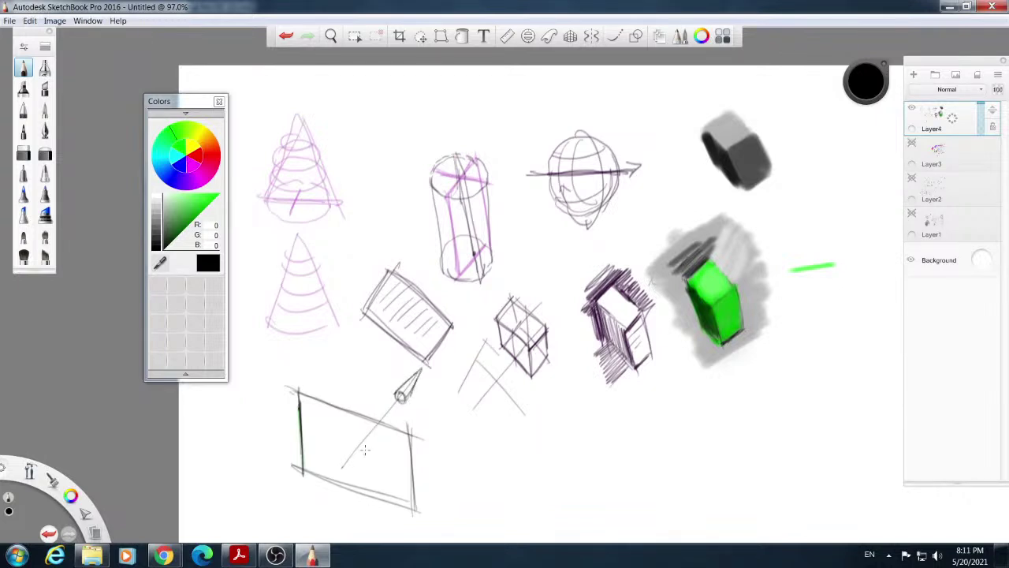
left_click_drag(303, 468, 345, 410)
left_click_drag(331, 481, 375, 419)
left_click_drag(363, 484, 404, 426)
left_click_drag(387, 497, 434, 432)
left_click_drag(416, 505, 454, 447)
left_click_drag(328, 446, 411, 489)
left_click_drag(347, 425, 432, 468)
left_click_drag(358, 404, 462, 439)
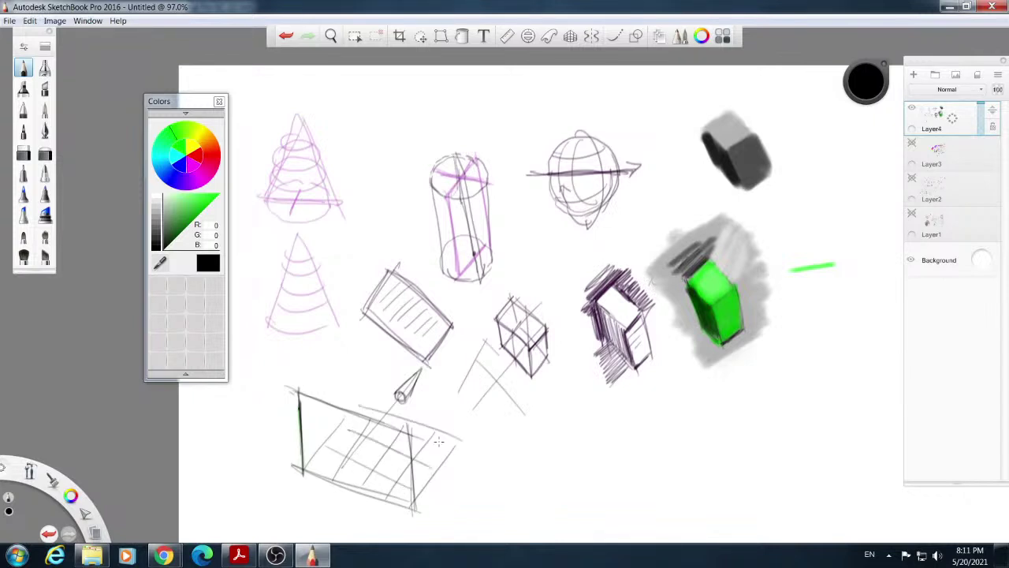
Add upright rectangular panels as a back wall along the rear edge of the floor grid.
mouse_move(354, 408)
left_mouse_down()
mouse_move(354, 356)
mouse_move(363, 408)
left_mouse_up()
mouse_move(354, 369)
left_mouse_down()
mouse_move(397, 378)
mouse_move(392, 423)
mouse_move(433, 396)
mouse_move(433, 441)
left_mouse_up()
mouse_move(392, 378)
left_mouse_down()
mouse_move(462, 402)
mouse_move(460, 453)
left_mouse_up()
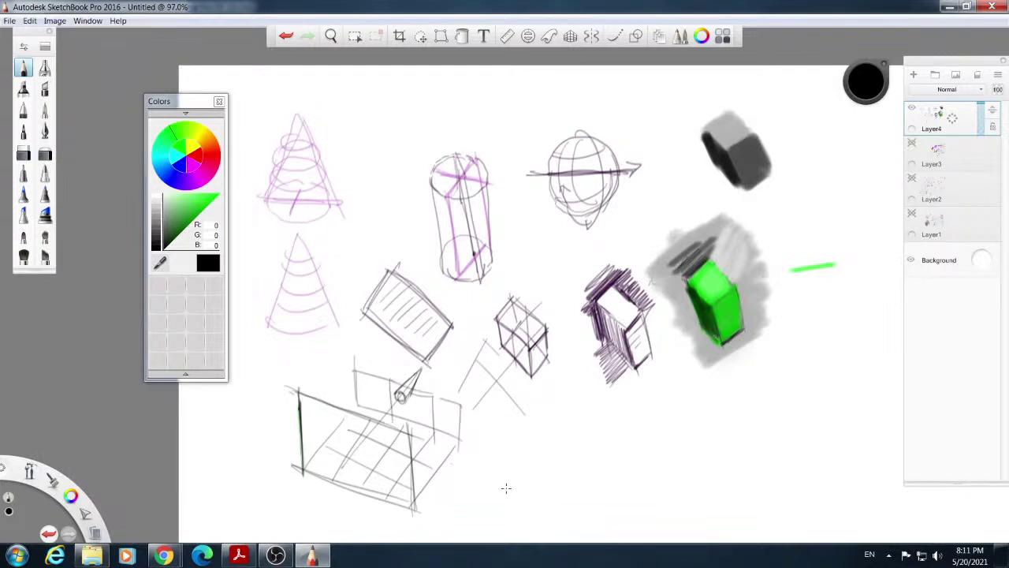
Draw a small square picture frame containing a shaded ball, with an arrow leading out to an empty circle beside it.
mouse_move(621, 420)
left_mouse_down()
mouse_move(624, 463)
mouse_move(623, 420)
mouse_move(669, 411)
mouse_move(672, 466)
mouse_move(626, 474)
left_mouse_up()
mouse_move(621, 418)
left_mouse_down()
mouse_move(625, 471)
mouse_move(671, 414)
left_mouse_up()
mouse_move(650, 451)
left_mouse_down()
mouse_move(585, 456)
mouse_move(593, 466)
mouse_move(570, 452)
left_mouse_up()
mouse_move(646, 447)
left_mouse_down()
mouse_move(584, 449)
mouse_move(652, 449)
left_mouse_up()
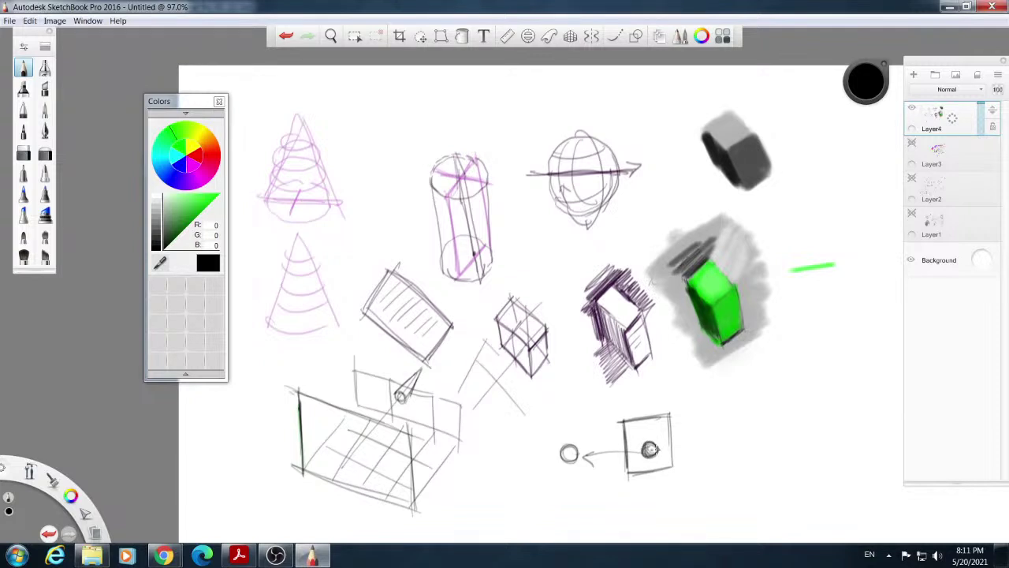
Sketch a round pot and a goblet standing on the perspective floor grid.
mouse_move(386, 413)
left_mouse_down()
mouse_move(378, 439)
mouse_move(367, 428)
mouse_move(365, 417)
mouse_move(384, 417)
mouse_move(369, 414)
mouse_move(388, 417)
mouse_move(380, 417)
mouse_move(394, 431)
mouse_move(375, 444)
mouse_move(394, 429)
mouse_move(379, 444)
mouse_move(399, 441)
mouse_move(387, 449)
mouse_move(418, 460)
mouse_move(401, 428)
mouse_move(429, 439)
left_mouse_up()
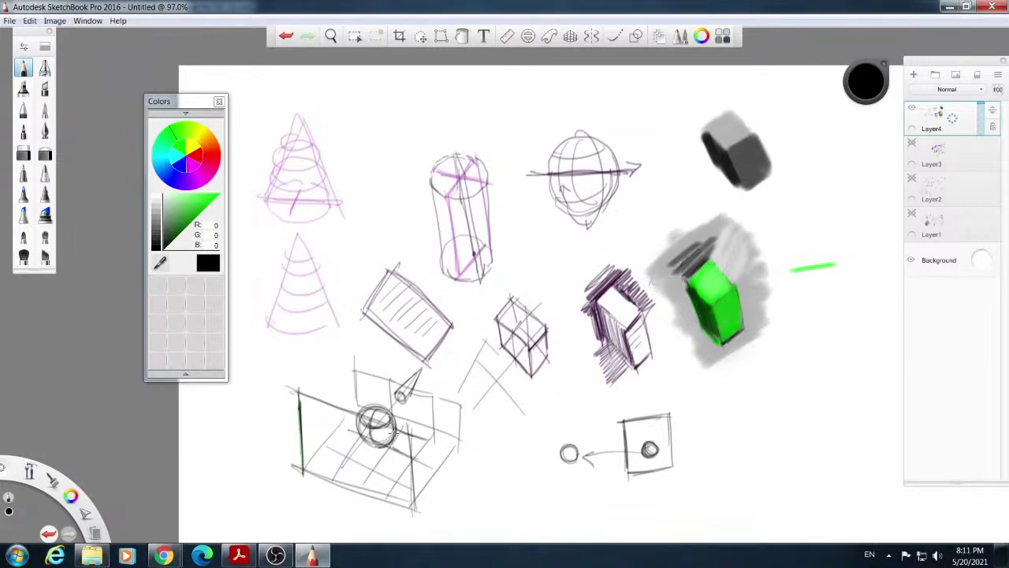
mouse_move(373, 415)
left_mouse_down()
mouse_move(377, 386)
mouse_move(376, 417)
left_mouse_up()
mouse_move(438, 409)
left_mouse_down()
mouse_move(416, 420)
mouse_move(418, 432)
mouse_move(439, 438)
mouse_move(436, 465)
mouse_move(446, 463)
mouse_move(430, 449)
mouse_move(448, 458)
mouse_move(432, 442)
mouse_move(435, 456)
mouse_move(431, 435)
mouse_move(425, 441)
mouse_move(440, 430)
mouse_move(419, 428)
mouse_move(437, 419)
left_mouse_up()
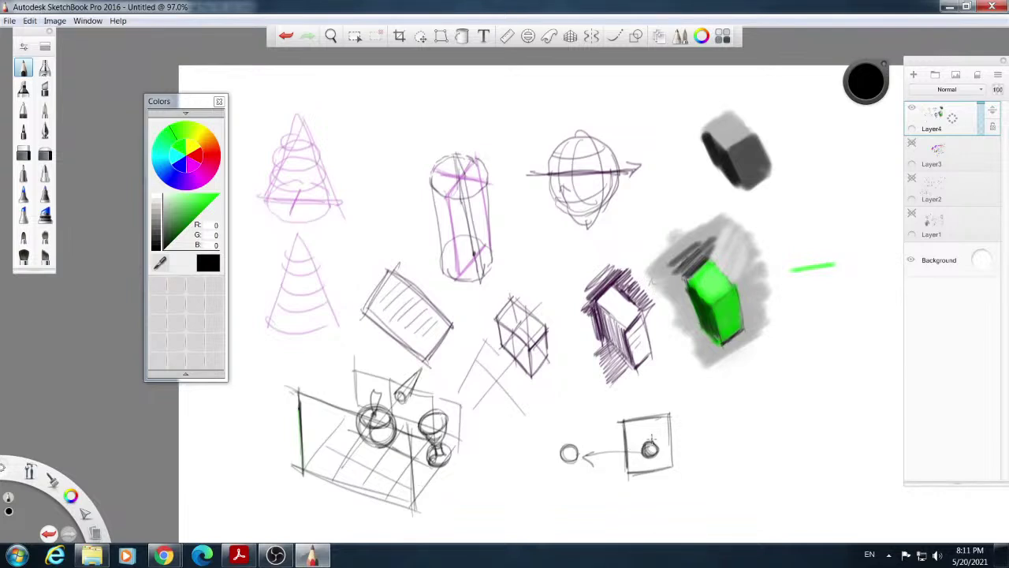
Add a small goblet and ground marks around the ball in the square picture frame, then shift the canvas to show the sketches.
mouse_move(660, 432)
left_mouse_down()
mouse_move(655, 461)
mouse_move(661, 453)
mouse_move(639, 456)
mouse_move(640, 443)
mouse_move(644, 463)
mouse_move(633, 451)
mouse_move(653, 416)
left_mouse_up()
left_click(31, 469)
left_click_drag(386, 250, 314, 241)
left_click(288, 204)
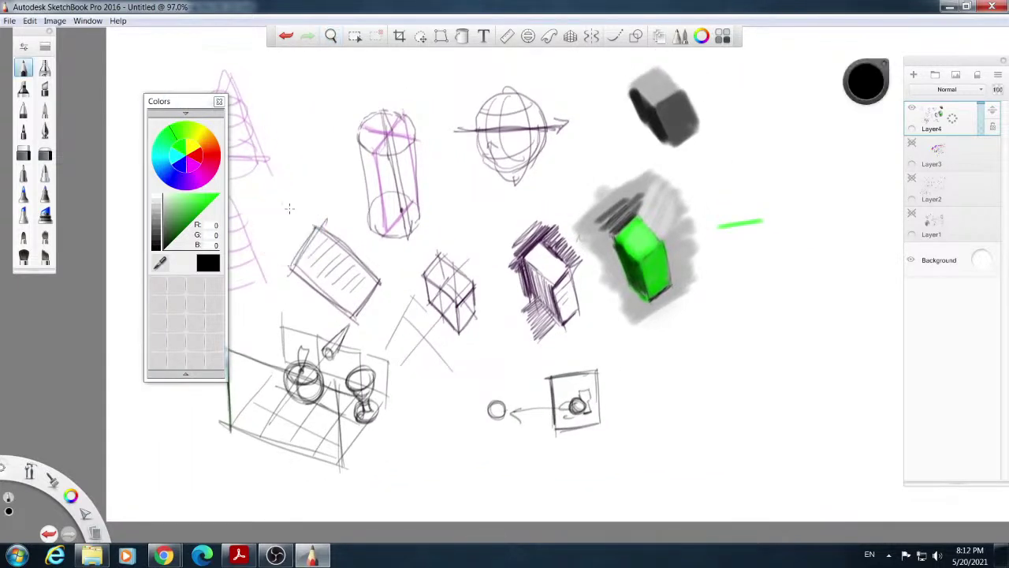
Move the Colors palette clear of the purple cones and switch to the art textbook PDF to read the Line passage.
left_click_drag(194, 104, 83, 229)
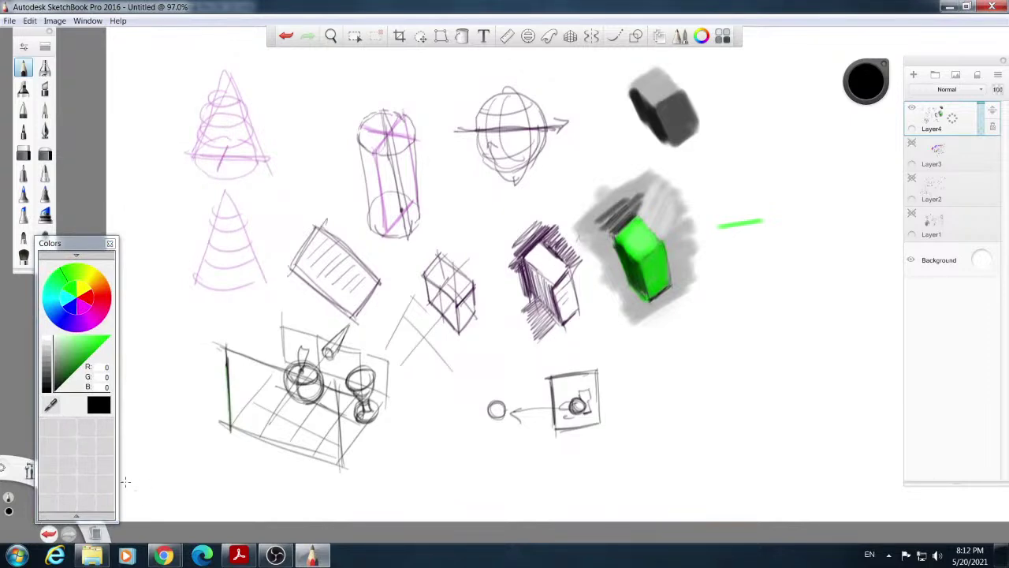
left_click(239, 555)
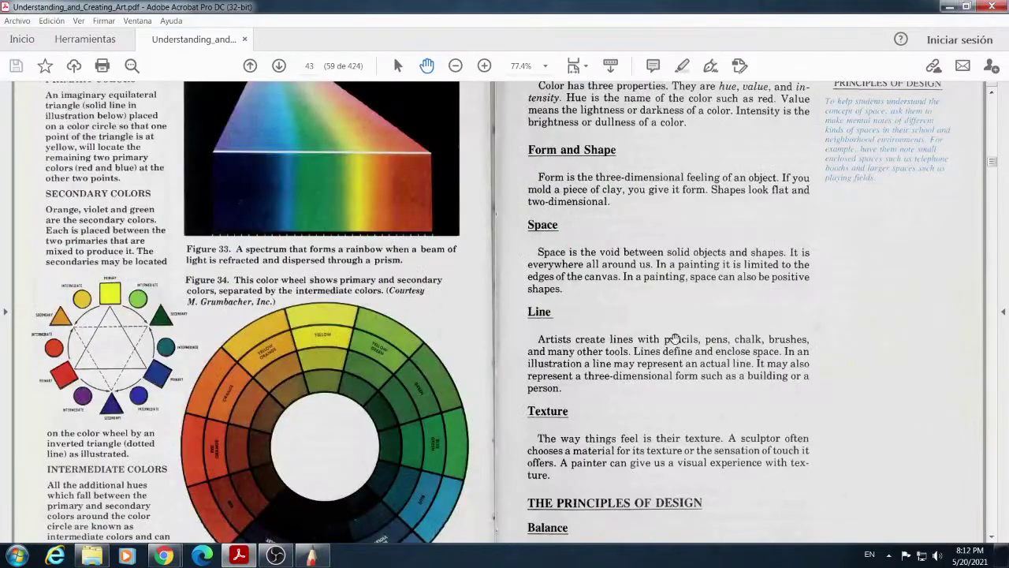
scroll(671, 334, "down", 1)
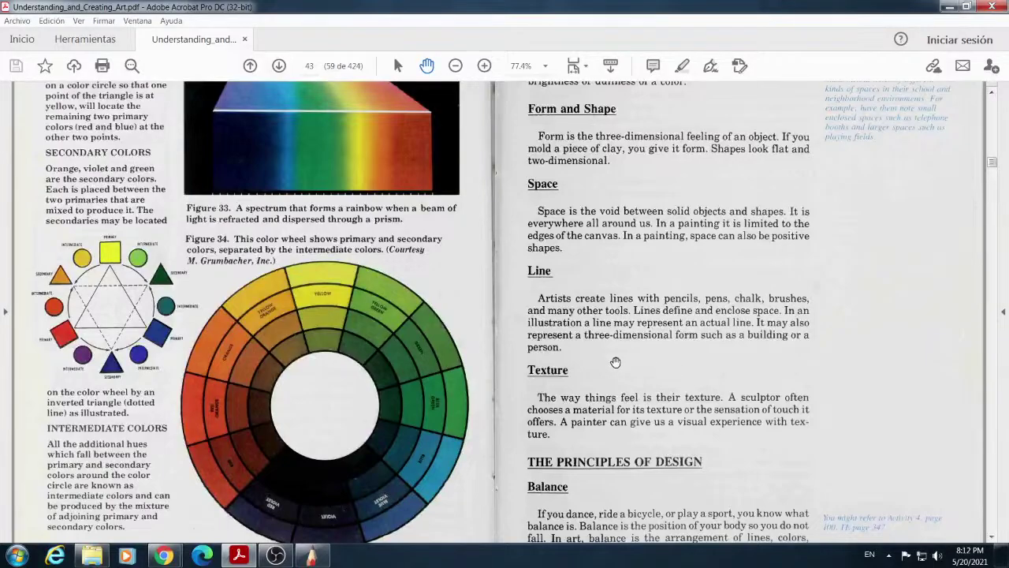
Return to SketchBook and mark two corner dots below the green block, with crossing guide lines through the one nearer the picture frame.
left_click(312, 556)
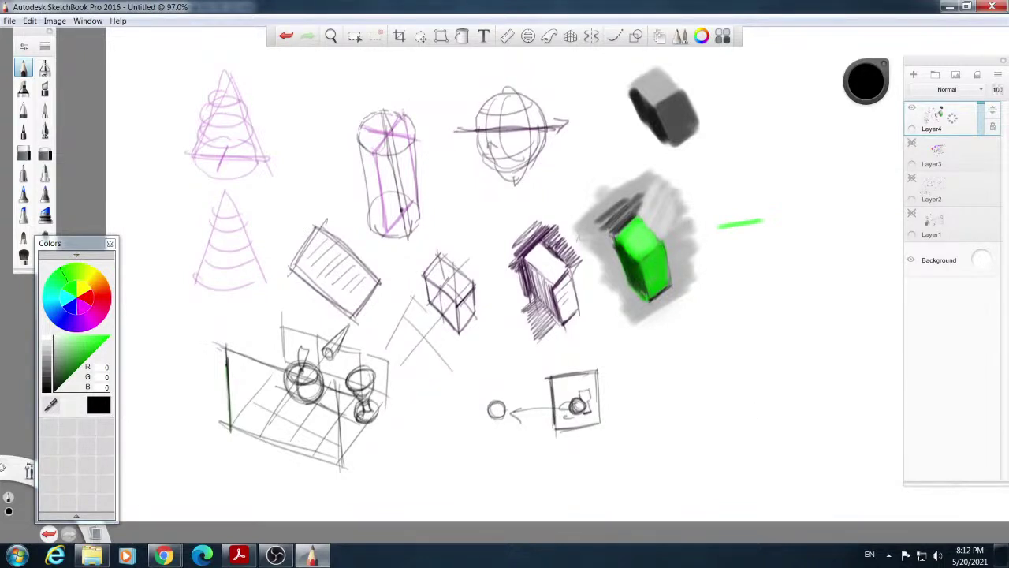
left_click_drag(649, 352, 650, 351)
left_click(742, 326)
left_click(649, 350)
mouse_move(349, 473)
left_mouse_down()
mouse_move(379, 418)
mouse_move(340, 483)
left_mouse_up()
left_click_drag(640, 337, 667, 387)
left_click_drag(671, 341, 627, 361)
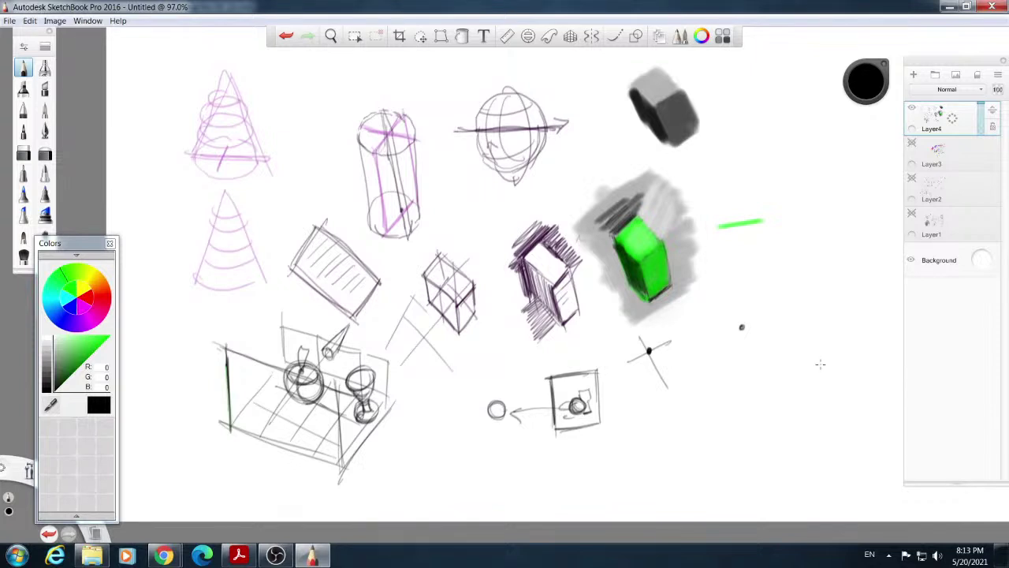
Connect the dots into a four-sided base, then raise a vertical edge from its nearest corner with a slanted edge on top.
mouse_move(652, 349)
left_mouse_down()
mouse_move(754, 322)
mouse_move(745, 326)
left_mouse_up()
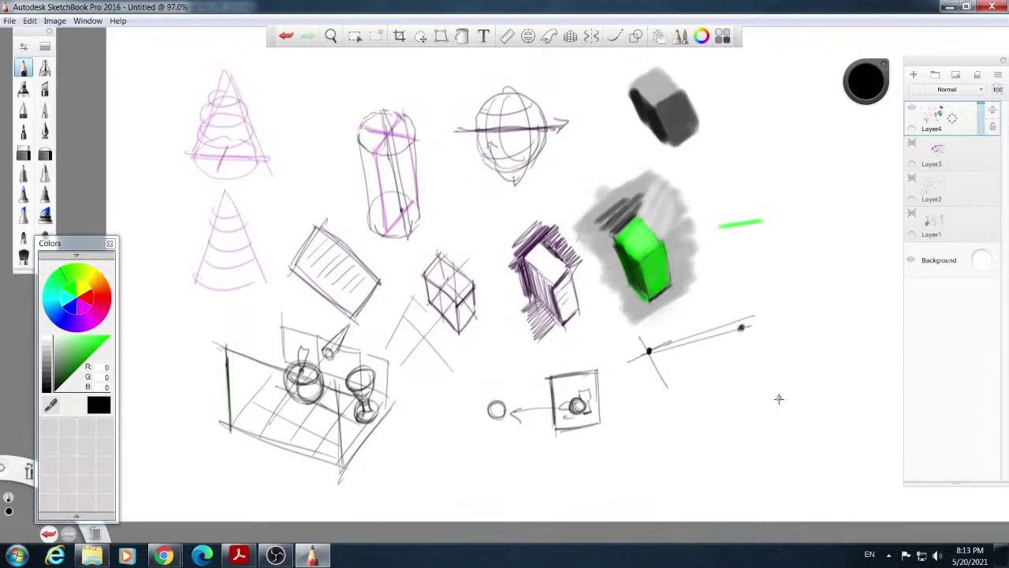
left_click_drag(741, 327, 777, 396)
left_click_drag(686, 419, 779, 397)
left_click_drag(648, 350, 685, 421)
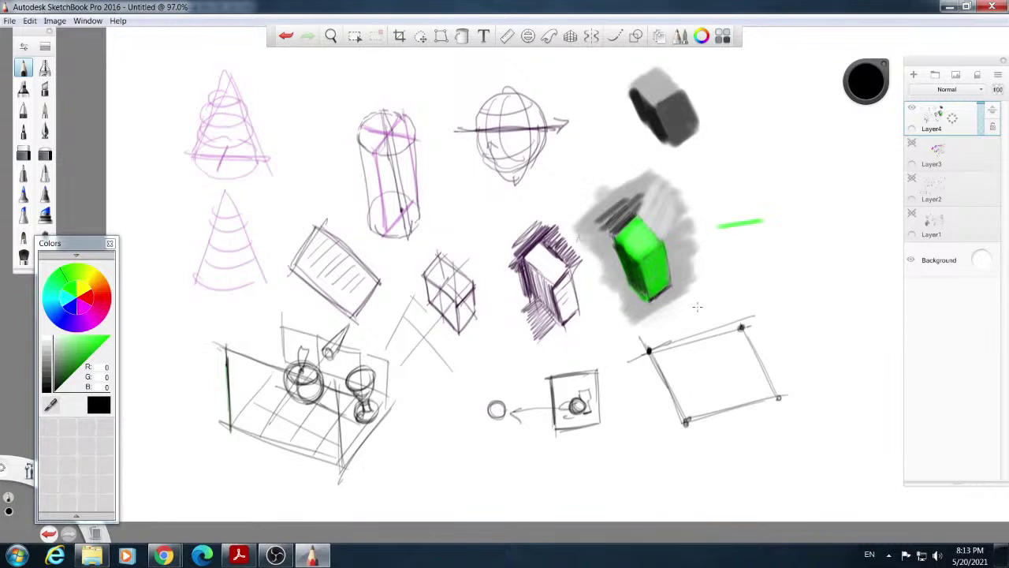
left_click_drag(695, 306, 689, 402)
left_click_drag(696, 309, 674, 287)
Lasso the new base with its upright edge, shift it down and away from the green block, and deselect it.
left_click(421, 36)
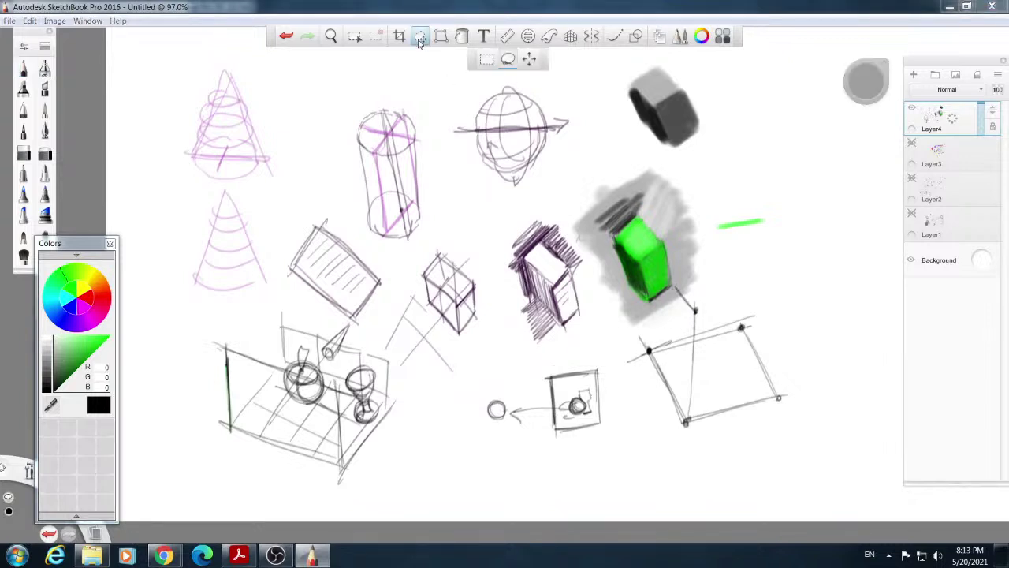
left_click(486, 60)
left_click_drag(674, 451, 627, 344)
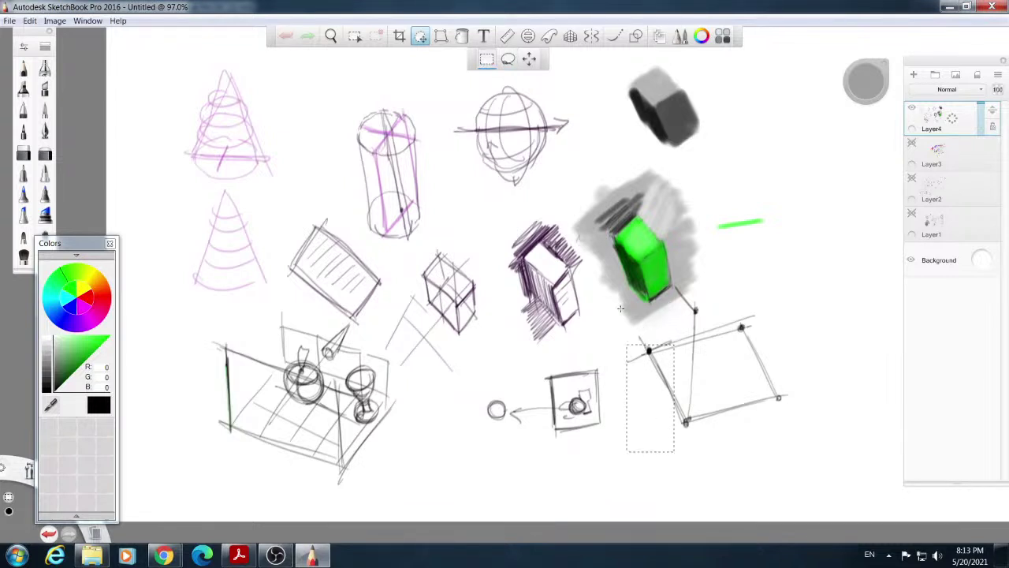
left_click(507, 59)
mouse_move(685, 293)
left_mouse_down()
mouse_move(630, 348)
mouse_move(659, 422)
mouse_move(825, 386)
mouse_move(721, 276)
left_mouse_up()
left_click_drag(765, 421, 788, 457)
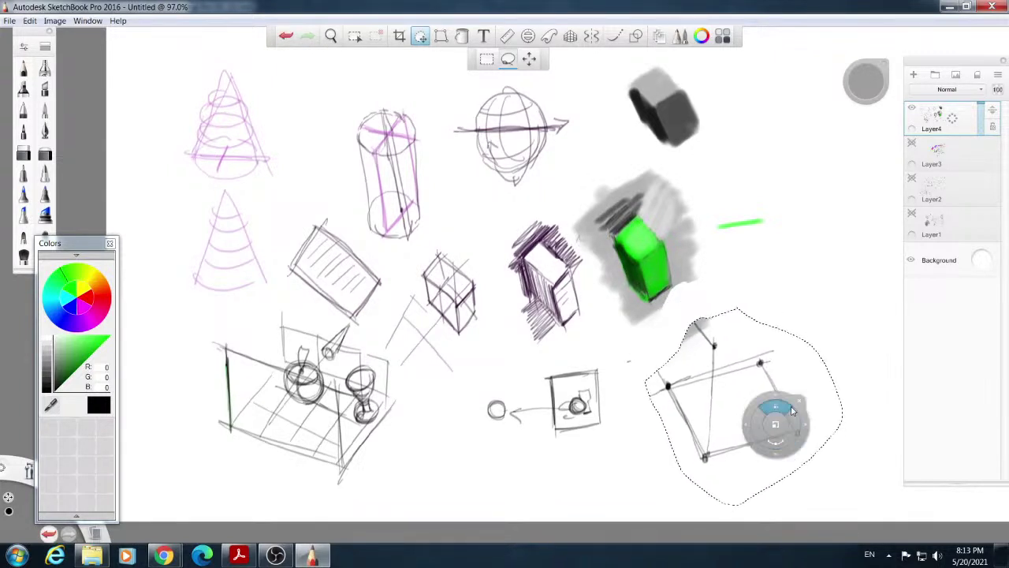
left_click(777, 378)
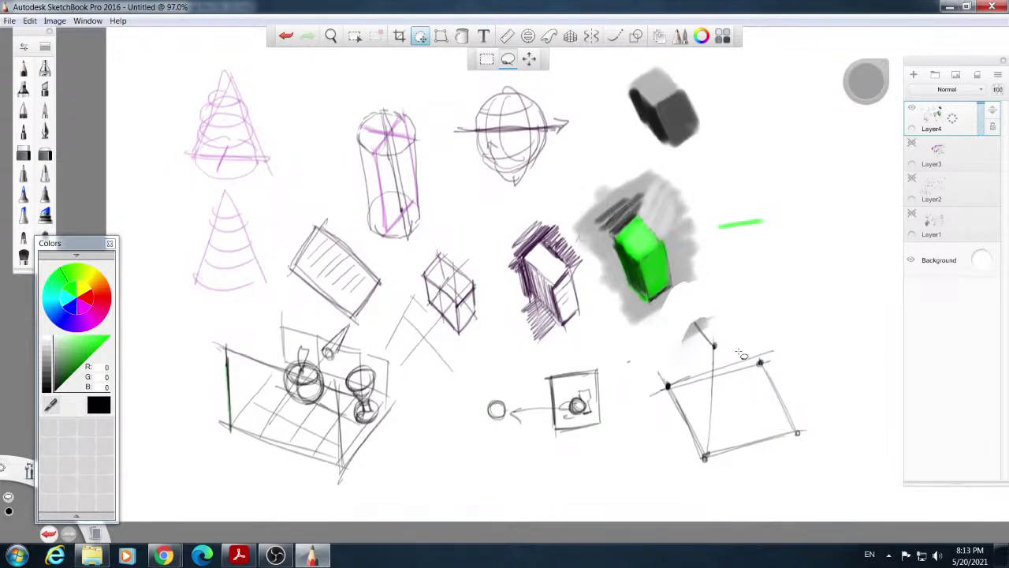
Pencil in the box's slanted top side edge, its two rear vertical edges and the rear top edge.
left_click(24, 71)
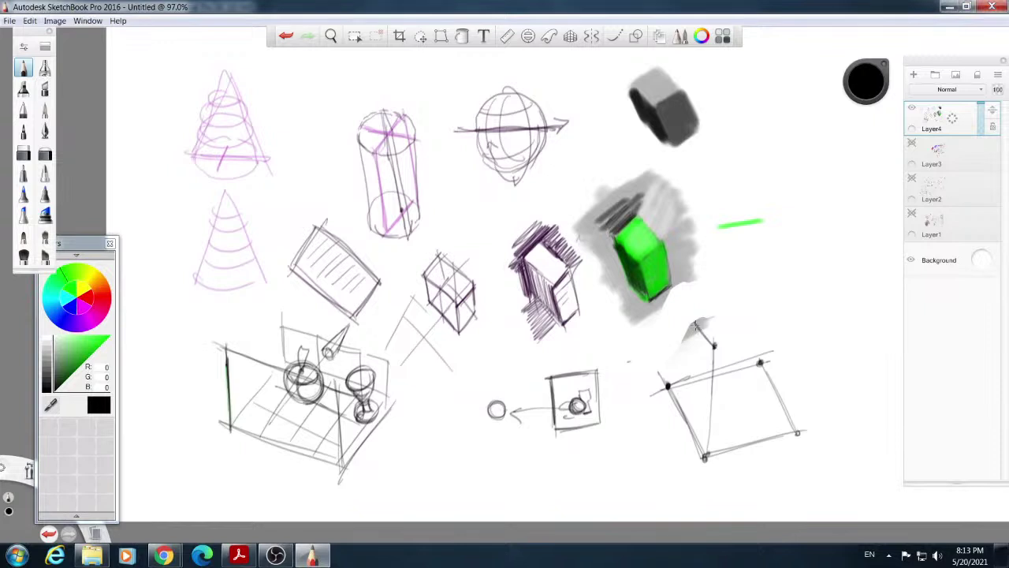
left_click_drag(712, 345, 684, 310)
left_click_drag(684, 307, 669, 392)
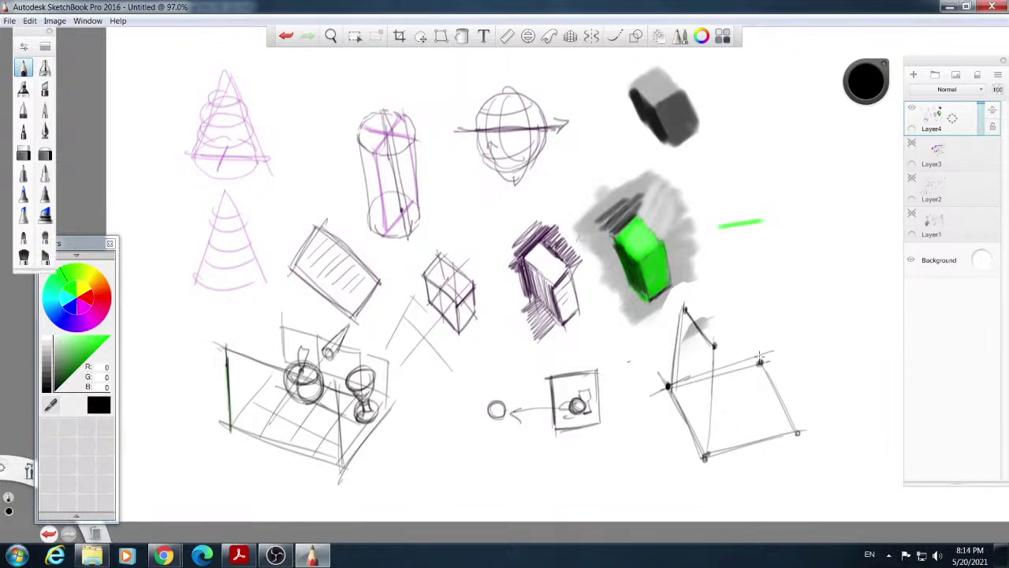
left_click_drag(763, 301, 759, 363)
left_click_drag(767, 284, 760, 361)
left_click_drag(686, 308, 763, 287)
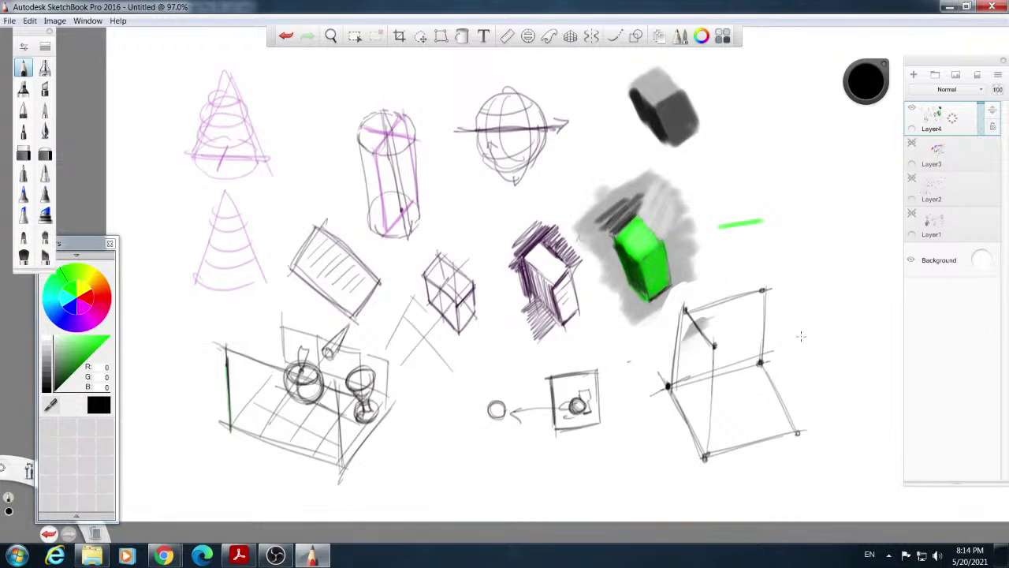
Close the wireframe box with its remaining top and vertical edges, darken its outlines, and deepen the hatching on the purple box.
left_click_drag(713, 345, 802, 332)
mouse_move(766, 294)
left_mouse_down()
mouse_move(801, 331)
mouse_move(806, 418)
left_mouse_up()
left_click_drag(801, 326, 803, 434)
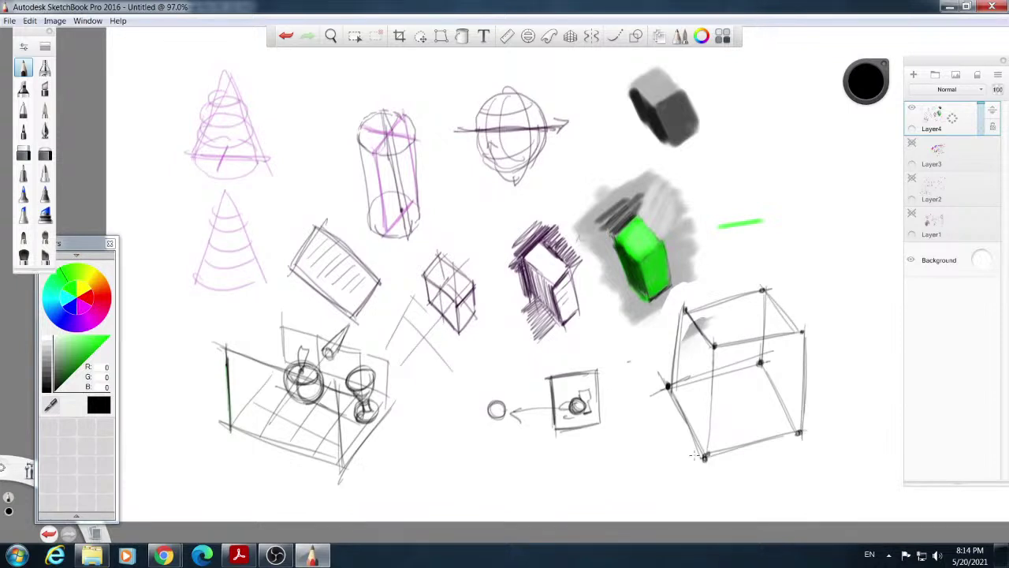
left_click_drag(713, 347, 705, 457)
left_click_drag(684, 300, 669, 389)
mouse_move(682, 315)
left_mouse_down()
mouse_move(686, 329)
mouse_move(761, 290)
left_mouse_up()
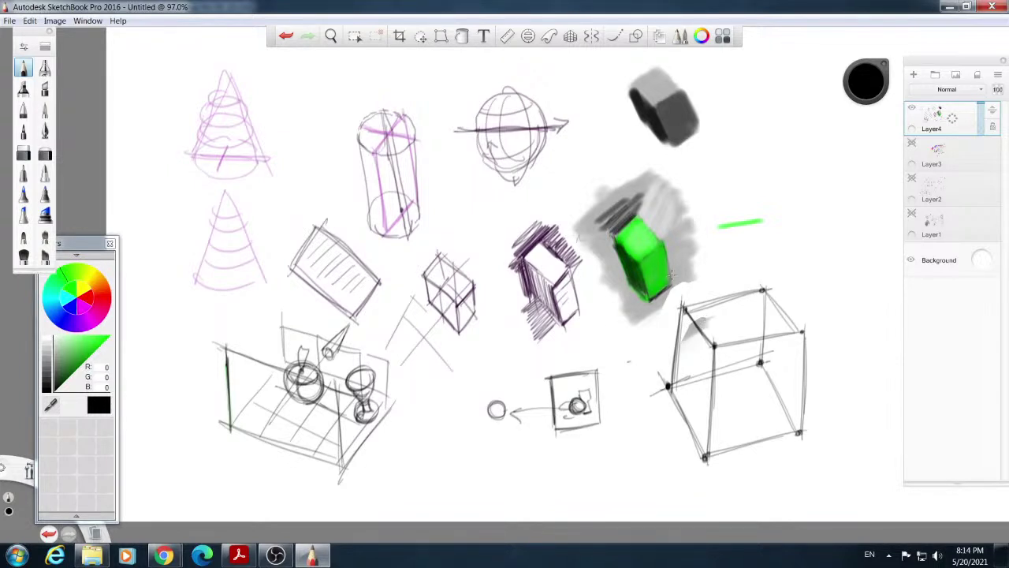
mouse_move(541, 234)
left_mouse_down()
mouse_move(514, 260)
mouse_move(510, 247)
left_mouse_up()
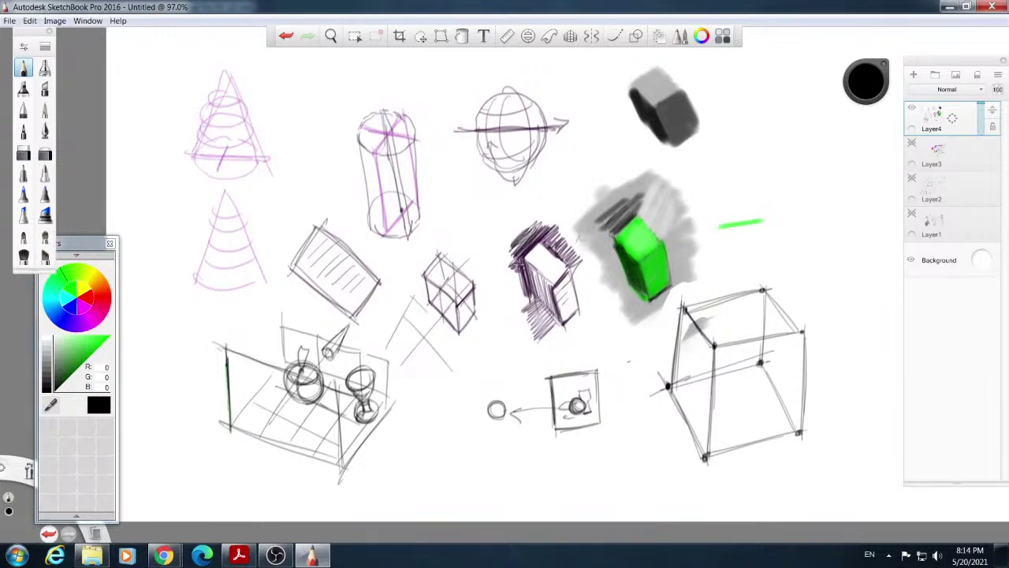
Draw a cartoon head in profile beside the green block, with a long nose, bulging chin, eye, ear and tufts of hair.
mouse_move(787, 146)
left_mouse_down()
mouse_move(786, 188)
mouse_move(797, 166)
mouse_move(779, 227)
mouse_move(766, 234)
mouse_move(725, 211)
mouse_move(727, 192)
mouse_move(735, 214)
mouse_move(726, 190)
mouse_move(745, 180)
mouse_move(741, 162)
mouse_move(714, 150)
mouse_move(780, 135)
mouse_move(713, 153)
mouse_move(747, 168)
mouse_move(728, 210)
mouse_move(758, 234)
mouse_move(776, 233)
mouse_move(798, 167)
mouse_move(787, 138)
mouse_move(716, 150)
mouse_move(717, 162)
mouse_move(744, 165)
mouse_move(722, 202)
left_mouse_up()
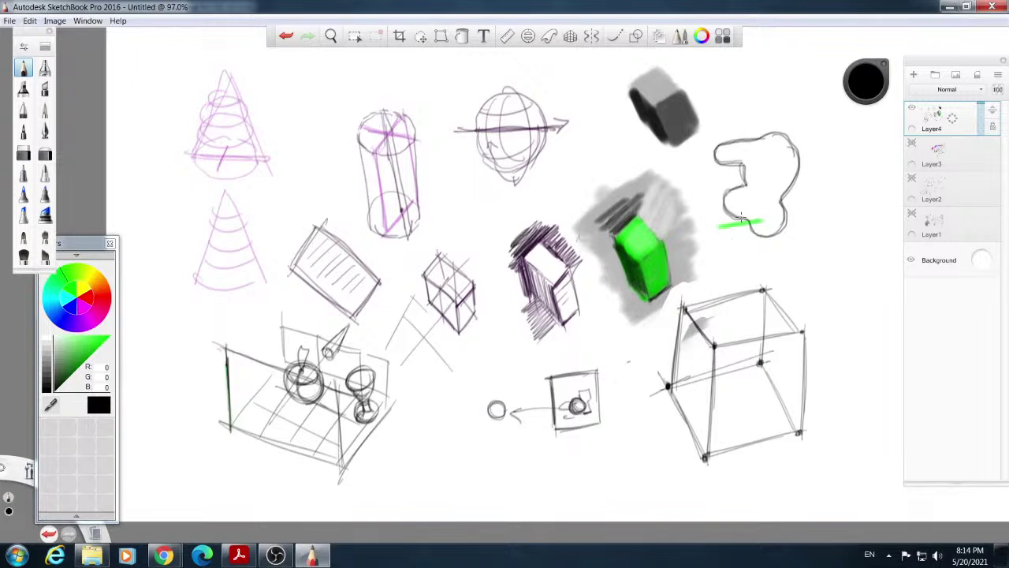
left_click_drag(743, 160, 769, 167)
mouse_move(746, 179)
left_mouse_down()
mouse_move(770, 190)
mouse_move(757, 201)
mouse_move(742, 183)
mouse_move(725, 201)
mouse_move(775, 235)
left_mouse_up()
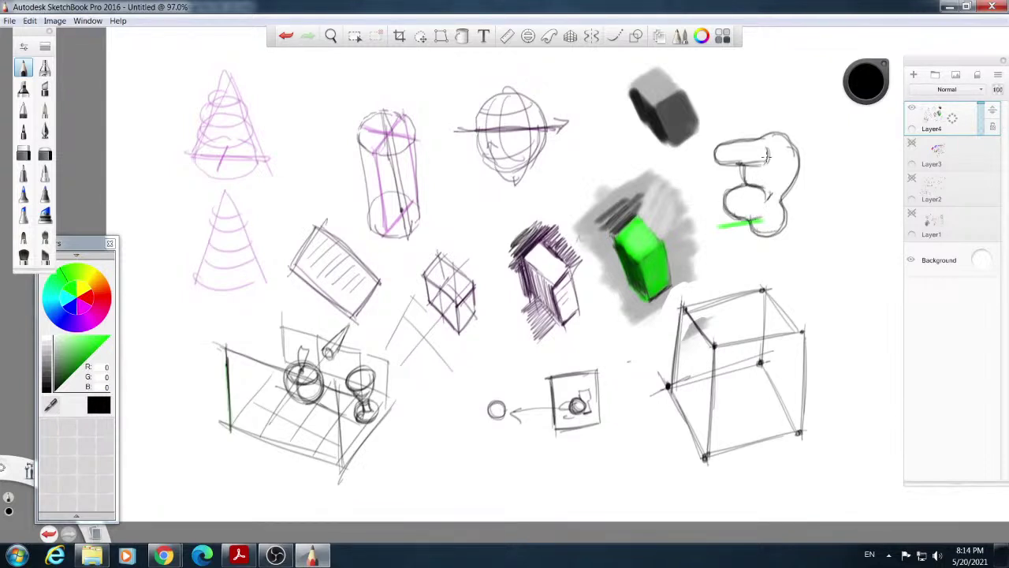
mouse_move(774, 146)
left_mouse_down()
mouse_move(789, 142)
mouse_move(782, 162)
mouse_move(758, 134)
mouse_move(799, 142)
mouse_move(804, 153)
left_mouse_up()
mouse_move(744, 160)
left_mouse_down()
mouse_move(765, 157)
mouse_move(758, 170)
left_mouse_up()
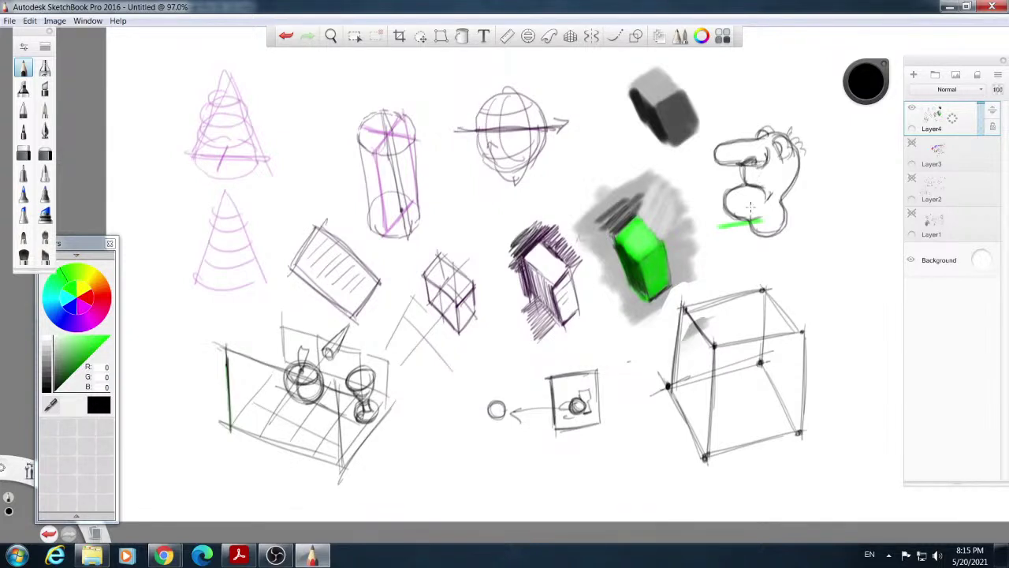
Add a mouth, neck and angular shoulder lines to the cartoon head, and hatch the long nose.
mouse_move(734, 203)
left_mouse_down()
mouse_move(770, 231)
mouse_move(762, 236)
mouse_move(777, 255)
left_mouse_up()
mouse_move(793, 197)
left_mouse_down()
mouse_move(777, 244)
mouse_move(825, 249)
mouse_move(793, 292)
left_mouse_up()
mouse_move(771, 237)
left_mouse_down()
mouse_move(768, 269)
mouse_move(798, 295)
left_mouse_up()
left_click_drag(800, 294, 819, 268)
mouse_move(749, 165)
left_mouse_down()
mouse_move(764, 203)
mouse_move(780, 168)
mouse_move(758, 192)
mouse_move(763, 214)
mouse_move(744, 166)
mouse_move(769, 183)
mouse_move(754, 186)
mouse_move(766, 195)
mouse_move(760, 162)
mouse_move(746, 161)
mouse_move(762, 156)
mouse_move(730, 164)
left_mouse_up()
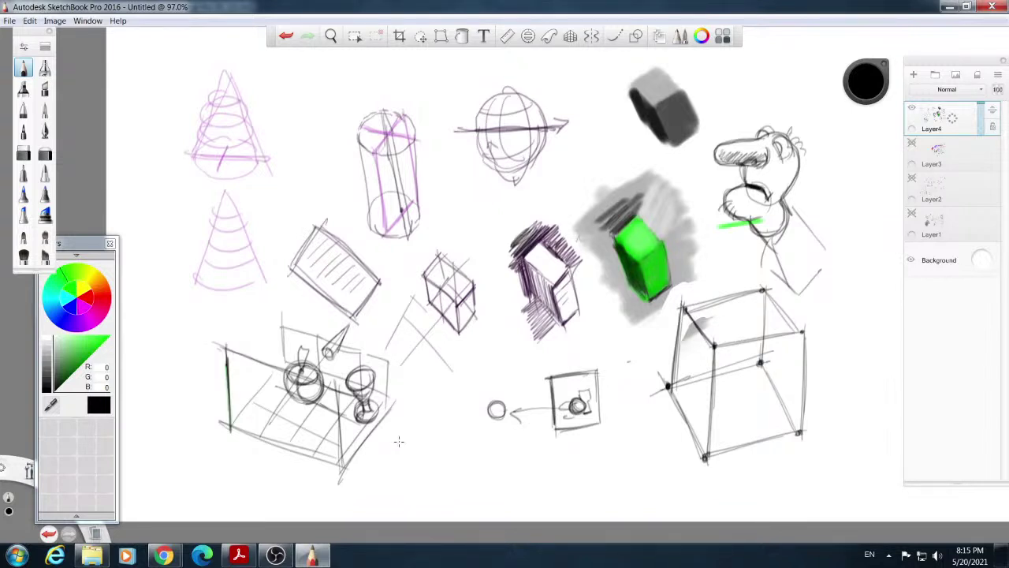
Sketch a stick figure with a large round head next to the floor grid, and a small shaded realistic face beside it.
mouse_move(415, 407)
left_mouse_down()
mouse_move(410, 461)
mouse_move(398, 455)
mouse_move(402, 473)
mouse_move(396, 465)
mouse_move(423, 493)
left_mouse_up()
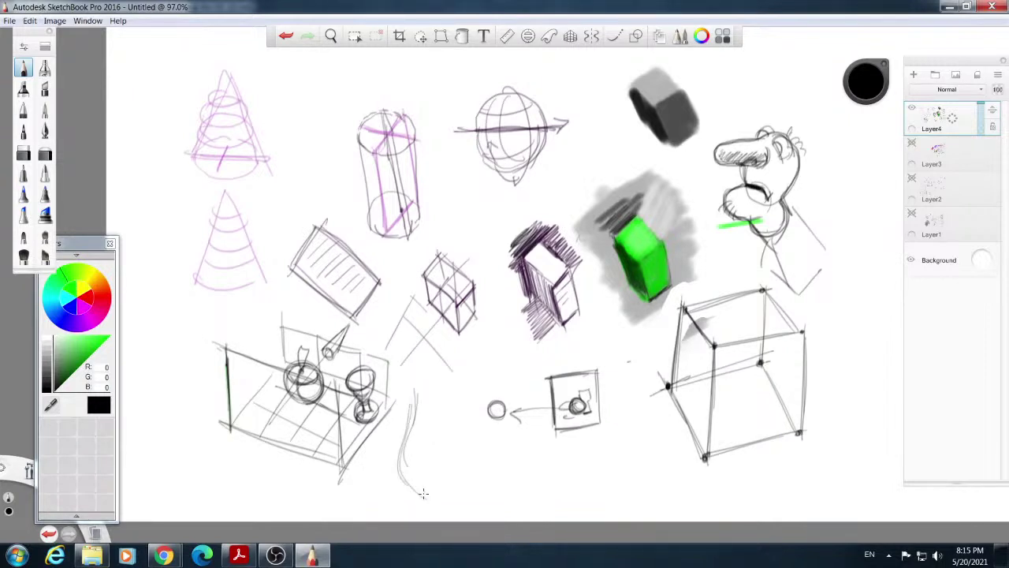
mouse_move(413, 393)
left_mouse_down()
mouse_move(450, 436)
mouse_move(448, 422)
mouse_move(439, 456)
mouse_move(454, 473)
mouse_move(445, 406)
mouse_move(429, 448)
mouse_move(431, 398)
mouse_move(447, 439)
mouse_move(431, 396)
mouse_move(410, 444)
mouse_move(437, 404)
mouse_move(442, 448)
mouse_move(428, 480)
left_mouse_up()
mouse_move(428, 445)
left_mouse_down()
mouse_move(426, 483)
mouse_move(454, 458)
mouse_move(398, 492)
mouse_move(430, 506)
mouse_move(425, 517)
mouse_move(444, 511)
mouse_move(426, 519)
left_mouse_up()
mouse_move(428, 484)
left_mouse_down()
mouse_move(443, 514)
mouse_move(460, 513)
left_mouse_up()
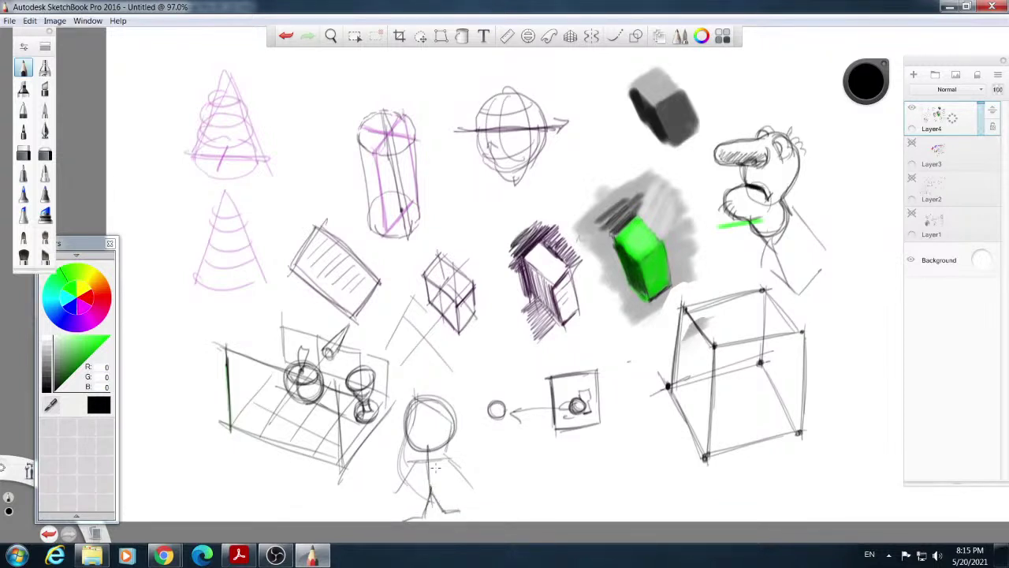
left_click_drag(508, 450, 495, 466)
mouse_move(499, 492)
left_mouse_down()
mouse_move(499, 450)
mouse_move(545, 451)
mouse_move(532, 444)
mouse_move(549, 467)
mouse_move(533, 465)
mouse_move(547, 473)
mouse_move(510, 501)
mouse_move(548, 501)
mouse_move(553, 475)
mouse_move(527, 499)
mouse_move(535, 475)
mouse_move(517, 503)
mouse_move(520, 468)
left_mouse_up()
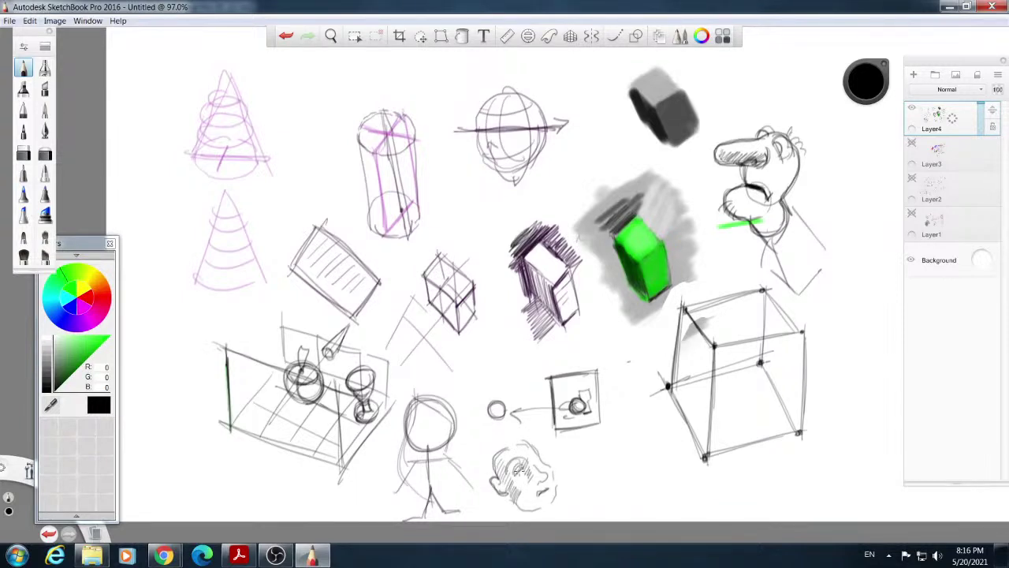
Sketch a light face with wavy hair, eyes, nose and mouth in the empty canvas area above the cartoon head.
left_click_drag(79, 244, 130, 201)
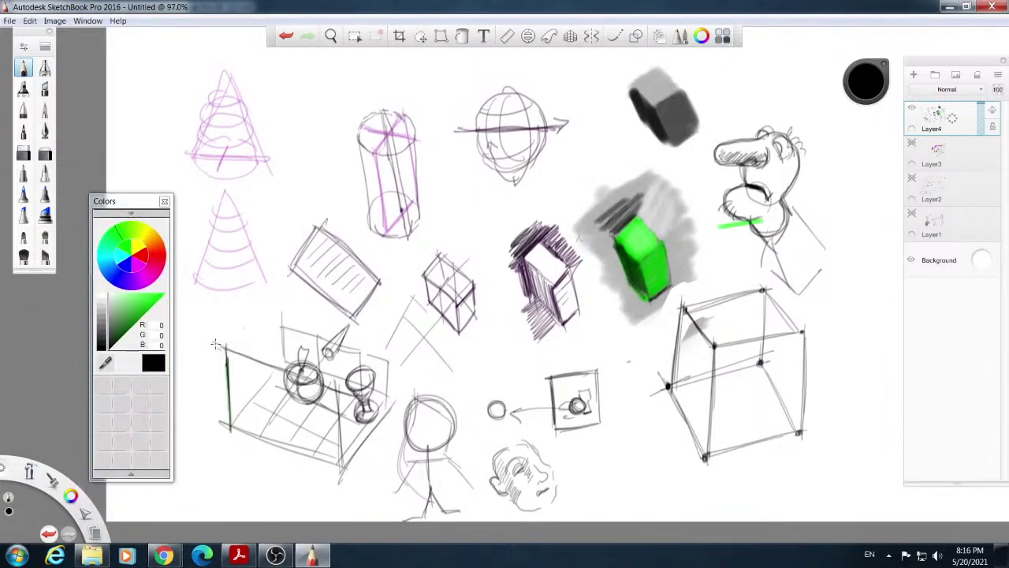
left_click(30, 469)
mouse_move(750, 272)
left_mouse_down()
mouse_move(473, 323)
mouse_move(380, 327)
mouse_move(438, 230)
left_mouse_up()
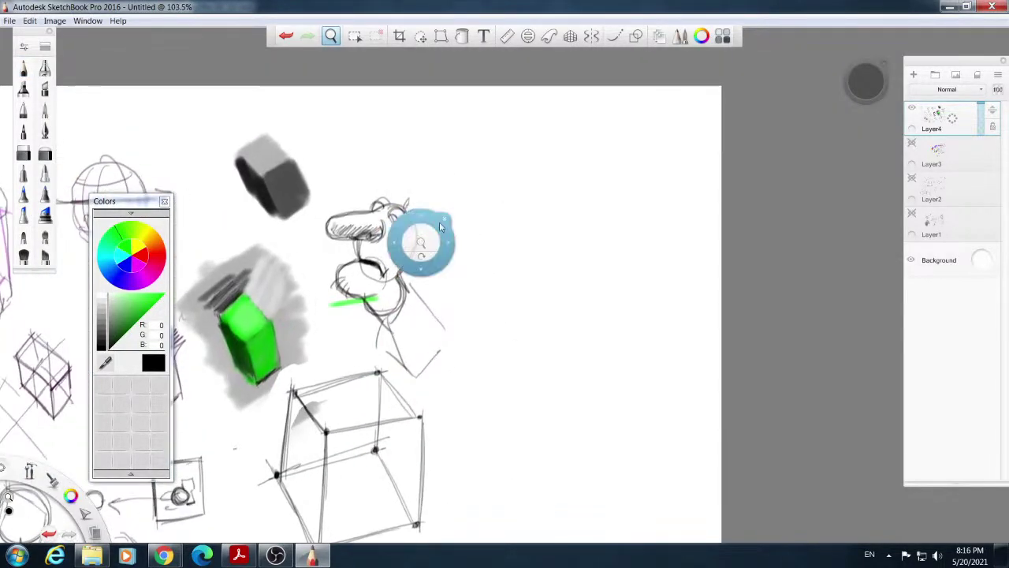
mouse_move(458, 166)
left_mouse_down()
mouse_move(455, 140)
mouse_move(477, 123)
left_mouse_up()
mouse_move(495, 120)
left_mouse_down()
mouse_move(517, 117)
mouse_move(533, 146)
left_mouse_up()
mouse_move(462, 162)
left_mouse_down()
mouse_move(485, 207)
mouse_move(528, 217)
left_mouse_up()
mouse_move(510, 158)
left_mouse_down()
mouse_move(514, 173)
mouse_move(487, 170)
mouse_move(522, 168)
mouse_move(538, 203)
left_mouse_up()
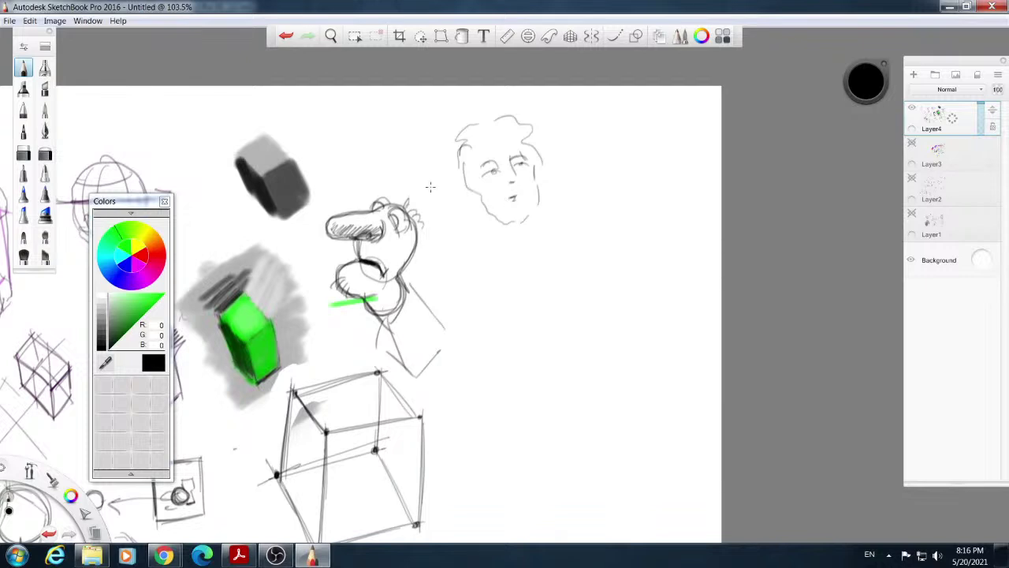
Shade the new face's hair and shadowed cheek with a soft brush in mid grey, RGB 128.
left_click(45, 237)
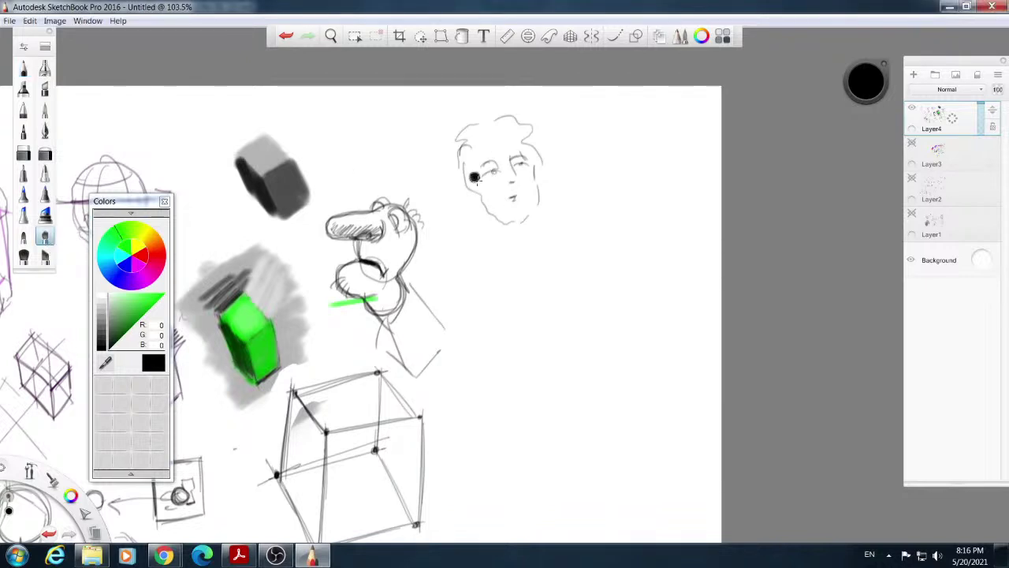
left_click(109, 322)
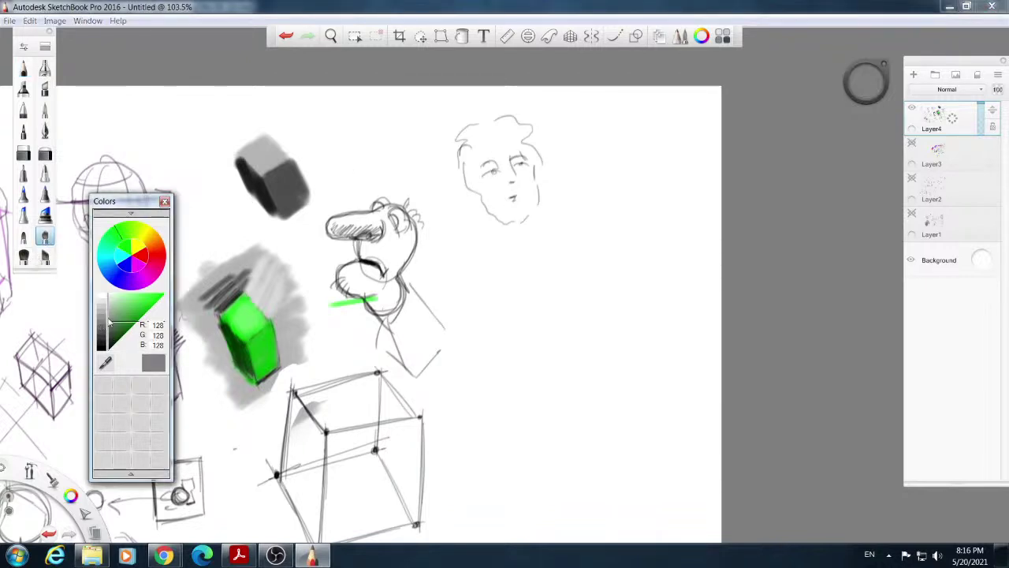
mouse_move(483, 183)
left_mouse_down()
mouse_move(504, 221)
mouse_move(468, 174)
mouse_move(481, 133)
mouse_move(498, 149)
mouse_move(467, 157)
mouse_move(530, 120)
left_mouse_up()
Paint the face's dark hair with the Synthetic Round Bristle Brush in RGB 26 grey, size 27.9 and paint load 36%.
left_click(45, 257)
left_click(24, 257)
left_click(100, 345)
left_click(100, 346)
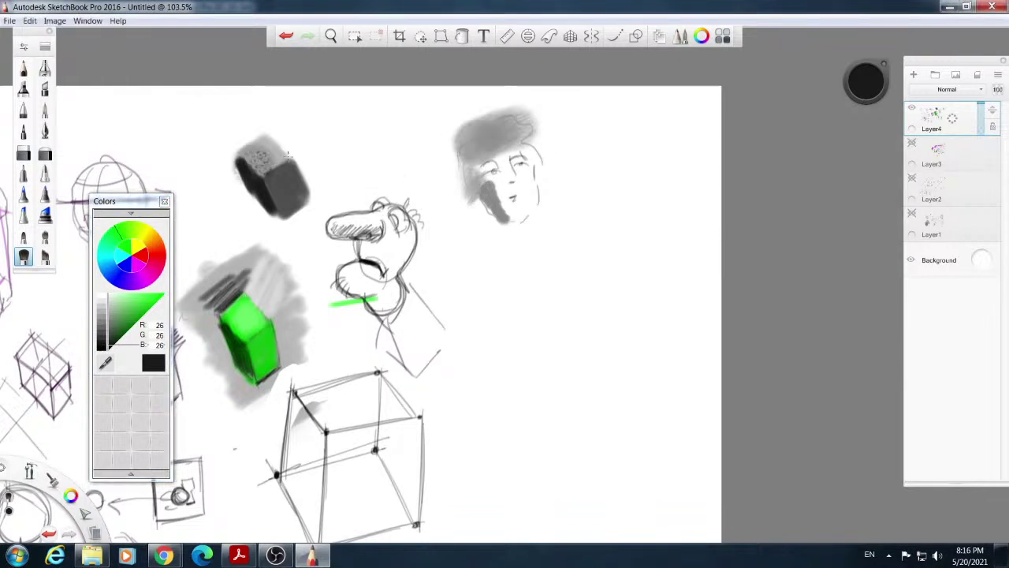
left_click(23, 50)
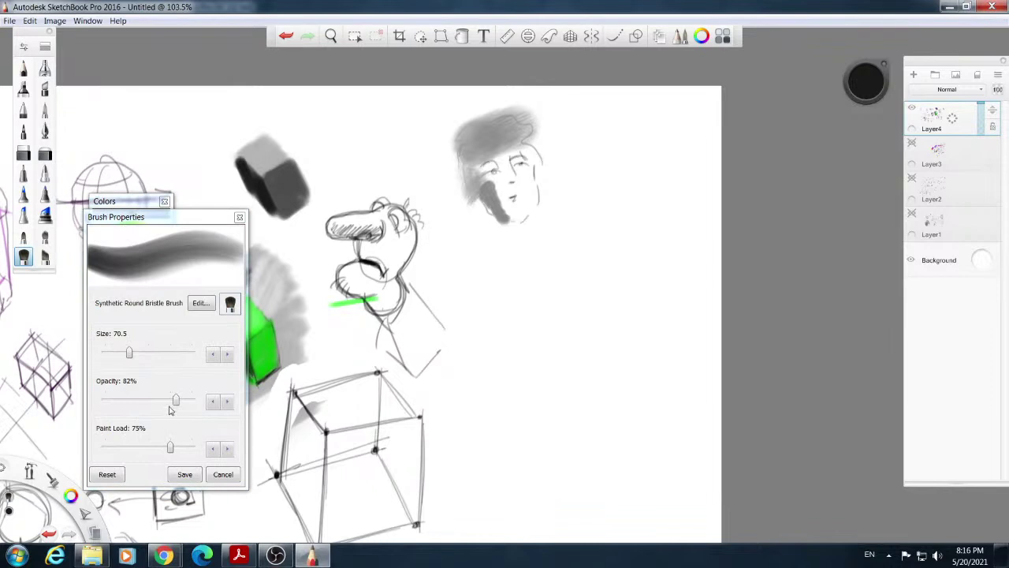
left_click_drag(170, 449, 136, 448)
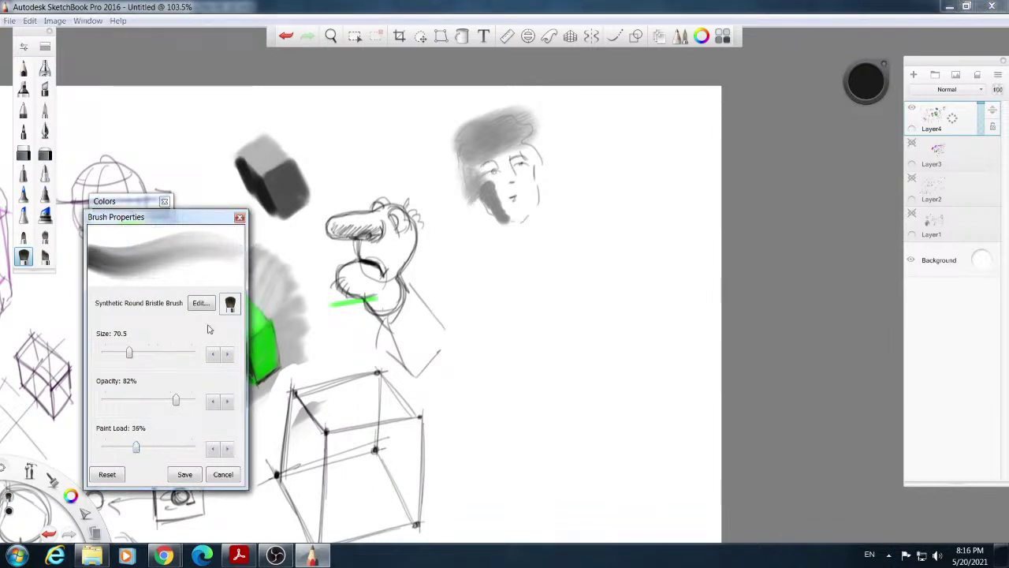
left_click_drag(130, 355, 115, 355)
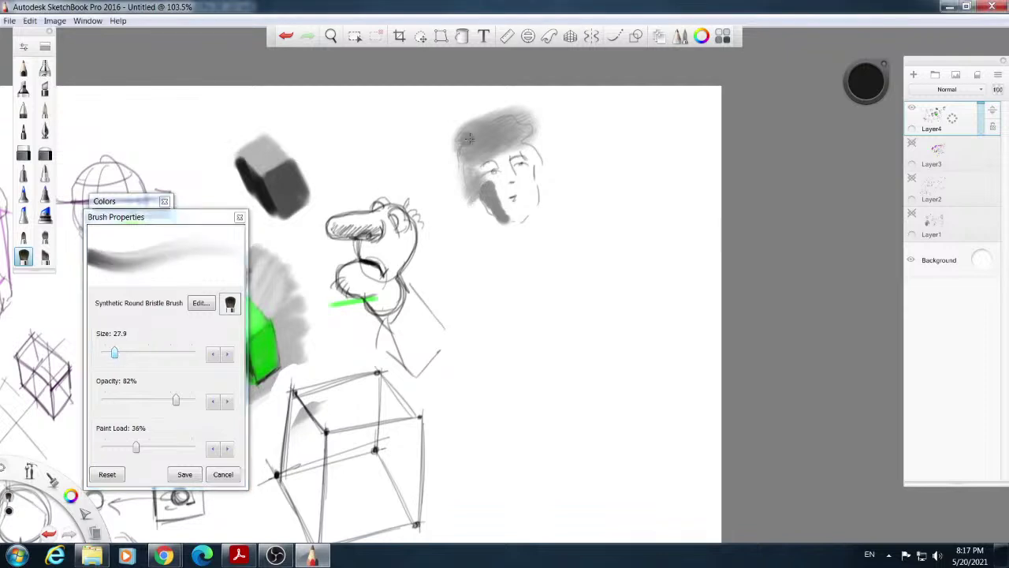
mouse_move(466, 138)
left_mouse_down()
mouse_move(484, 150)
mouse_move(524, 119)
mouse_move(530, 143)
mouse_move(476, 164)
mouse_move(474, 181)
mouse_move(465, 158)
mouse_move(460, 183)
mouse_move(475, 206)
mouse_move(464, 197)
left_mouse_up()
key("ctrl+b")
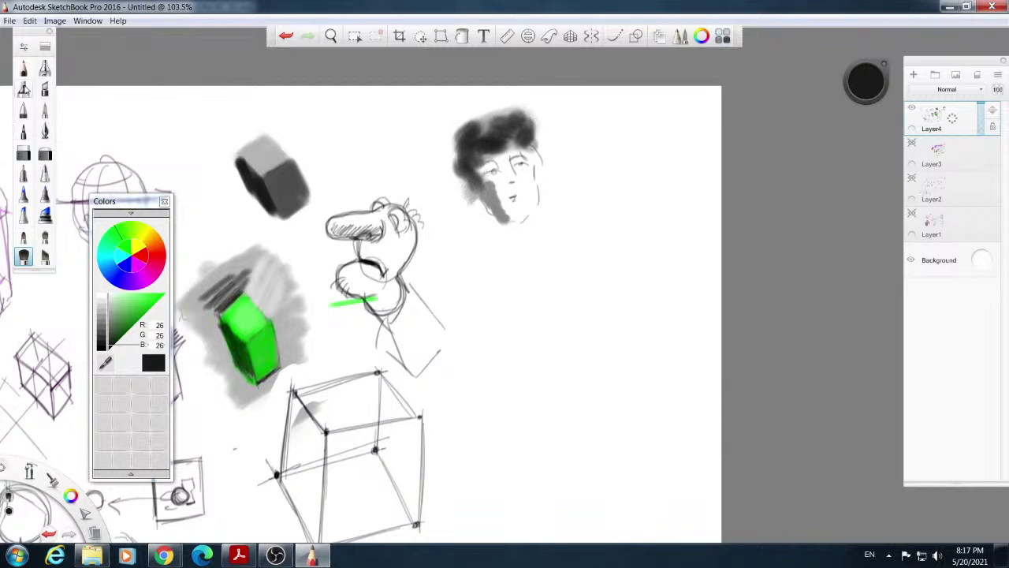
Outline the ear, jaw, chin and far cheek of the shaded face with the pencil.
left_click(23, 70)
mouse_move(462, 176)
left_mouse_down()
mouse_move(458, 199)
mouse_move(490, 201)
left_mouse_up()
mouse_move(488, 200)
left_mouse_down()
mouse_move(493, 219)
mouse_move(511, 225)
left_mouse_up()
left_click_drag(536, 186, 537, 209)
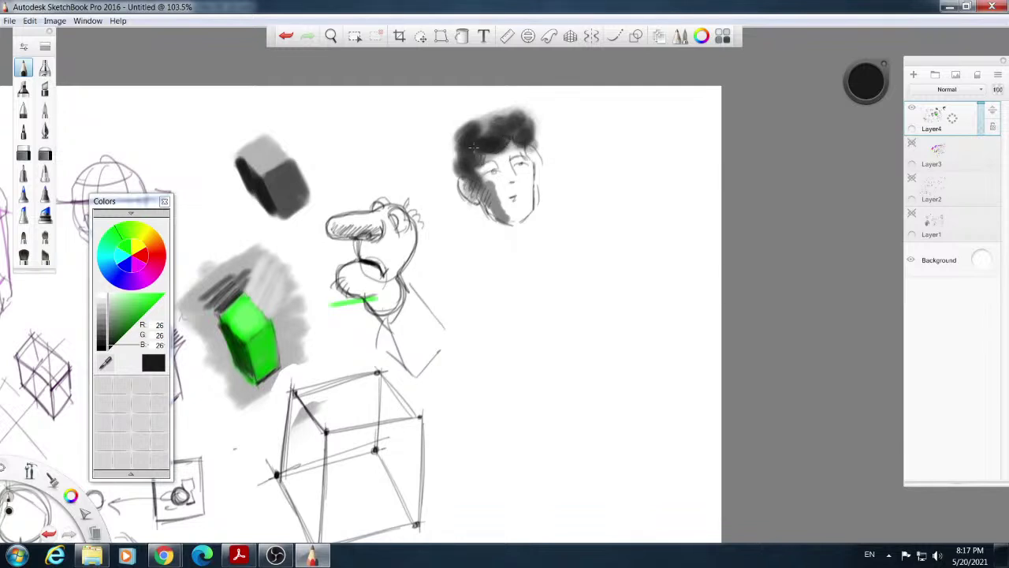
Add curly hair outlines and facial accents to the shaded portrait and sketch its neck, shoulders and upper body.
mouse_move(451, 160)
left_mouse_down()
mouse_move(466, 140)
mouse_move(456, 123)
mouse_move(461, 140)
mouse_move(512, 104)
left_mouse_up()
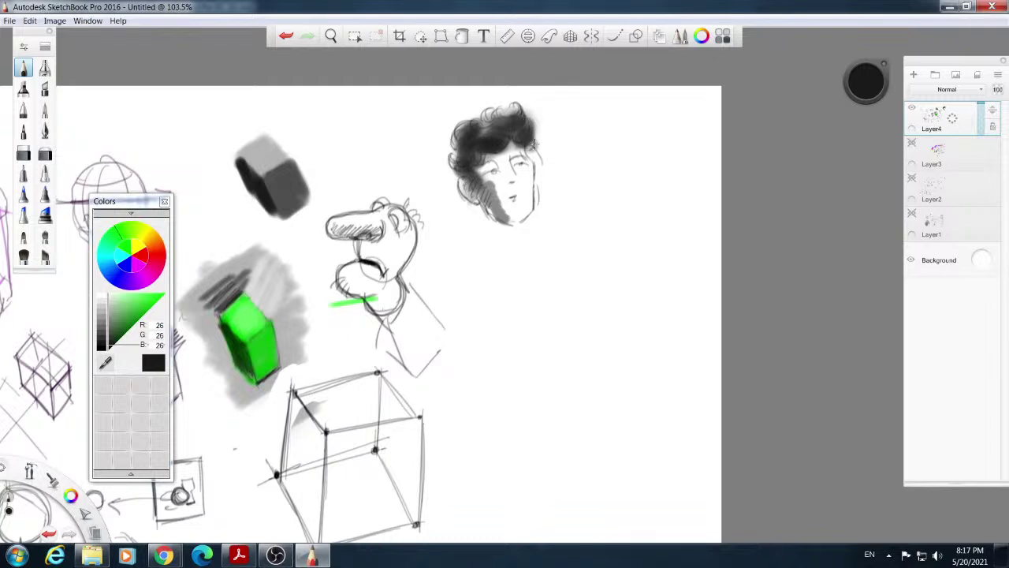
left_click_drag(486, 166, 497, 161)
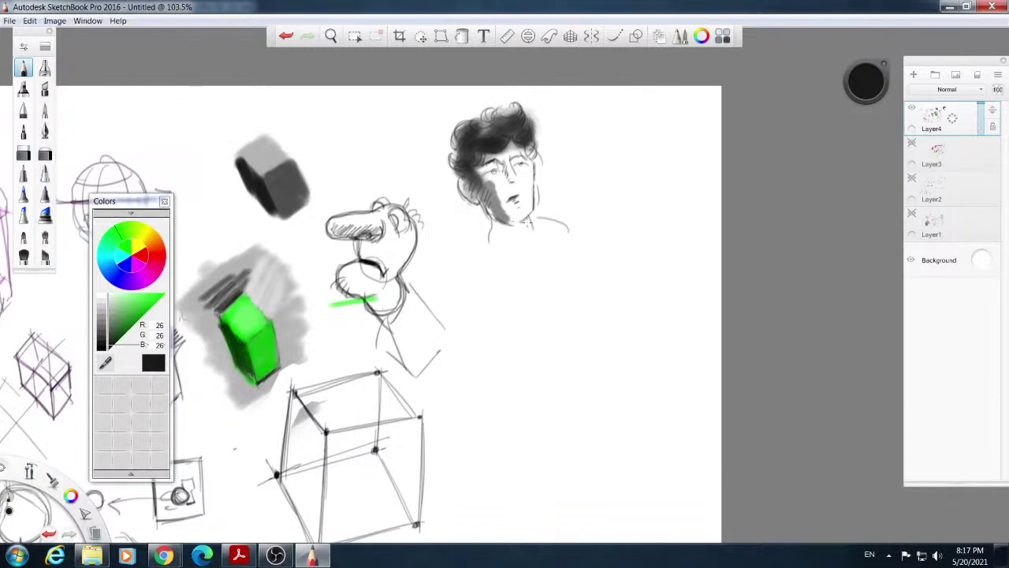
left_click_drag(478, 225, 445, 257)
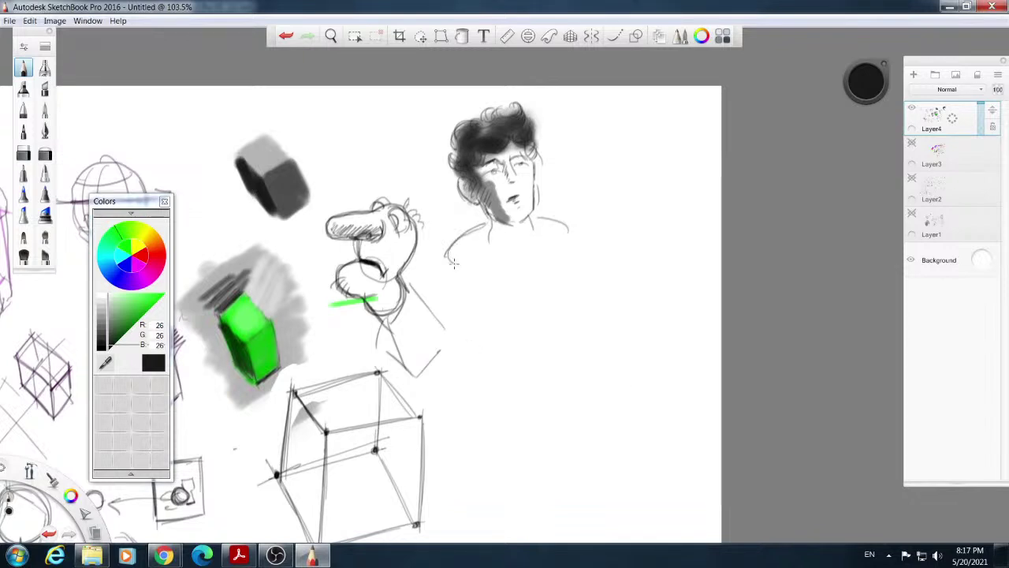
left_click_drag(458, 287, 471, 303)
left_click_drag(468, 268, 485, 268)
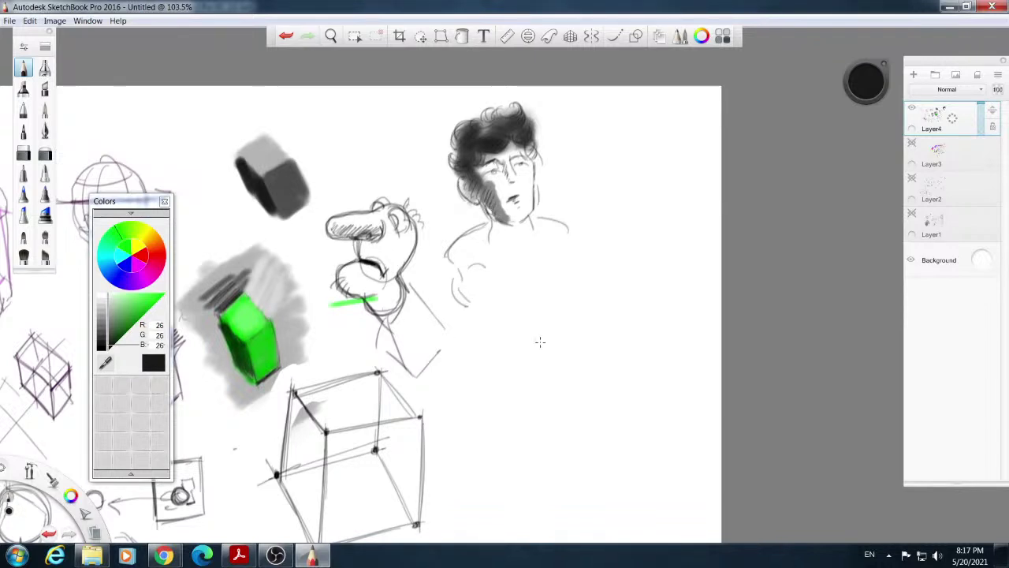
Sketch a small cone-ended cylinder beside the portrait's head and hatch the cartoon figure's lower face, neck and body.
mouse_move(564, 145)
left_mouse_down()
mouse_move(549, 170)
mouse_move(574, 169)
mouse_move(559, 148)
mouse_move(572, 175)
mouse_move(572, 161)
mouse_move(599, 148)
left_mouse_up()
left_click_drag(568, 147, 569, 158)
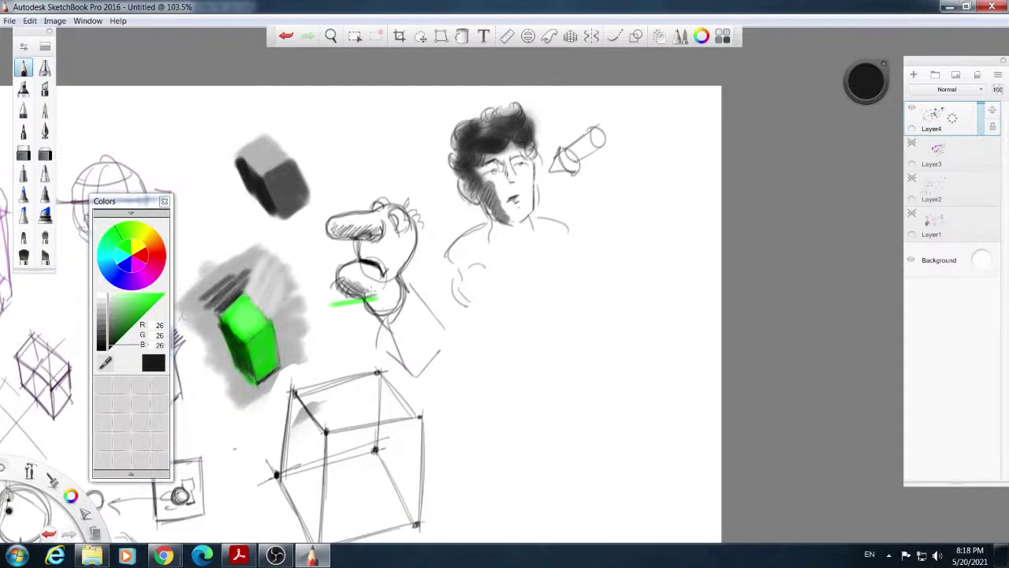
mouse_move(364, 281)
left_mouse_down()
mouse_move(379, 304)
mouse_move(389, 294)
mouse_move(371, 302)
mouse_move(377, 310)
mouse_move(366, 340)
left_mouse_up()
mouse_move(367, 304)
left_mouse_down()
mouse_move(369, 342)
mouse_move(375, 332)
mouse_move(391, 352)
left_mouse_up()
left_click_drag(394, 315, 401, 358)
mouse_move(417, 289)
left_mouse_down()
mouse_move(412, 322)
mouse_move(424, 321)
mouse_move(422, 298)
mouse_move(450, 330)
left_mouse_up()
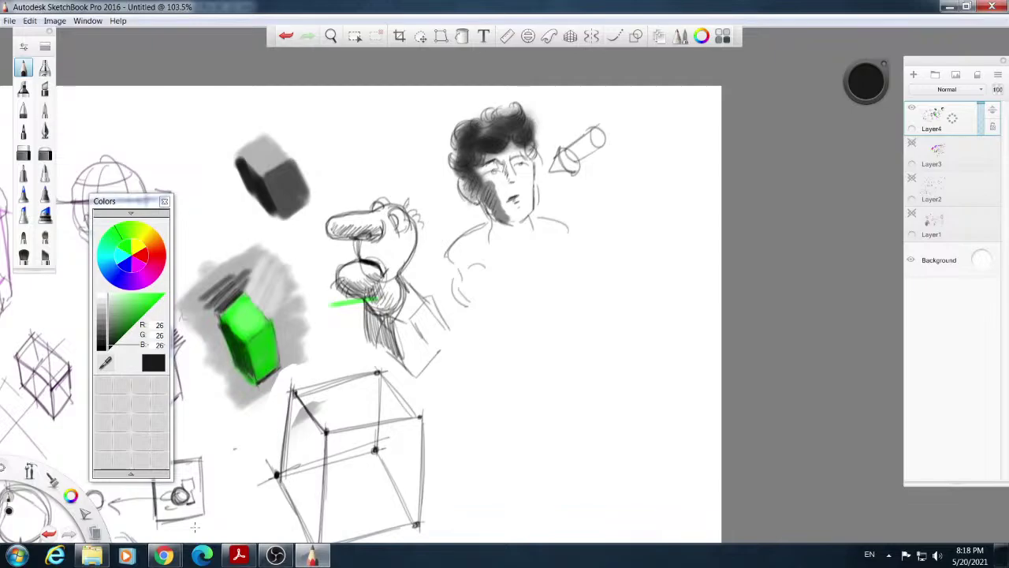
Check the Texture passage in the Acrobat textbook and select a bristle brush back in SketchBook.
left_click(238, 556)
scroll(639, 356, "down", 1)
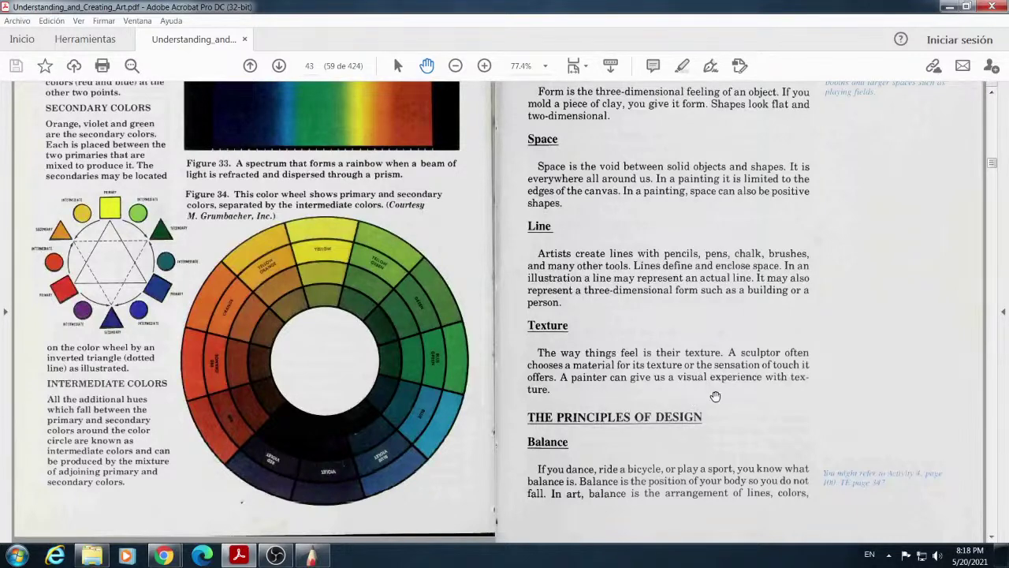
left_click(312, 556)
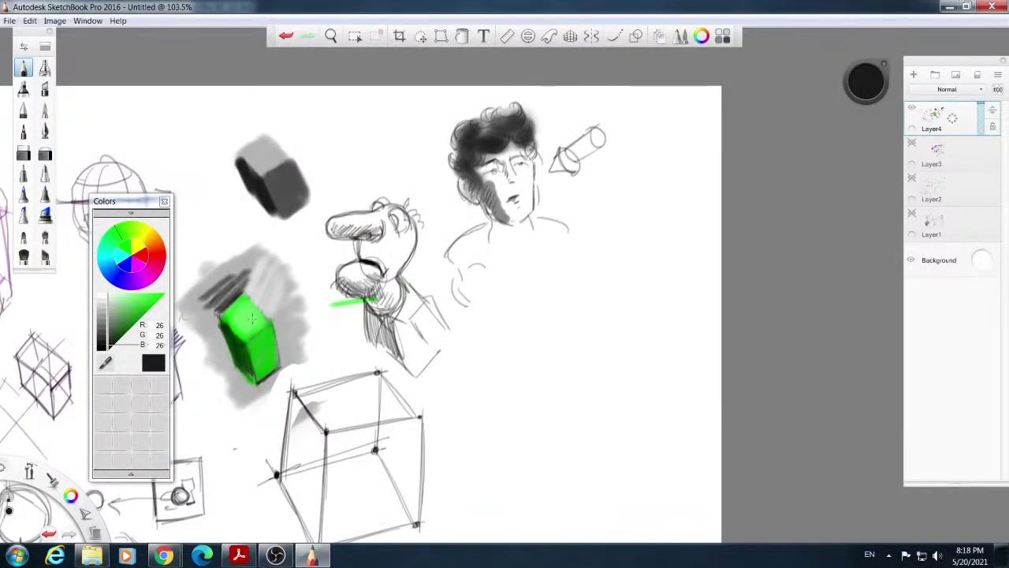
left_click(45, 237)
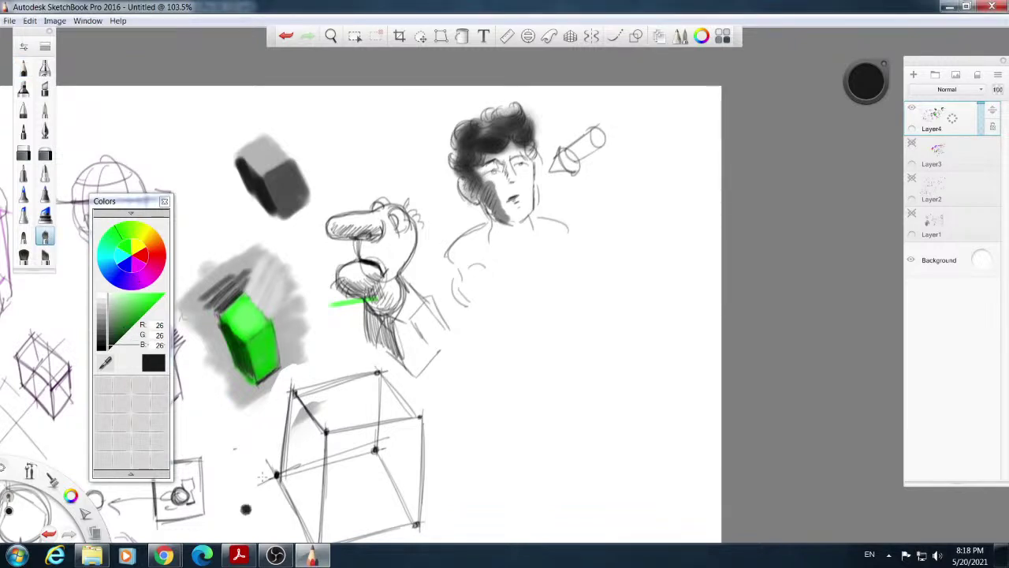
Switch to the Uffizi's Madonna del Magnificat page in Chrome, enlarge the painting and zoom in on the open book.
mouse_move(168, 558)
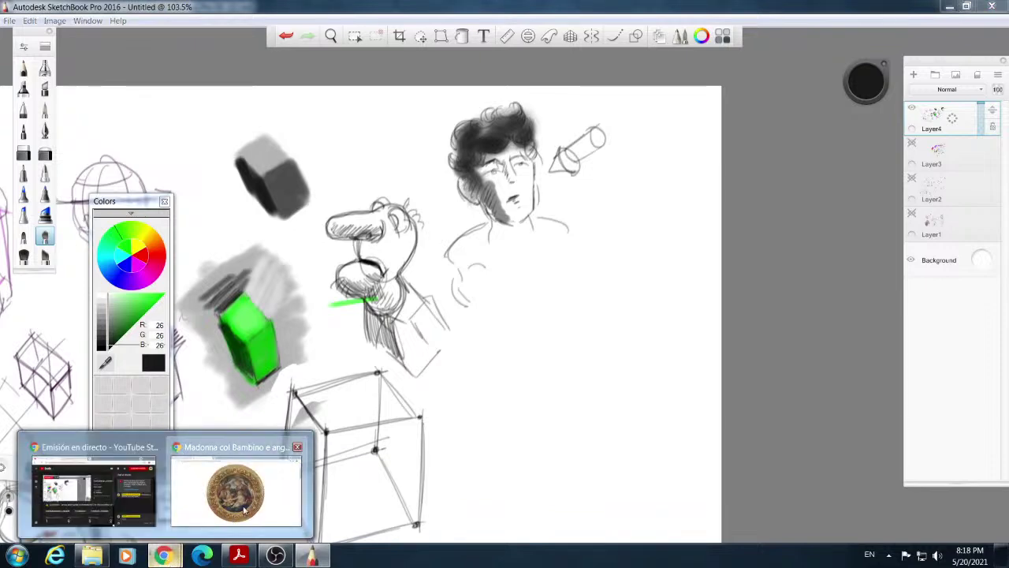
left_click(240, 481)
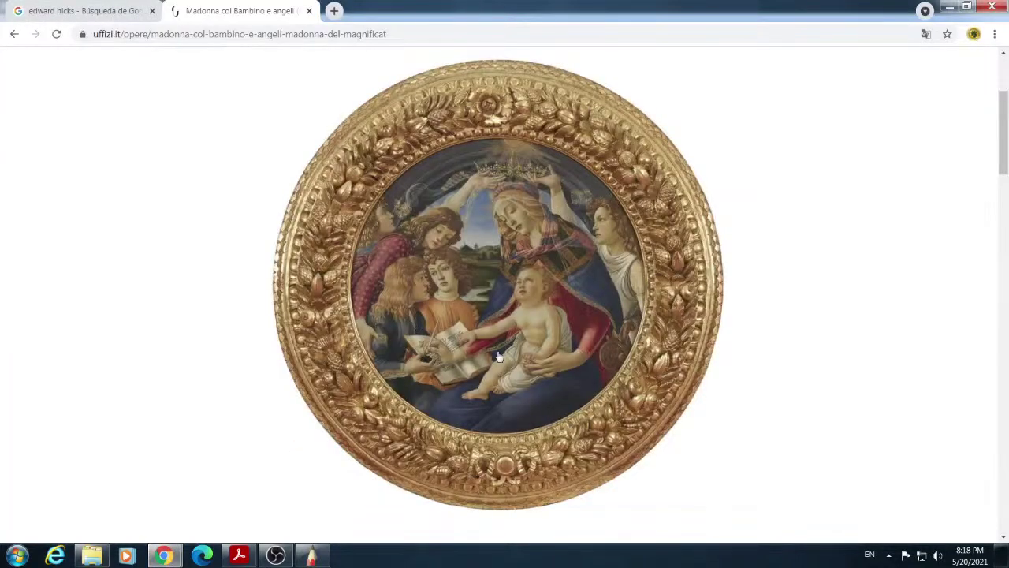
scroll(489, 356, "up", 3)
scroll(488, 360, "down", 1)
scroll(488, 359, "down", 2)
left_click(496, 213)
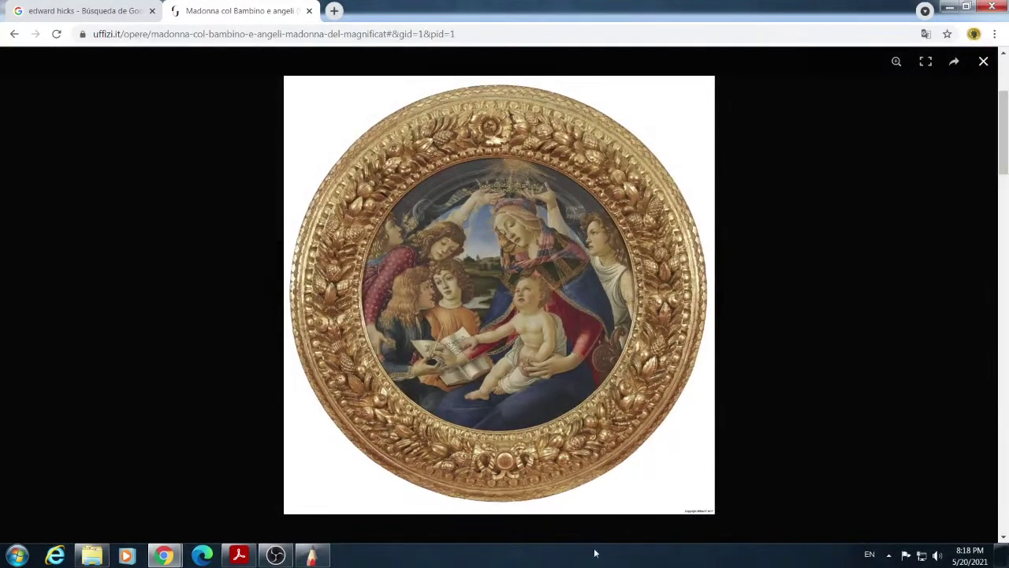
left_click(455, 326)
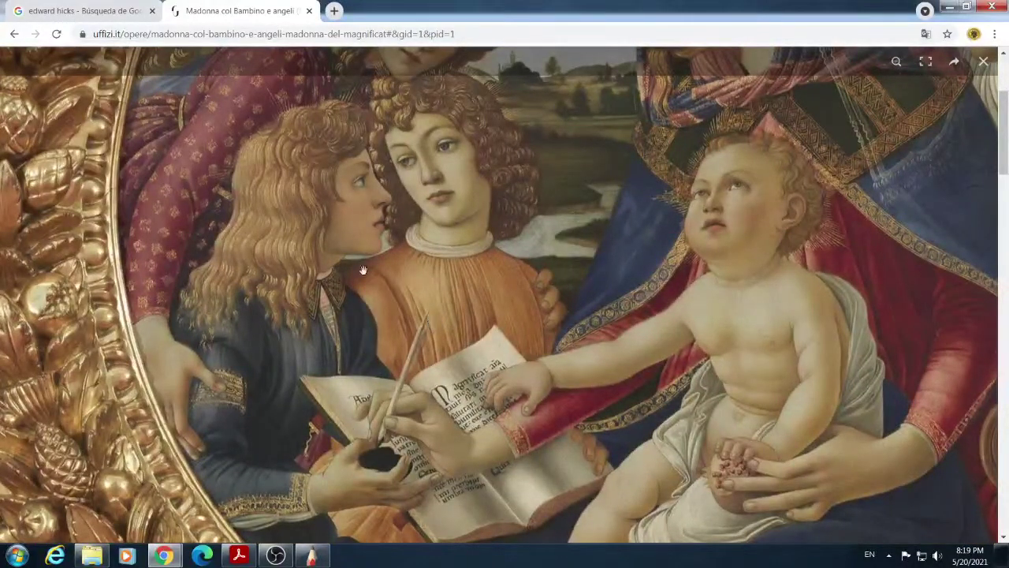
Examine the painted hair, skin, veils and fabrics of the Madonna, child and angels in the enlarged image.
scroll(366, 221, "up", 2)
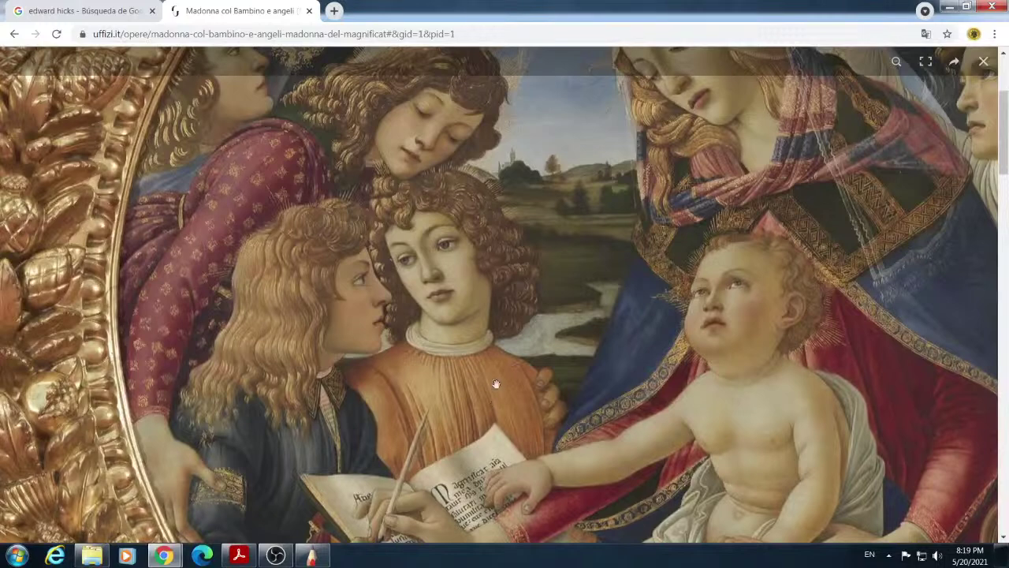
left_click_drag(609, 388, 550, 388)
mouse_move(678, 342)
left_mouse_down()
mouse_move(652, 345)
mouse_move(609, 279)
left_mouse_up()
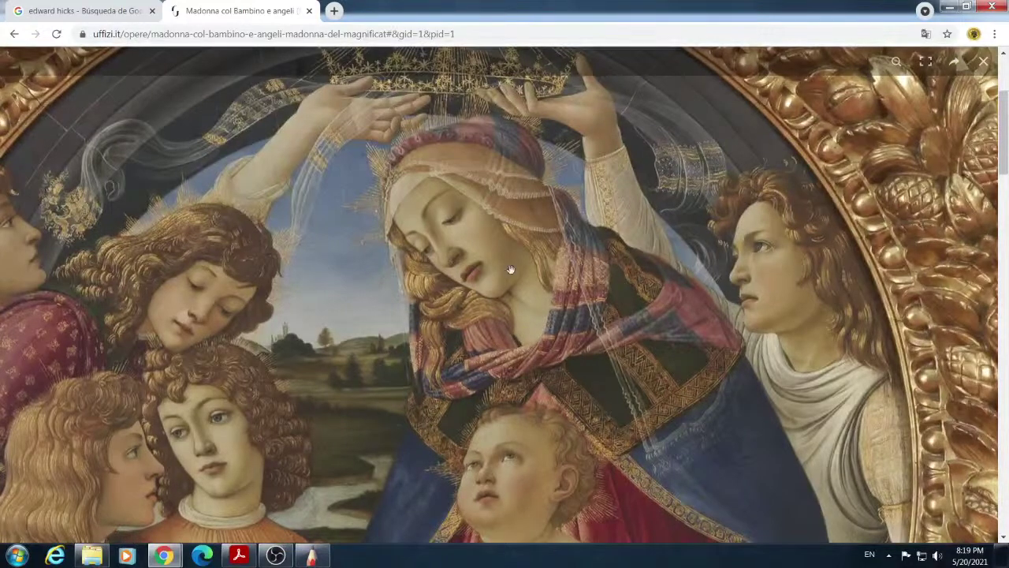
mouse_move(288, 279)
left_mouse_down()
mouse_move(489, 244)
mouse_move(513, 218)
left_mouse_up()
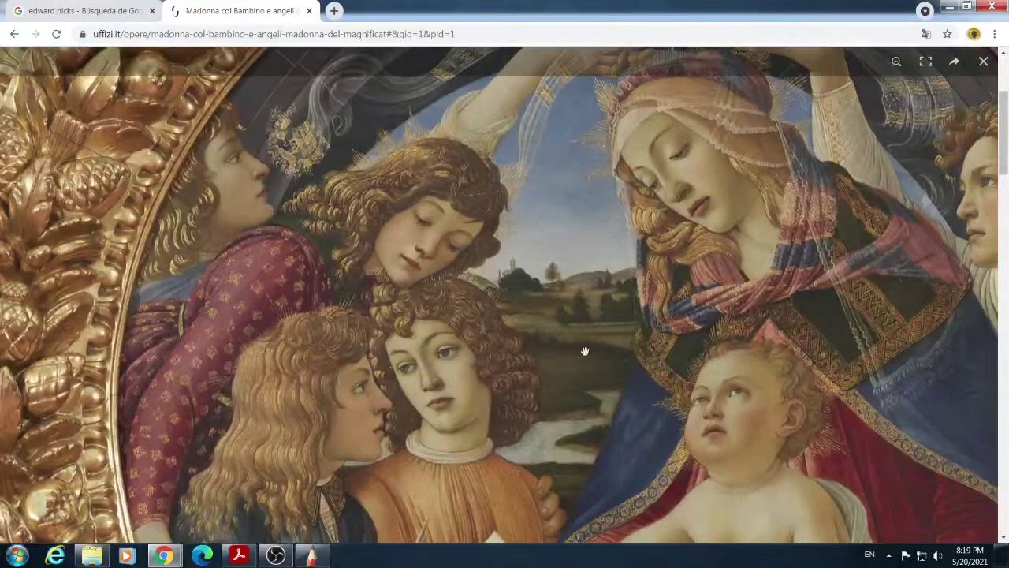
left_click_drag(563, 308, 498, 244)
mouse_move(533, 360)
left_mouse_down()
mouse_move(523, 331)
mouse_move(484, 295)
left_mouse_up()
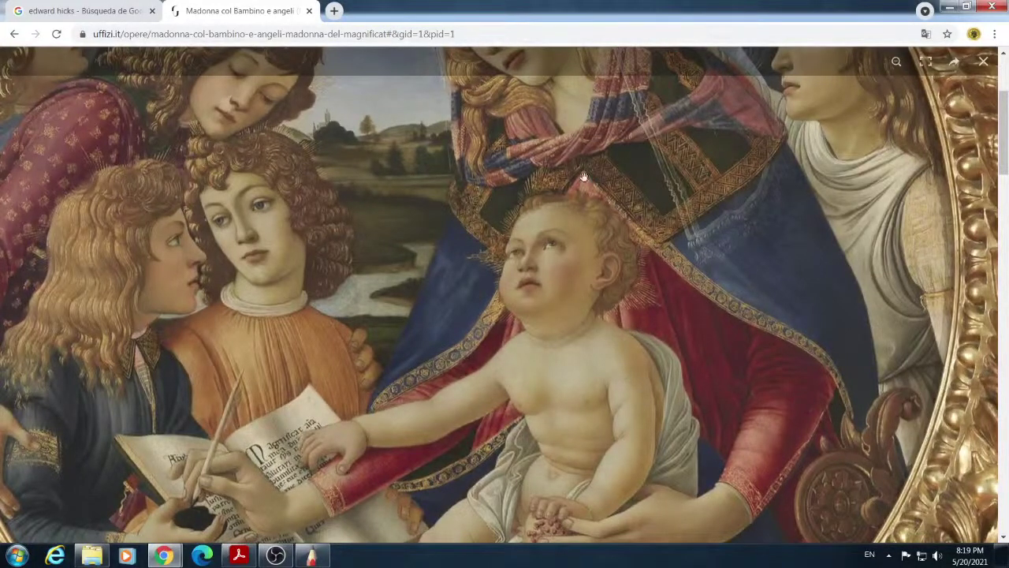
scroll(641, 359, "down", 3)
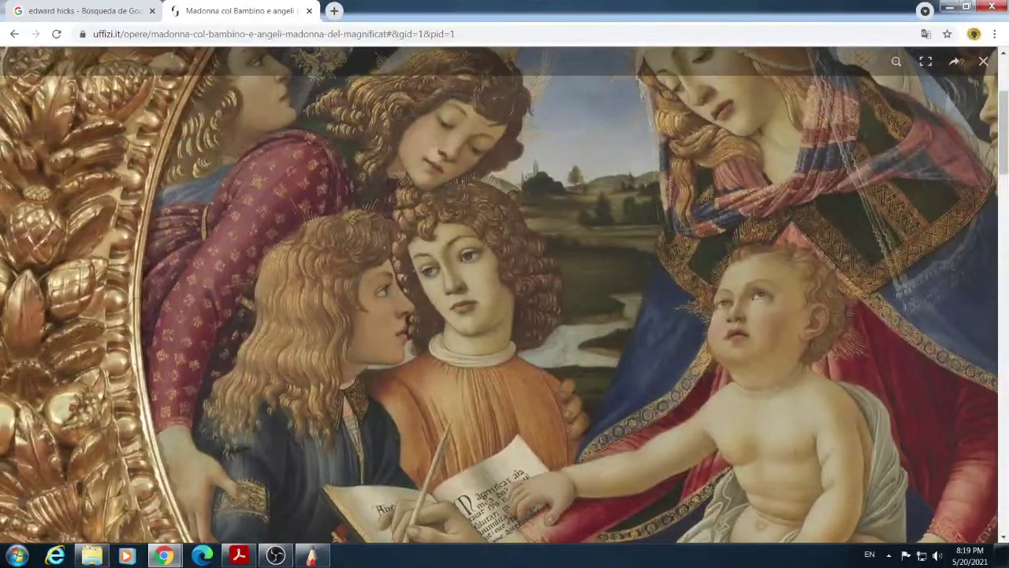
Go back to the Uffizi works listing and open the page of "Ritratto di gentildonna (La Bella)".
left_click(15, 35)
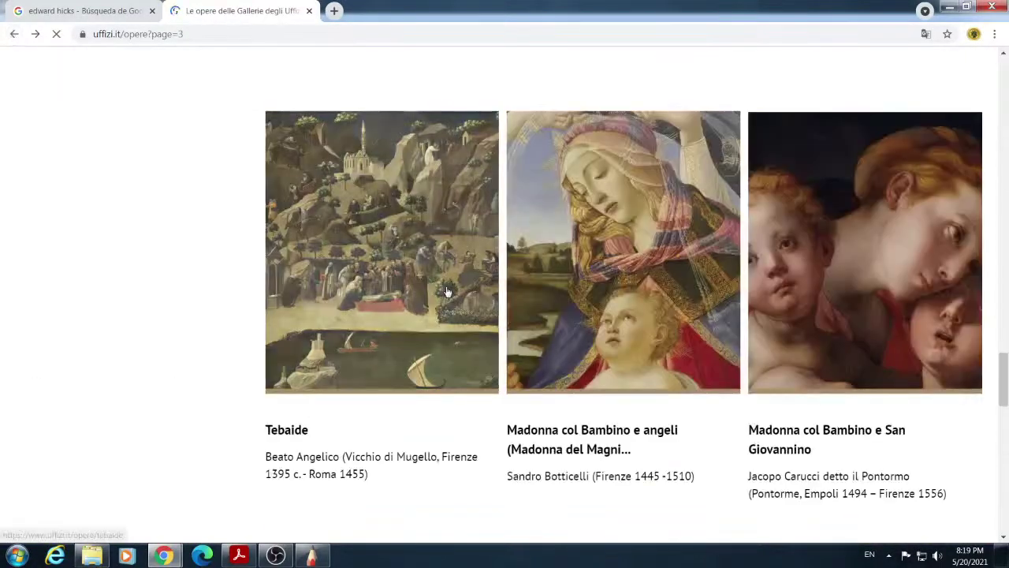
scroll(453, 286, "up", 6)
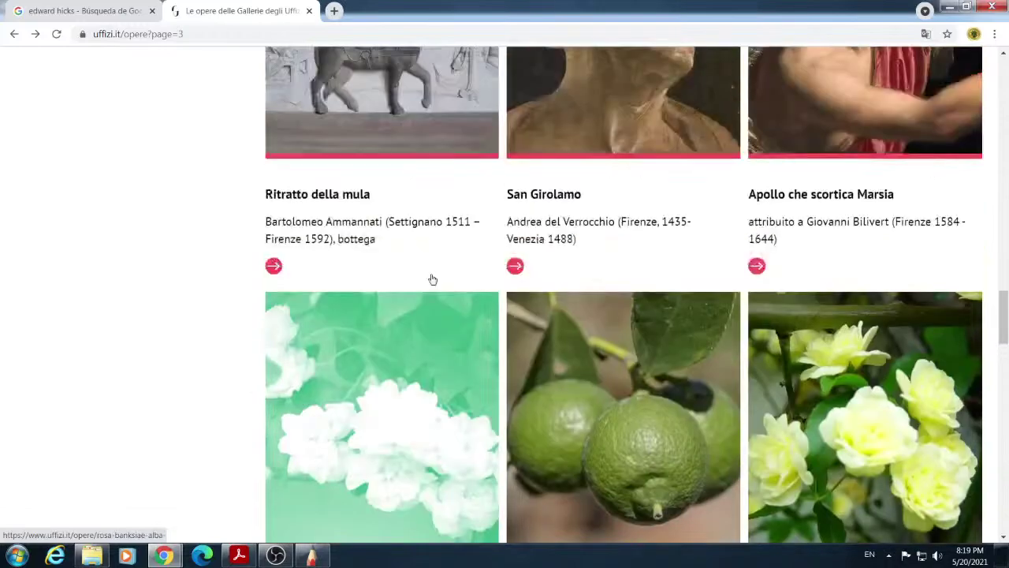
scroll(432, 279, "up", 5)
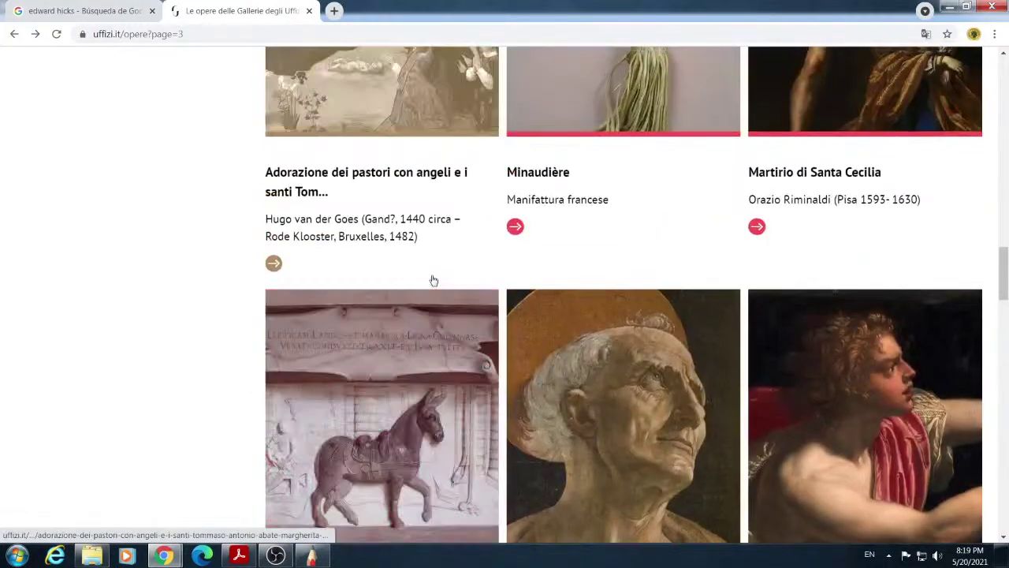
scroll(432, 279, "up", 8)
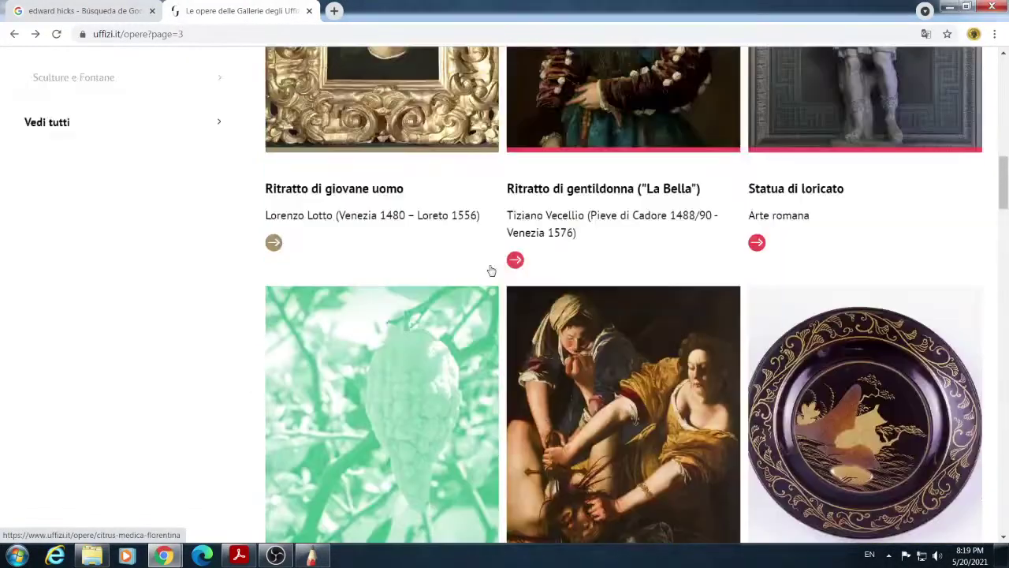
scroll(483, 270, "up", 2)
scroll(517, 274, "up", 3)
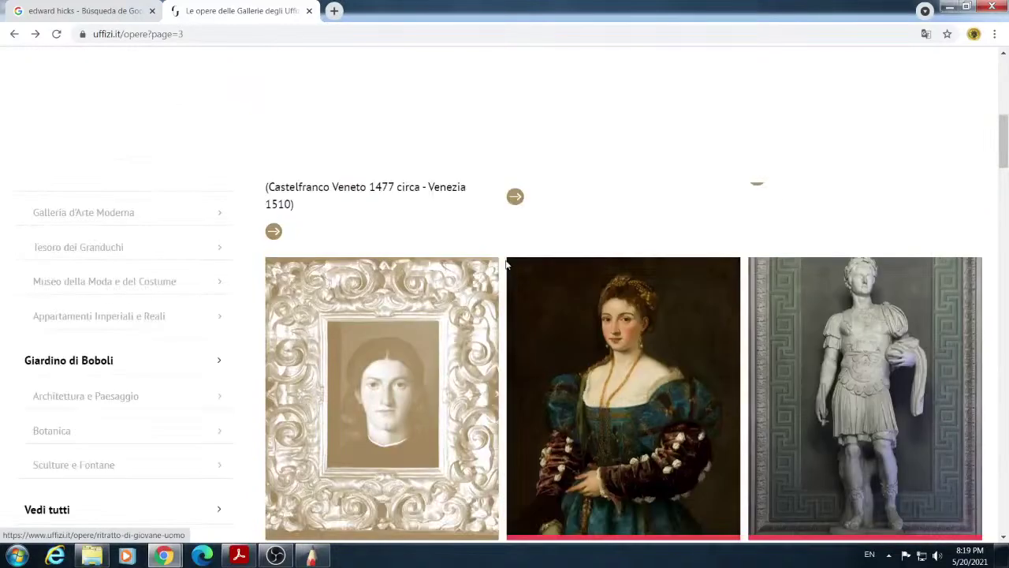
scroll(521, 274, "down", 3)
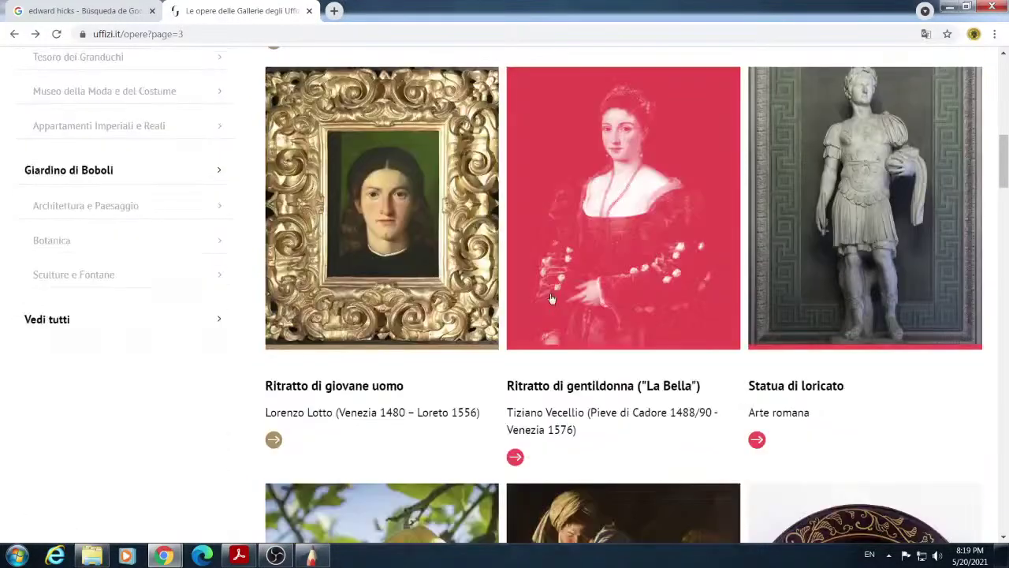
left_click(645, 265)
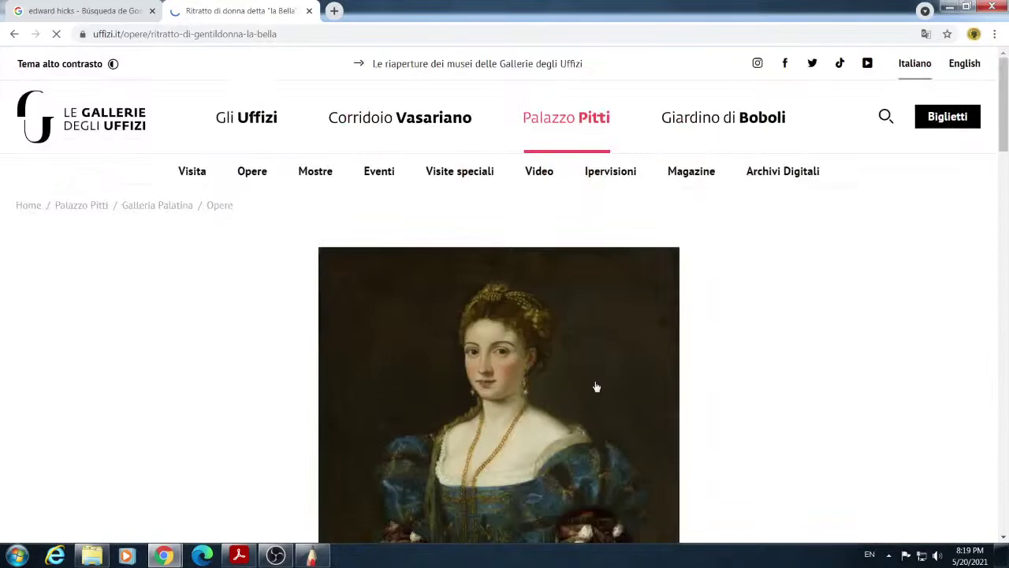
Enlarge the La Bella portrait and examine the textures of the blue bodice and the brown sleeves.
scroll(597, 387, "down", 2)
left_click(546, 308)
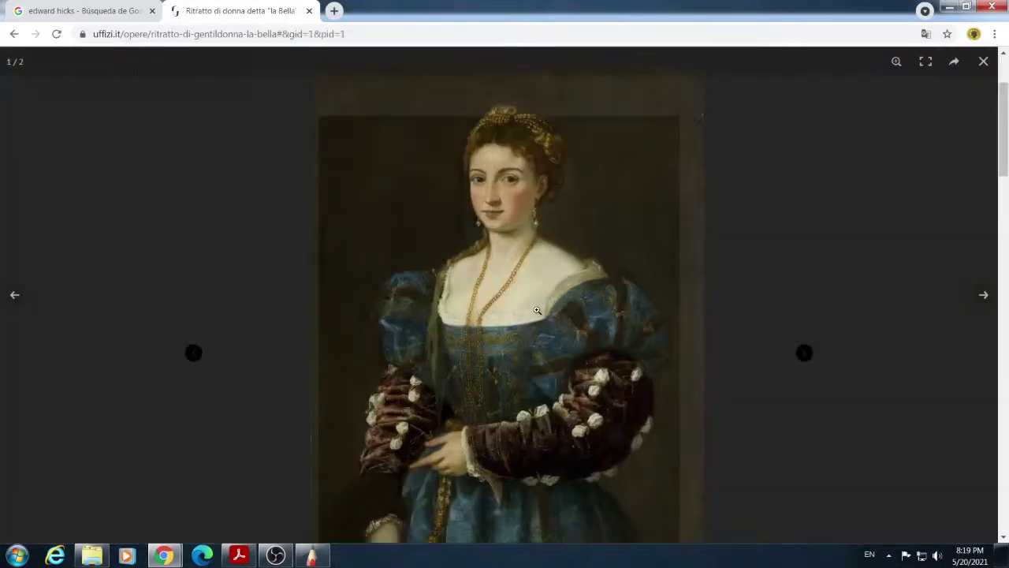
left_click(472, 310)
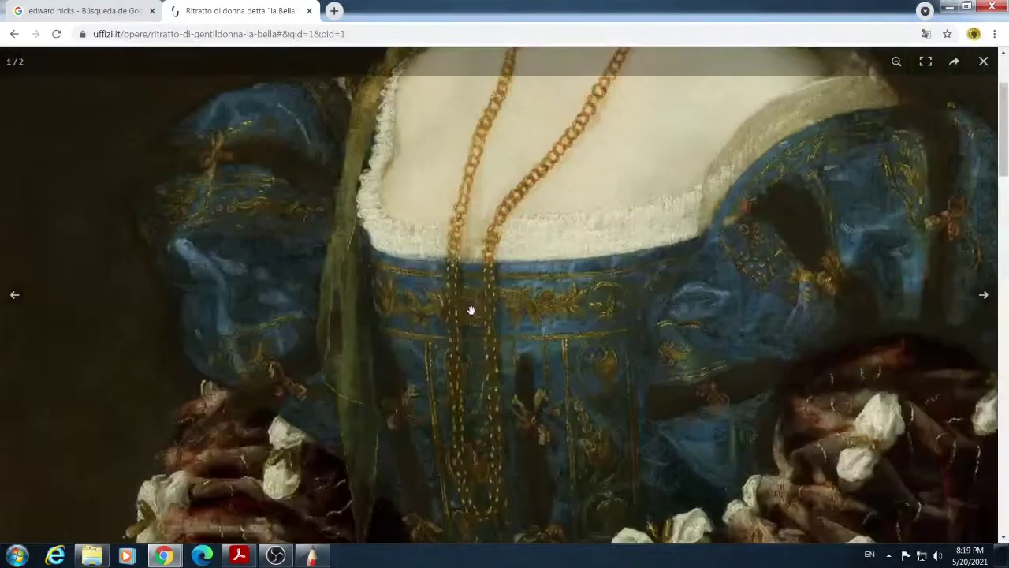
left_click_drag(546, 336, 518, 275)
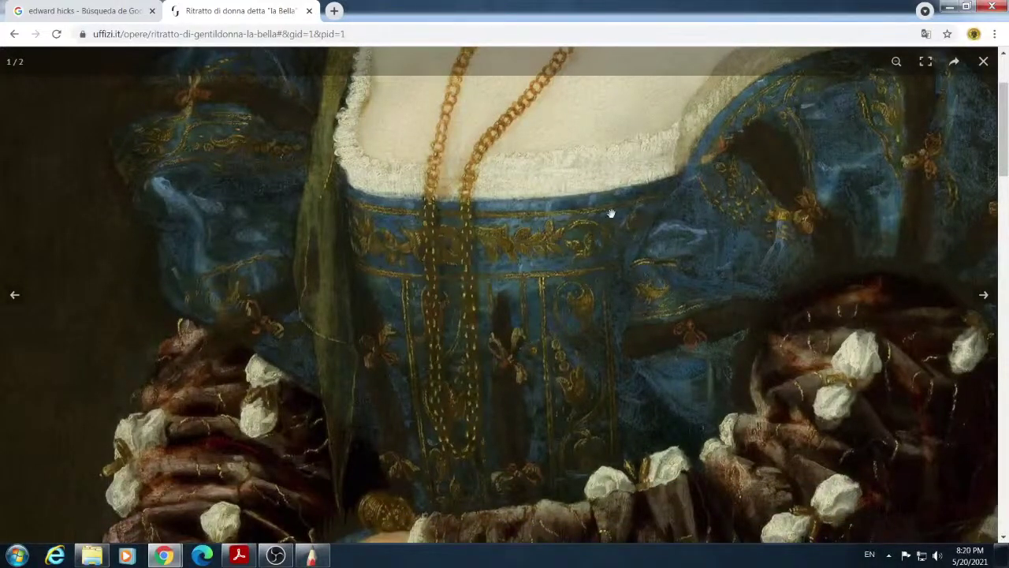
mouse_move(494, 249)
left_mouse_down()
mouse_move(439, 241)
mouse_move(388, 264)
mouse_move(387, 165)
mouse_move(376, 249)
mouse_move(415, 171)
mouse_move(406, 178)
left_mouse_up()
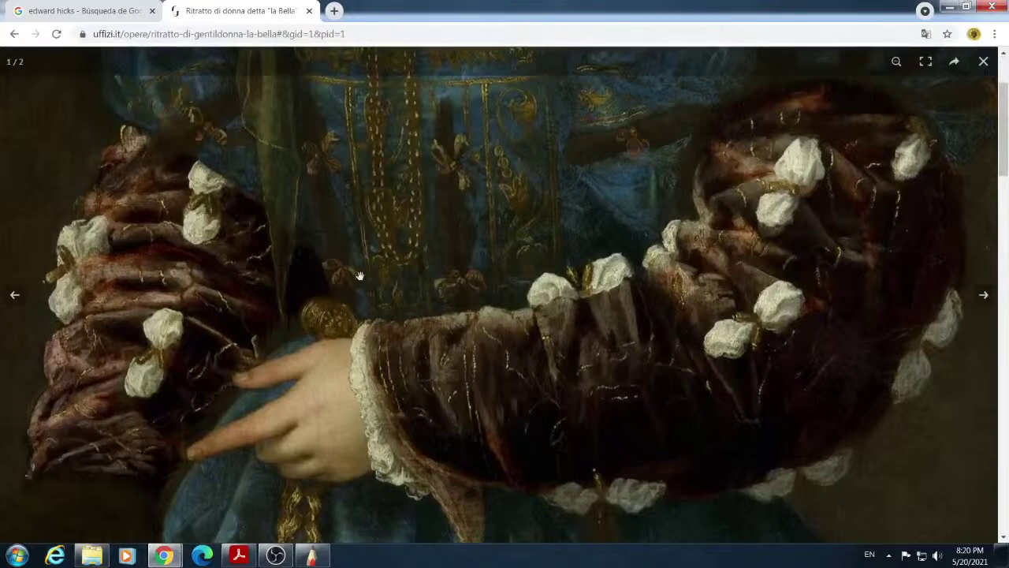
mouse_move(378, 333)
left_mouse_down()
mouse_move(399, 239)
mouse_move(365, 407)
left_mouse_up()
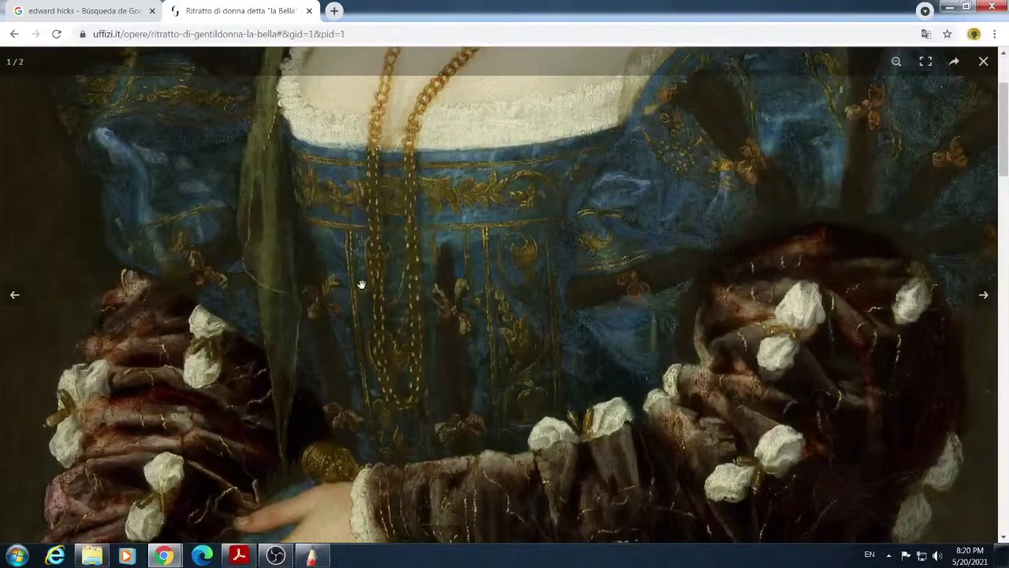
Examine the necklace, lace neckline, face and earrings in the La Bella portrait and close the enlarged view.
scroll(360, 286, "up", 3)
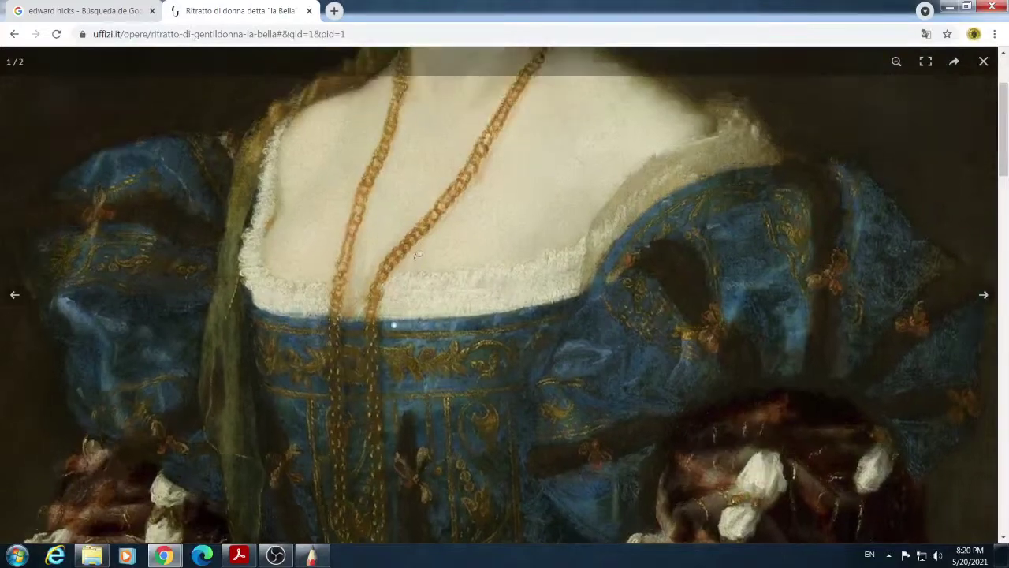
scroll(435, 207, "up", 3)
scroll(433, 229, "up", 1)
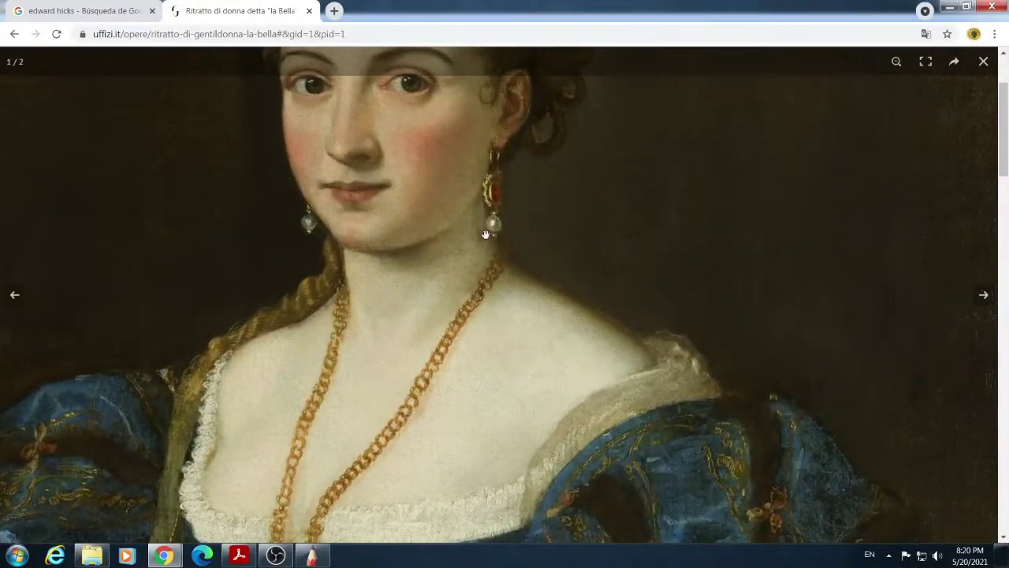
scroll(494, 231, "up", 2)
left_click(491, 313)
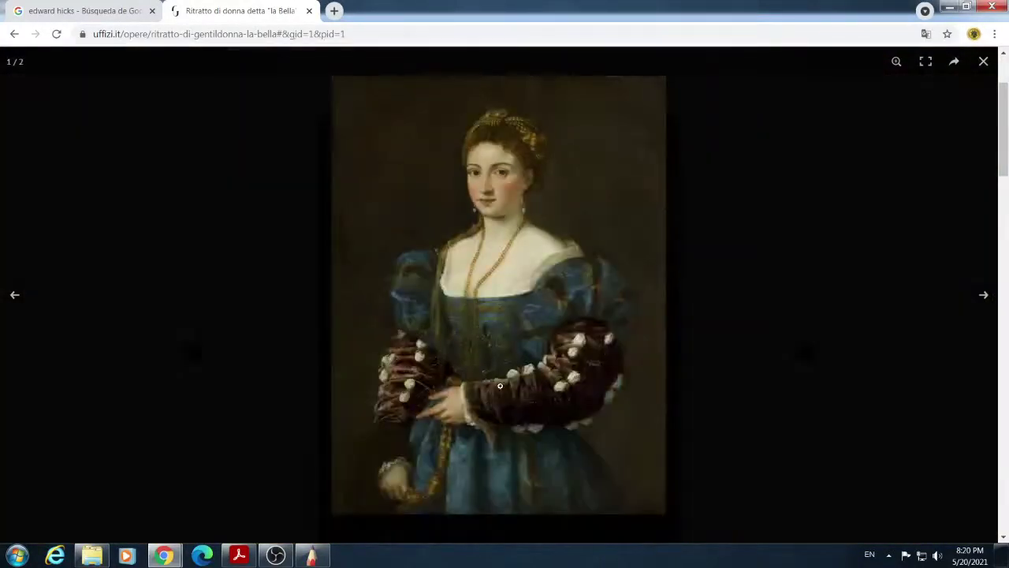
left_click(525, 193)
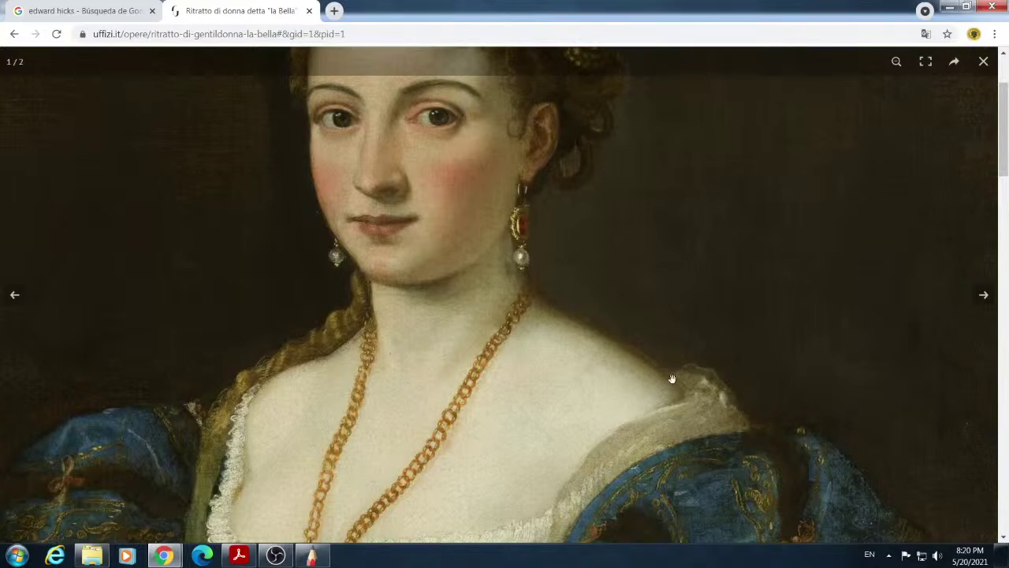
left_click(14, 34)
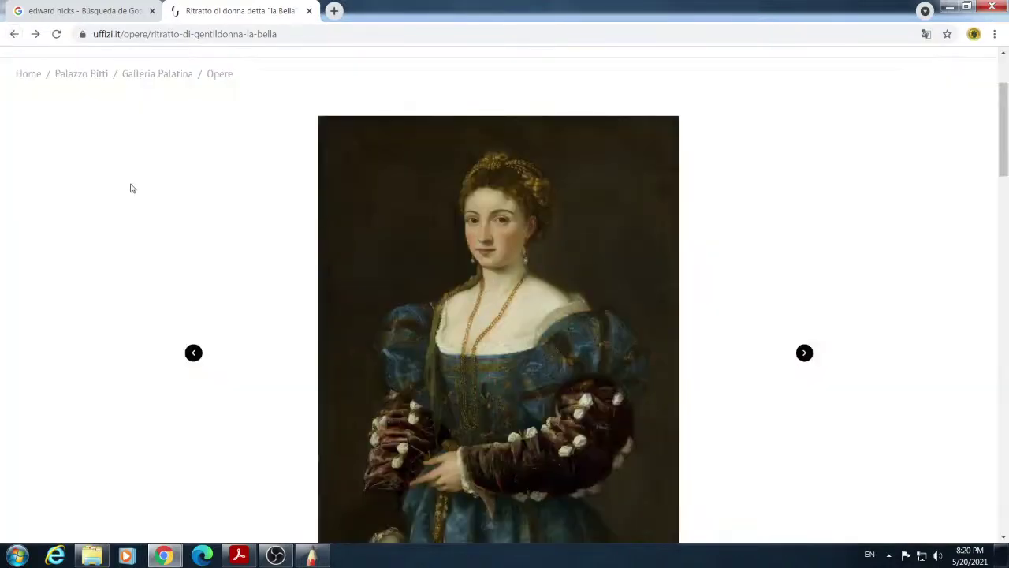
Go back to the Uffizi works listing and open the page of "San Girolamo" by Andrea del Verrocchio.
left_click(14, 34)
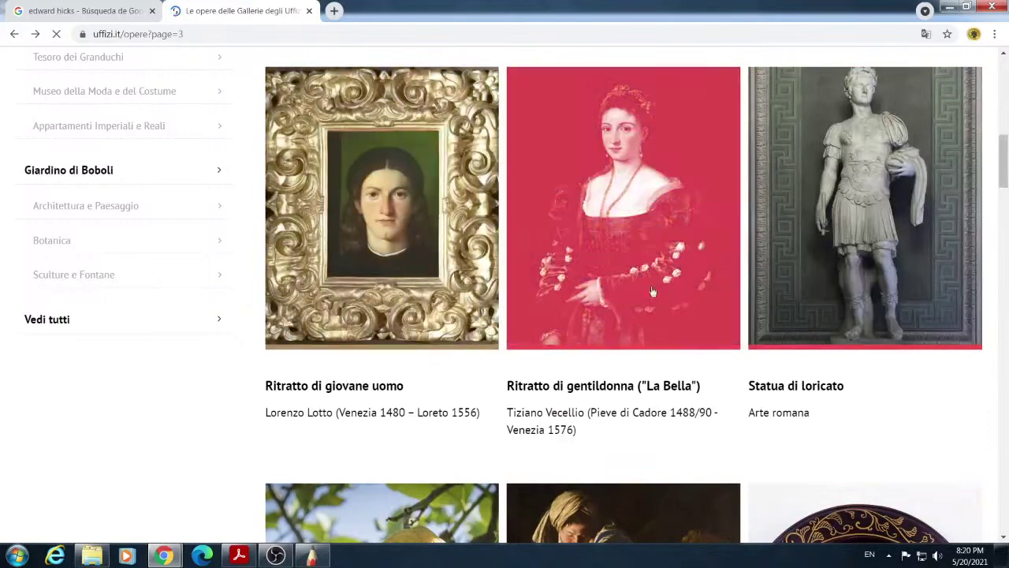
scroll(648, 297, "down", 3)
scroll(648, 296, "down", 6)
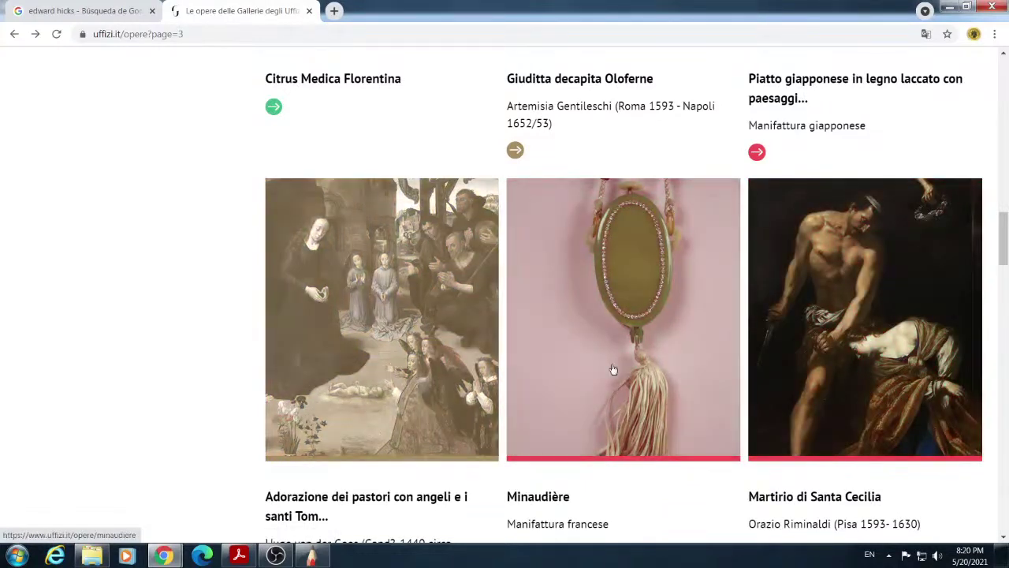
scroll(599, 367, "down", 6)
scroll(565, 359, "down", 1)
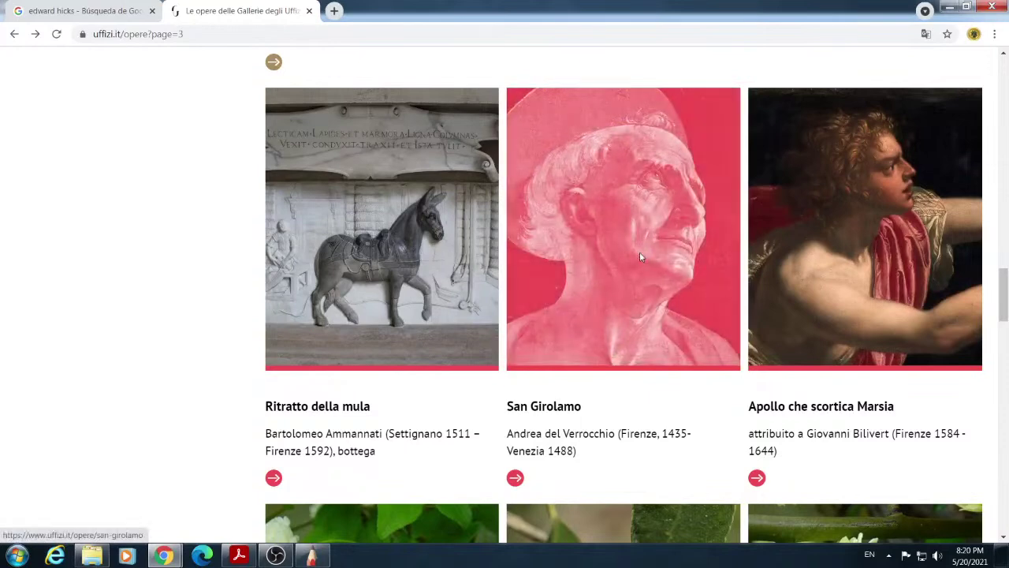
left_click(637, 277)
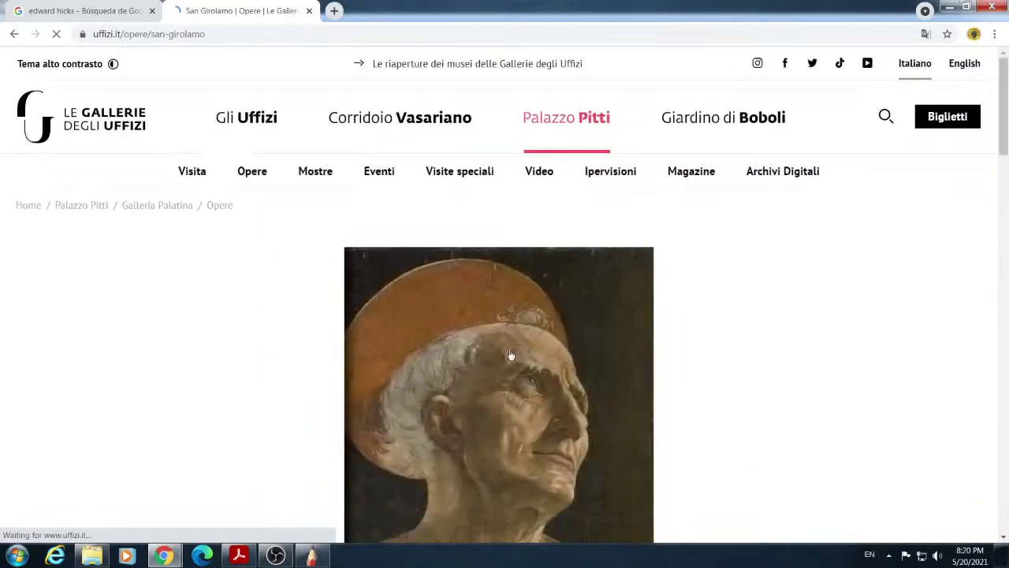
Enlarge the San Girolamo painting, examine the skin of the neck and face and the hair, and close the enlarged view.
left_click(508, 347)
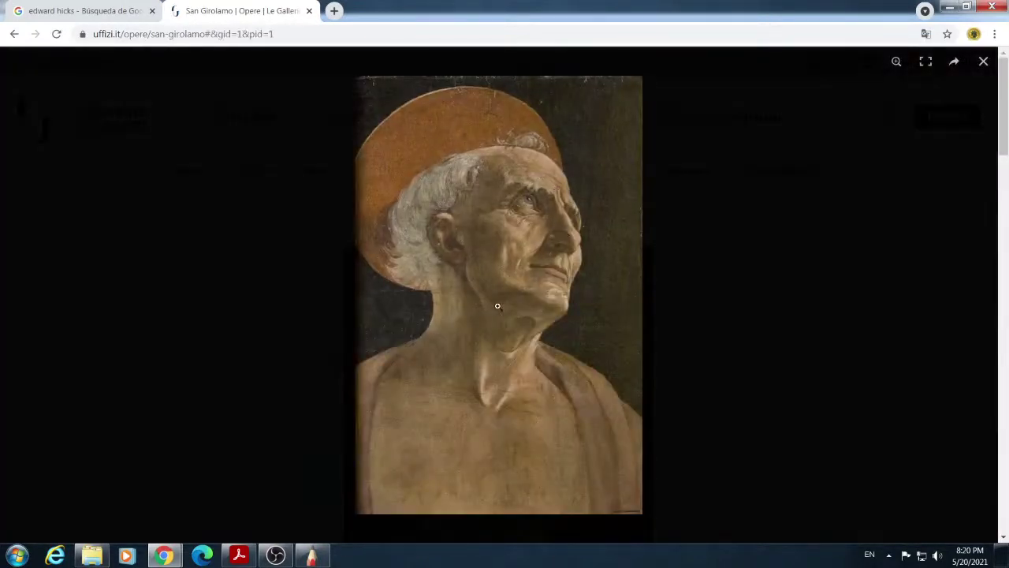
left_click(504, 329)
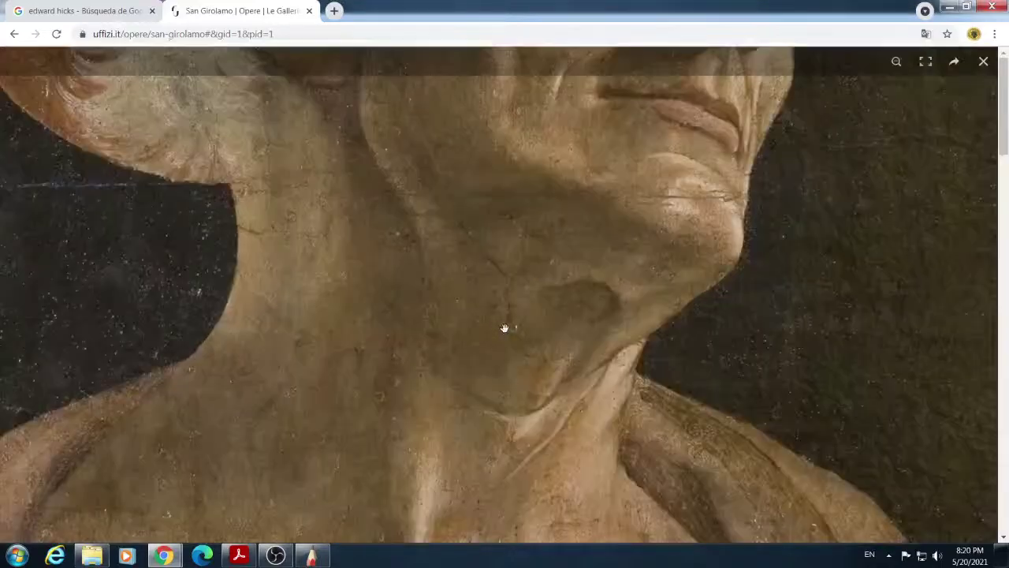
left_click_drag(575, 241, 534, 371)
left_click_drag(568, 201, 529, 325)
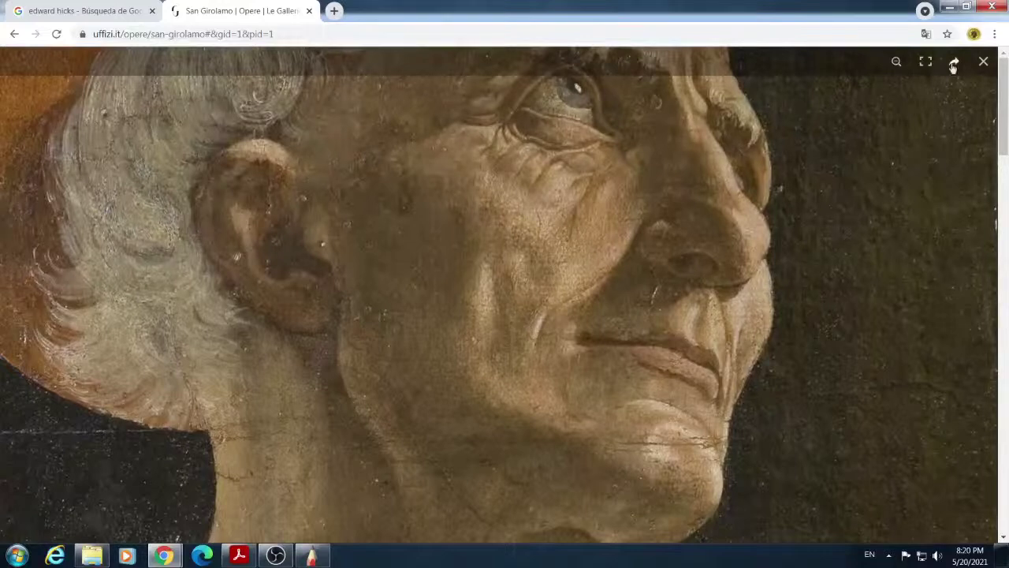
left_click(983, 64)
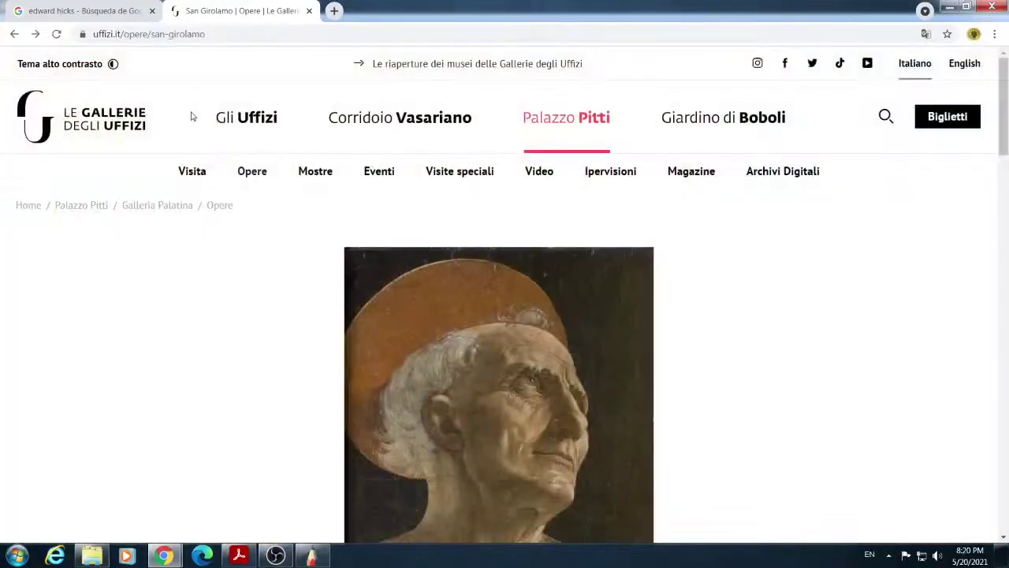
Return to the works listing, open "Apollo che scortica Marsia" and enlarge the painting at the red drapery.
left_click(15, 35)
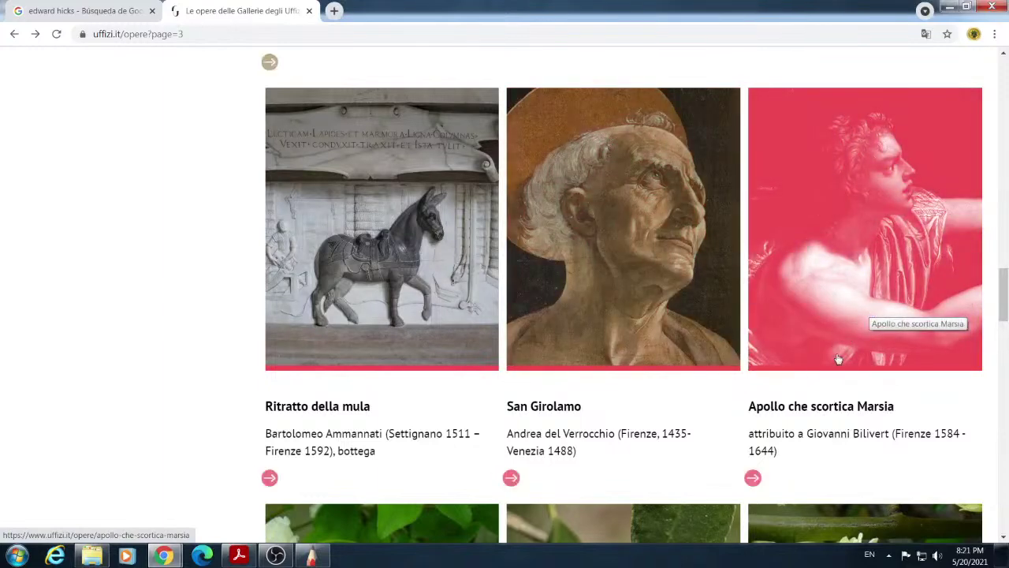
left_click(884, 298)
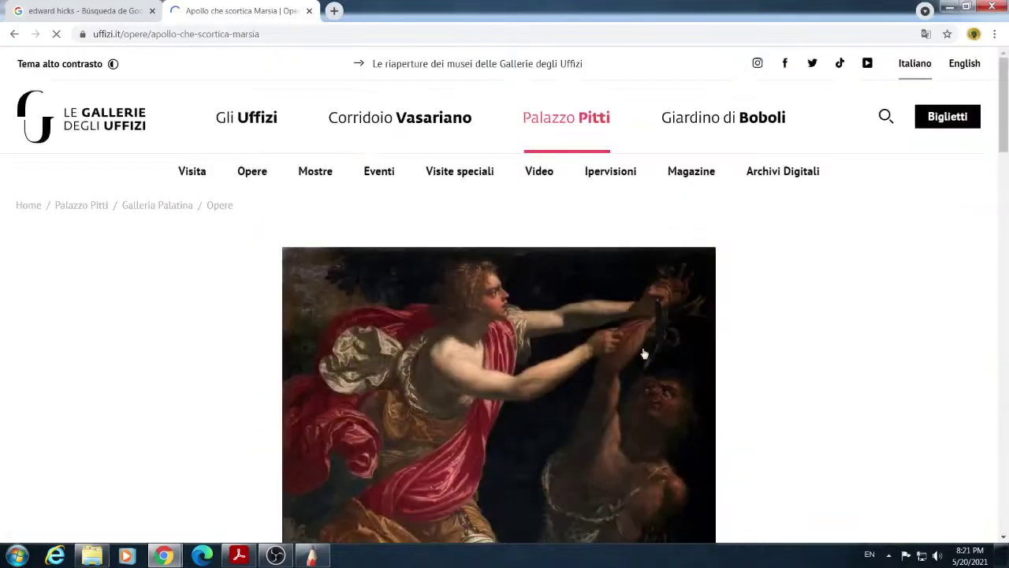
left_click(425, 382)
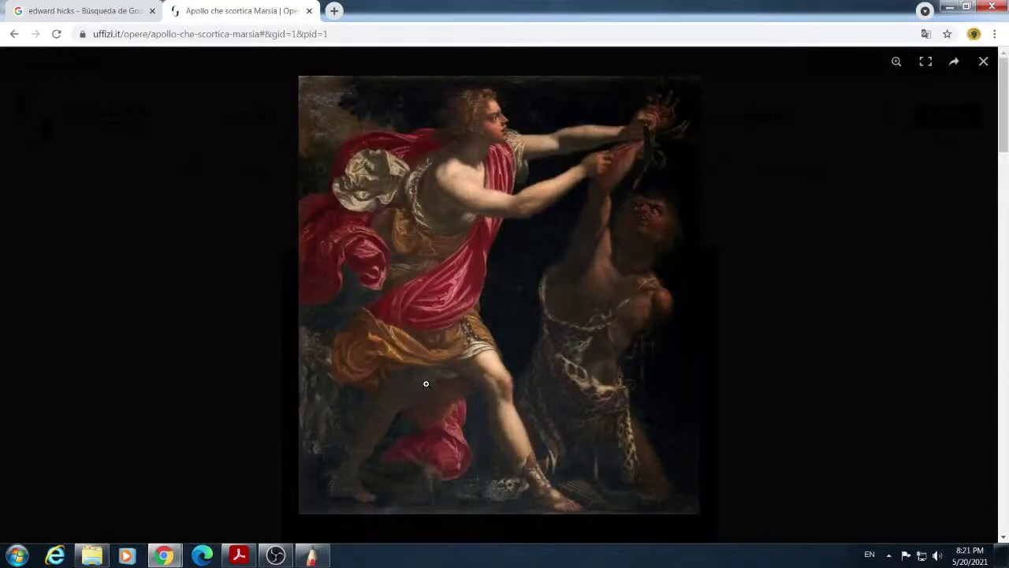
left_click(422, 315)
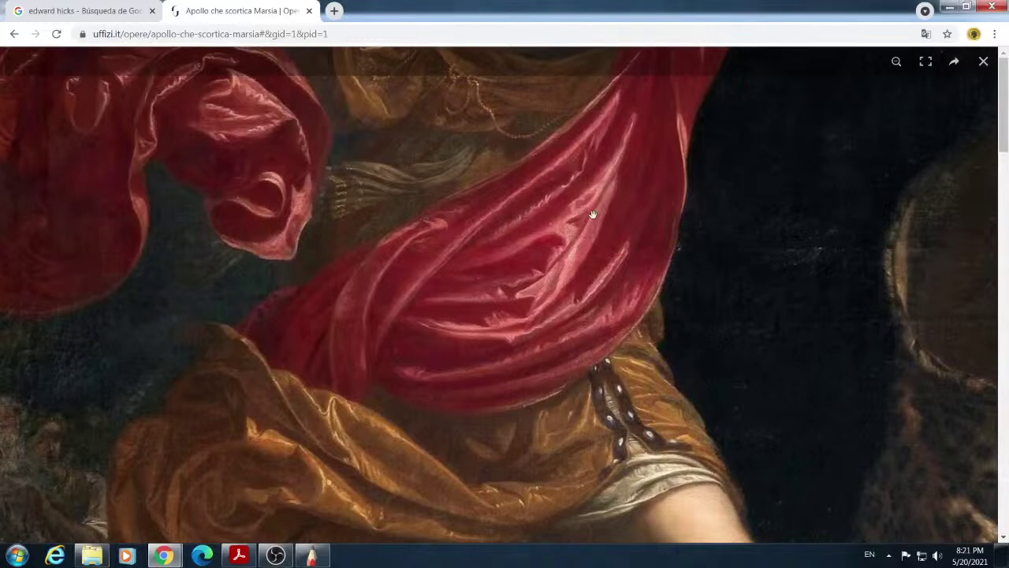
Examine the red and gold fabrics, Apollo's skin, face and hair, and the outstretched arms in the enlarged painting.
left_click_drag(605, 298, 559, 354)
left_click_drag(604, 219, 522, 337)
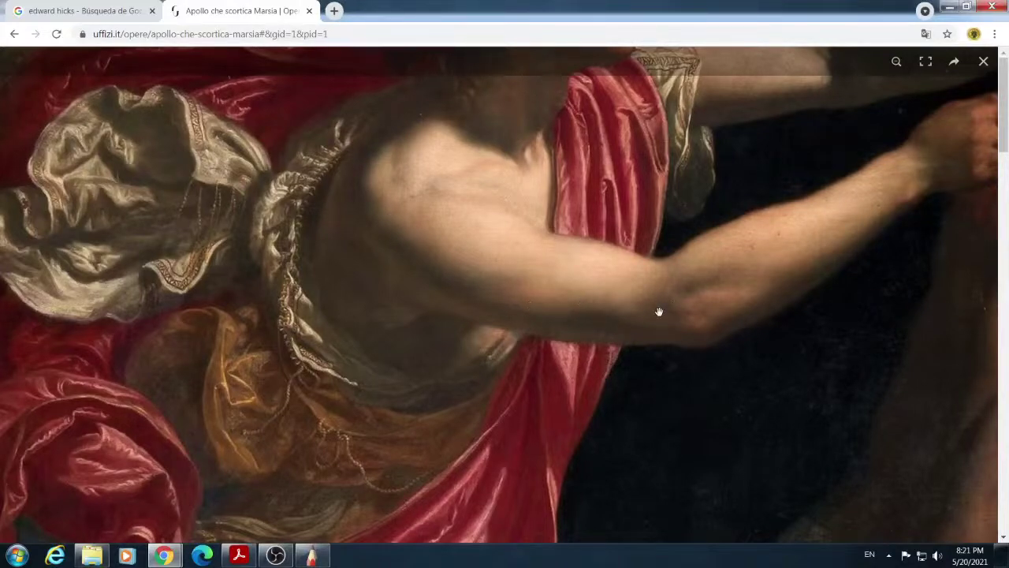
left_click_drag(673, 305, 500, 387)
left_click_drag(560, 252, 541, 354)
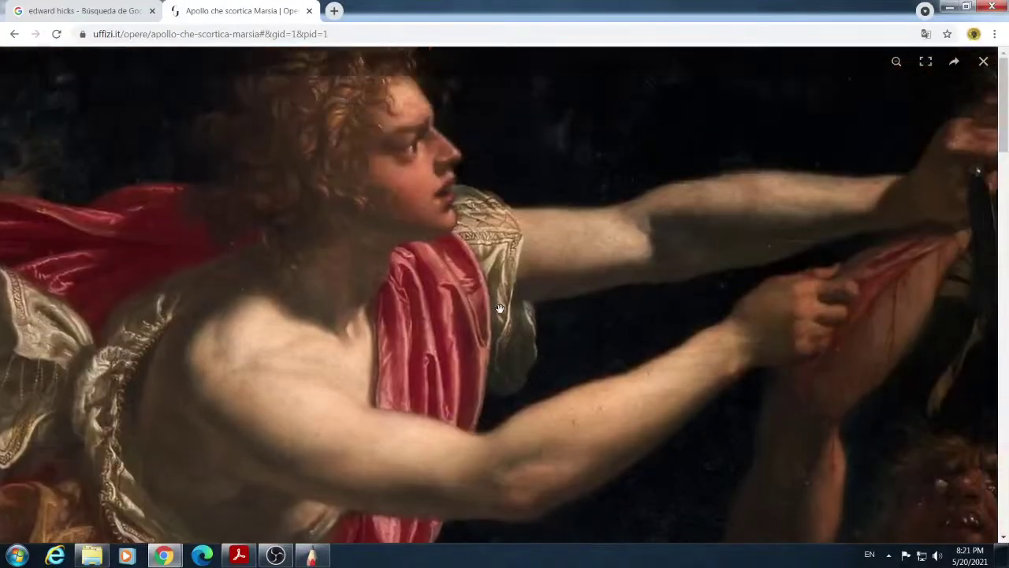
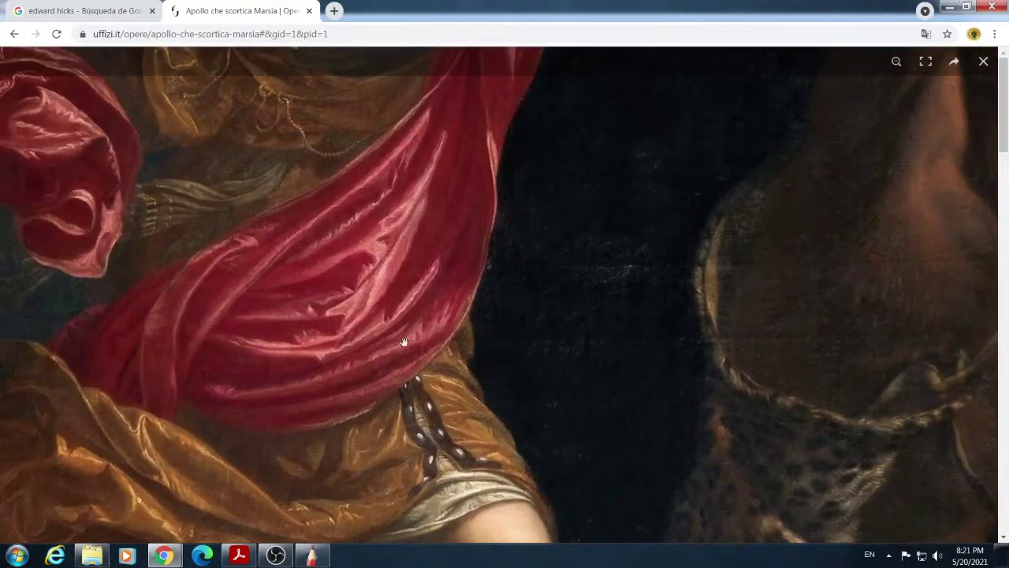
Leave the Apollo painting for the works listing and open Pontormo's "Madonna col Bambino e San Giovannino".
left_click(12, 35)
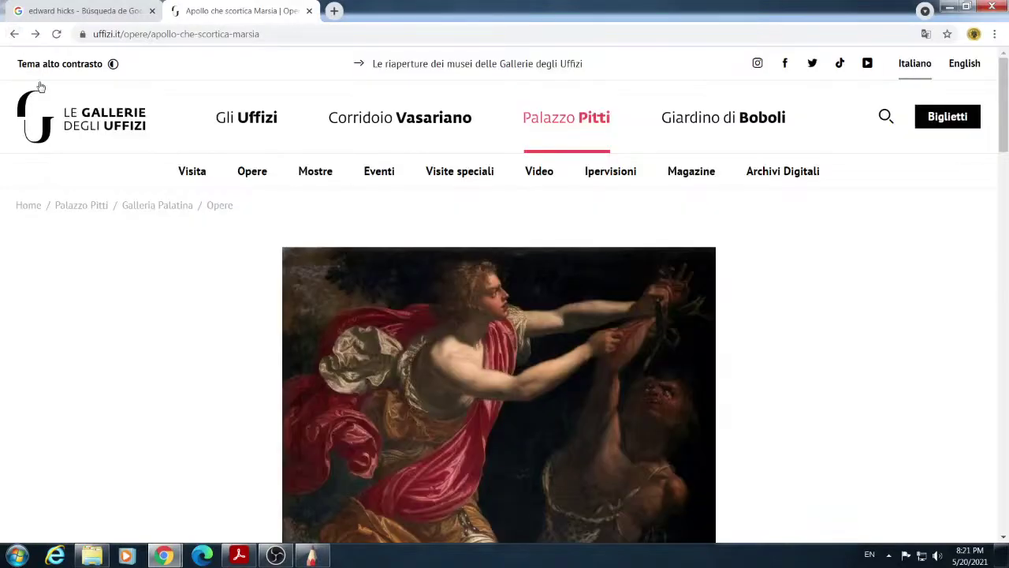
left_click(14, 35)
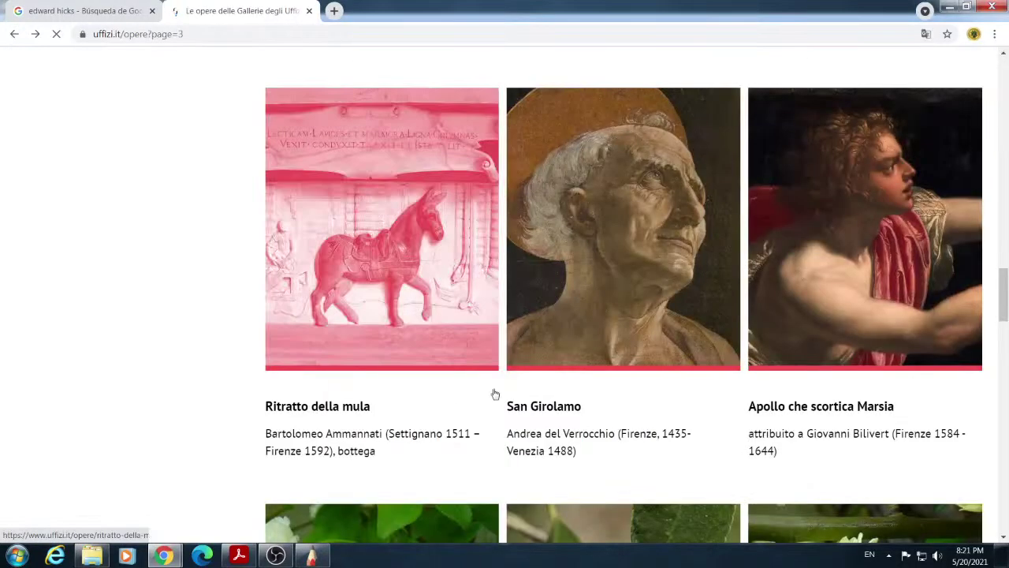
scroll(588, 388, "down", 8)
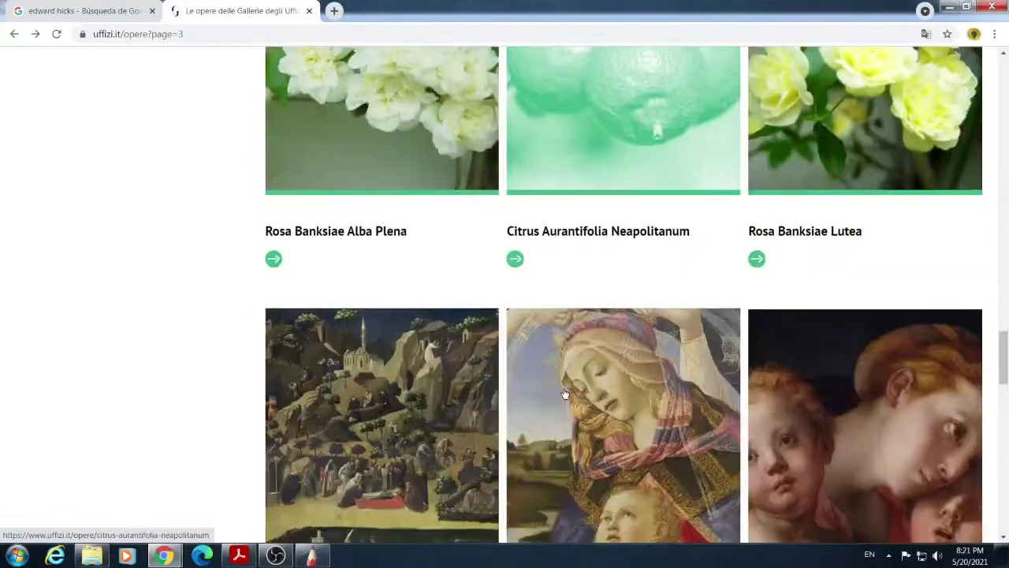
scroll(557, 392, "down", 3)
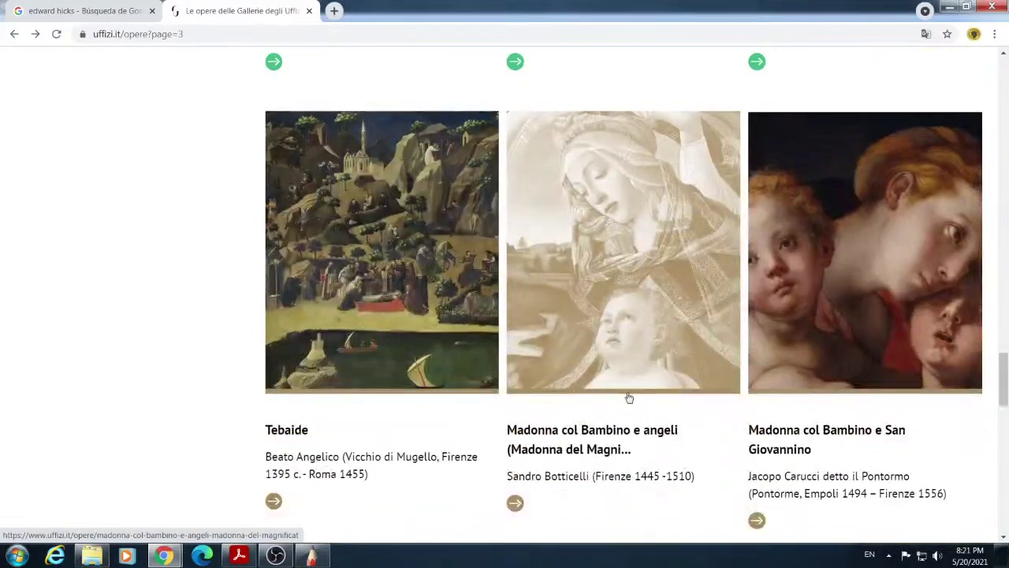
left_click(851, 275)
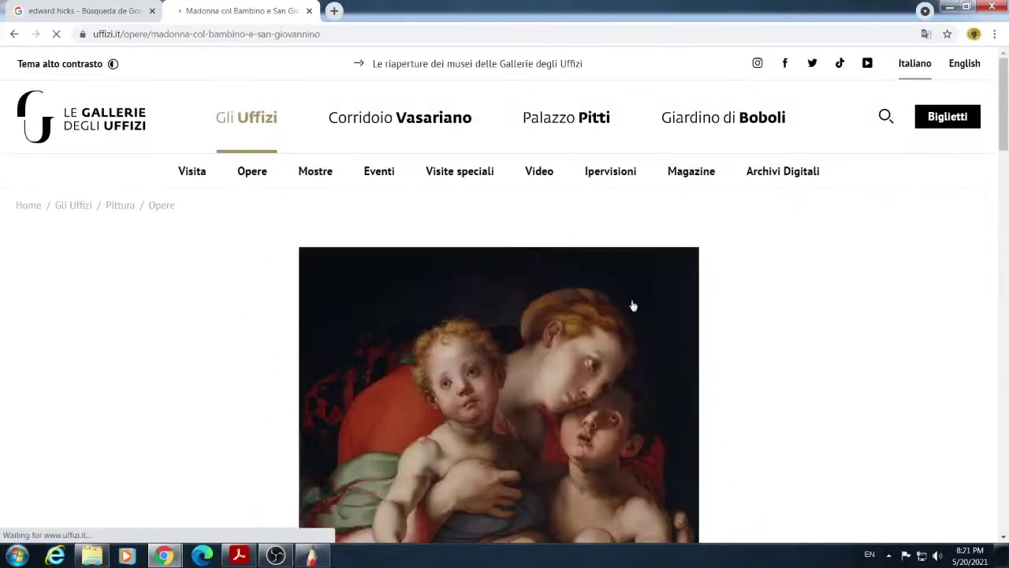
Enlarge the Madonna painting and examine the hand over the dark blue cloth and the skin of San Giovannino.
scroll(536, 334, "down", 3)
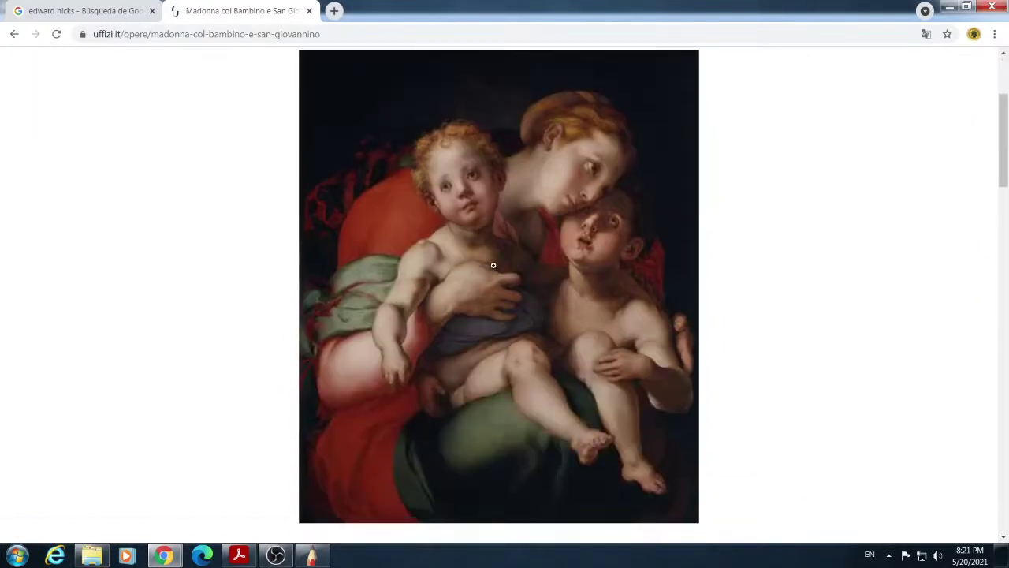
left_click(493, 265)
left_click(492, 331)
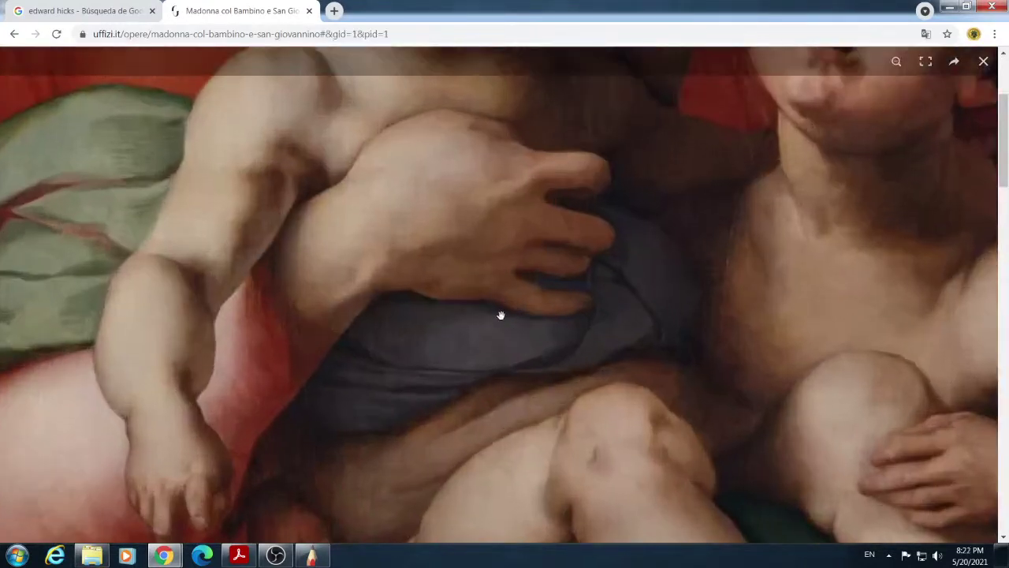
left_click_drag(524, 257, 455, 338)
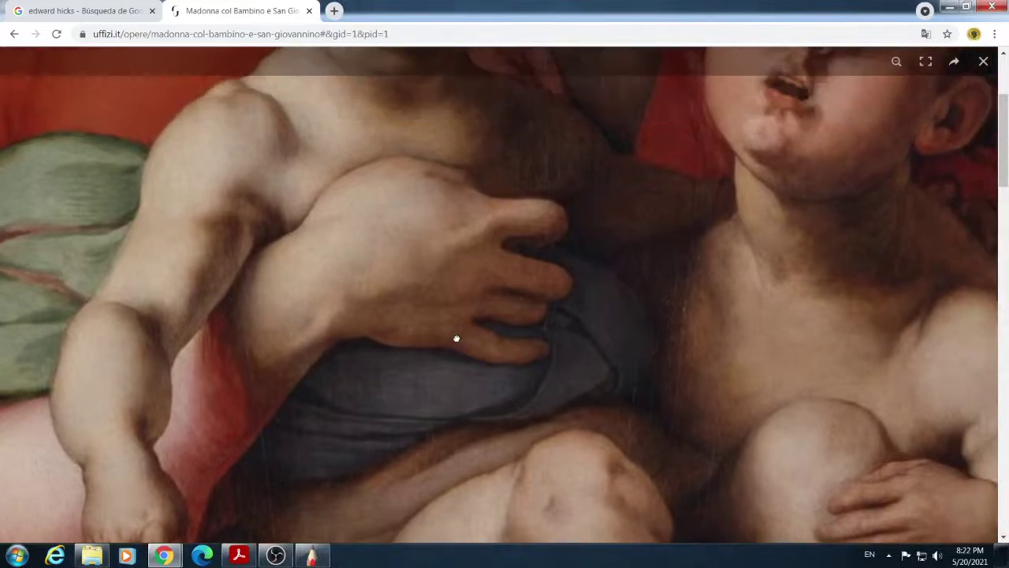
left_click_drag(561, 234, 421, 283)
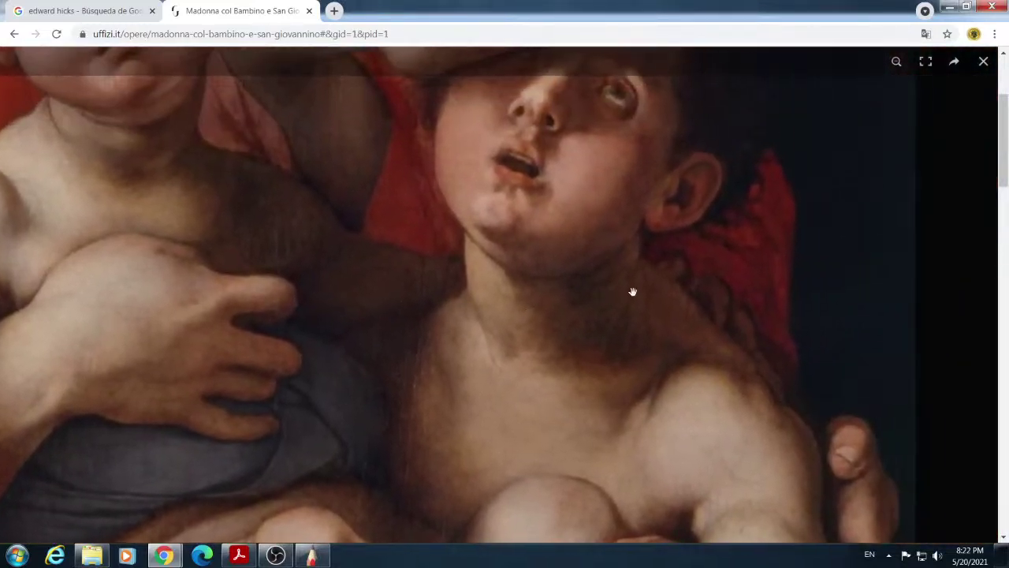
Examine the green and red drapery and the faces and hair of the child and the Madonna, and leave the enlarged view.
left_click(629, 308)
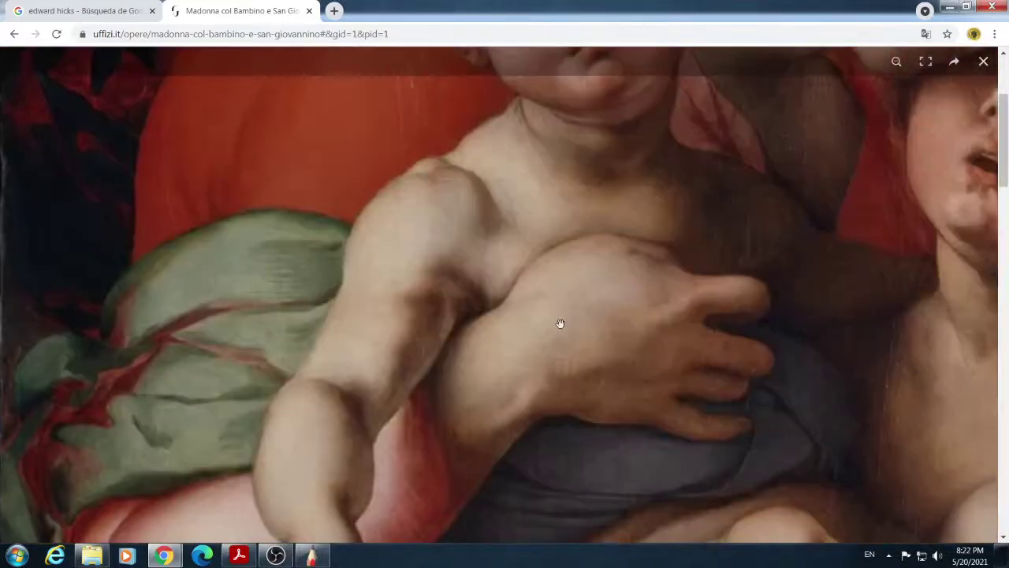
mouse_move(534, 214)
left_mouse_down()
mouse_move(460, 334)
mouse_move(482, 318)
left_mouse_up()
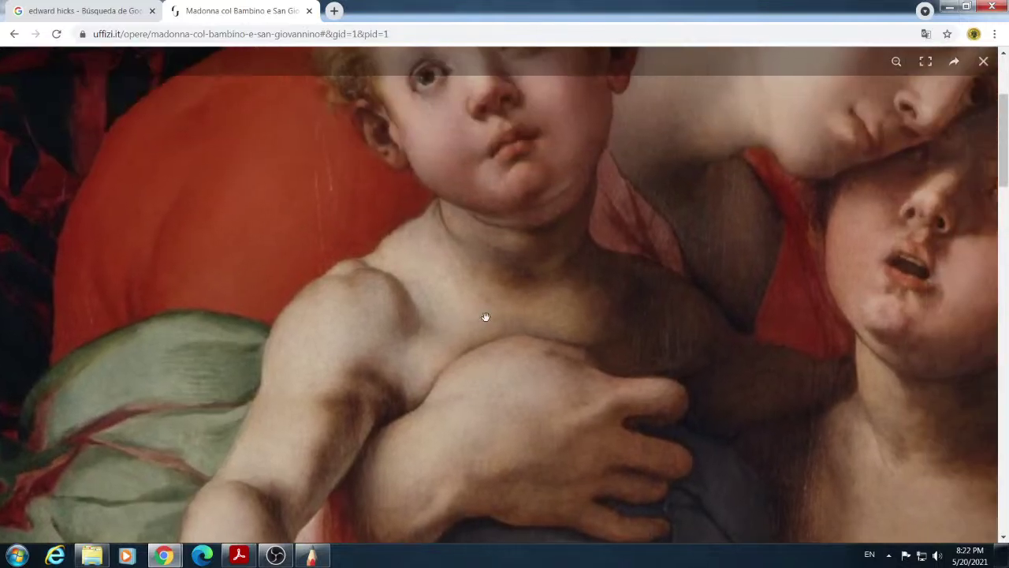
left_click_drag(485, 102, 378, 355)
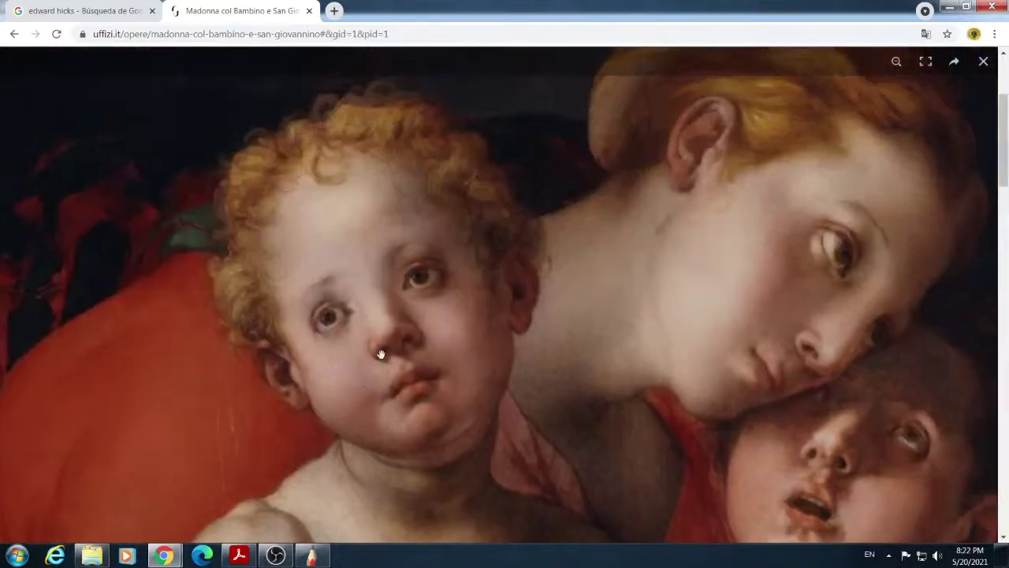
left_click_drag(624, 314, 545, 283)
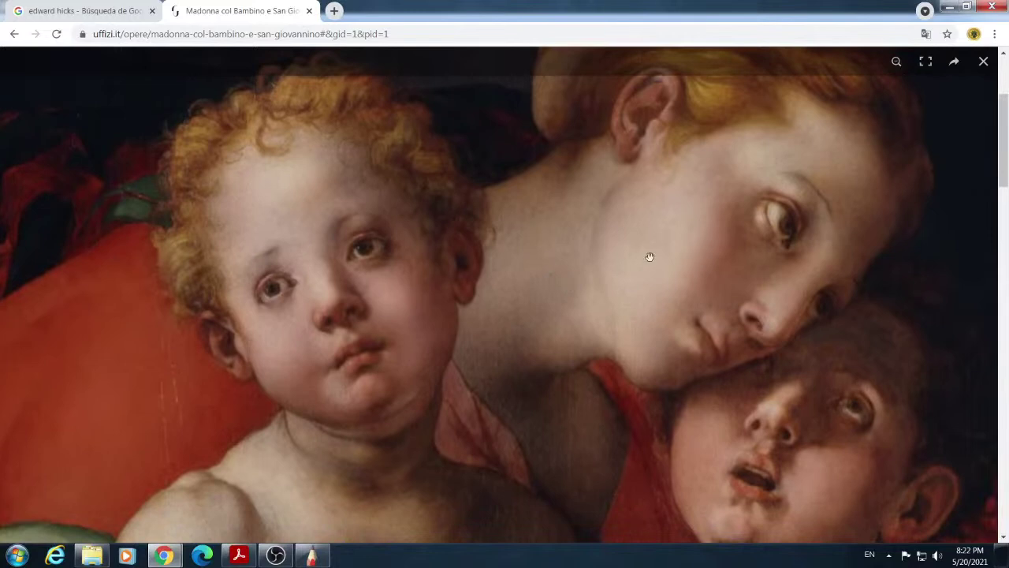
left_click(381, 245)
left_click(255, 207)
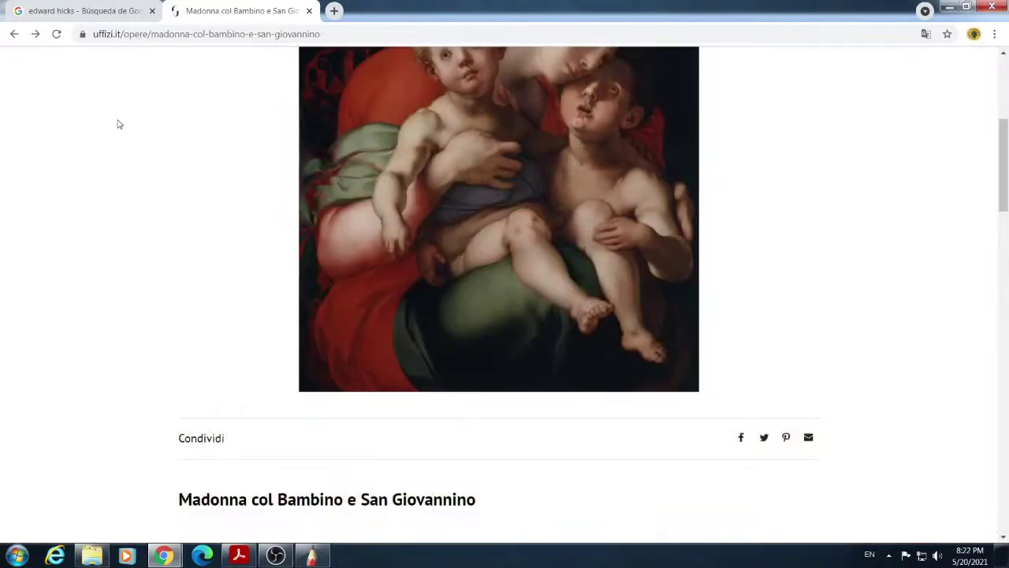
Go back to the Uffizi works listing and move on to page 4 of the works.
left_click(14, 34)
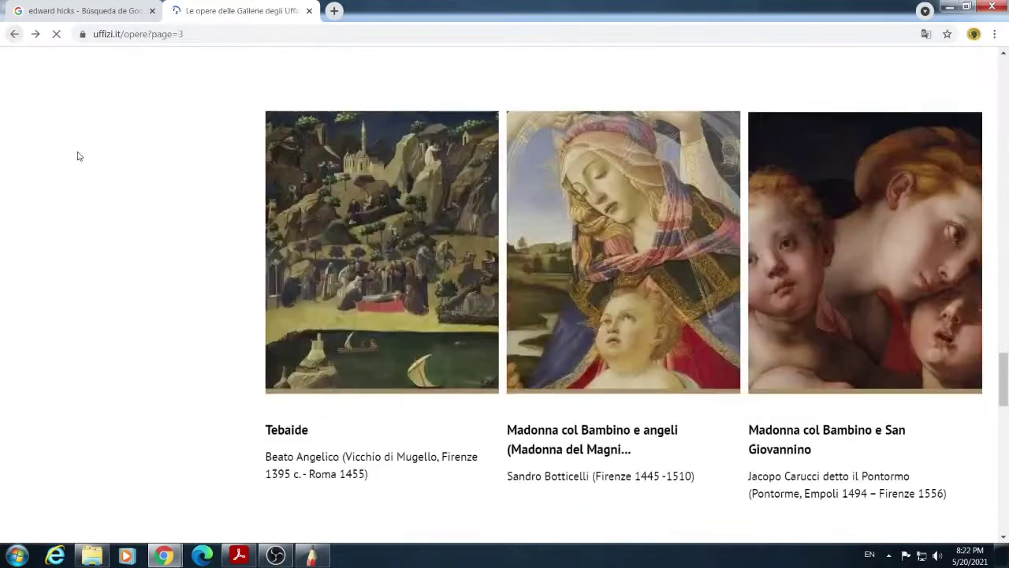
scroll(496, 347, "down", 6)
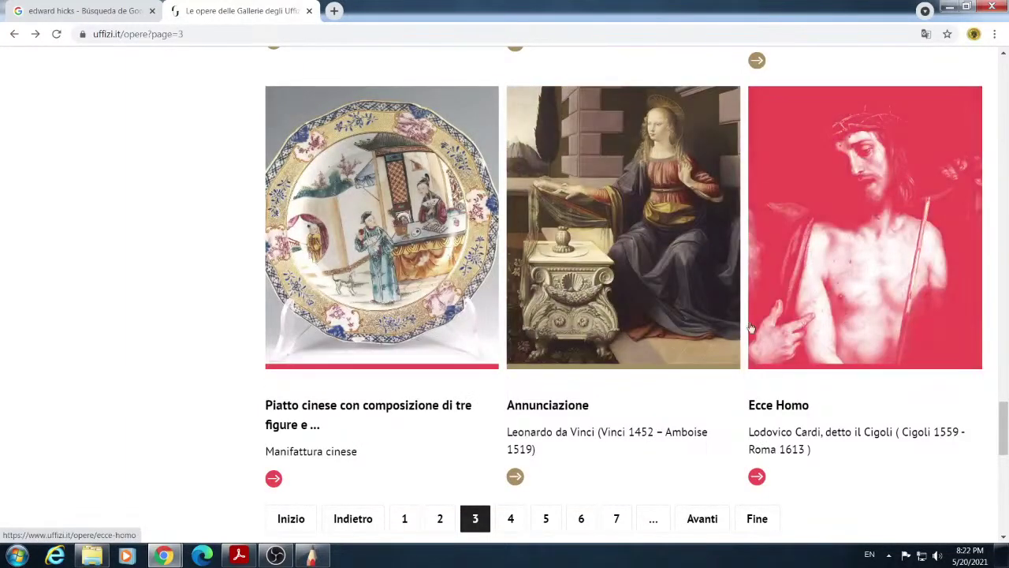
scroll(809, 223, "down", 3)
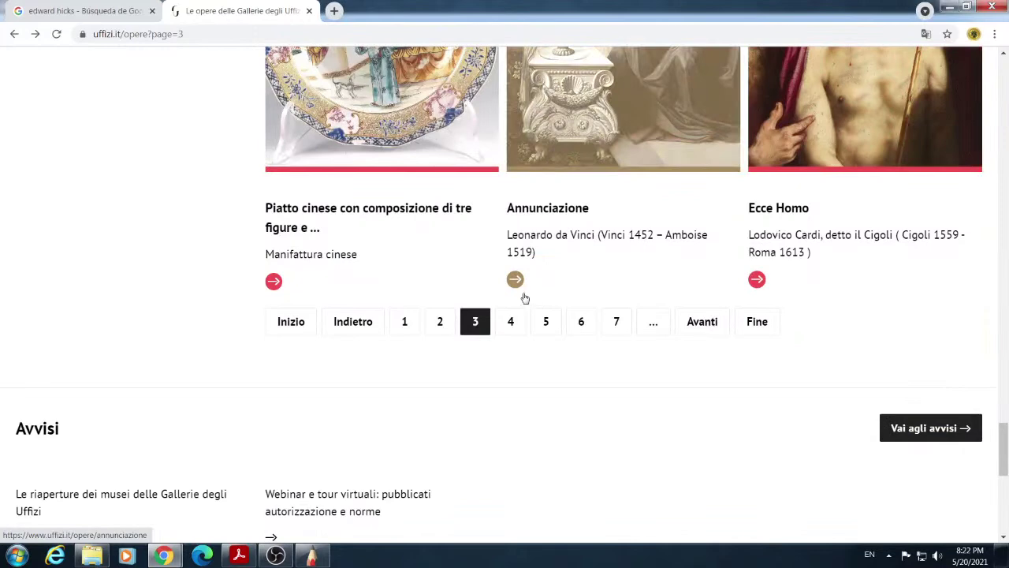
left_click(511, 323)
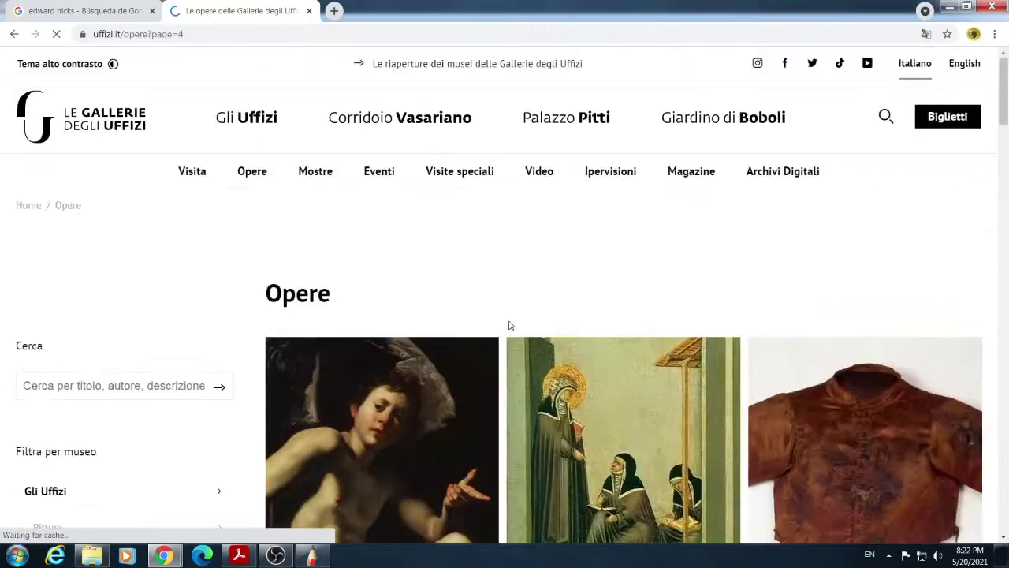
Look through the garments and Adorazione dei Magi paintings on page 4 of the works listing and move on to page 5.
scroll(440, 406, "down", 2)
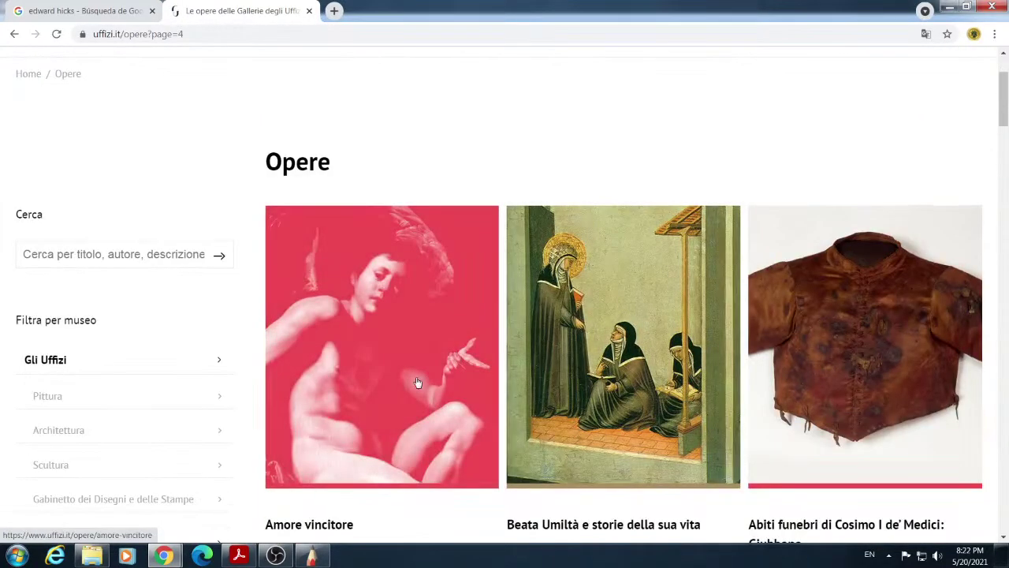
scroll(422, 387, "down", 2)
scroll(520, 403, "down", 15)
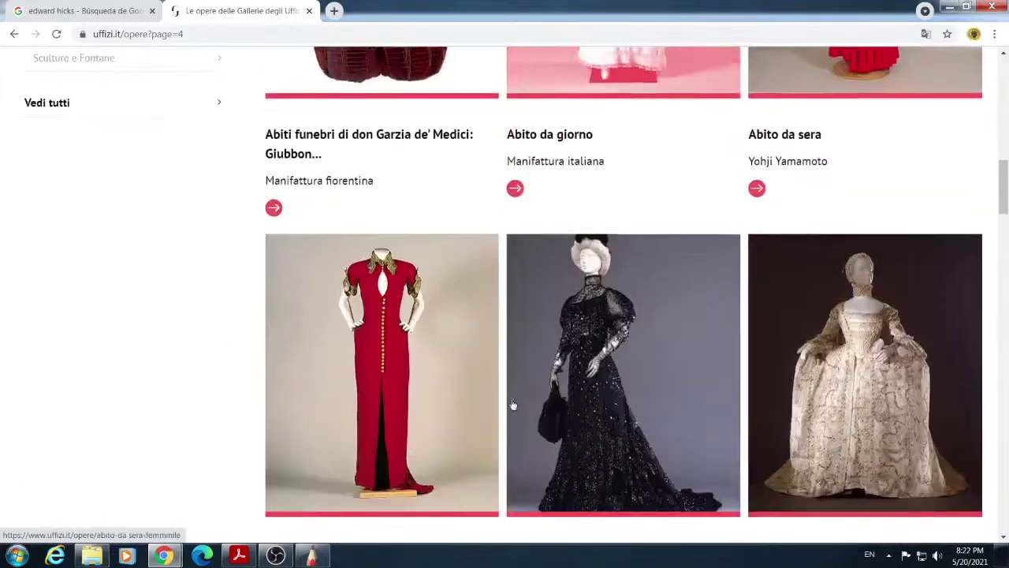
scroll(505, 404, "down", 10)
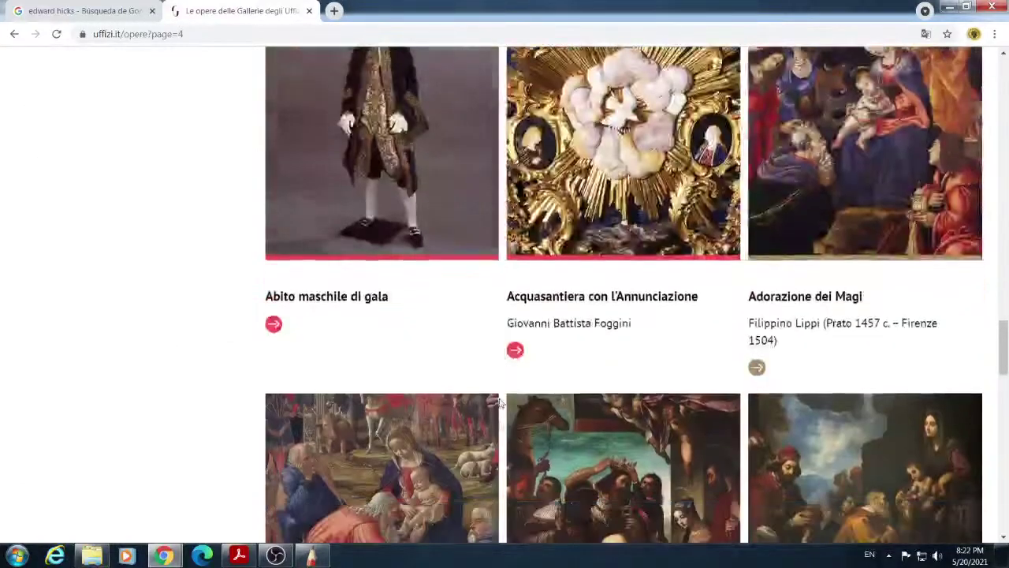
scroll(515, 409, "down", 1)
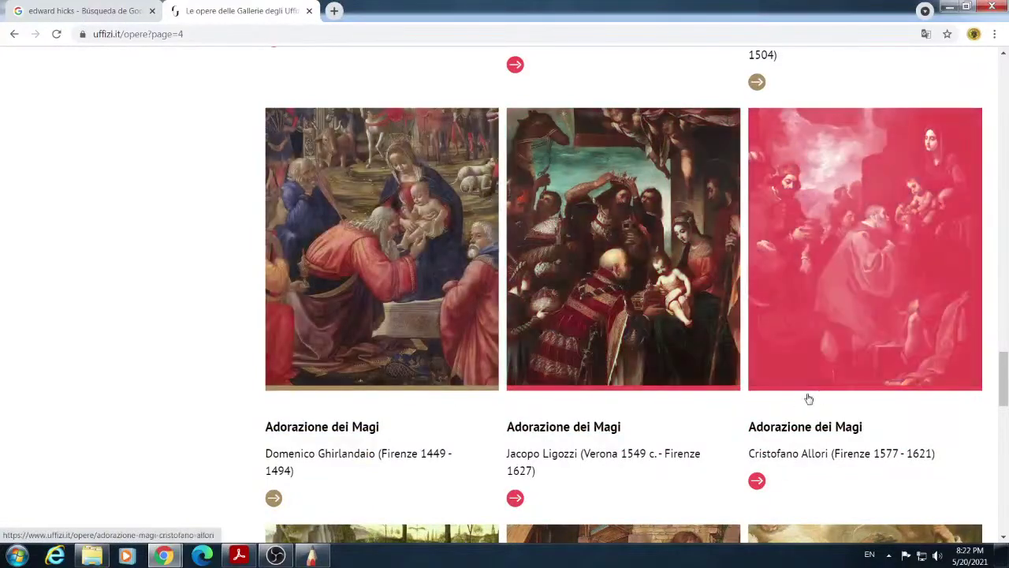
scroll(685, 365, "down", 4)
scroll(683, 369, "down", 6)
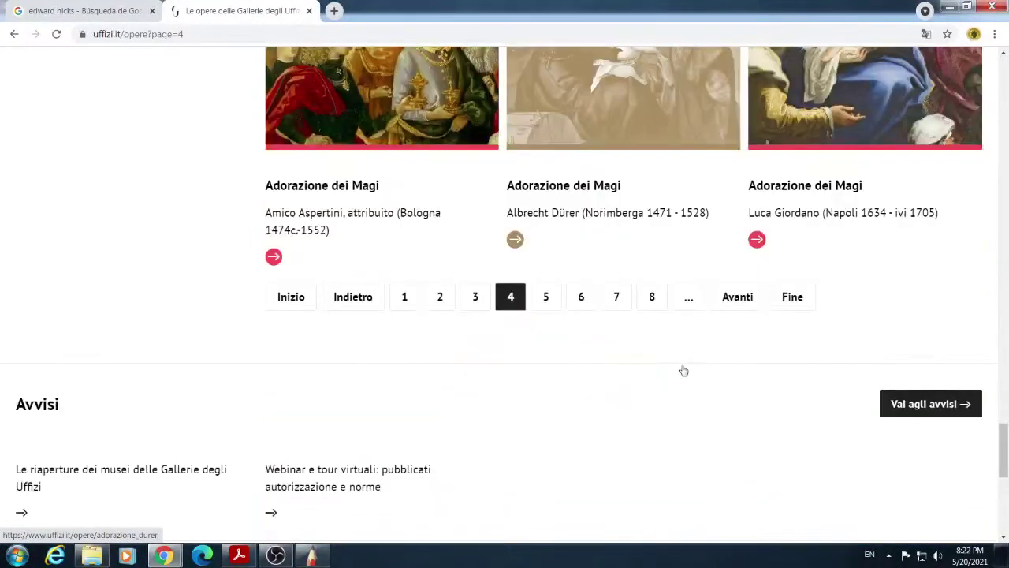
scroll(683, 370, "up", 3)
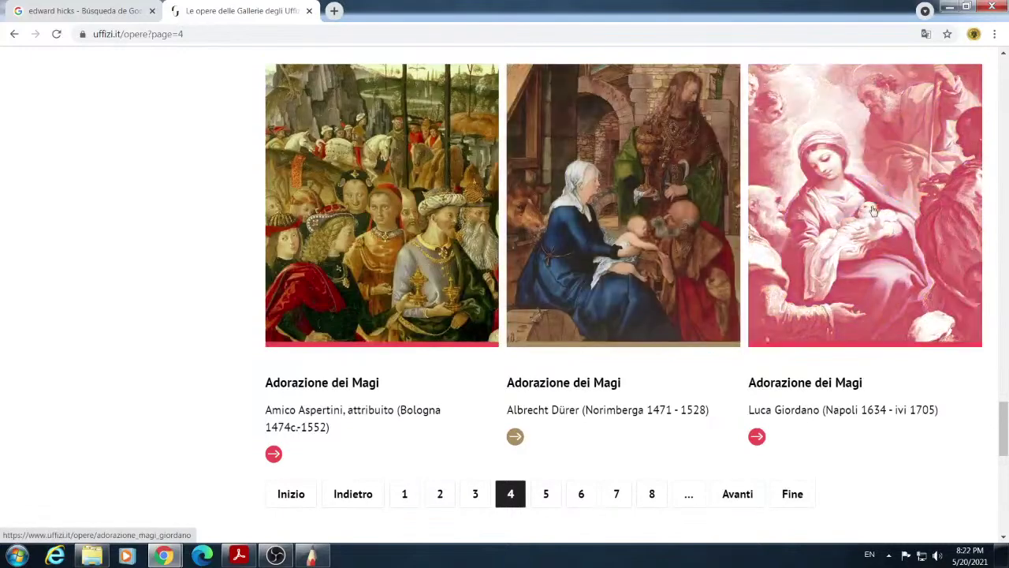
left_click(546, 493)
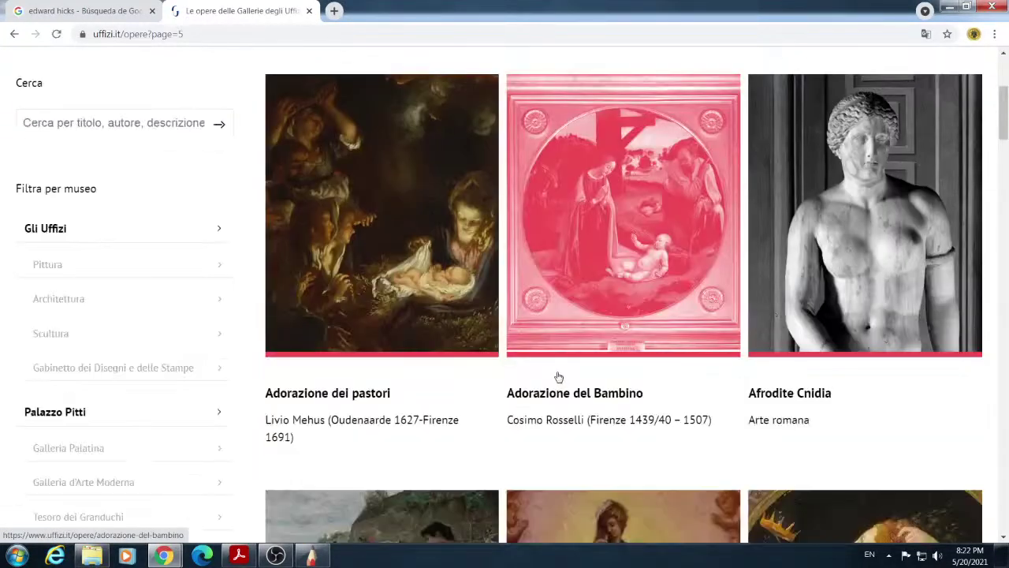
Look through the works on page 5 of the listing and open the painting "Angelica si cela a Ruggero".
scroll(555, 376, "down", 2)
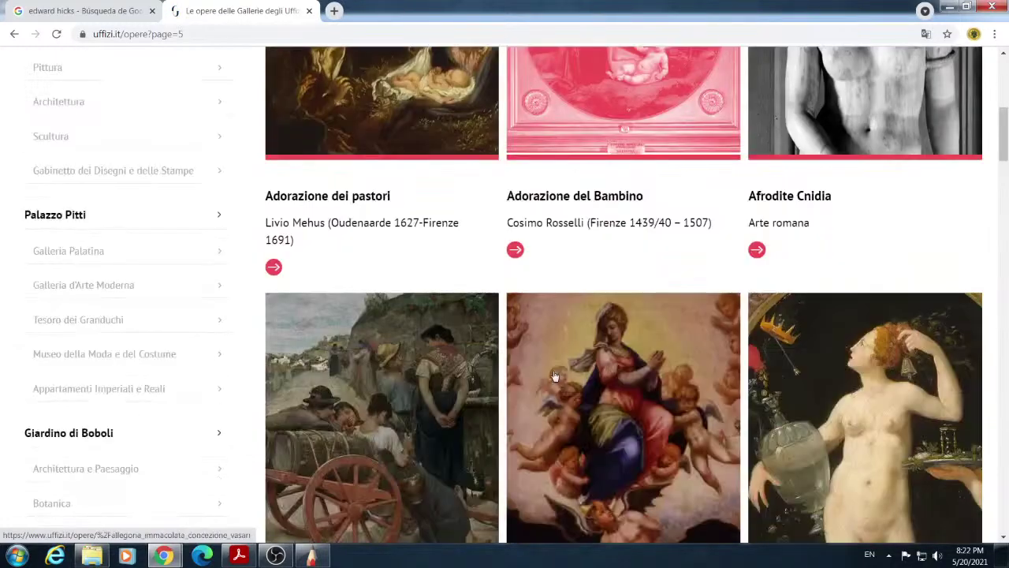
scroll(554, 376, "down", 2)
scroll(555, 376, "down", 2)
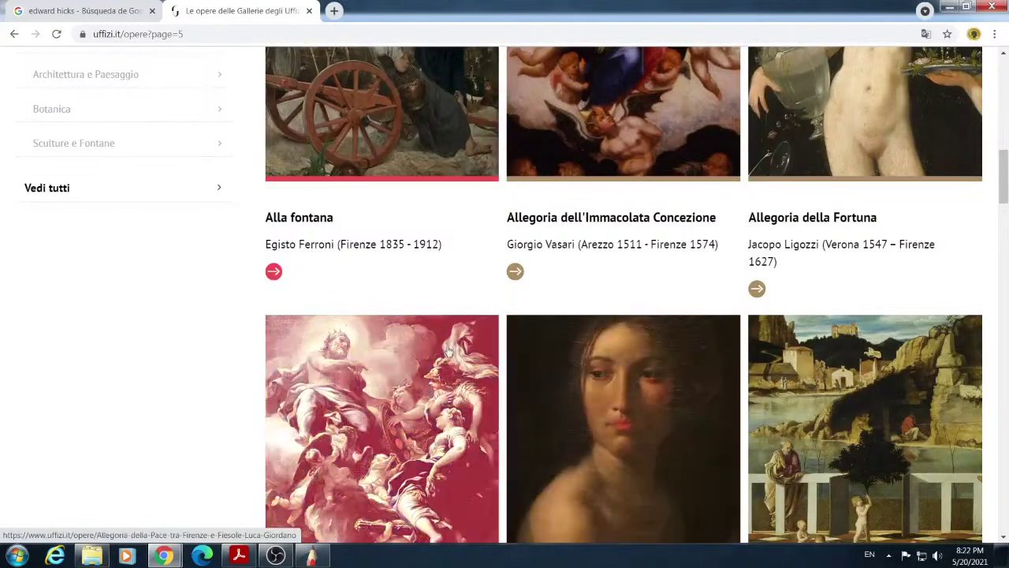
scroll(466, 340, "down", 3)
scroll(468, 328, "down", 1)
scroll(467, 330, "down", 2)
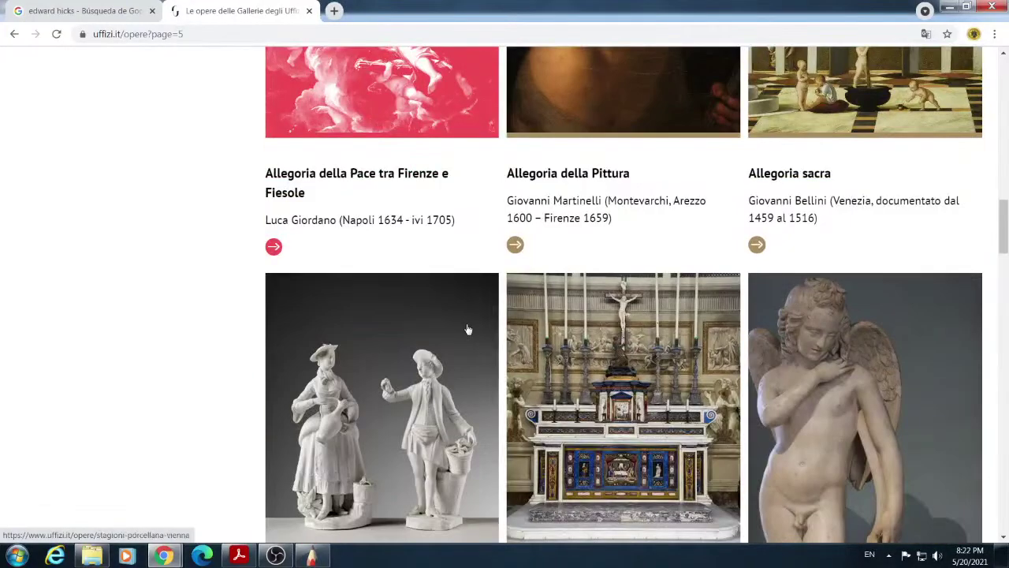
scroll(446, 338, "up", 3)
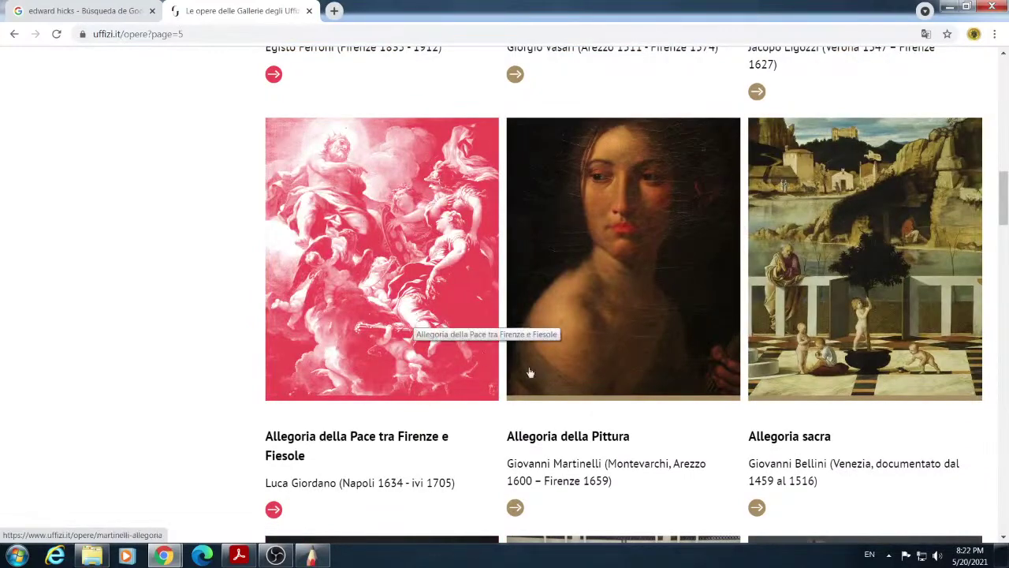
scroll(540, 361, "down", 5)
scroll(536, 363, "down", 4)
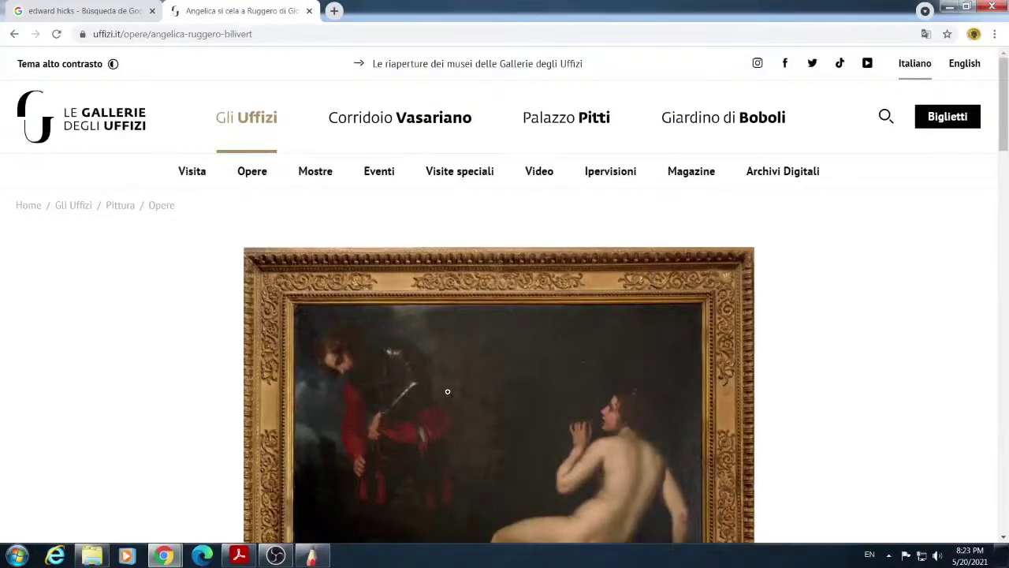
Enlarge the Angelica painting and examine the red sleeves, hands and armour of the standing male figure.
left_click(447, 391)
left_click(443, 332)
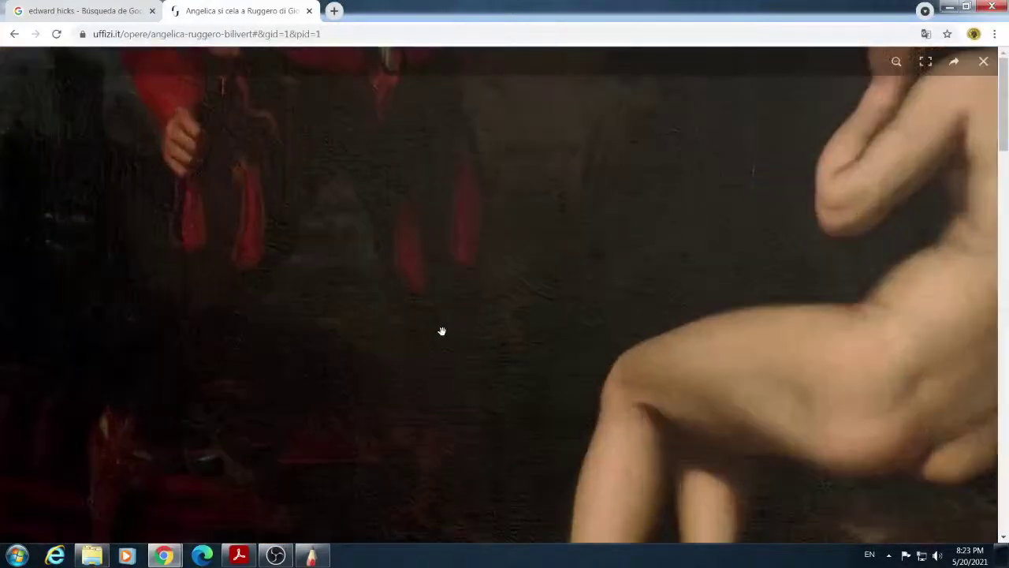
mouse_move(407, 253)
left_mouse_down()
mouse_move(439, 371)
mouse_move(457, 272)
mouse_move(453, 329)
mouse_move(469, 396)
left_mouse_up()
mouse_move(689, 286)
left_mouse_down()
mouse_move(401, 399)
mouse_move(626, 449)
mouse_move(607, 439)
mouse_move(518, 209)
left_mouse_up()
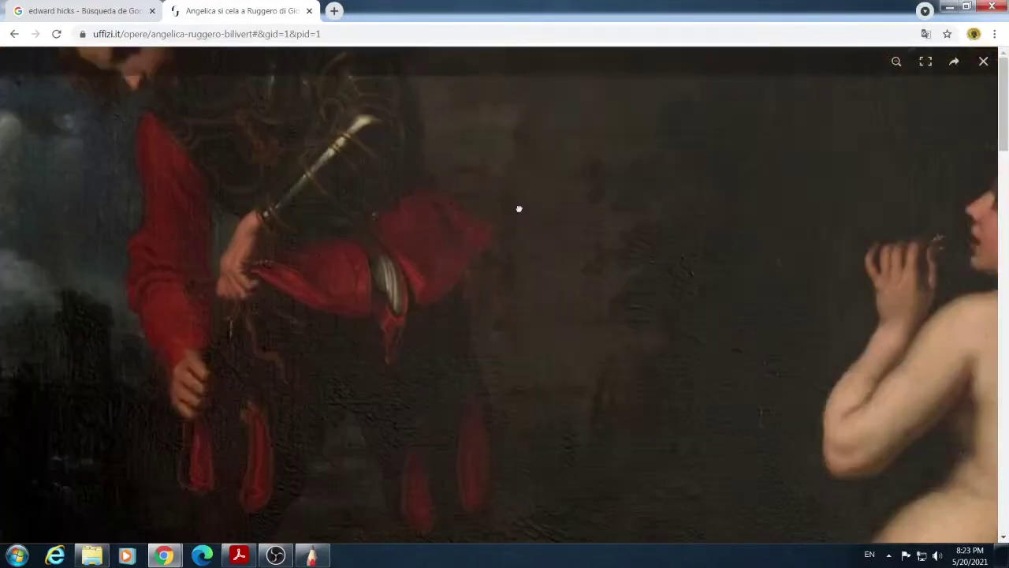
Examine the skin on Angelica's back, legs and feet against the dark background, and leave the enlarged view.
left_click_drag(628, 387, 491, 255)
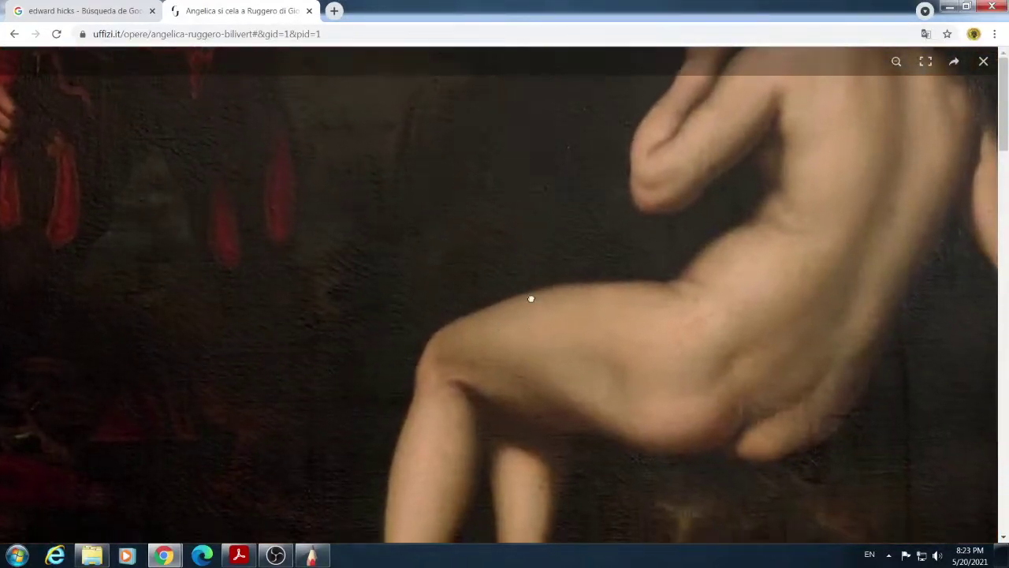
left_click_drag(532, 297, 474, 237)
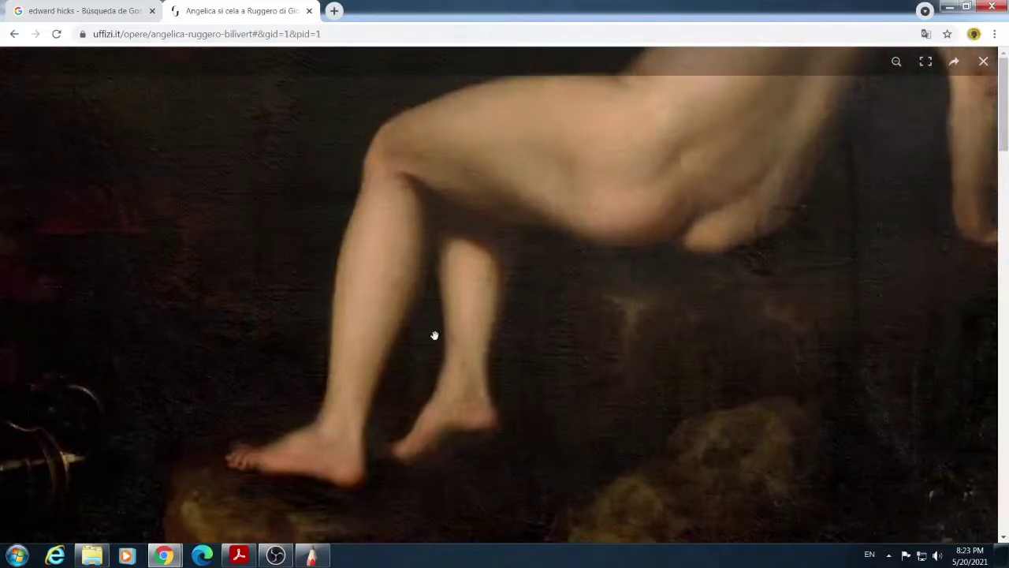
left_click_drag(479, 374, 736, 477)
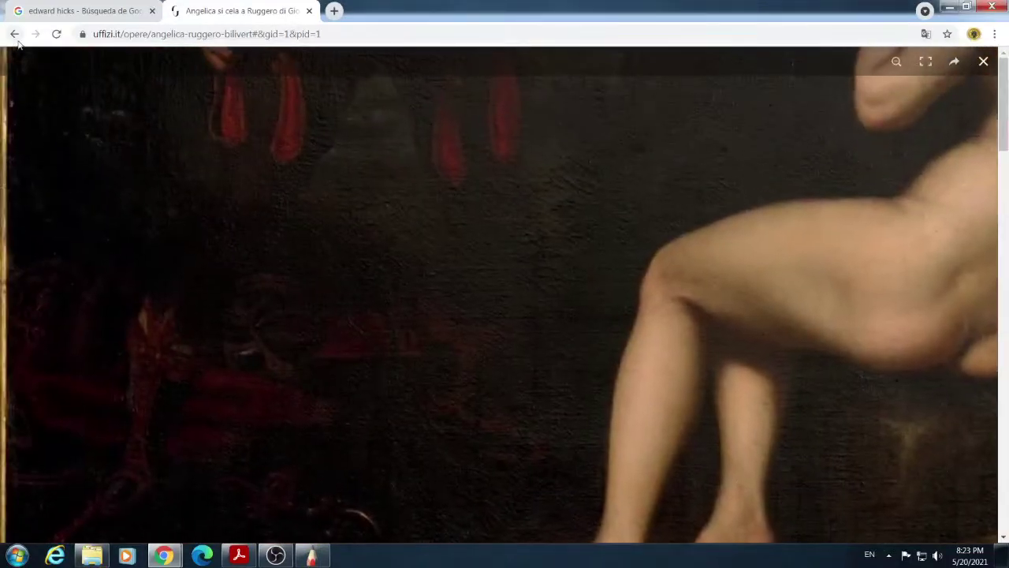
left_click(14, 34)
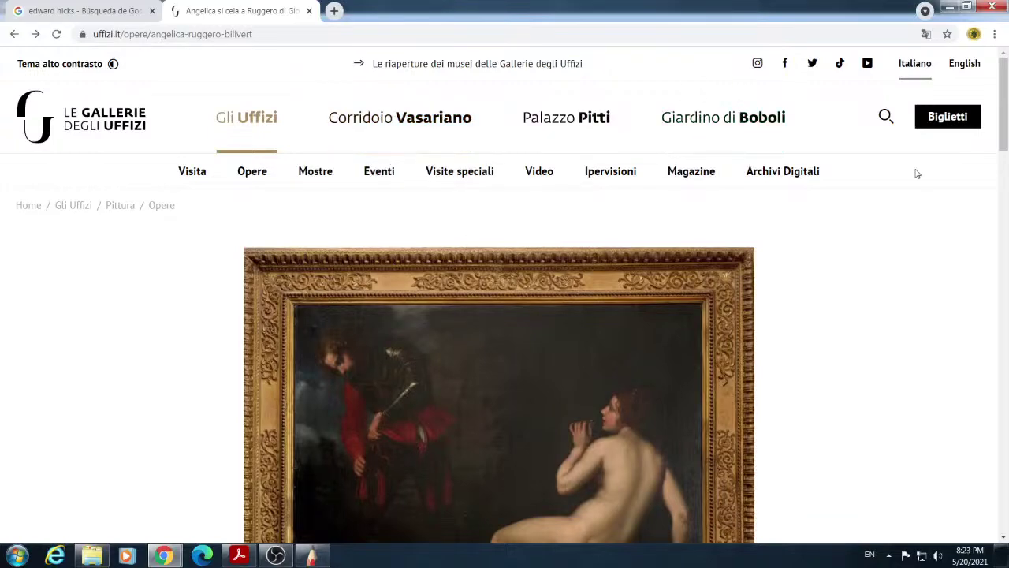
Search the Uffizi website for "tintoretto" and open the work "San Giovanni Evangelista e San Francesco d'Assisi".
left_click(885, 118)
type("tin")
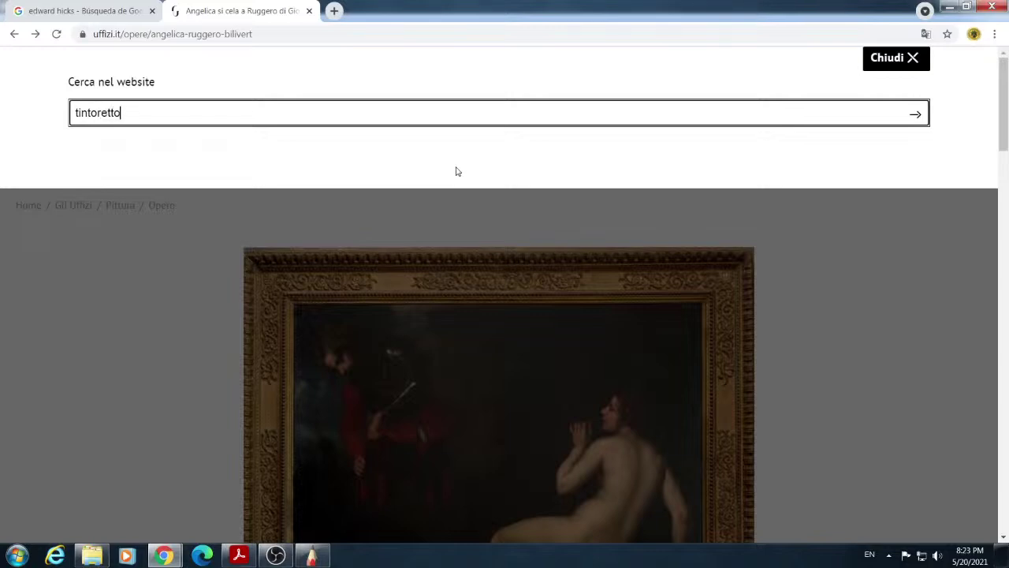
type("toretto")
key("Return")
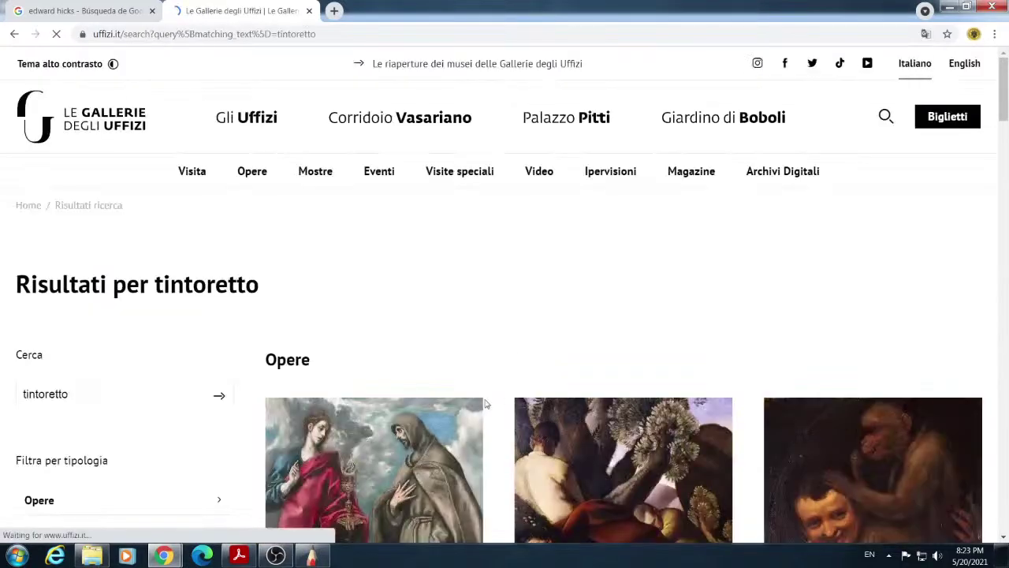
scroll(498, 400, "down", 3)
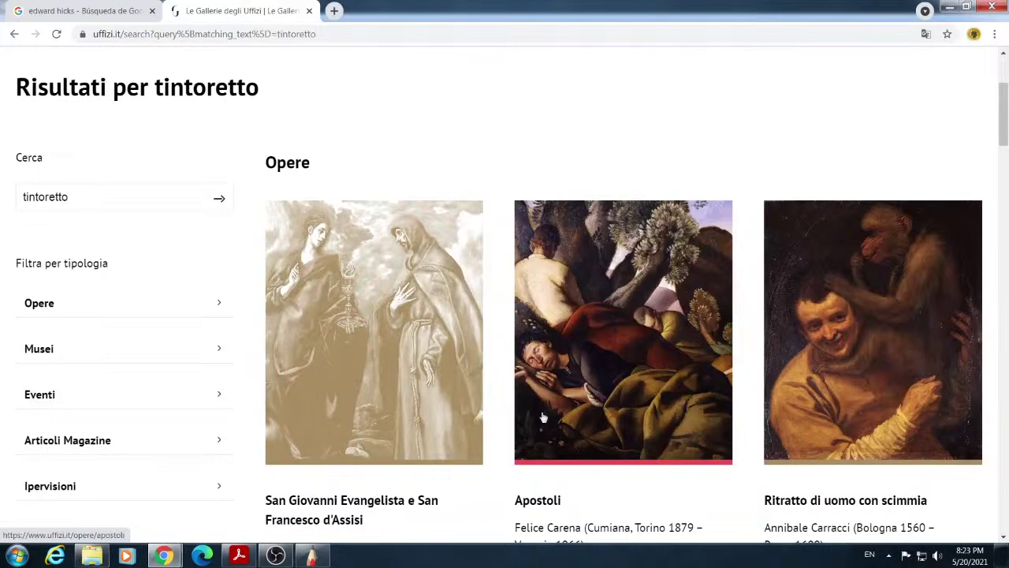
left_click(450, 392)
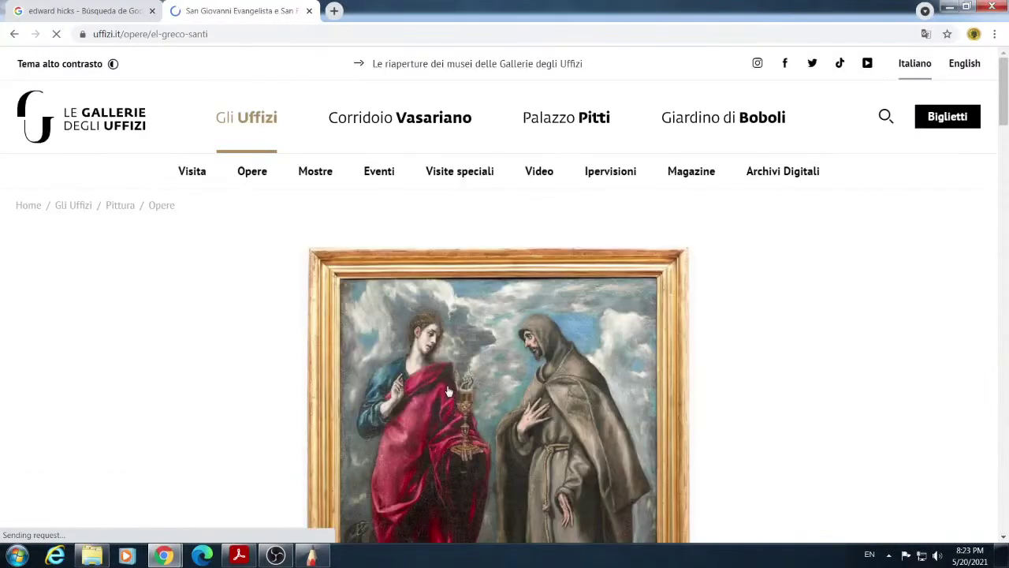
Enlarge El Greco's painting of San Giovanni Evangelista and San Francesco, examine both figures up close, and return to its page.
left_click(473, 388)
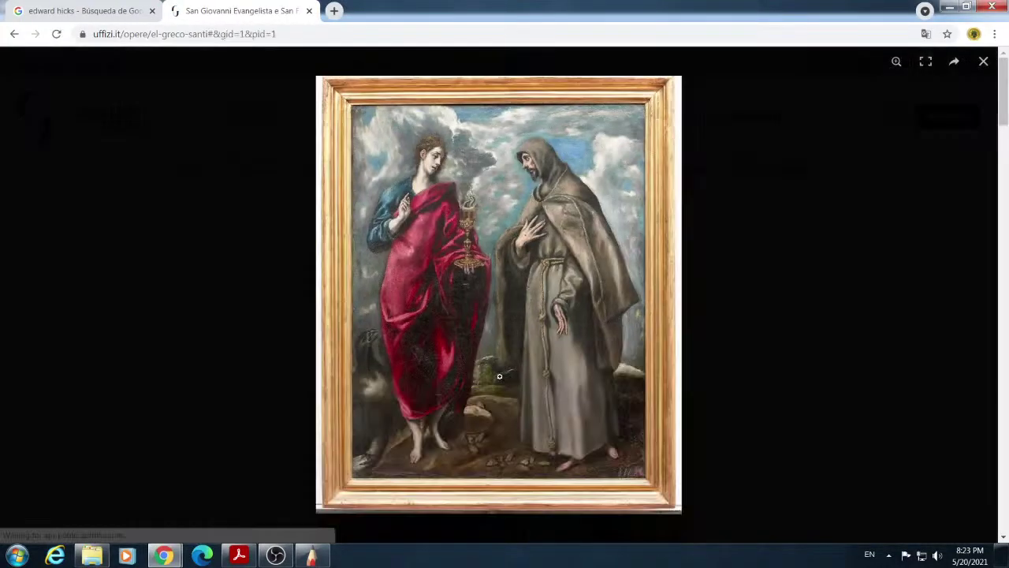
left_click(536, 308)
left_click_drag(494, 216, 654, 311)
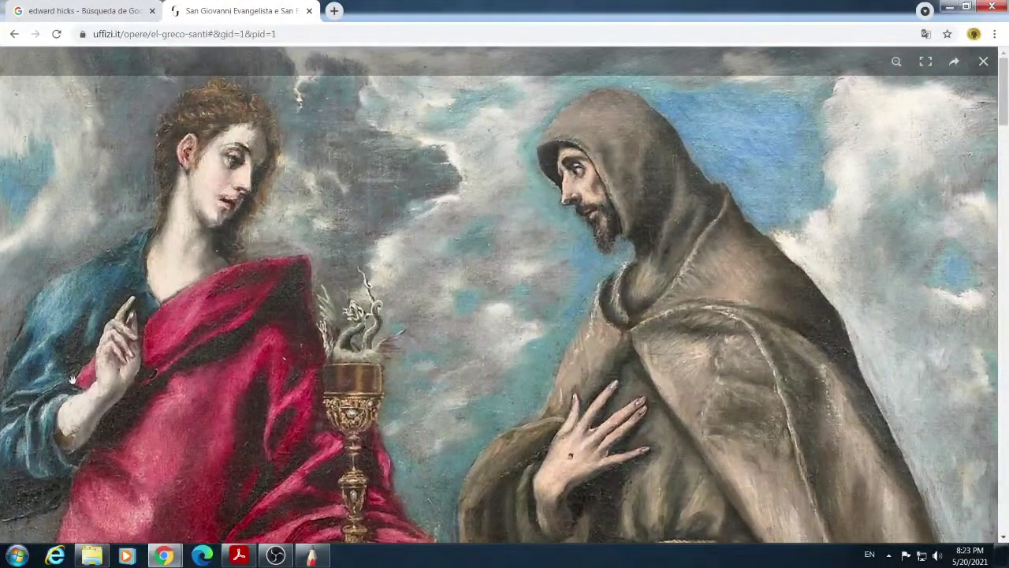
scroll(316, 188, "up", 3)
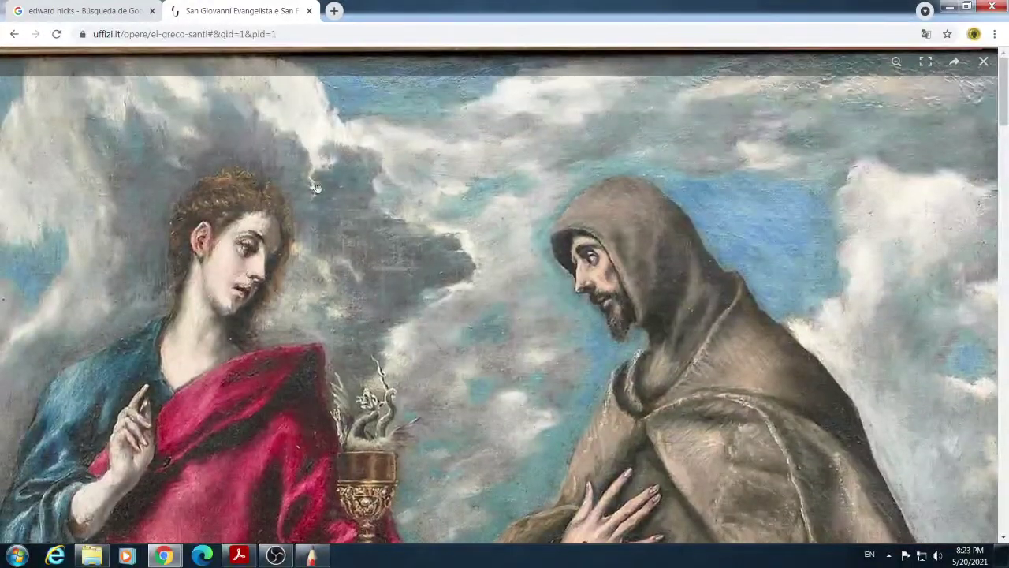
left_click_drag(578, 273, 442, 212)
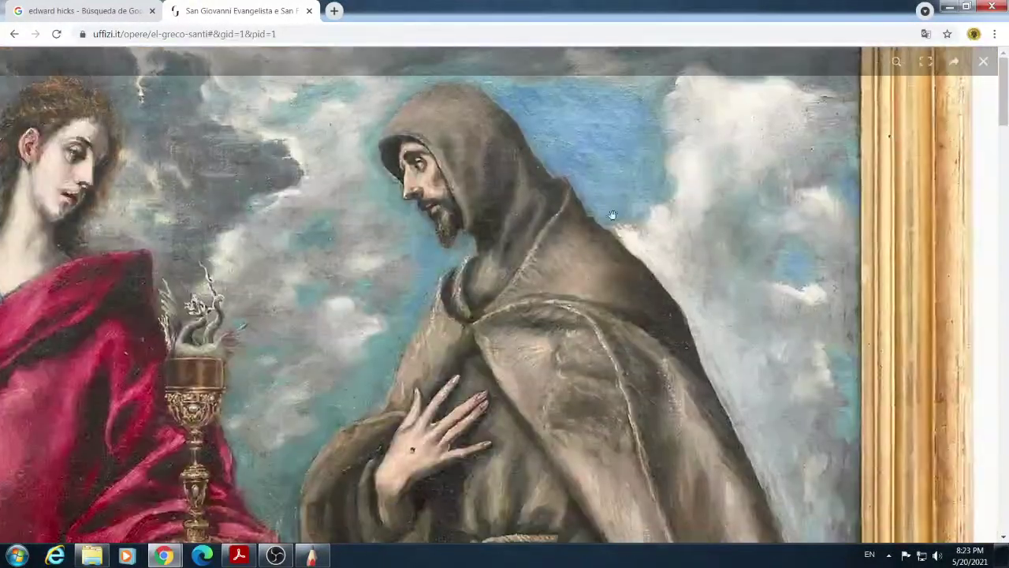
mouse_move(503, 341)
left_mouse_down()
mouse_move(552, 237)
mouse_move(489, 450)
mouse_move(505, 316)
mouse_move(484, 278)
mouse_move(419, 294)
left_mouse_up()
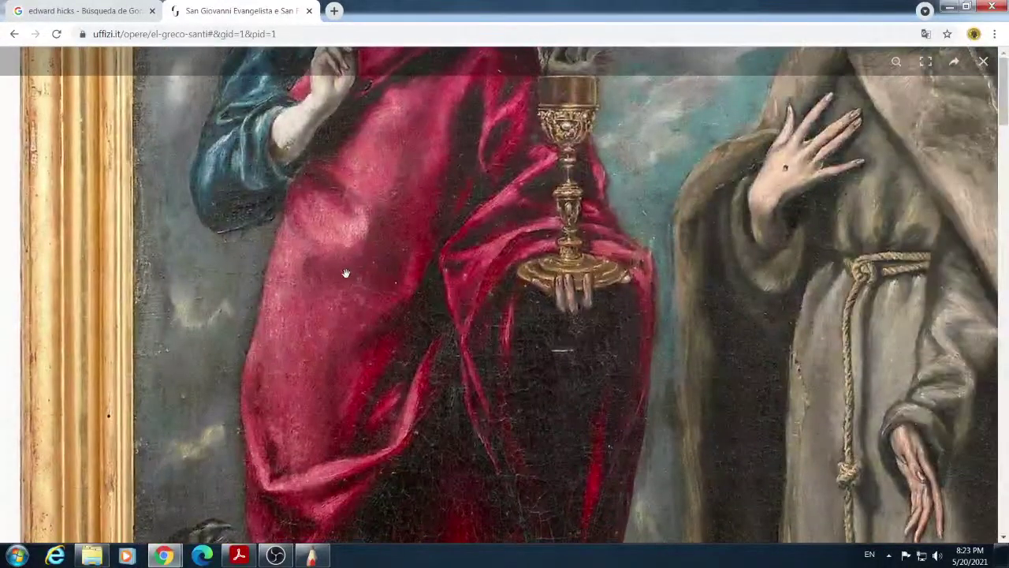
left_click(22, 35)
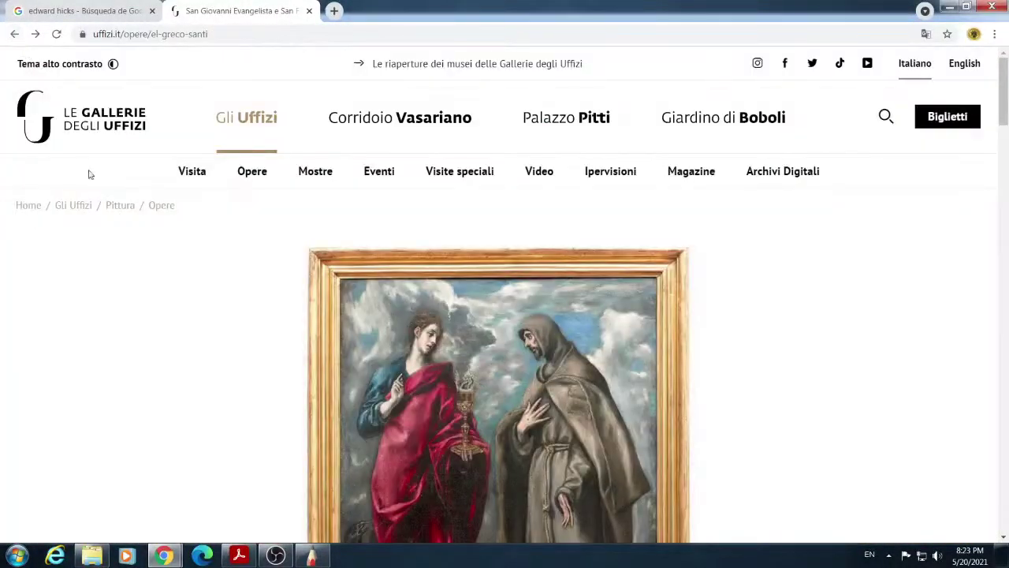
Check the painting's description, return to the tintoretto search results, and look through the listed works, museums and events.
scroll(455, 386, "down", 4)
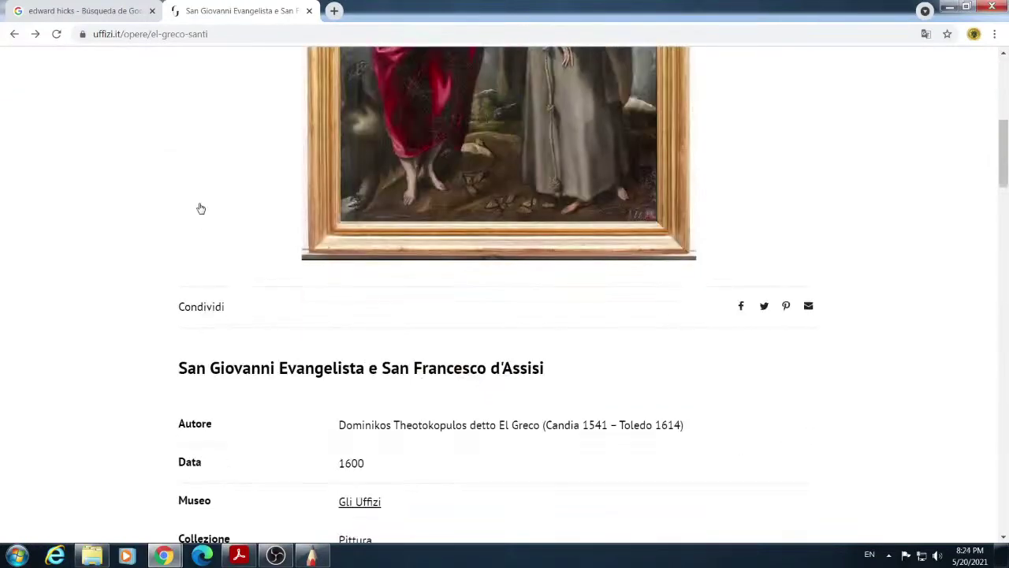
left_click(14, 34)
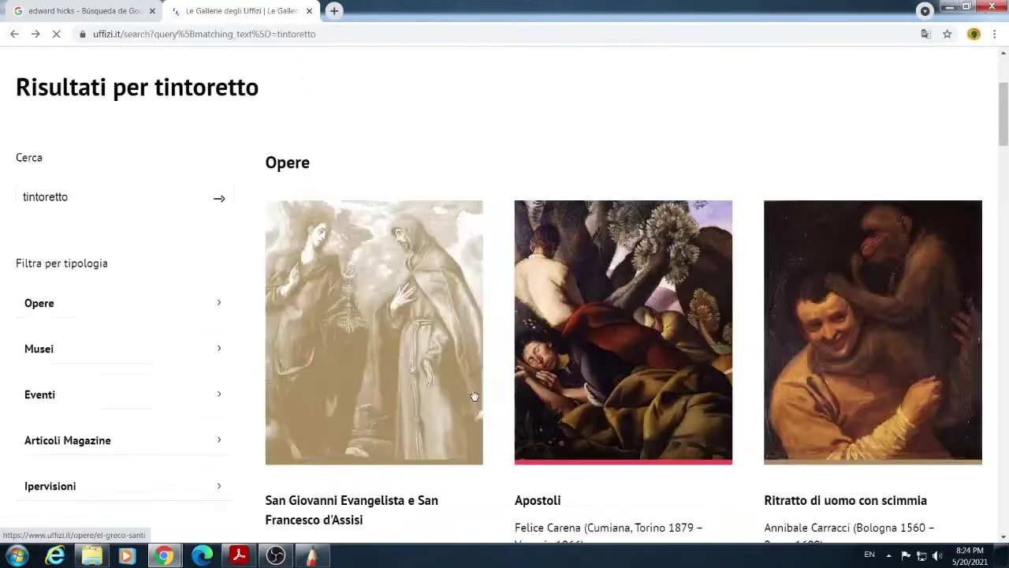
scroll(619, 410, "down", 4)
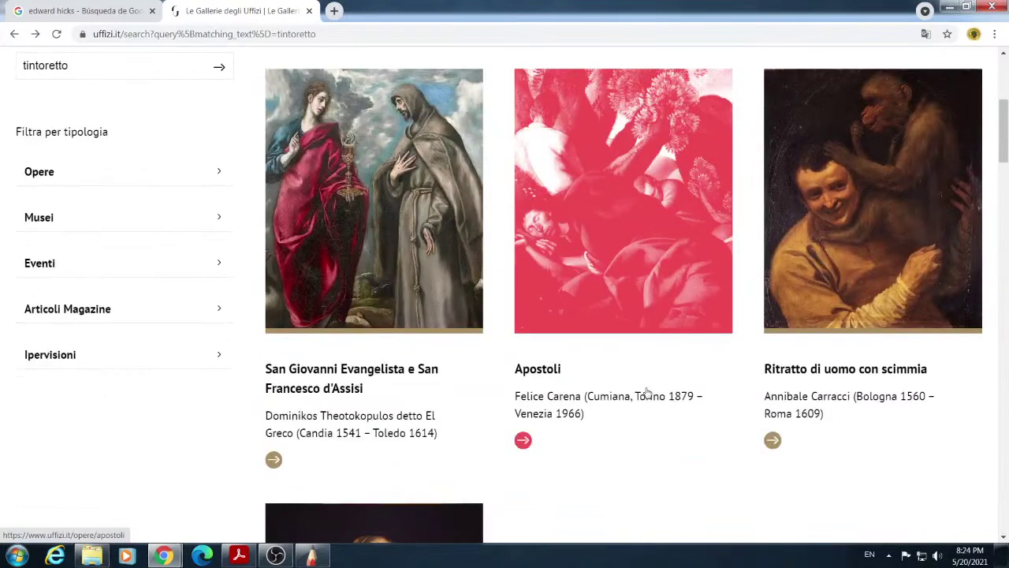
scroll(595, 381, "down", 2)
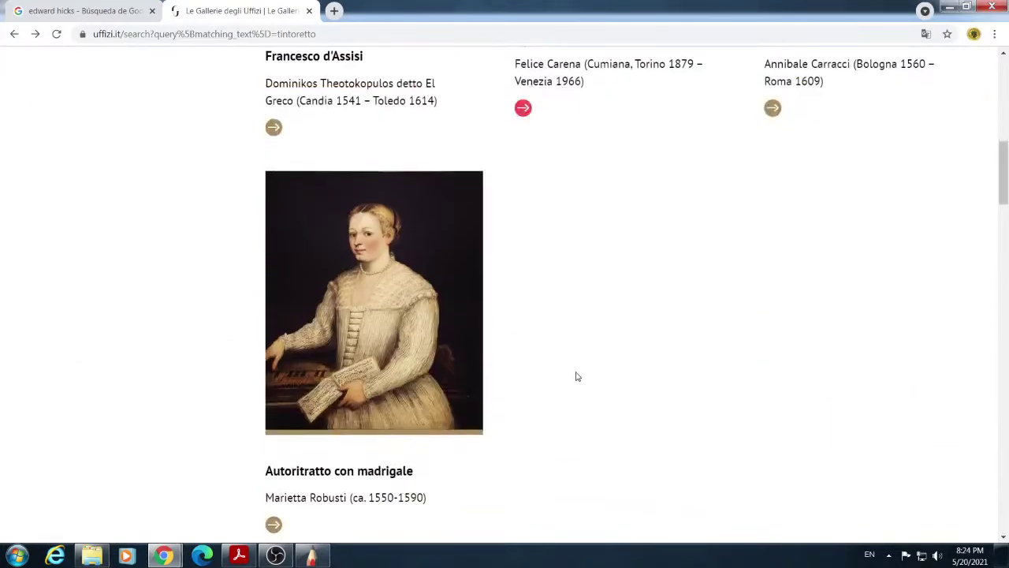
scroll(576, 377, "down", 3)
scroll(572, 376, "down", 3)
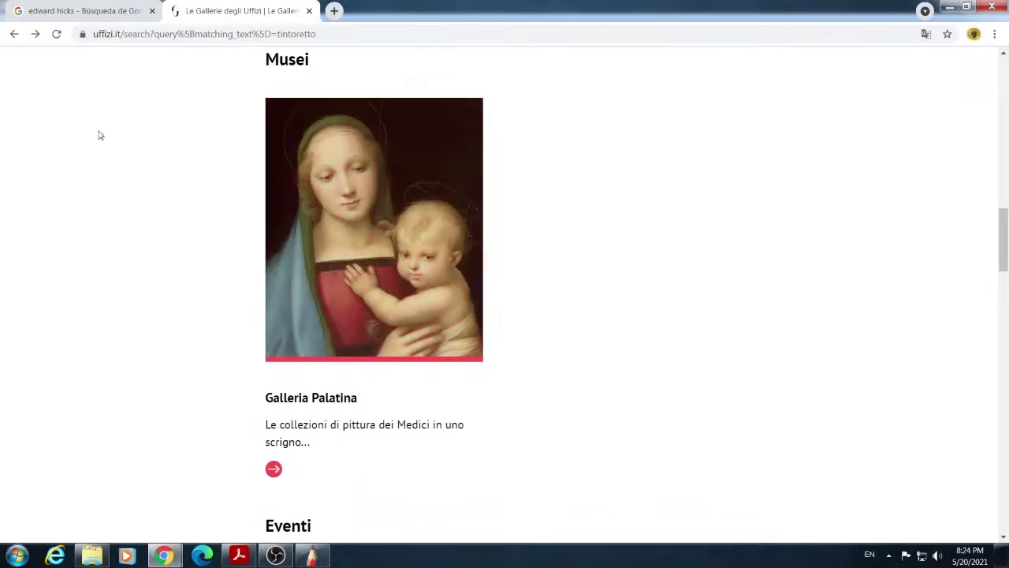
scroll(165, 208, "down", 5)
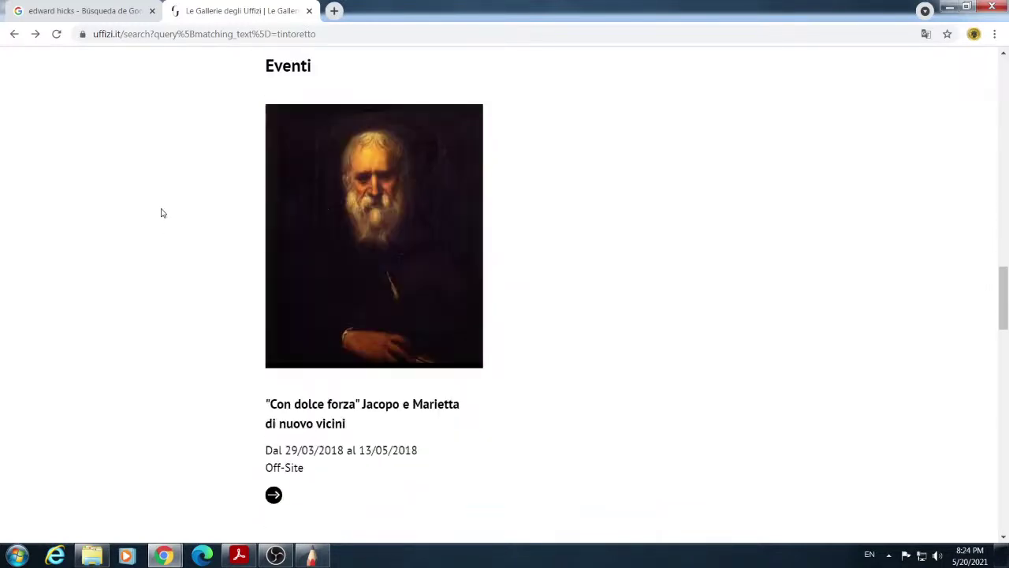
Look through the event page "Con dolce forza" Jacopo e Marietta di nuovo vicini and return to the search results.
left_click(411, 189)
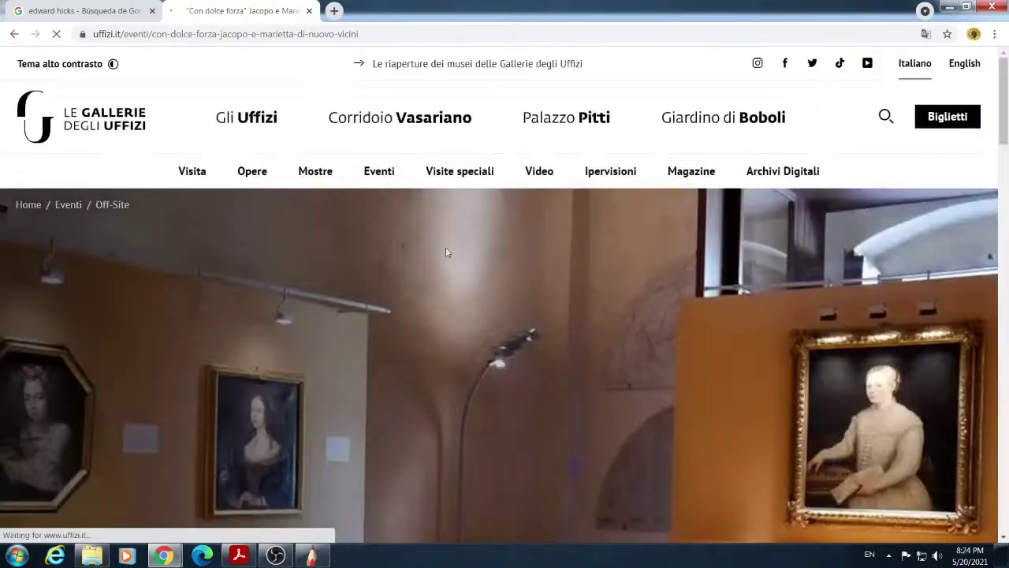
scroll(386, 228, "down", 2)
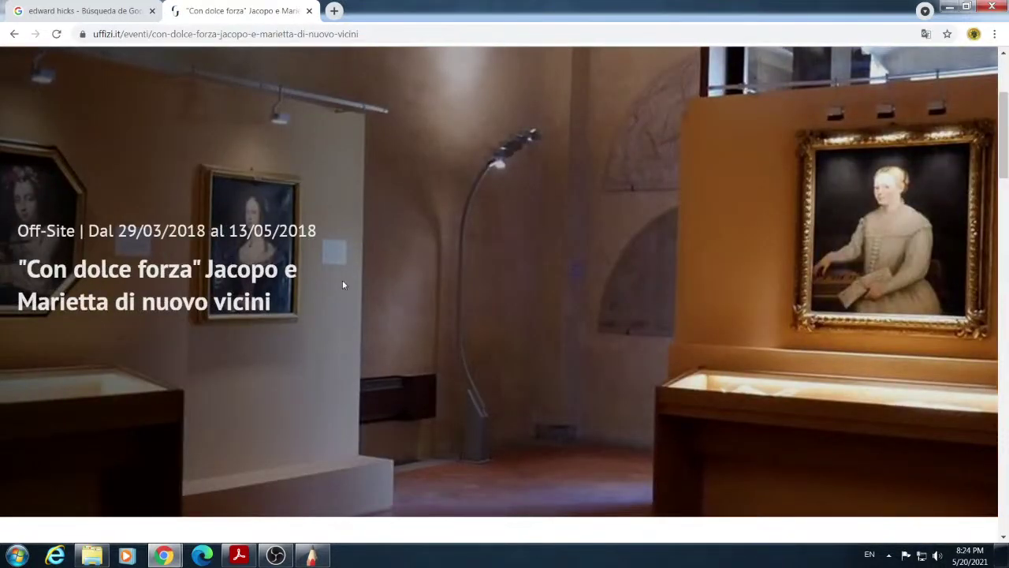
scroll(343, 283, "down", 8)
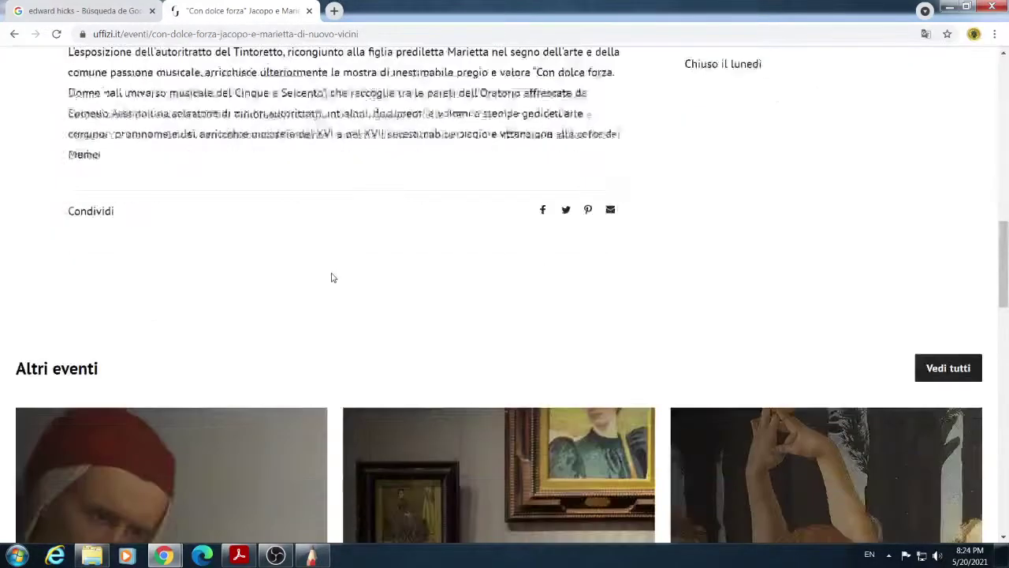
scroll(332, 277, "down", 7)
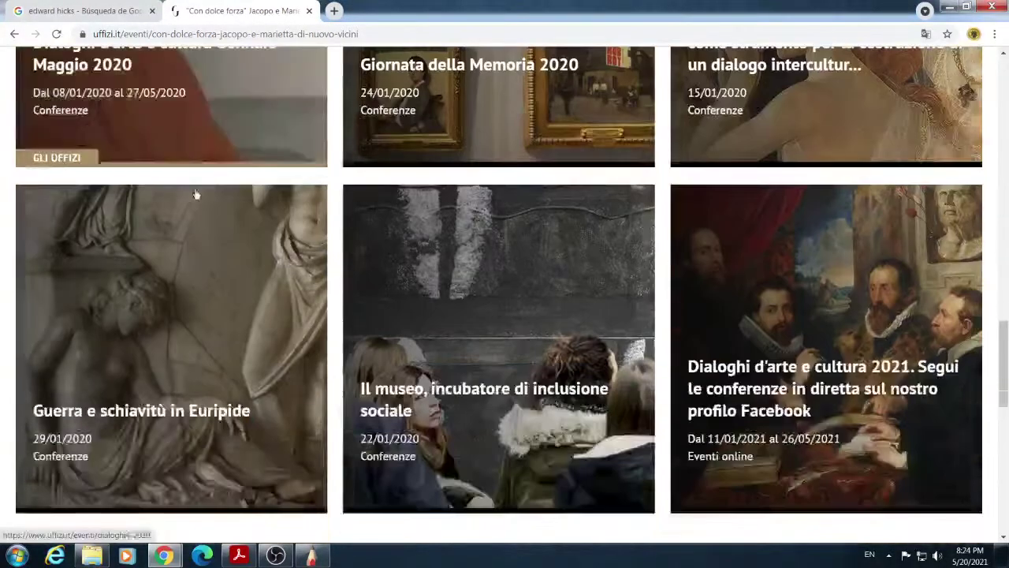
key("alt+Left")
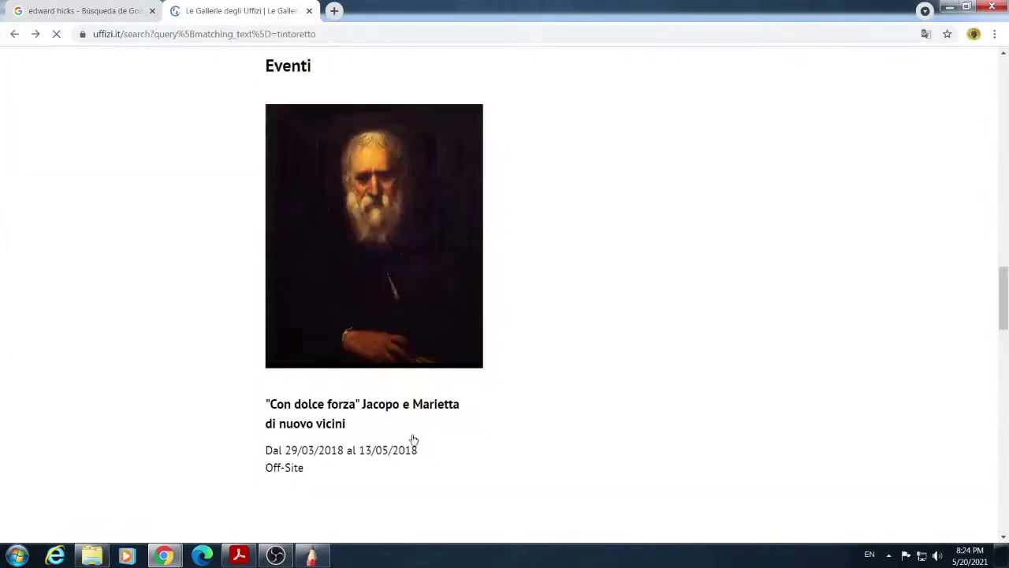
Look through the remaining tintoretto results, from the magazine articles to the Ipervisioni virtual tour.
scroll(412, 354, "down", 7)
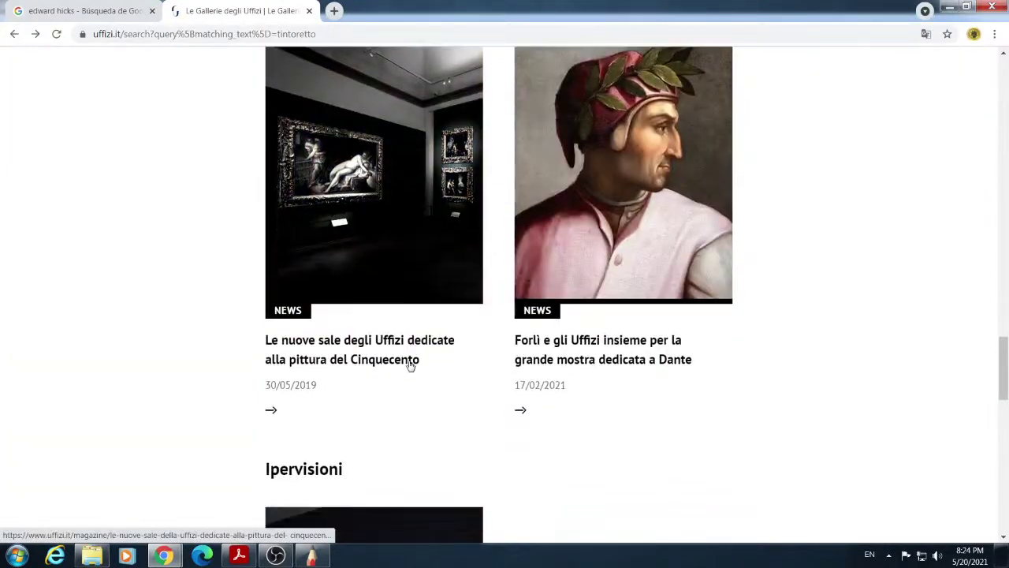
scroll(408, 364, "down", 3)
scroll(407, 367, "down", 4)
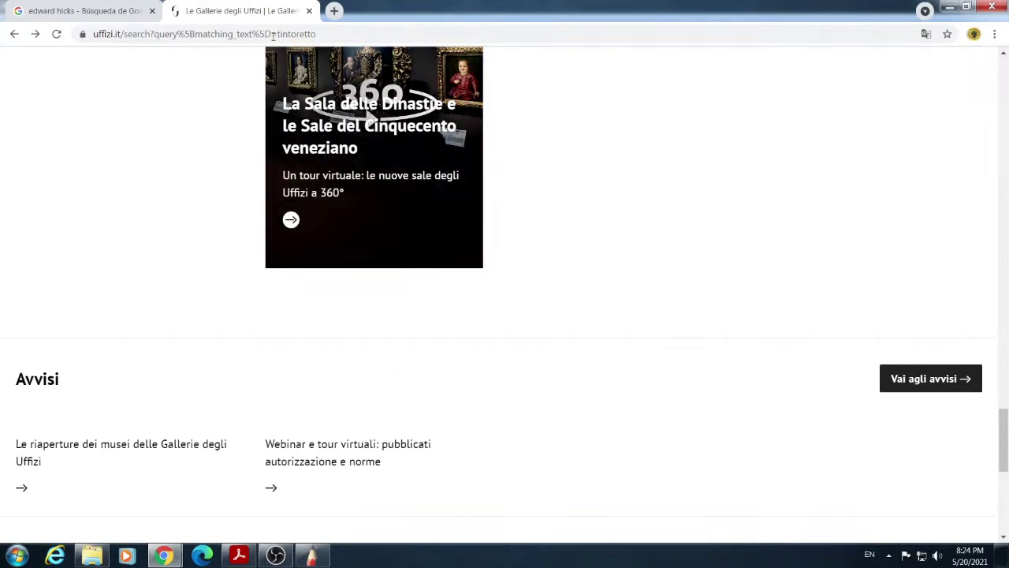
Leave the Uffizi site and go to the Google home page.
left_click(324, 35)
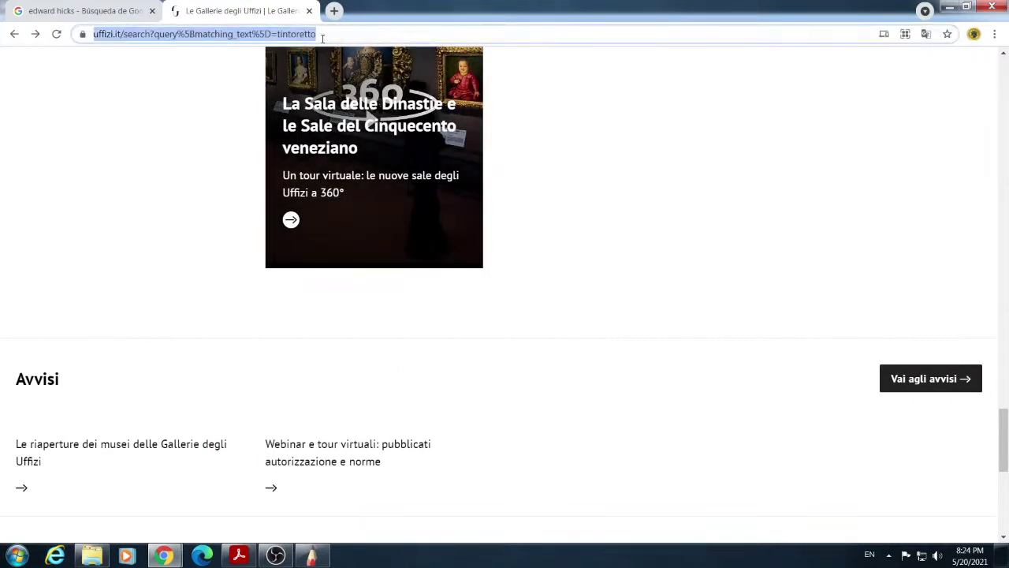
type("www.g")
key("Return")
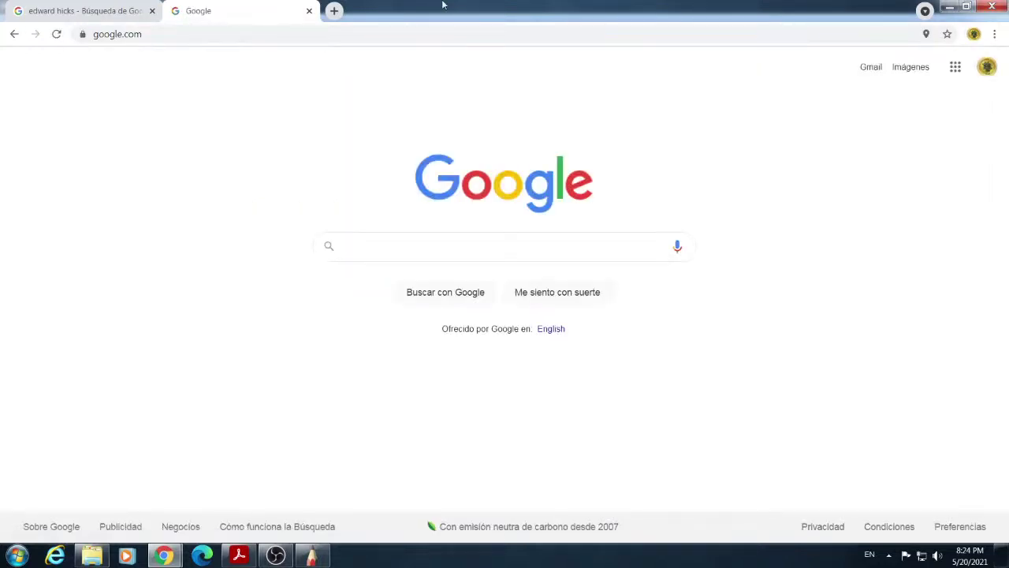
Browse Google's list of apps and open Arts and Culture.
left_click(956, 67)
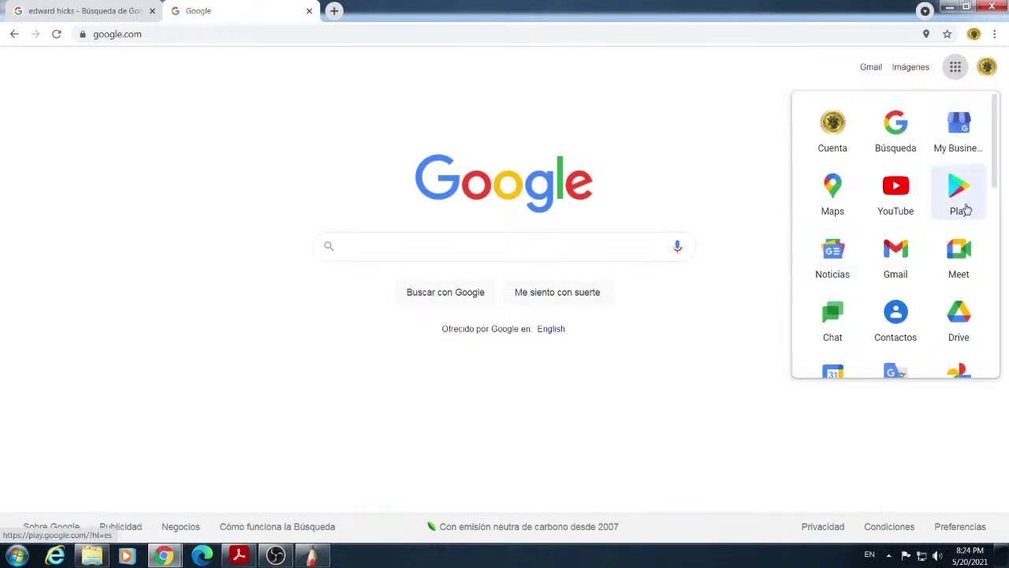
scroll(874, 279, "down", 6)
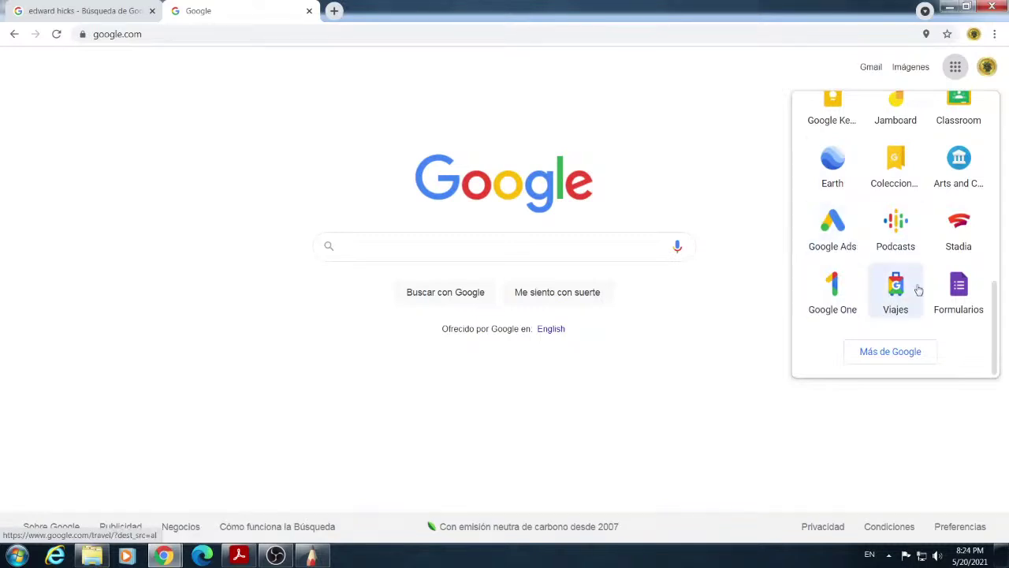
scroll(914, 292, "up", 5)
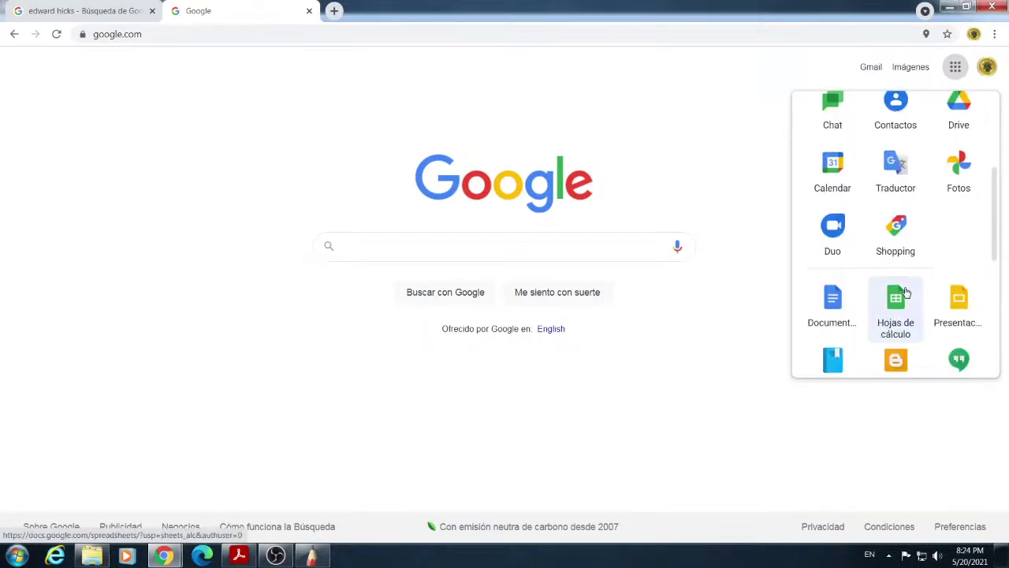
scroll(891, 228, "up", 1)
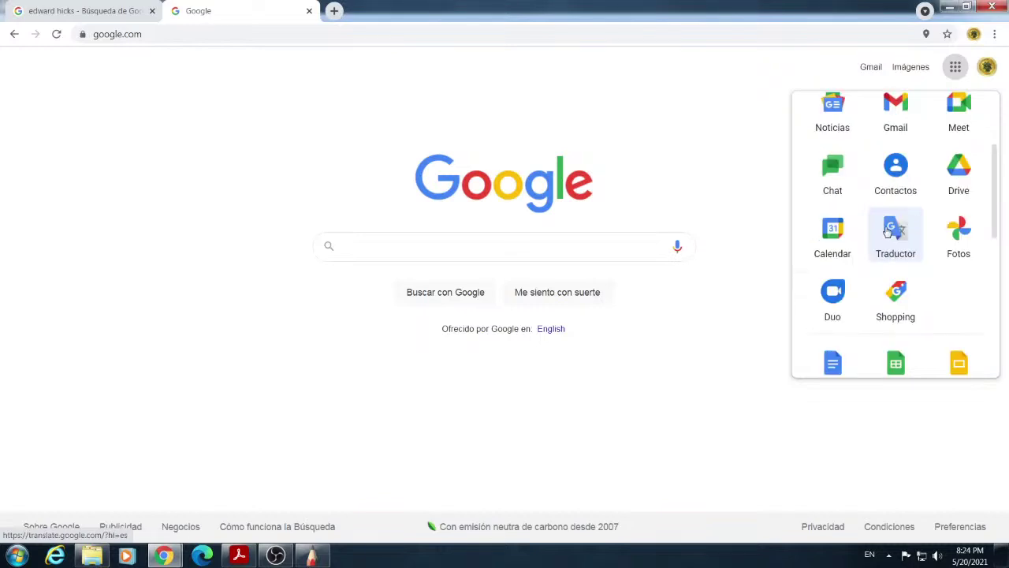
scroll(890, 236, "down", 5)
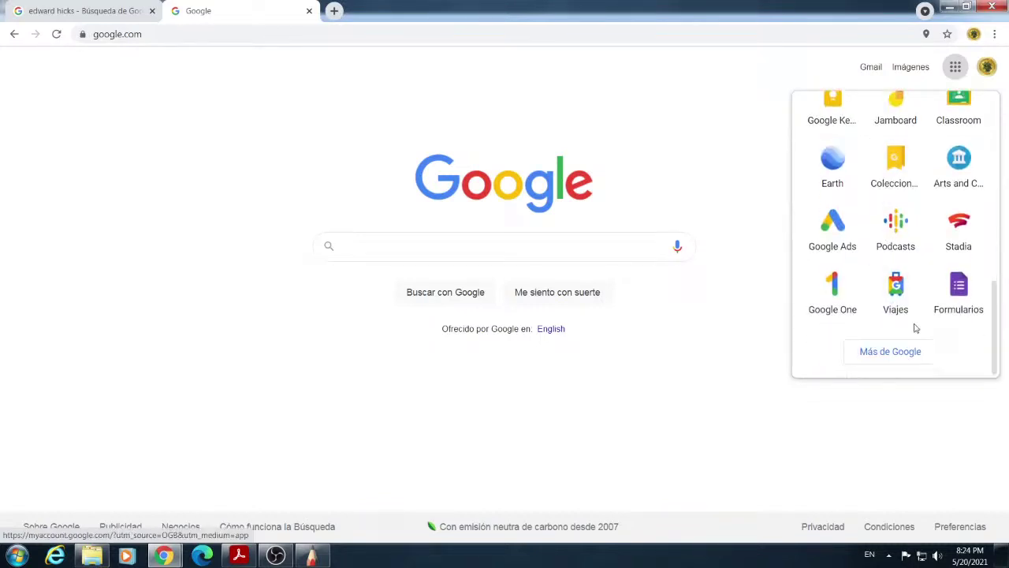
left_click(977, 177)
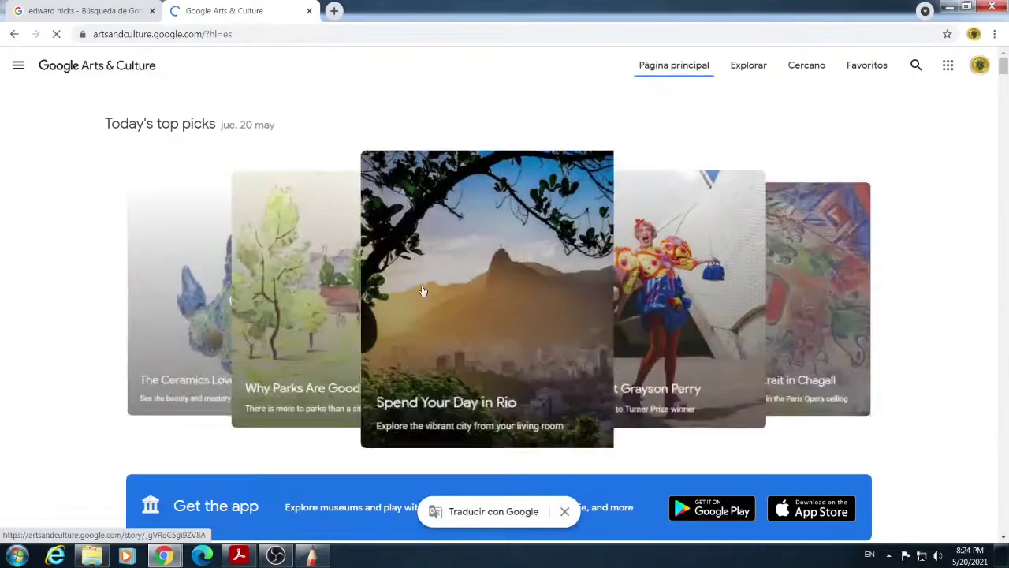
Look over the Arts & Culture home page and search the site for "rembrandt".
scroll(421, 288, "down", 3)
scroll(421, 287, "down", 2)
scroll(421, 287, "up", 3)
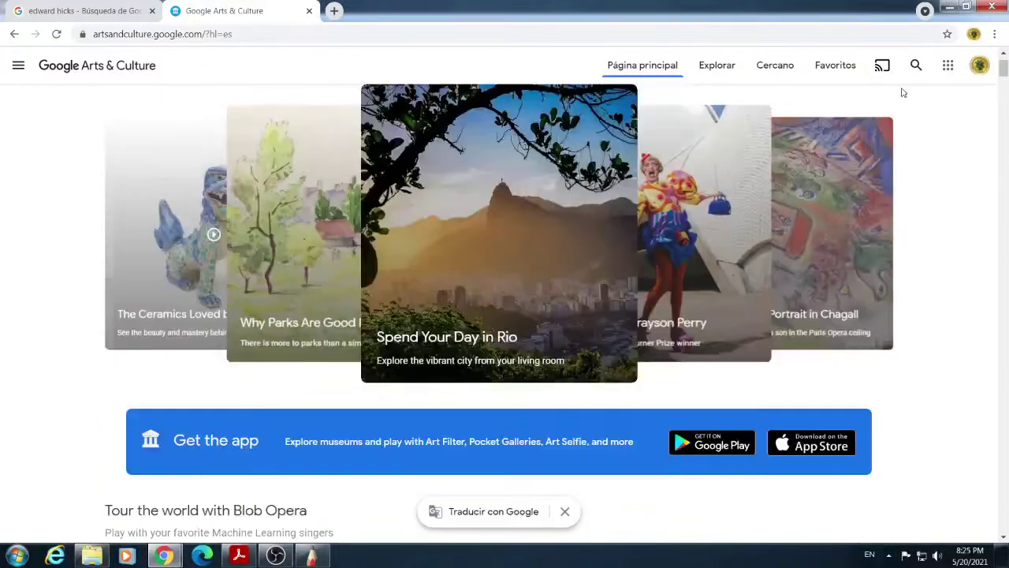
left_click(916, 65)
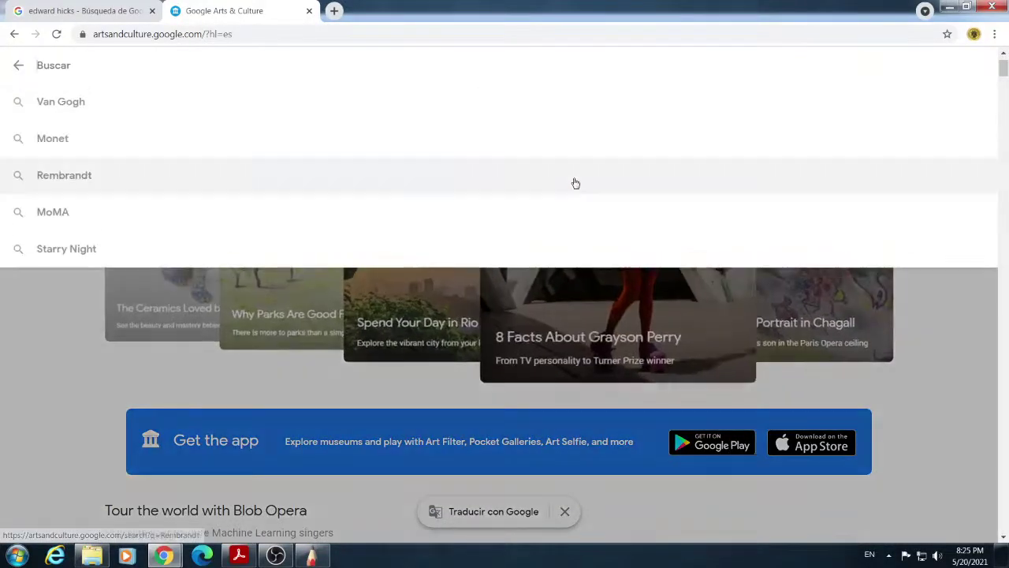
type("ream")
key("BackSpace")
key("BackSpace")
type("mbran")
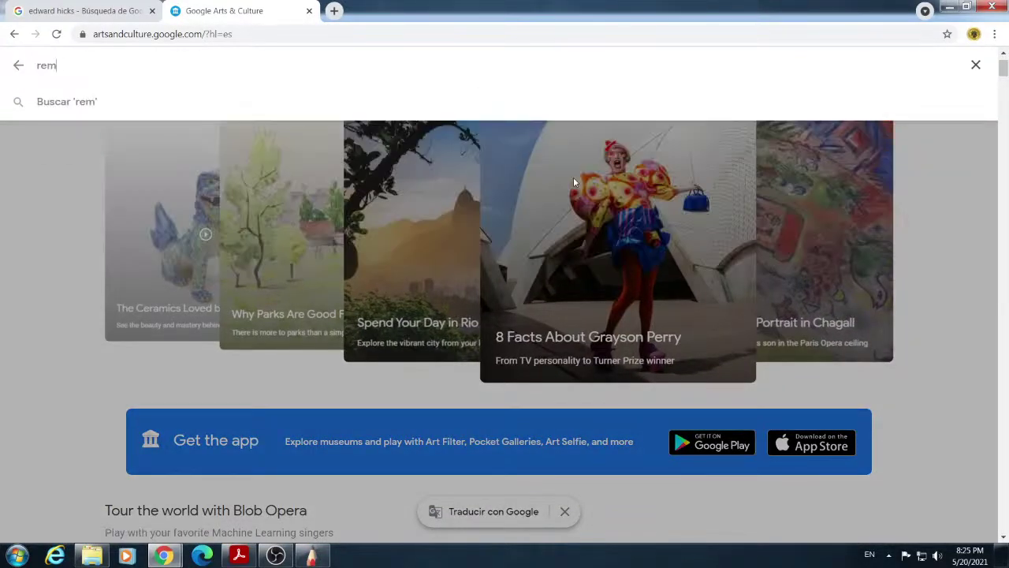
type("dt")
key("Return")
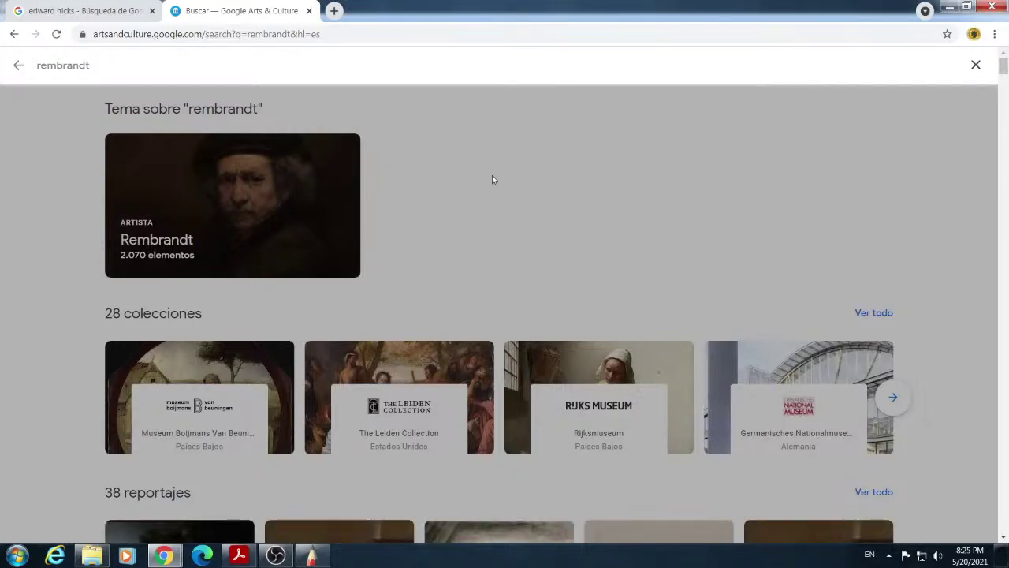
Browse the artworks in the rembrandt search results, advancing the image gallery by two sets.
scroll(526, 192, "down", 1)
scroll(524, 190, "down", 3)
scroll(489, 186, "down", 5)
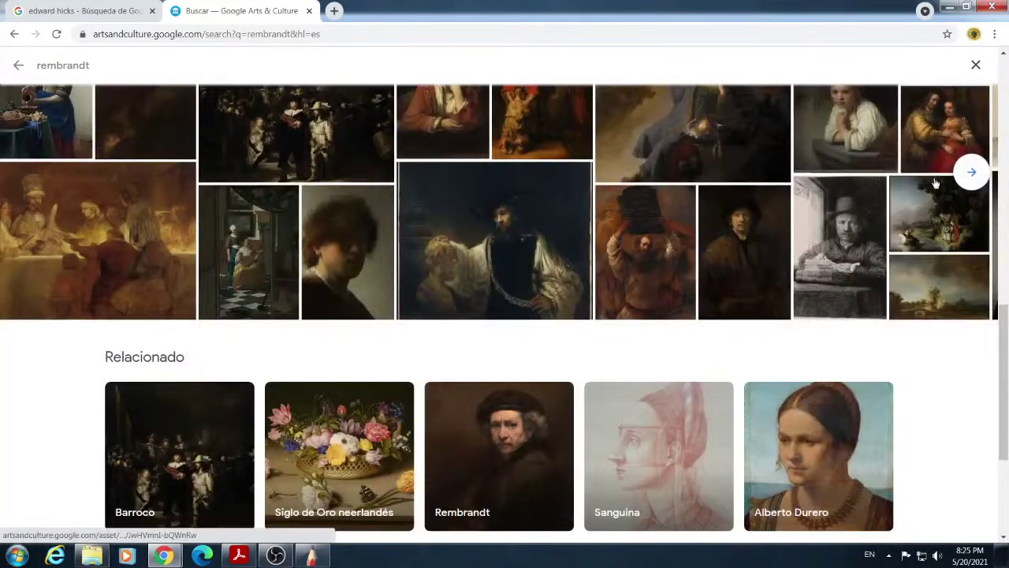
left_click(972, 174)
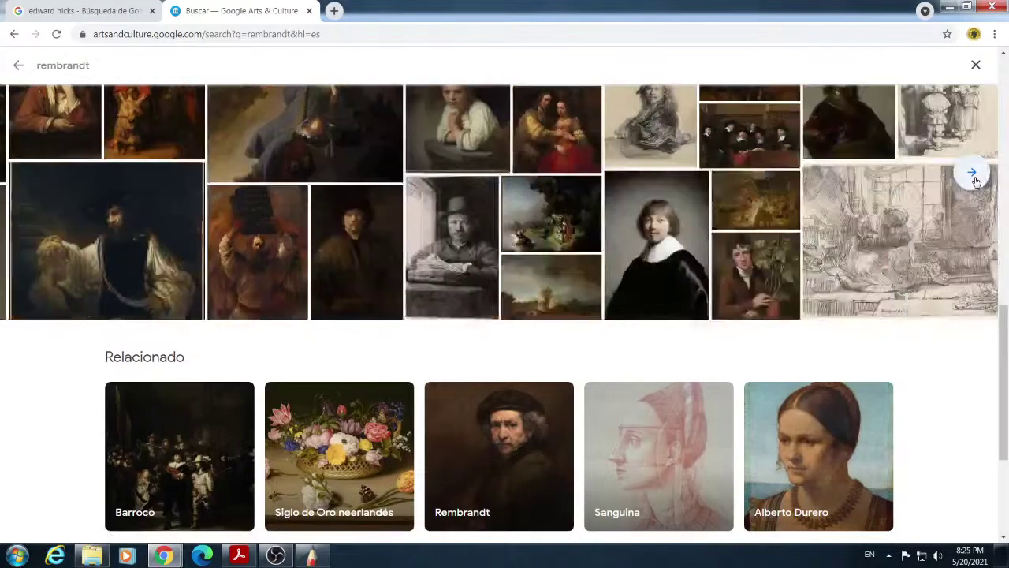
left_click(973, 173)
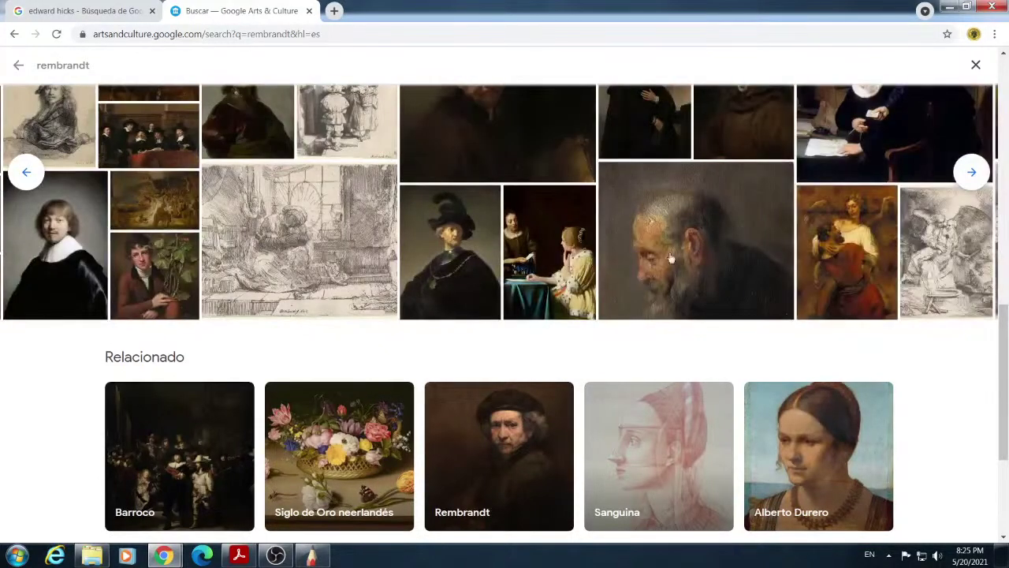
scroll(666, 254, "up", 2)
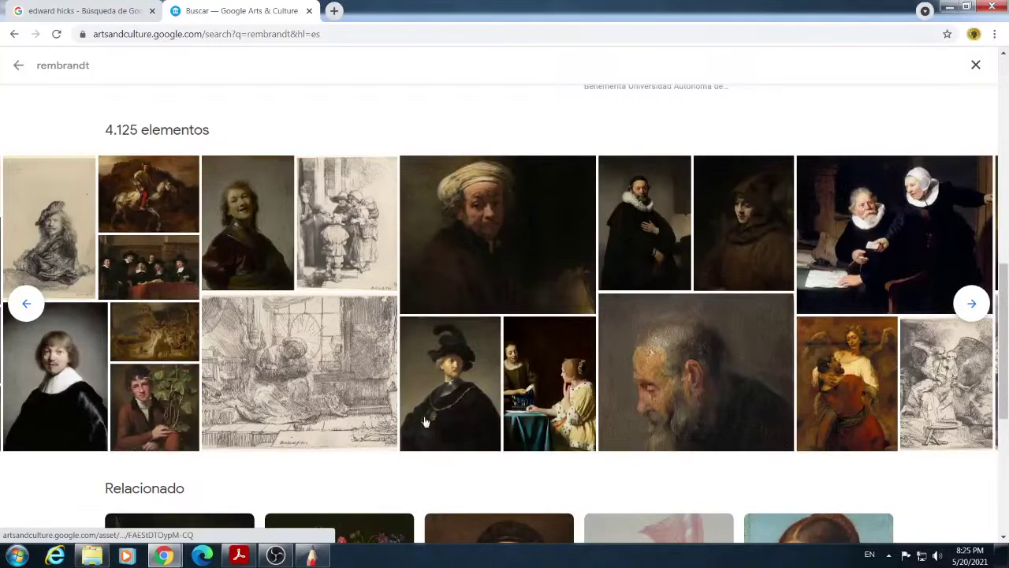
Open the painting "Old Man with a Gold Chain" from the results and inspect its metal collar up close.
left_click(466, 400)
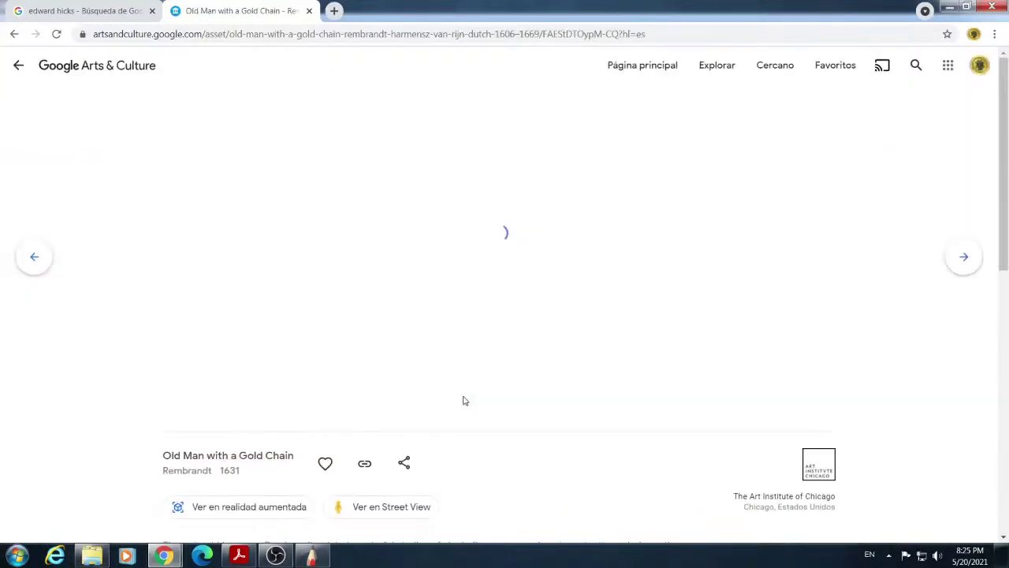
left_click(538, 271)
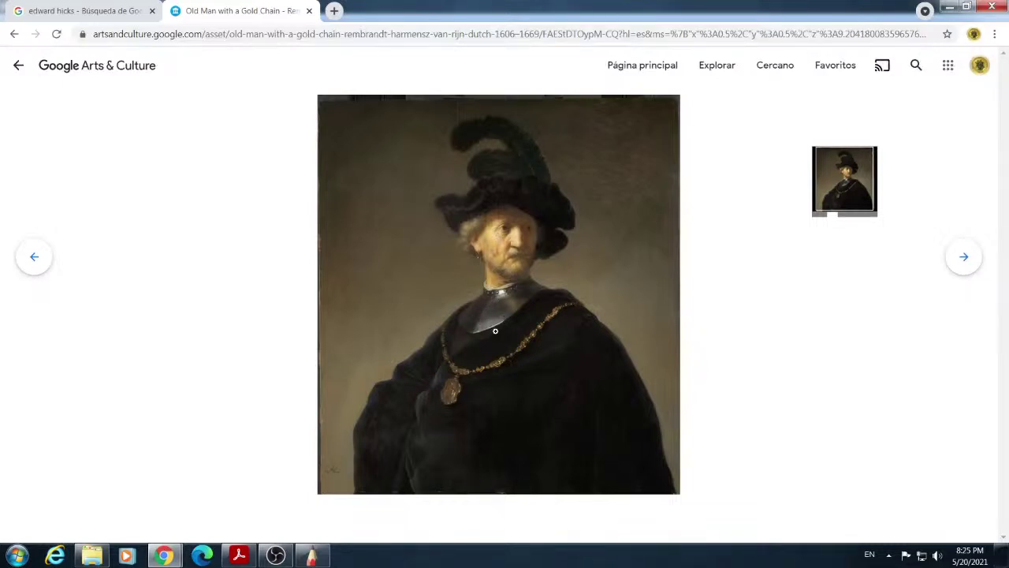
scroll(498, 296, "up", 5)
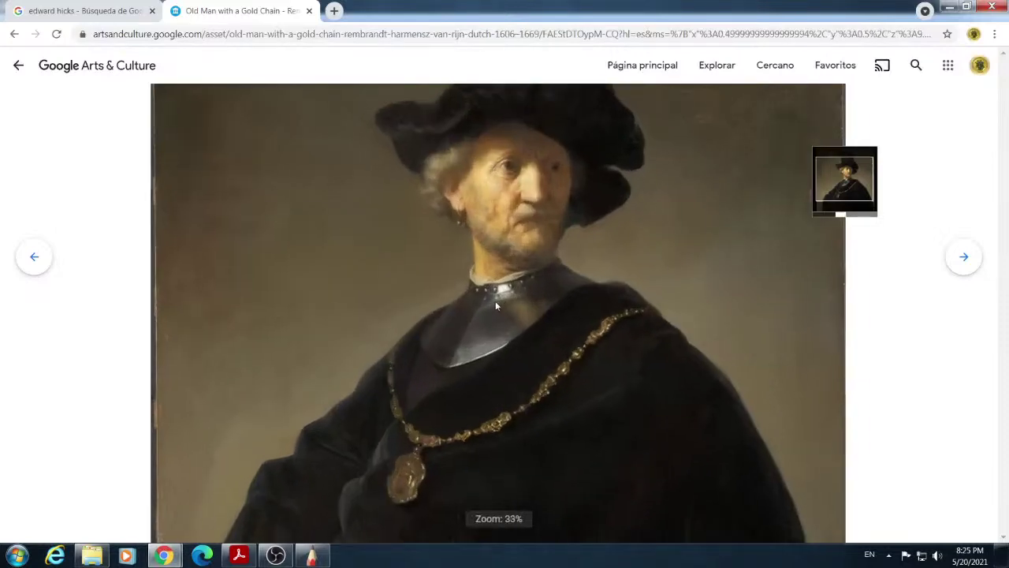
scroll(494, 309, "up", 2)
scroll(497, 301, "up", 4)
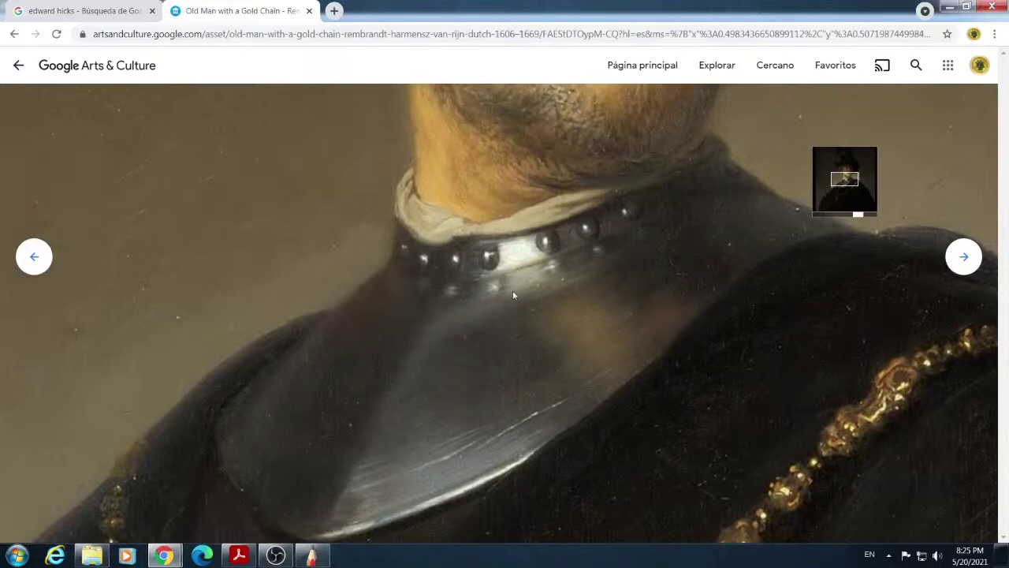
Examine the gold chain and its pendant in detail, finishing with a wider view of the painting.
left_click_drag(610, 405, 448, 282)
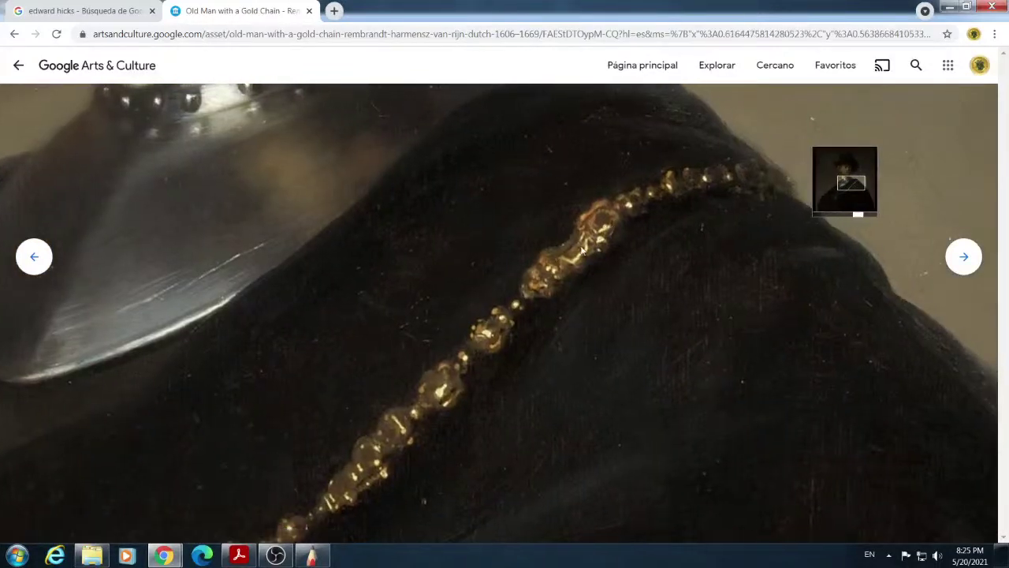
scroll(562, 270, "down", 5)
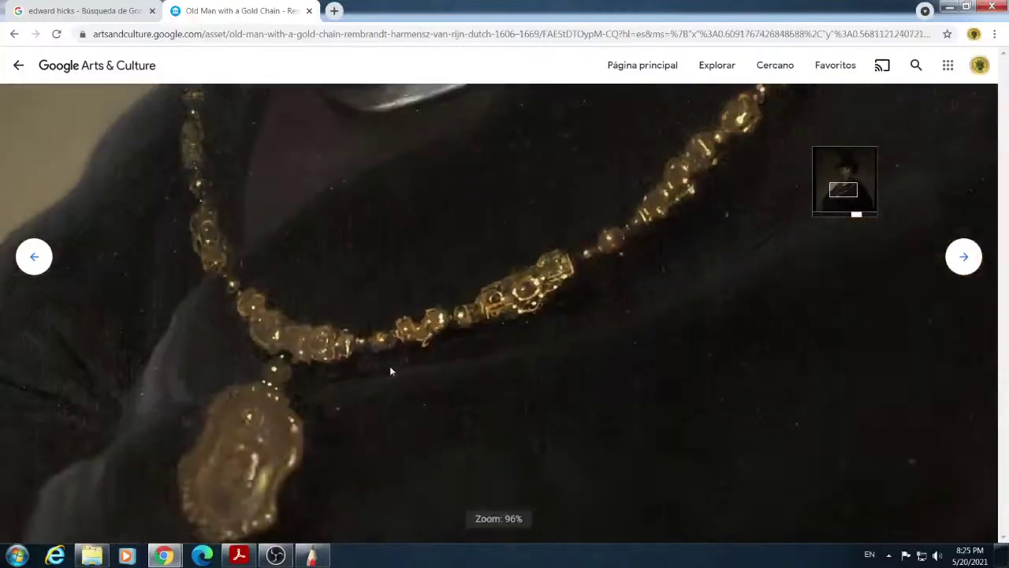
scroll(339, 384, "up", 4)
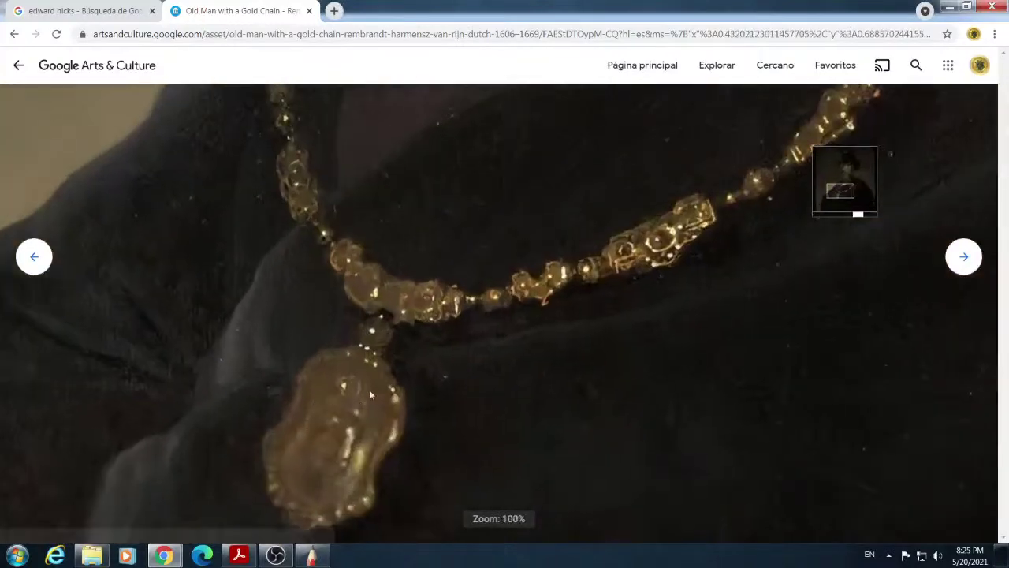
scroll(379, 334, "down", 5)
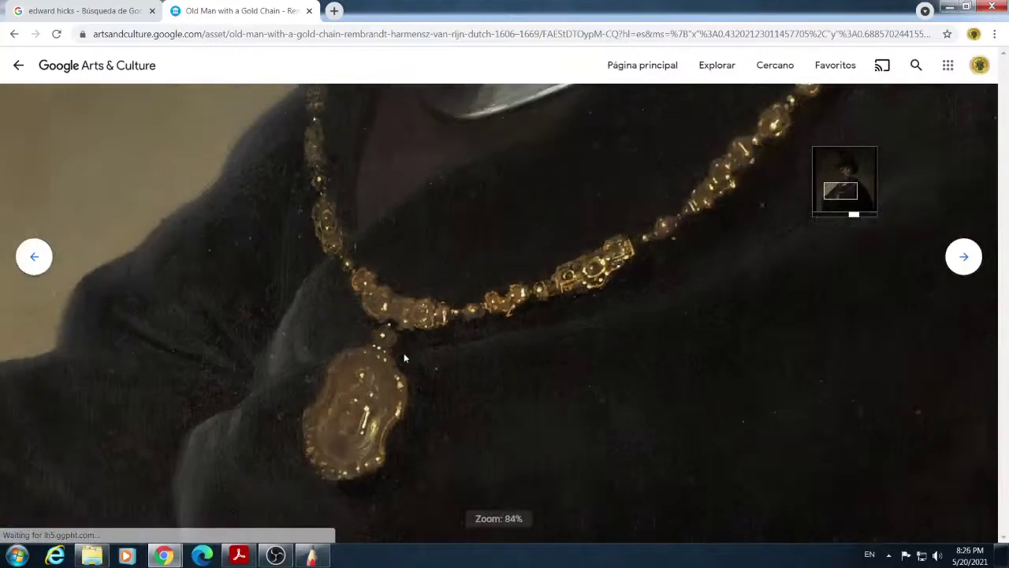
scroll(405, 343, "down", 2)
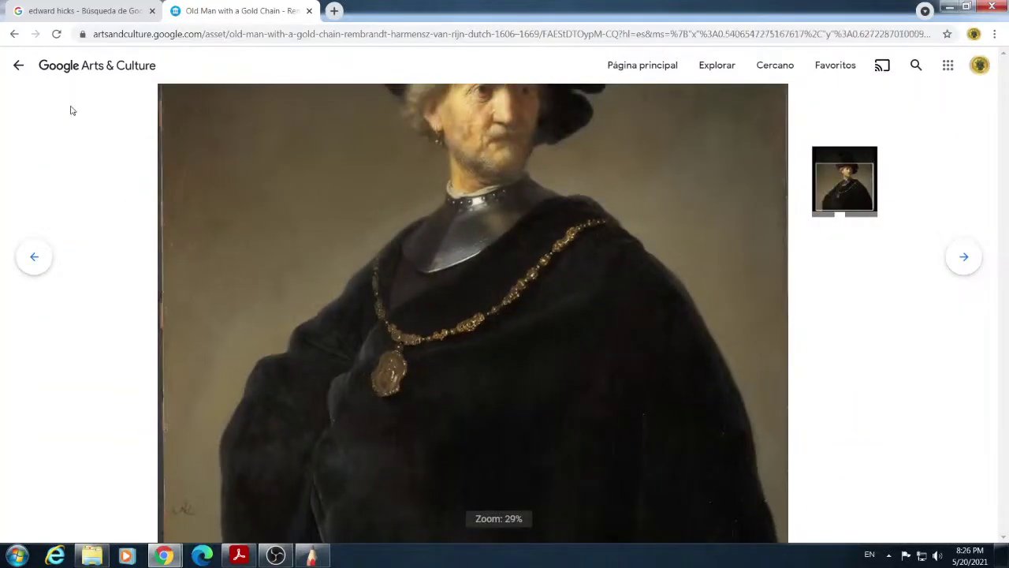
Return to the rembrandt results, advance the artwork gallery by one set and open "Portrait of the Artist".
left_click(18, 66)
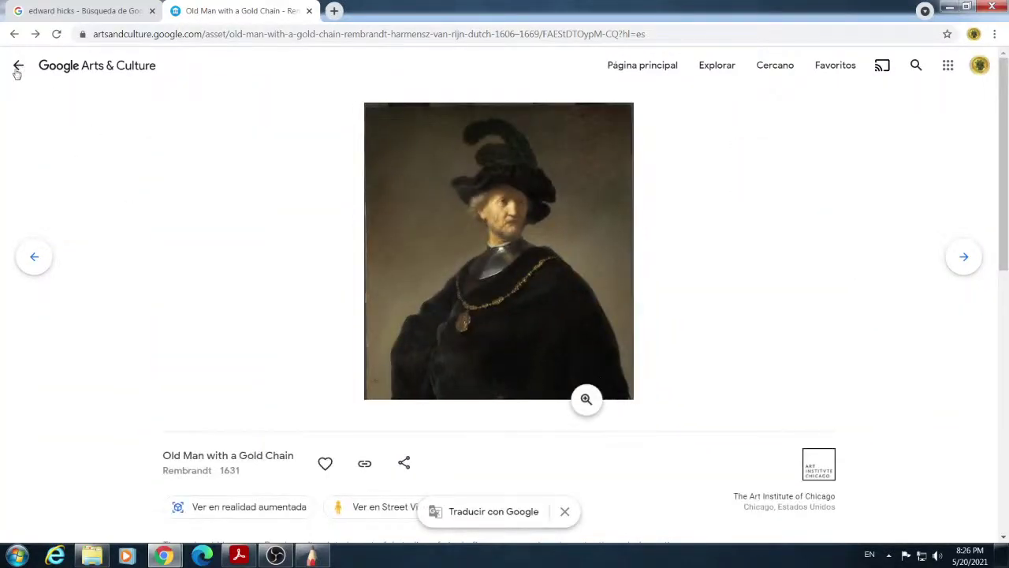
left_click(17, 70)
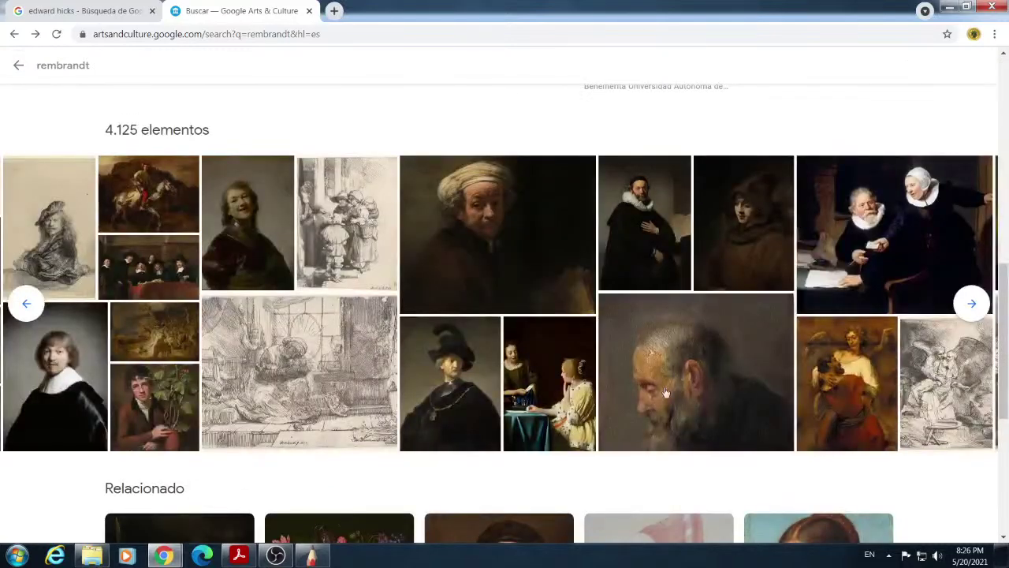
left_click(965, 315)
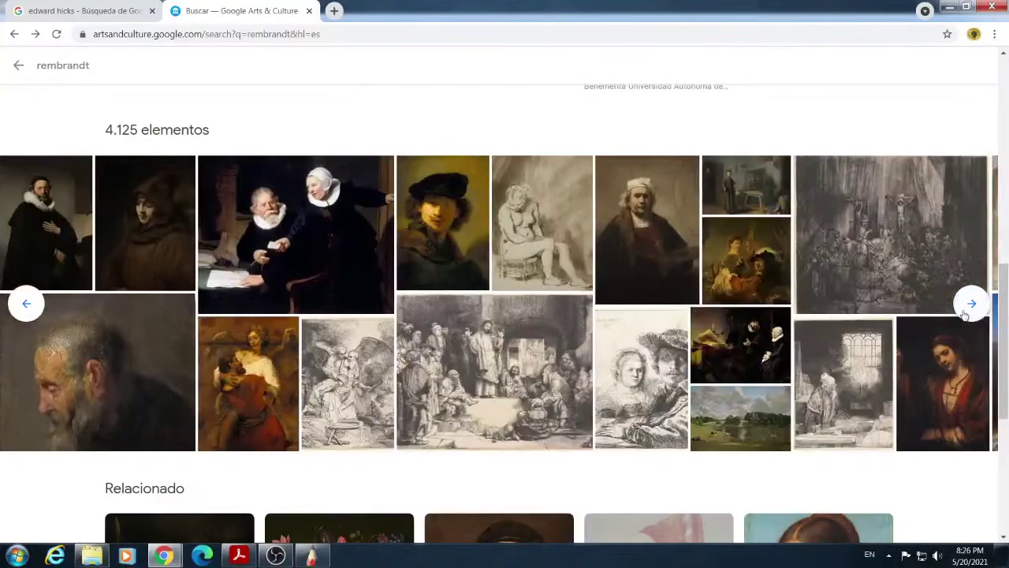
left_click(644, 236)
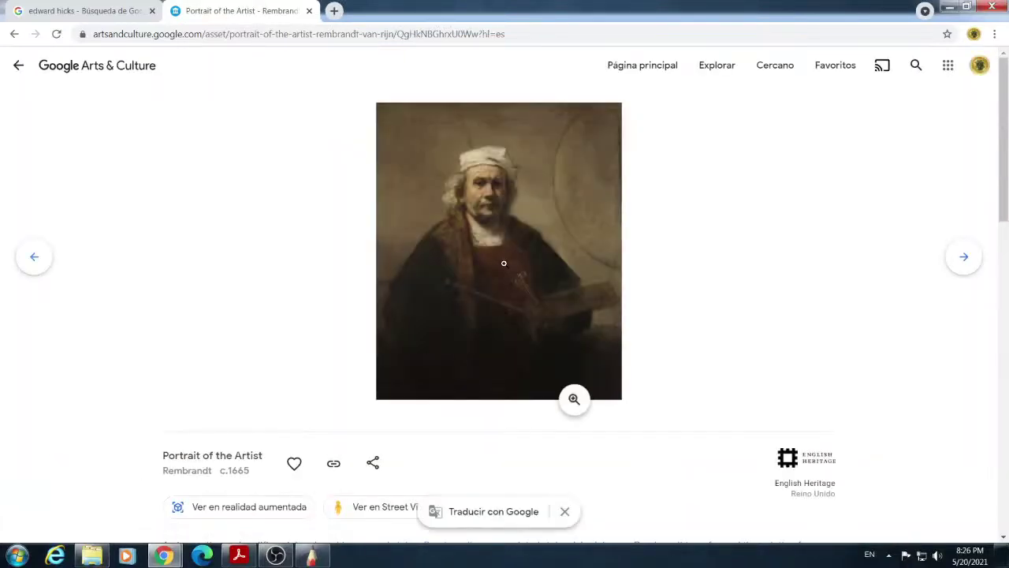
Enlarge "Portrait of the Artist" and examine the face, hair and upper chest up close.
left_click(504, 264)
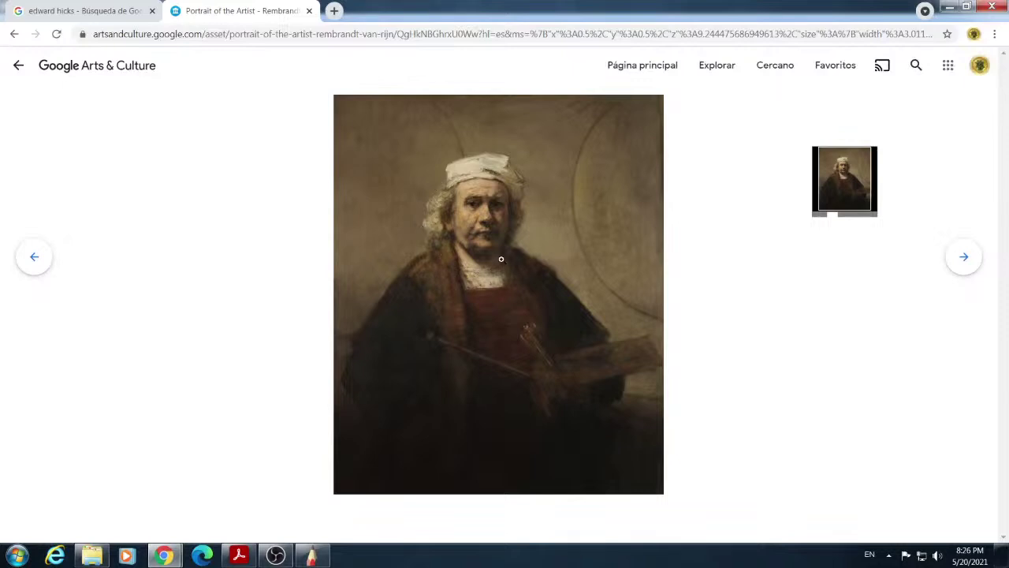
scroll(483, 227, "up", 6)
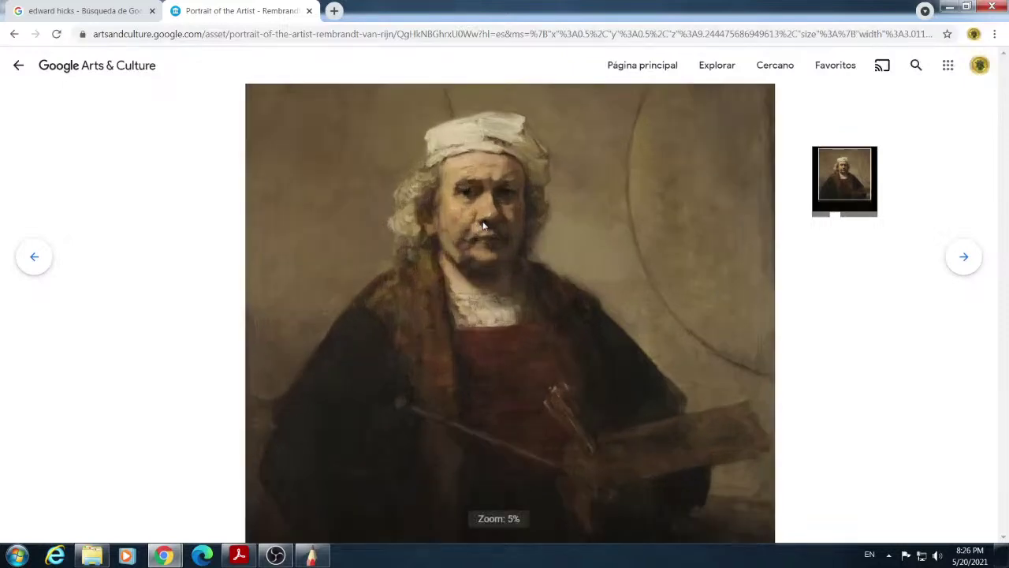
scroll(467, 307, "down", 2)
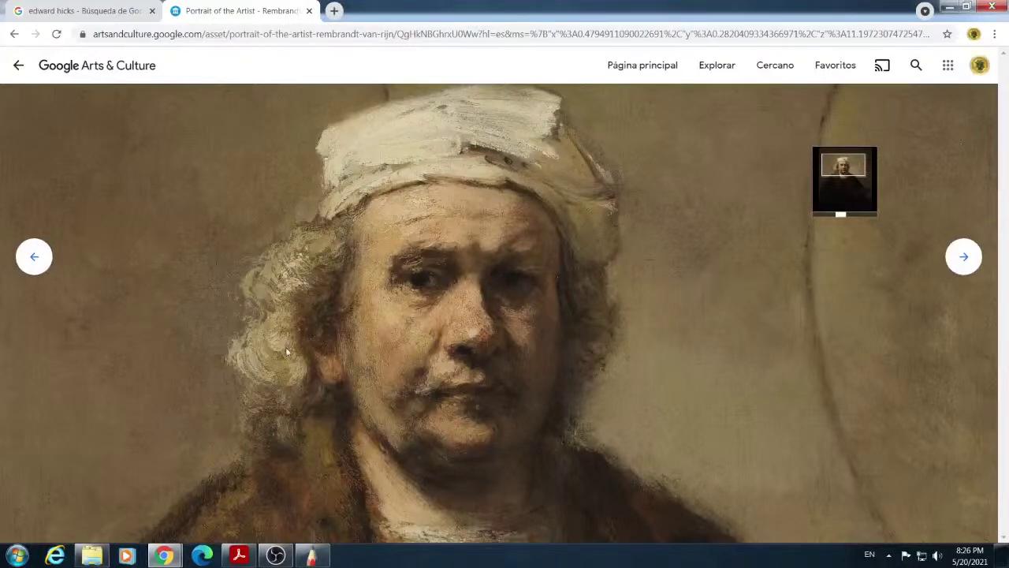
mouse_move(672, 469)
left_mouse_down()
mouse_move(654, 259)
mouse_move(616, 224)
mouse_move(662, 281)
left_mouse_up()
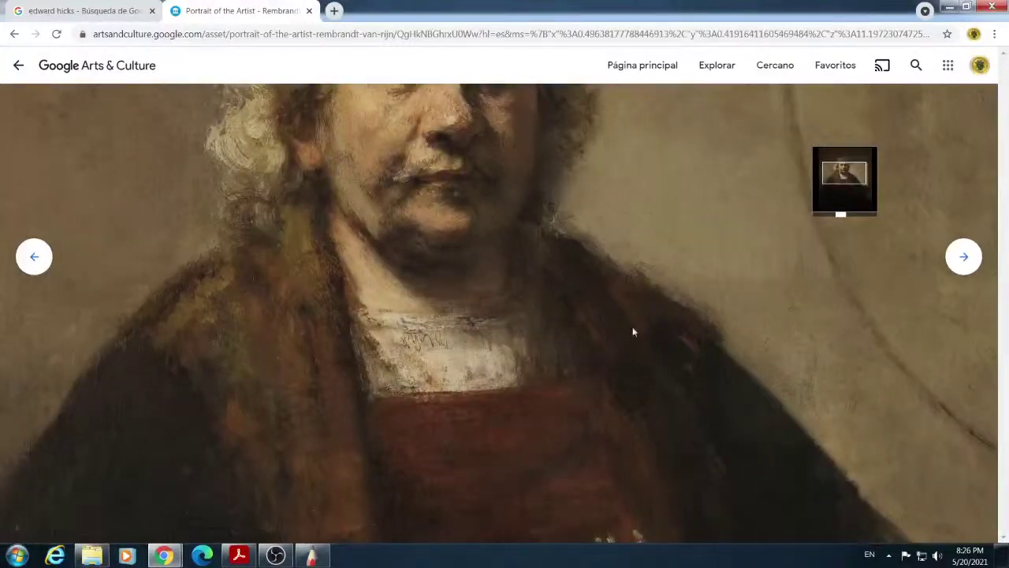
Inspect the brushwork and scratched lines on the painter's white shirt, ending back at the full painting.
scroll(333, 332, "down", 5)
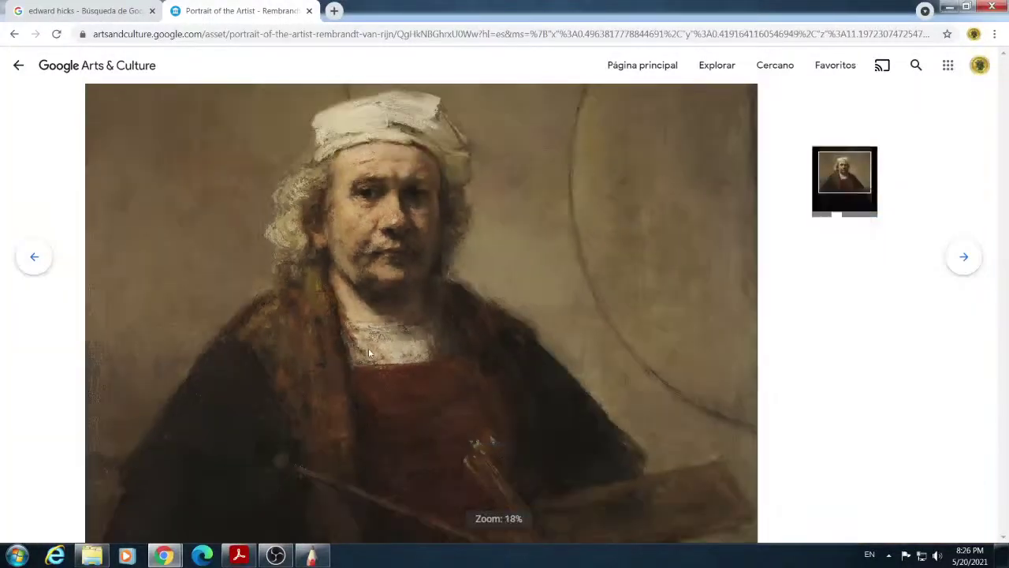
scroll(390, 341, "up", 5)
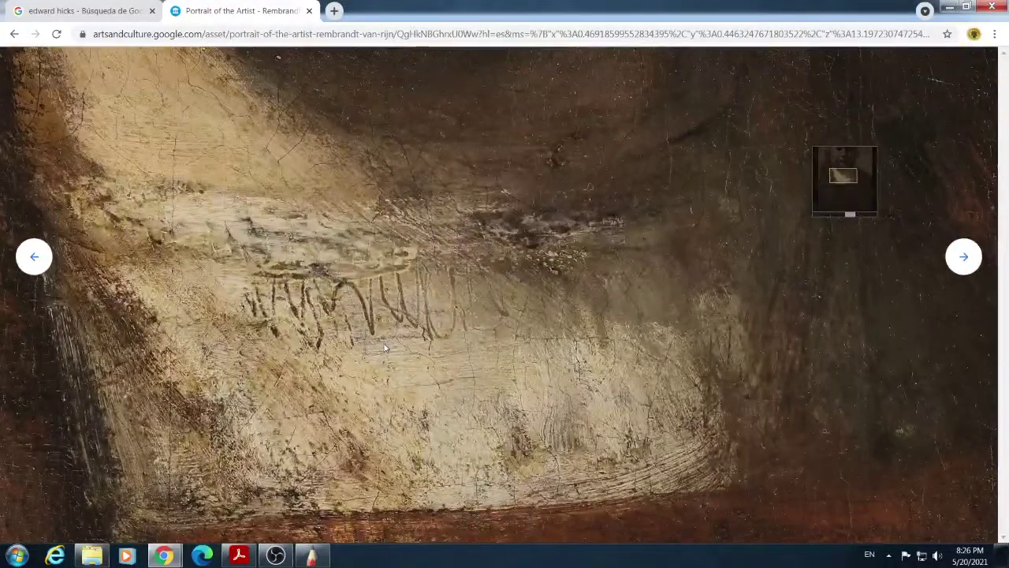
scroll(385, 348, "down", 1)
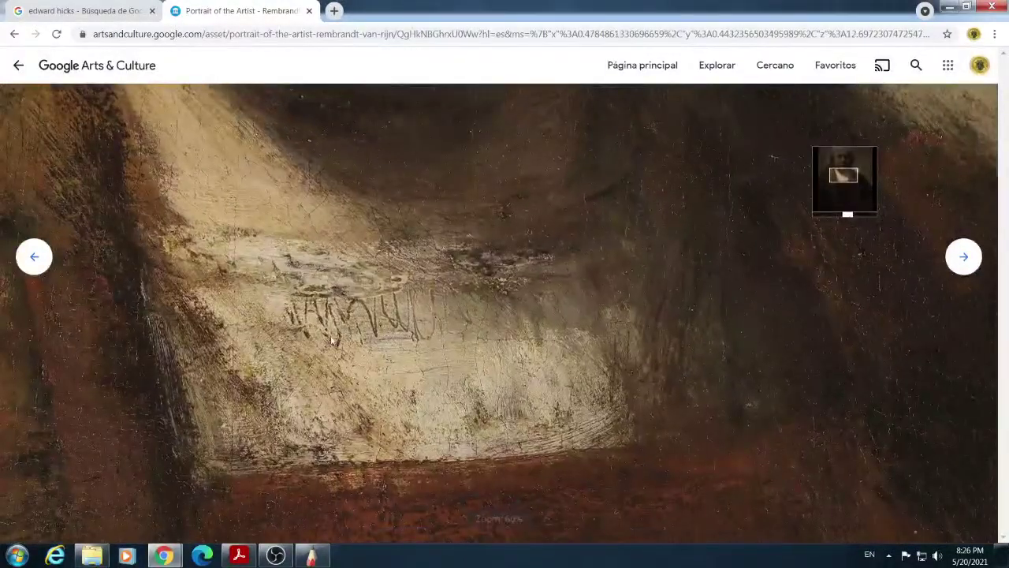
scroll(456, 319, "down", 6)
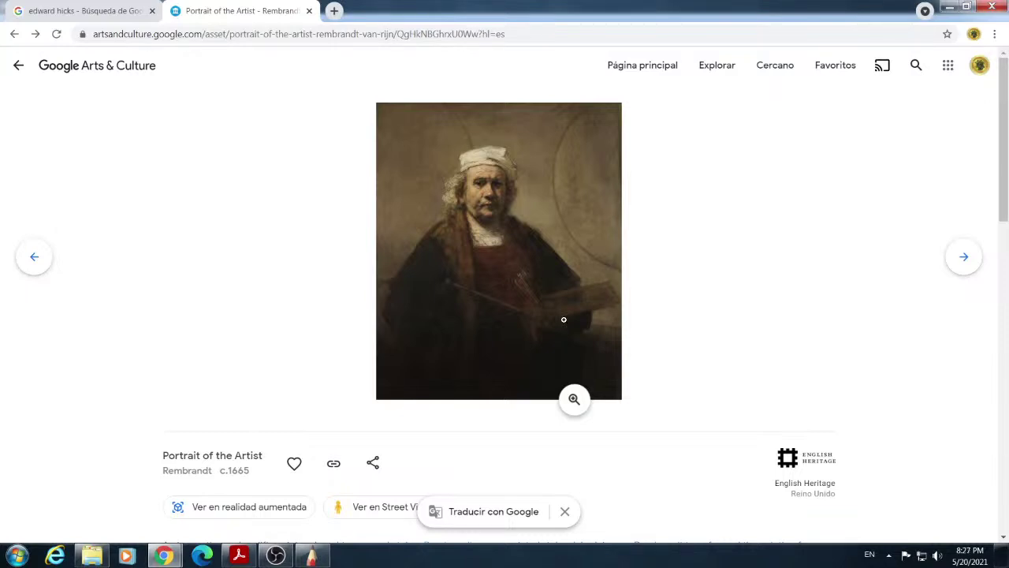
Enlarge the self-portrait again and examine the area of the hands, brushes and palette.
left_click(564, 319)
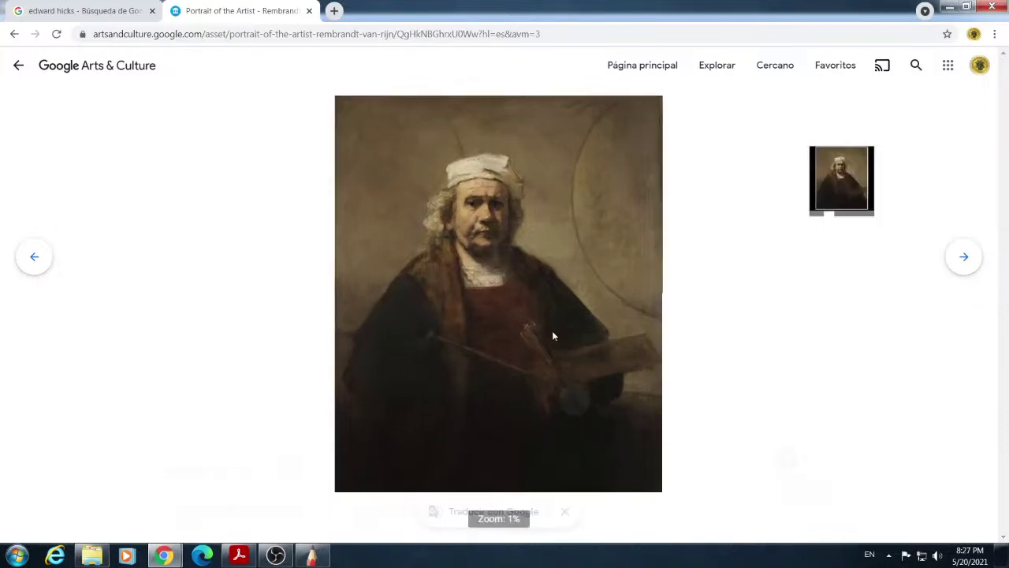
scroll(550, 343, "up", 3)
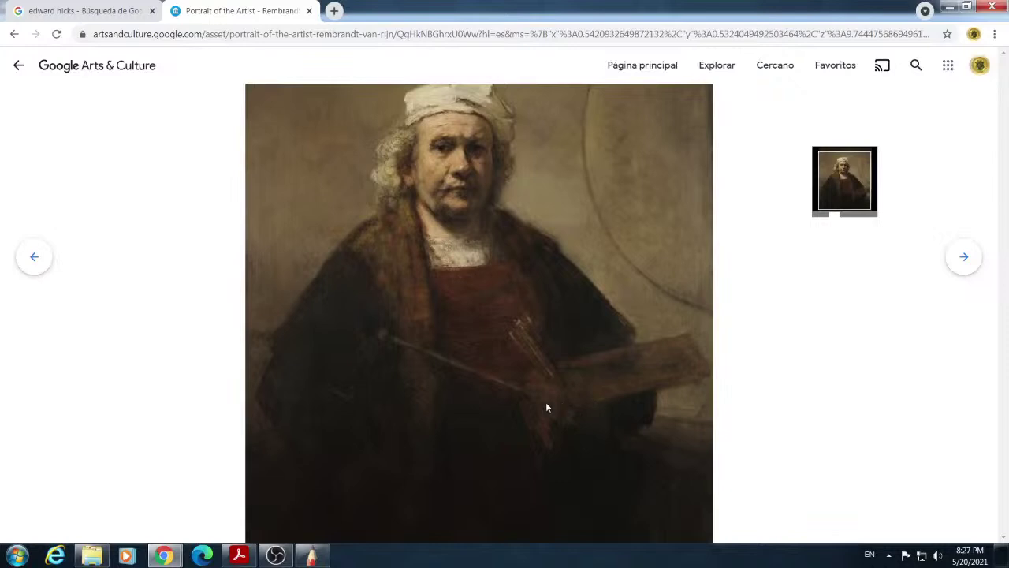
scroll(558, 392, "up", 3)
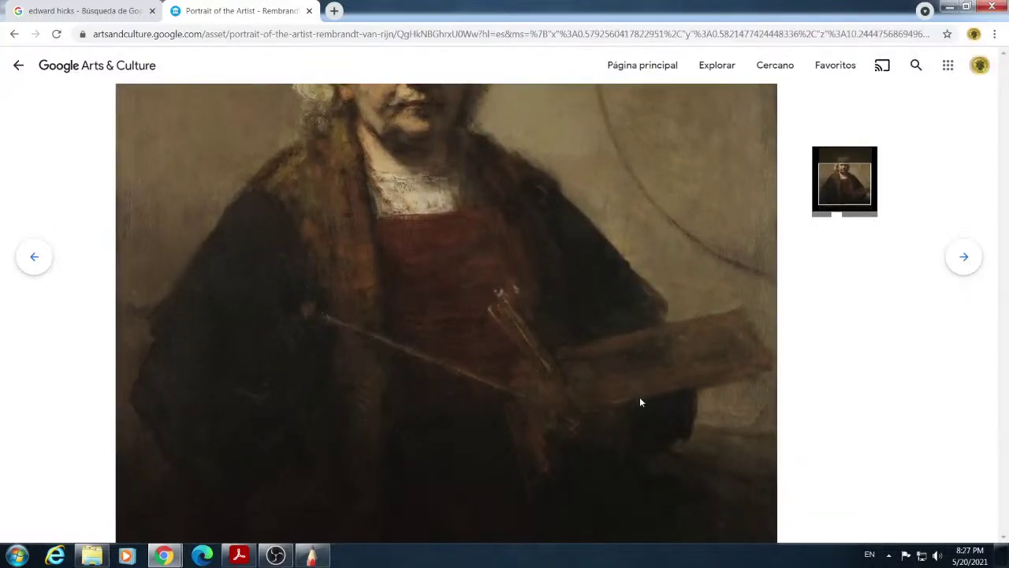
scroll(639, 397, "down", 3)
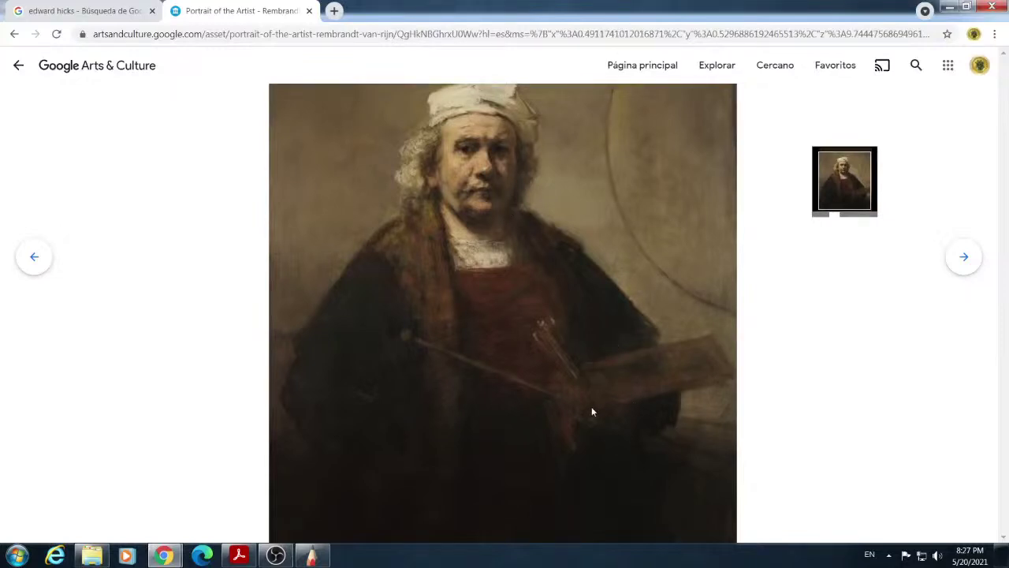
scroll(586, 361, "down", 2)
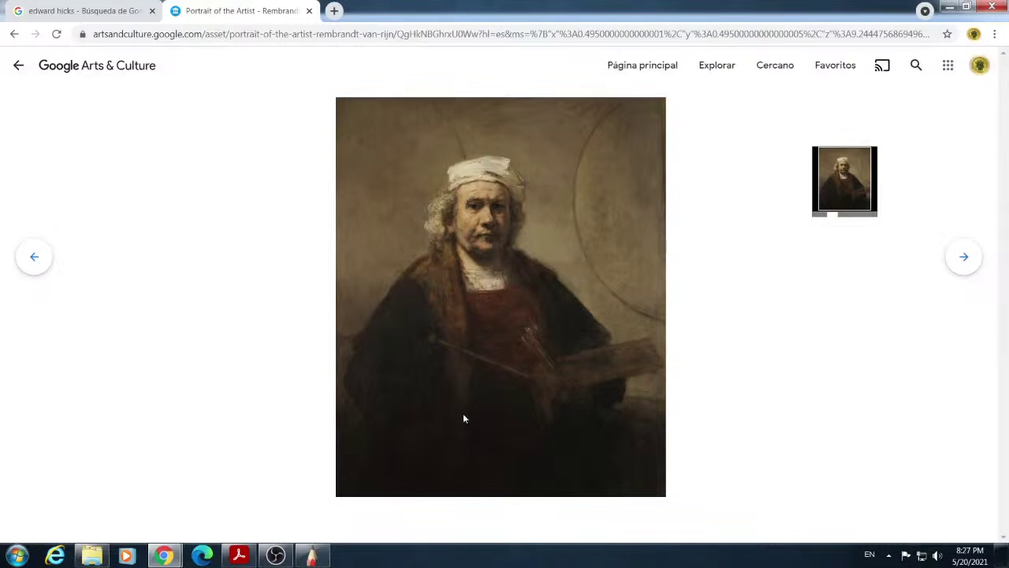
Study the head in the self-portrait, magnifying the facial features and the hair beside them.
scroll(466, 386, "up", 5)
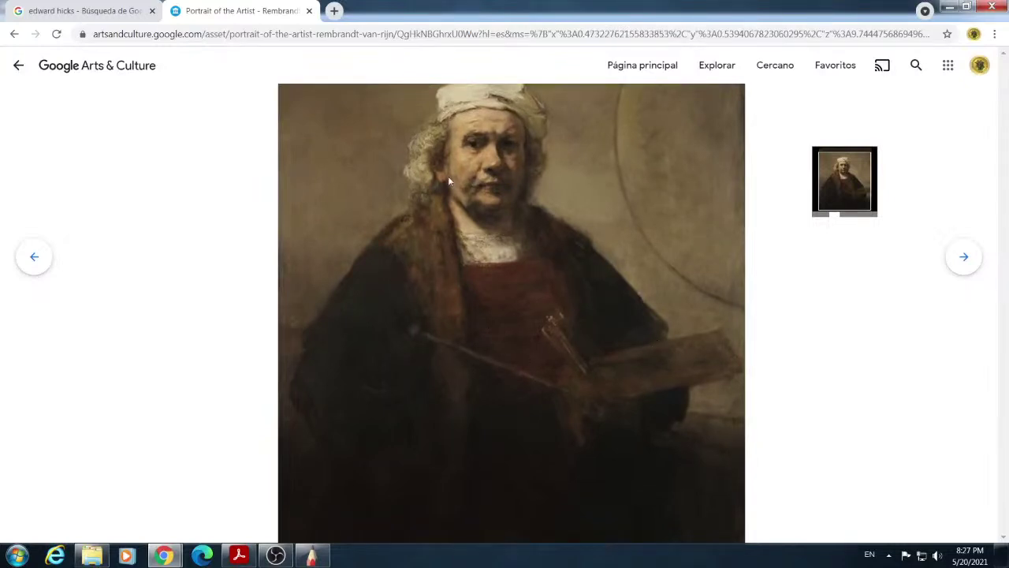
scroll(505, 205, "up", 6)
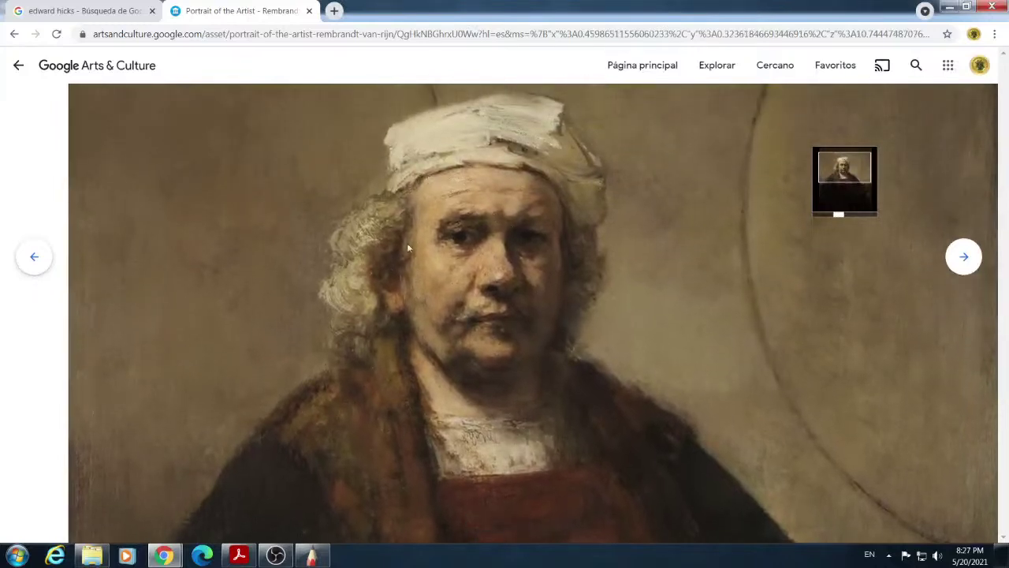
scroll(465, 272, "up", 5)
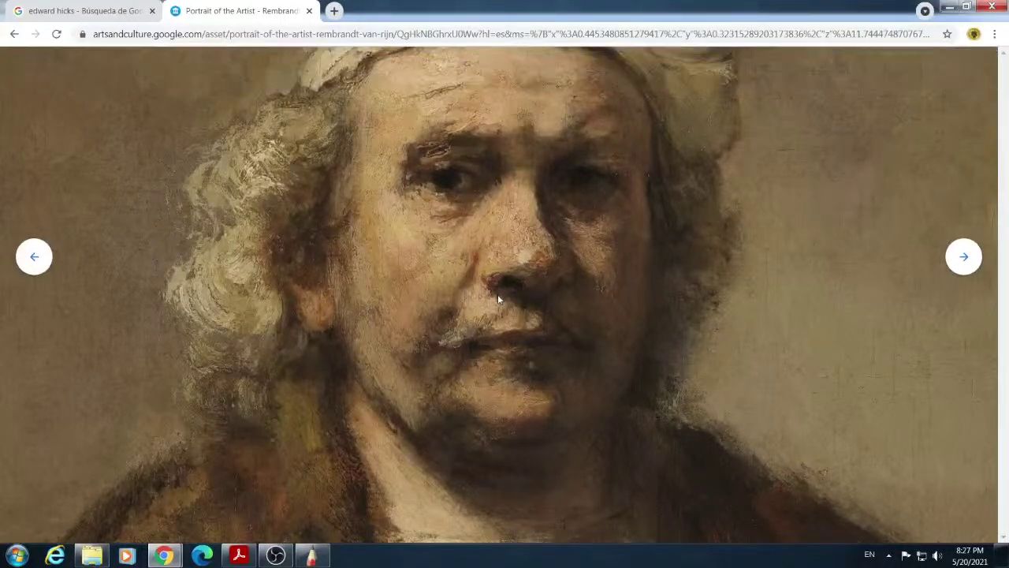
scroll(502, 302, "down", 3)
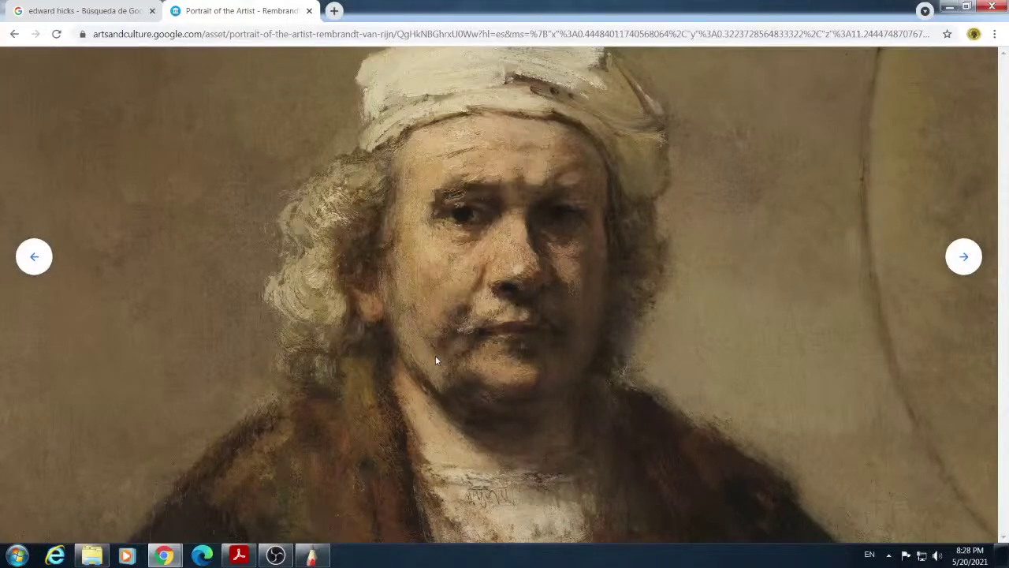
Examine the brushstrokes of the painter's white cap up close and return to the rembrandt search results.
left_click_drag(640, 207, 627, 264)
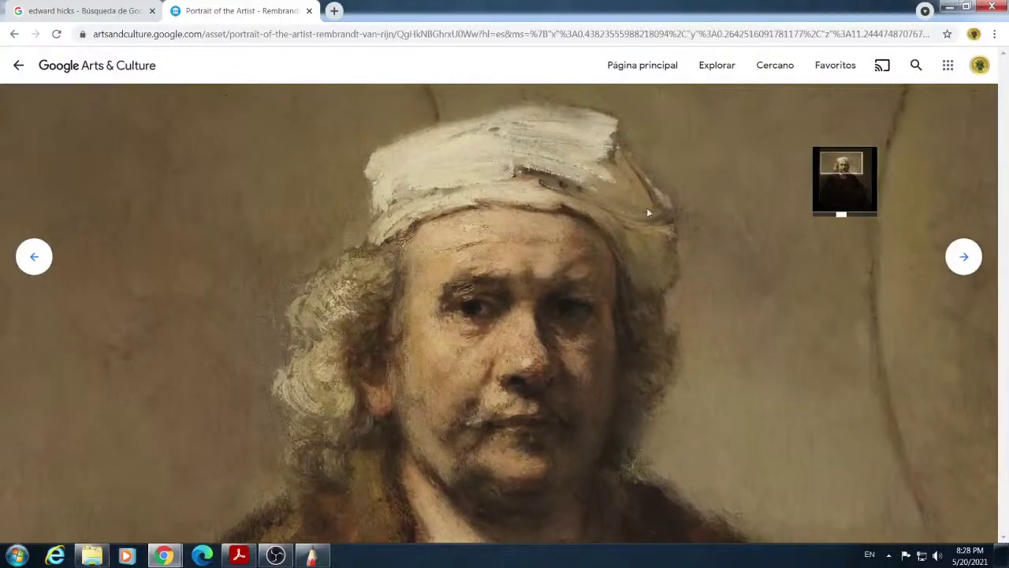
left_click_drag(548, 182, 506, 217)
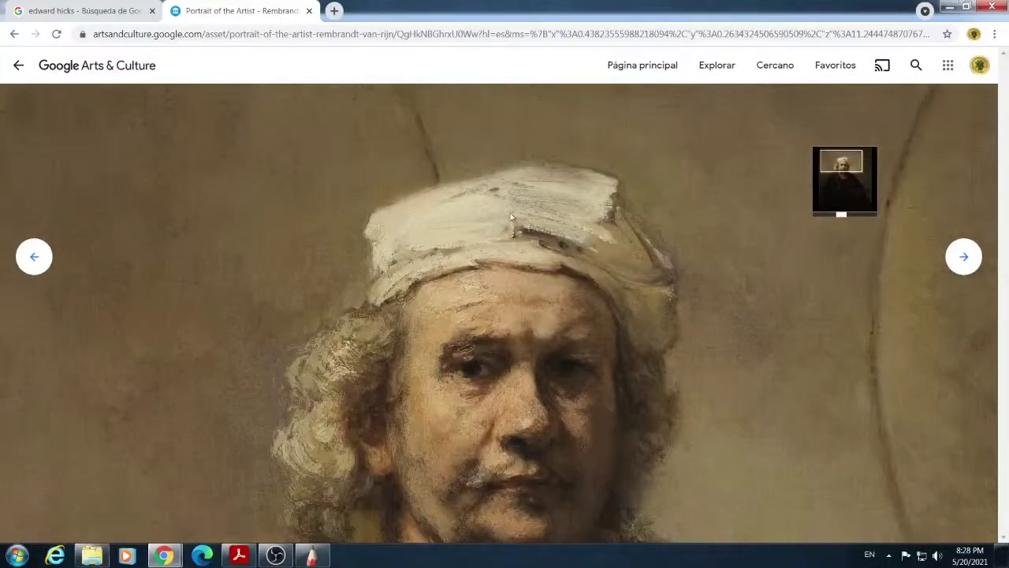
scroll(506, 216, "up", 2)
scroll(507, 225, "up", 2)
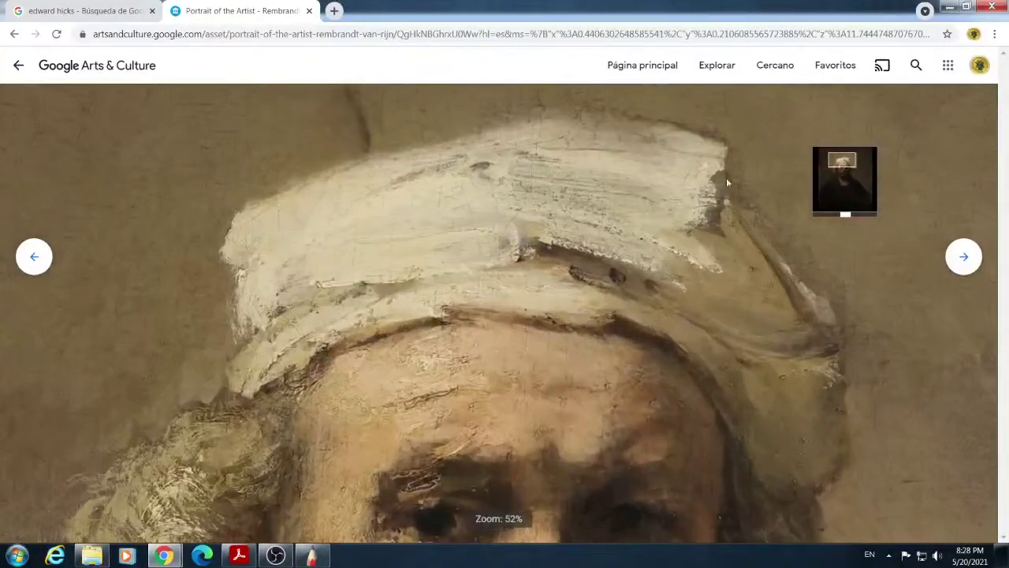
scroll(593, 226, "down", 6)
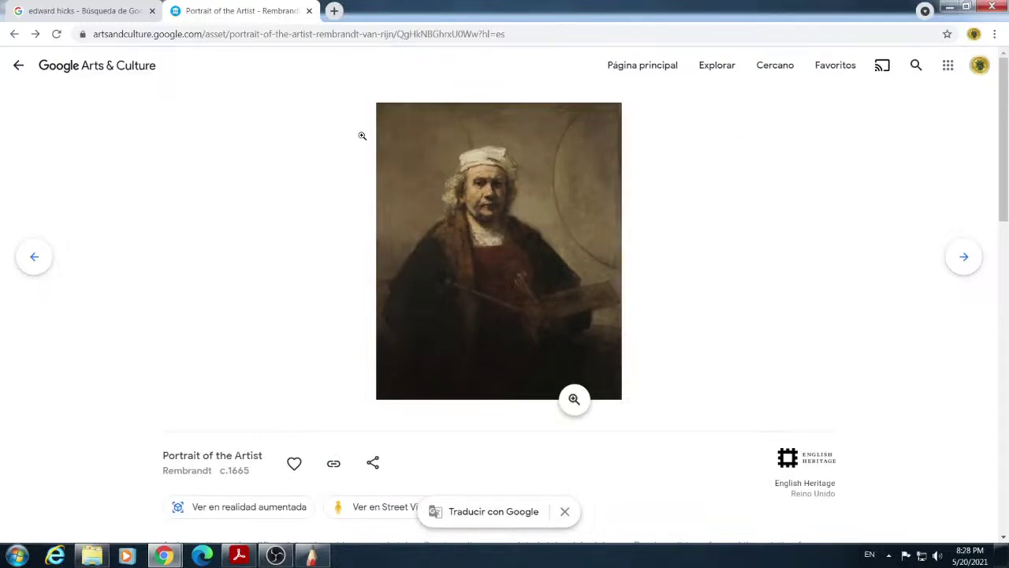
left_click(18, 65)
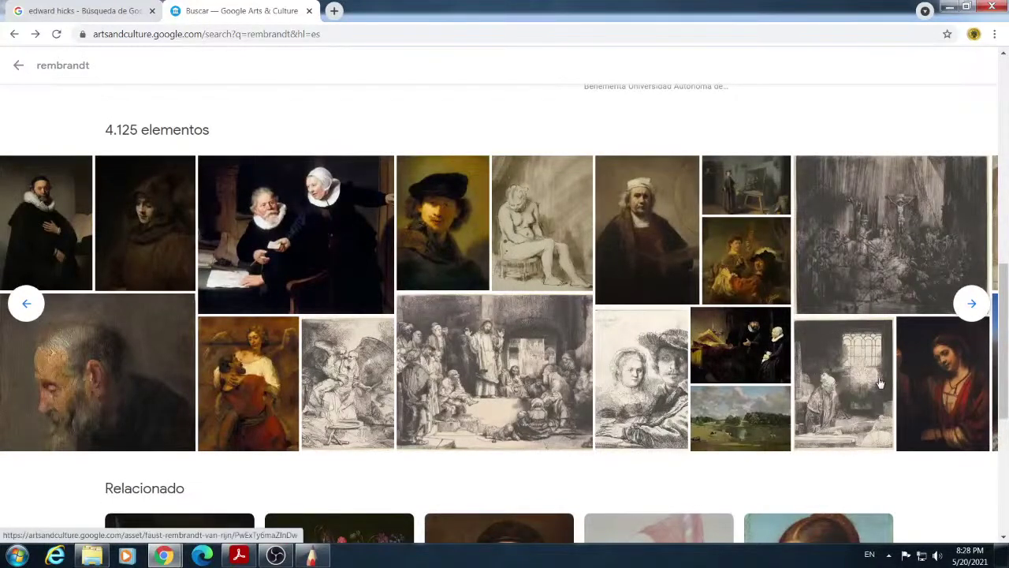
Browse further along the rembrandt results, view the painting Jonah and the Whale, and return to the results.
left_click(973, 306)
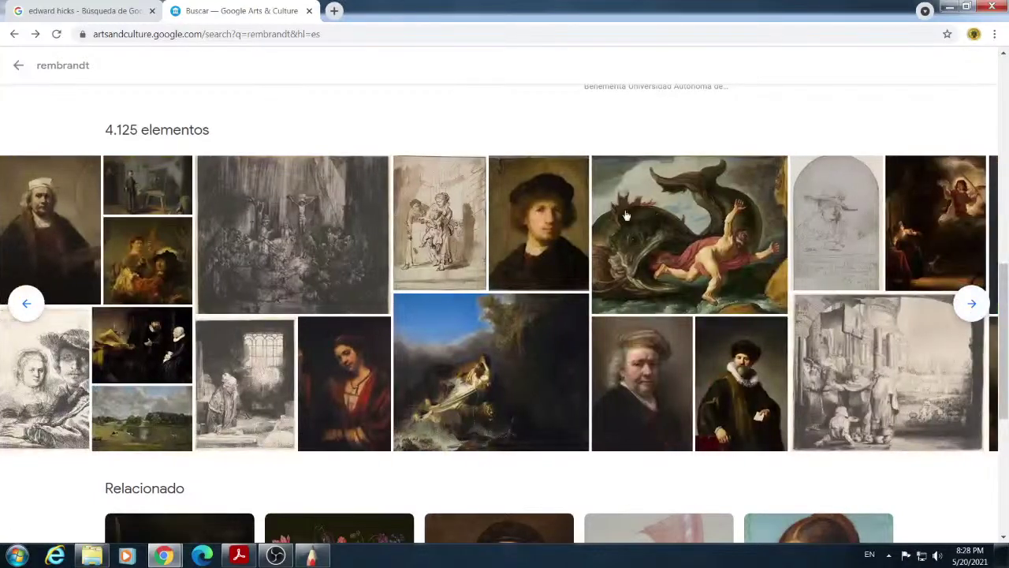
left_click(680, 241)
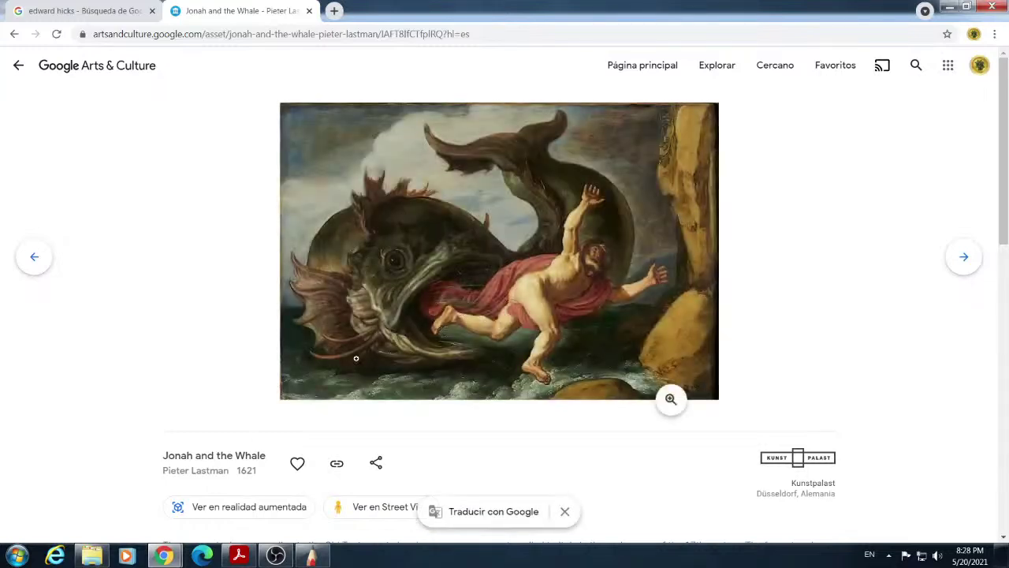
left_click(19, 67)
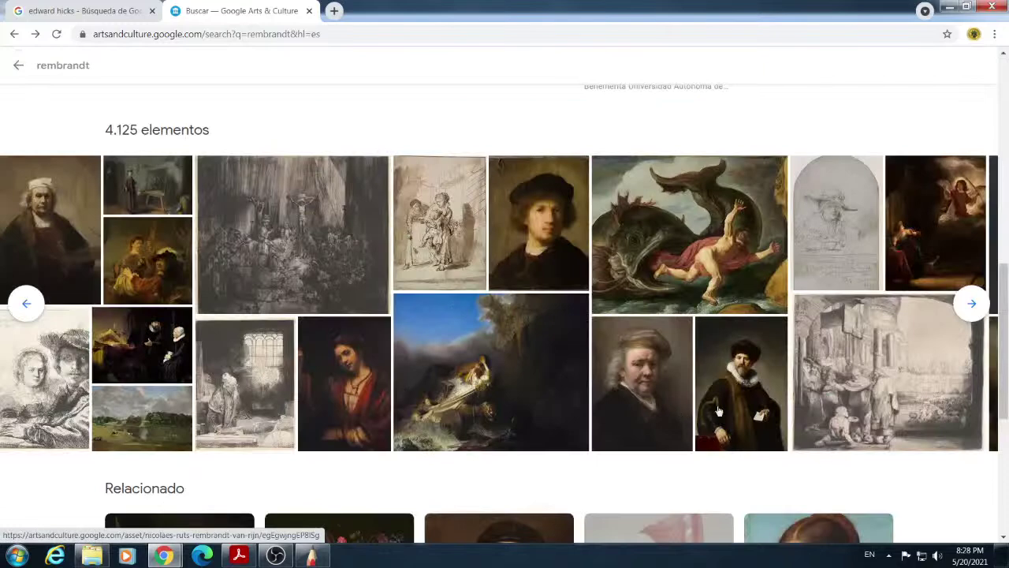
View Rembrandt's Nicolaes Ruts portrait enlarged and return to the search results.
left_click(730, 403)
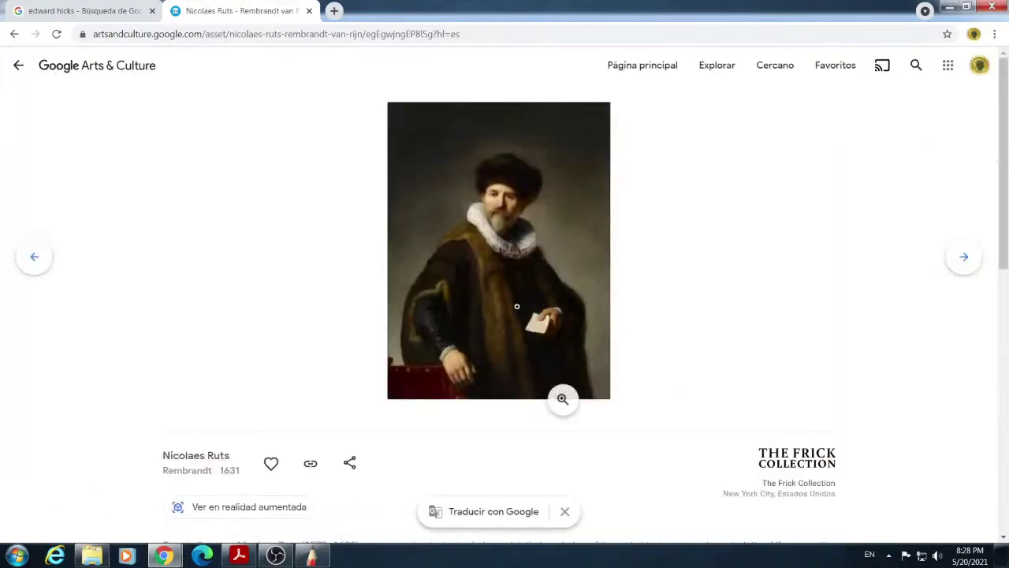
left_click(502, 224)
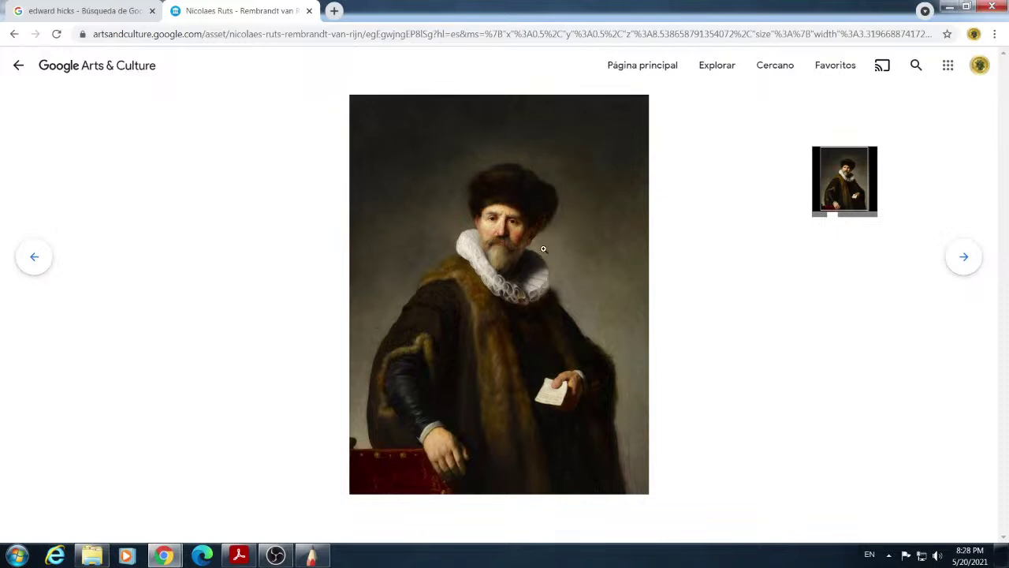
left_click(18, 66)
left_click(19, 66)
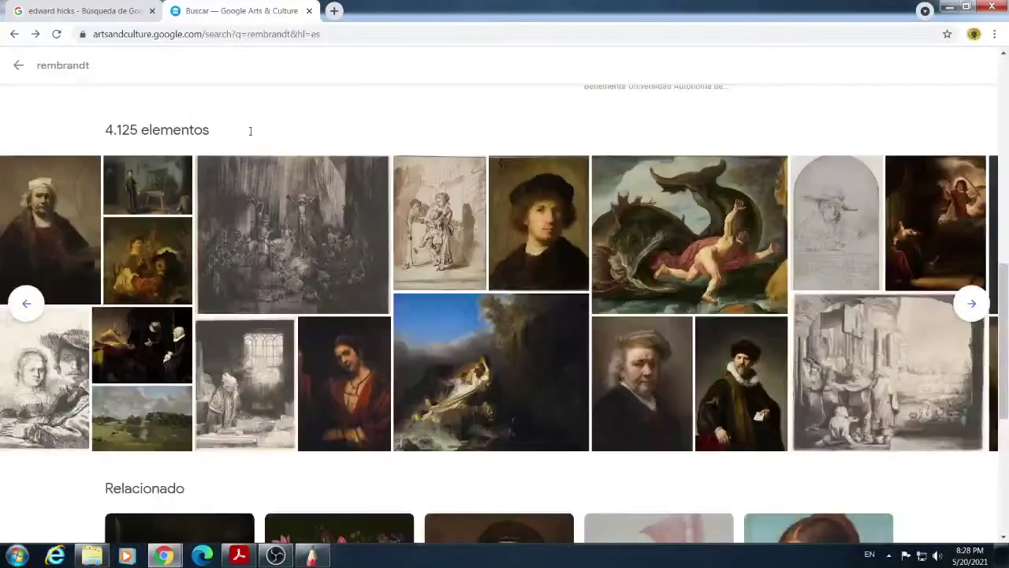
Examine Rembrandt's 1630 Selfportrait from the Nationalmuseum Sweden enlarged, from the face down to the clothing, and return to the results.
left_click(530, 227)
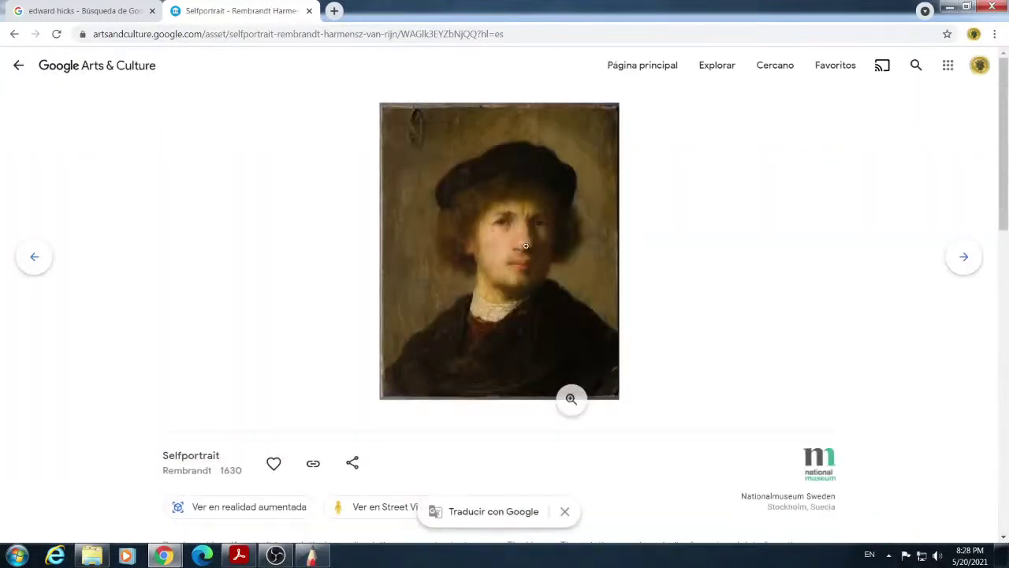
left_click(516, 243)
scroll(518, 242, "up", 2)
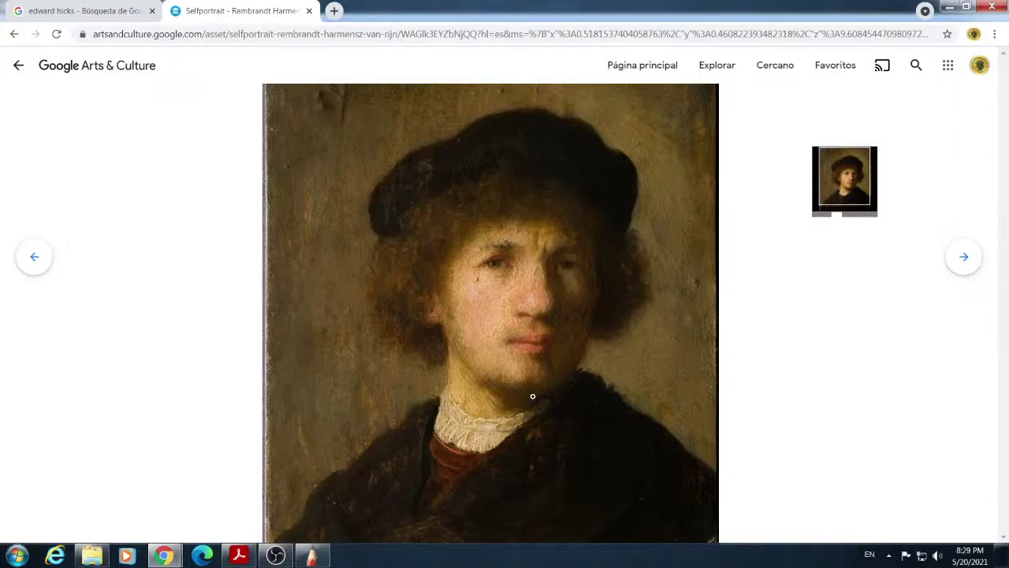
left_click_drag(452, 334, 452, 280)
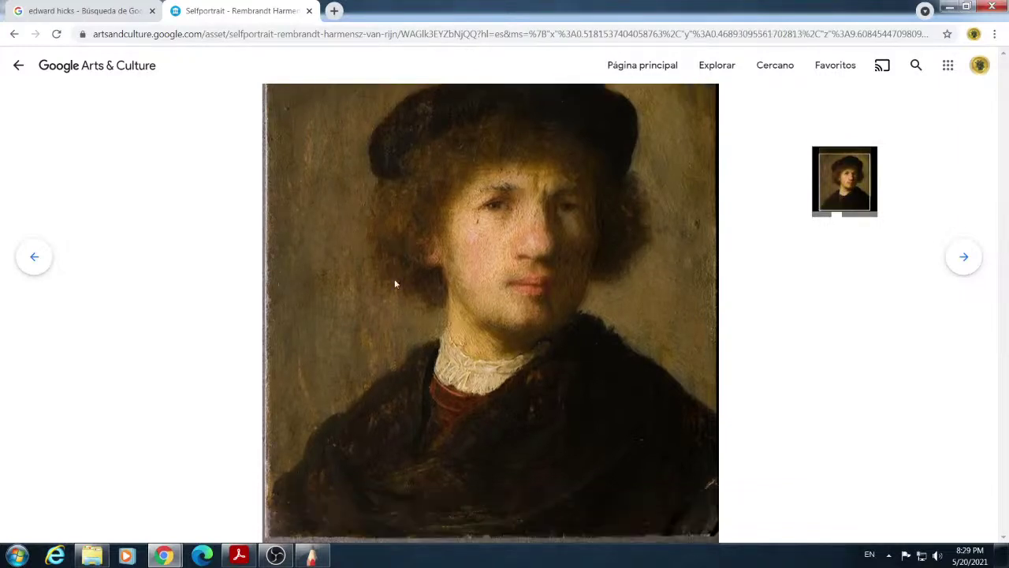
left_click(18, 67)
left_click(18, 67)
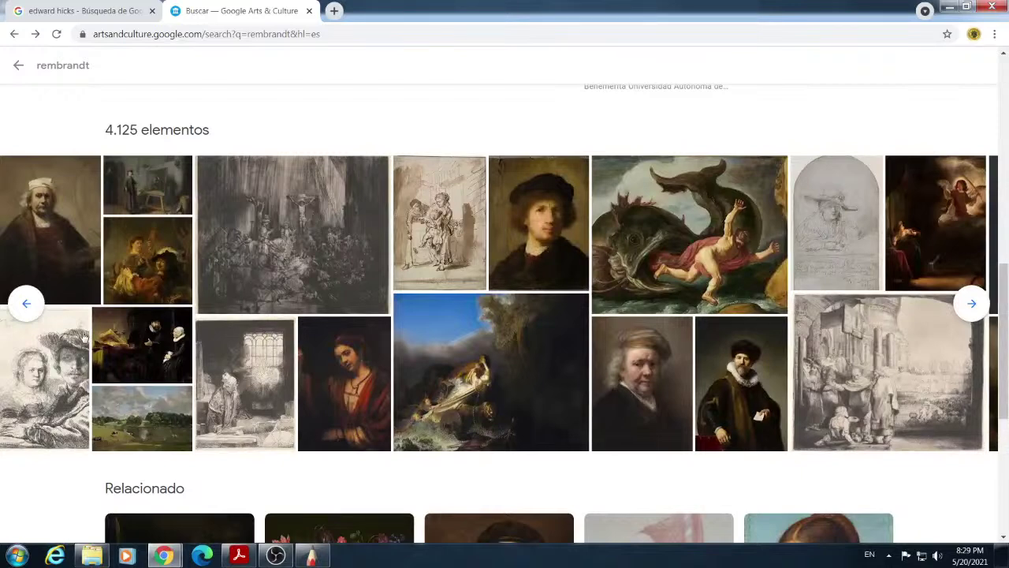
Open Rembrandt's 1669 Self-Portrait from the Mauritshuis and magnify the face, ear and grey hair to study the brushwork.
left_click(646, 409)
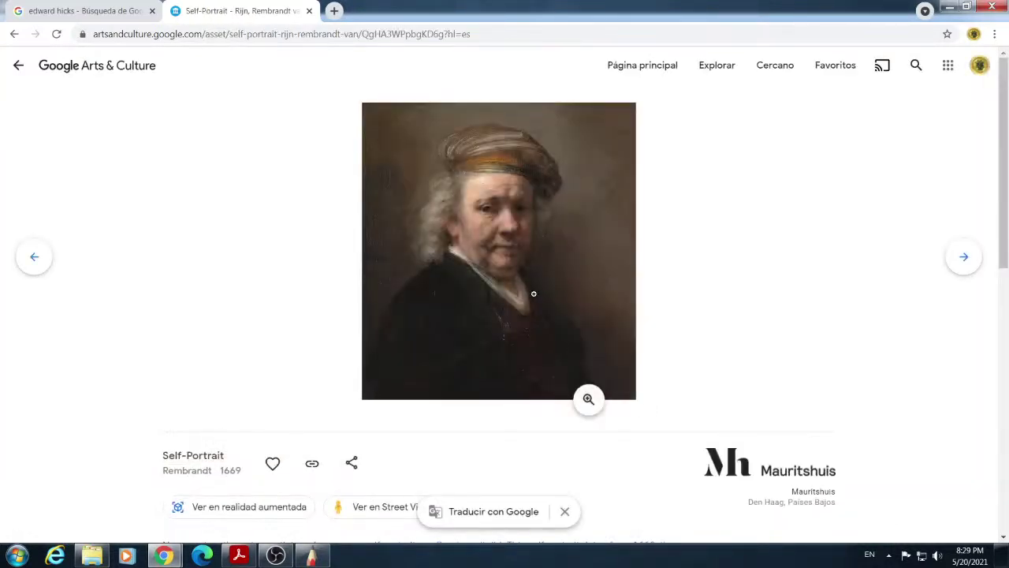
left_click(461, 209)
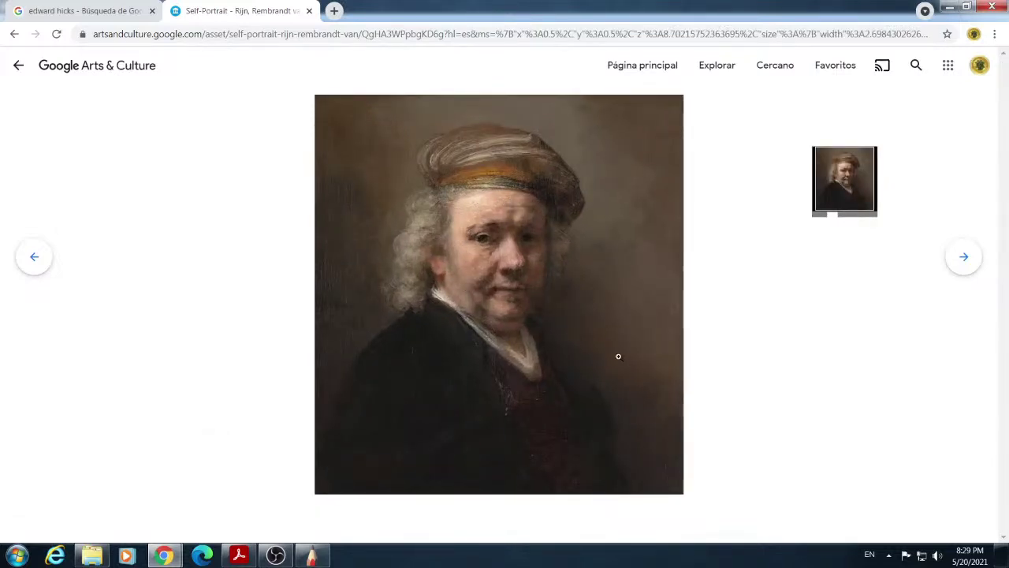
scroll(499, 177, "up", 3)
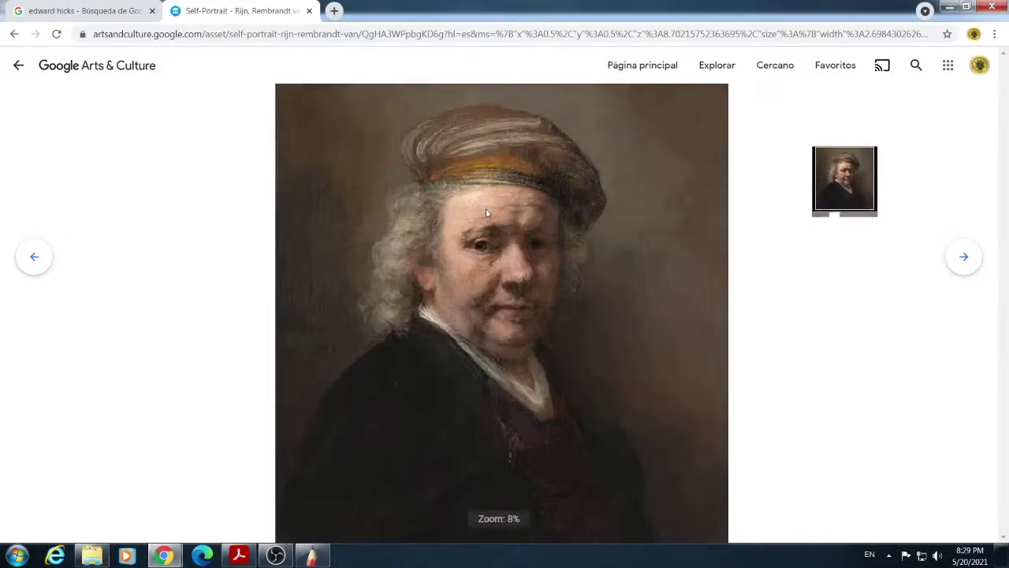
scroll(494, 201, "up", 1)
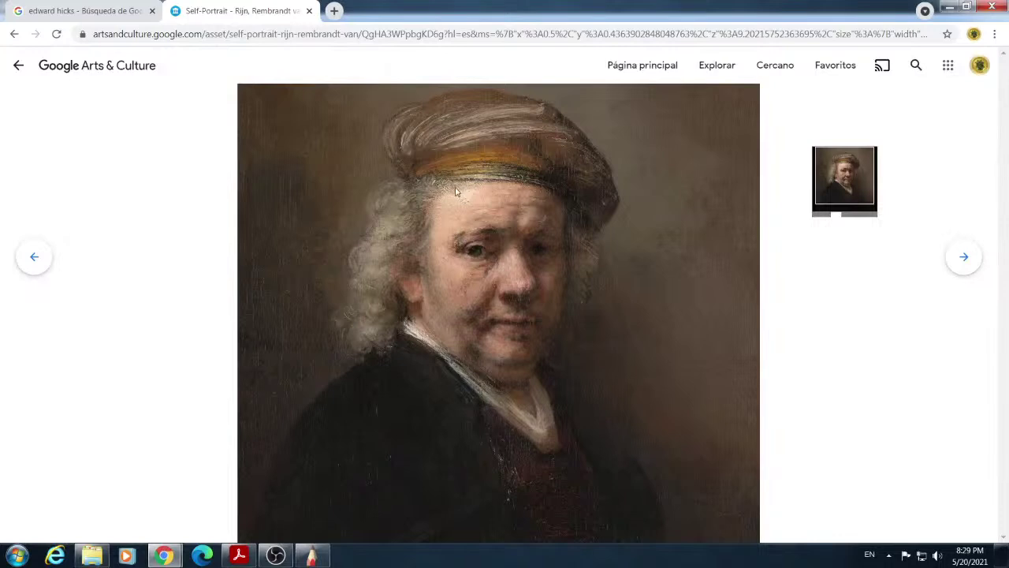
scroll(497, 277, "up", 5)
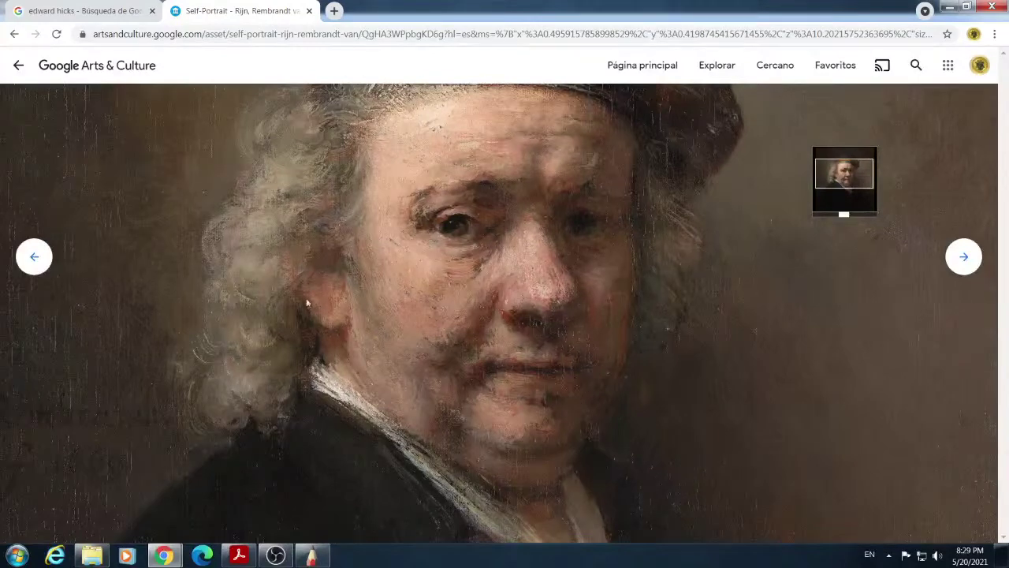
scroll(337, 302, "up", 4)
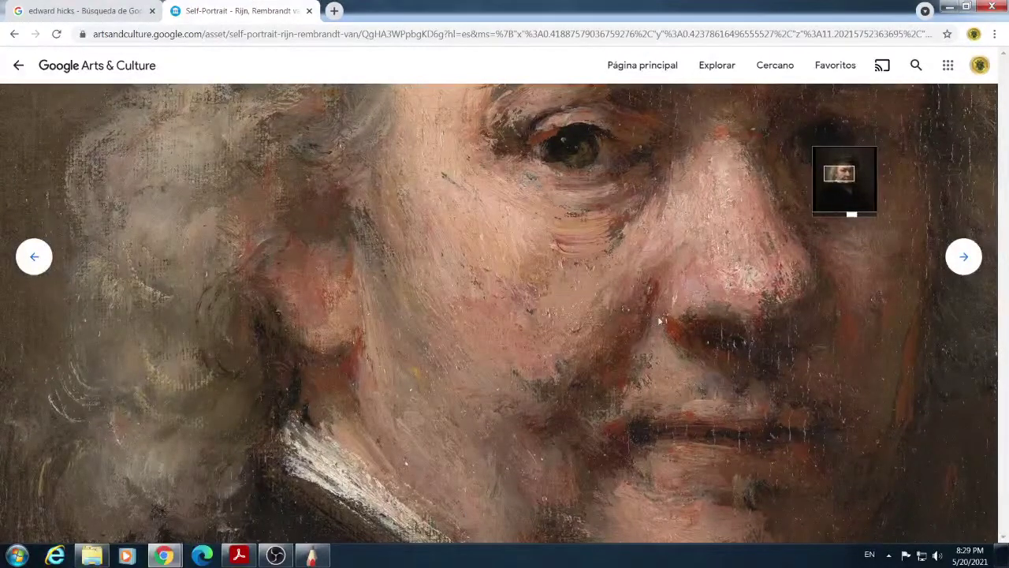
Inspect the eye in the 1669 Self-Portrait up close, starting from a wider view of the head, and return to the search results.
scroll(585, 300, "down", 5)
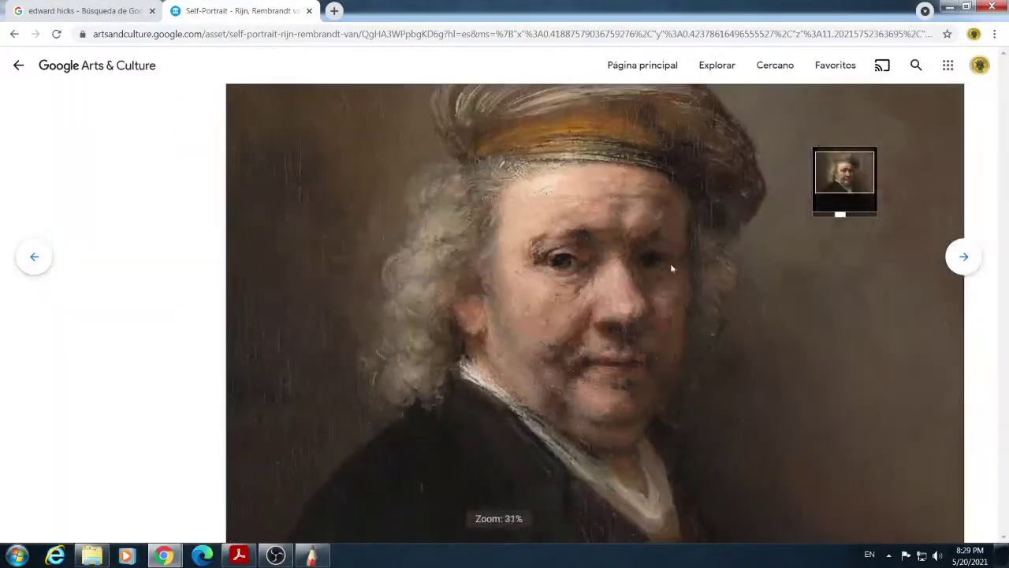
scroll(629, 388, "down", 3)
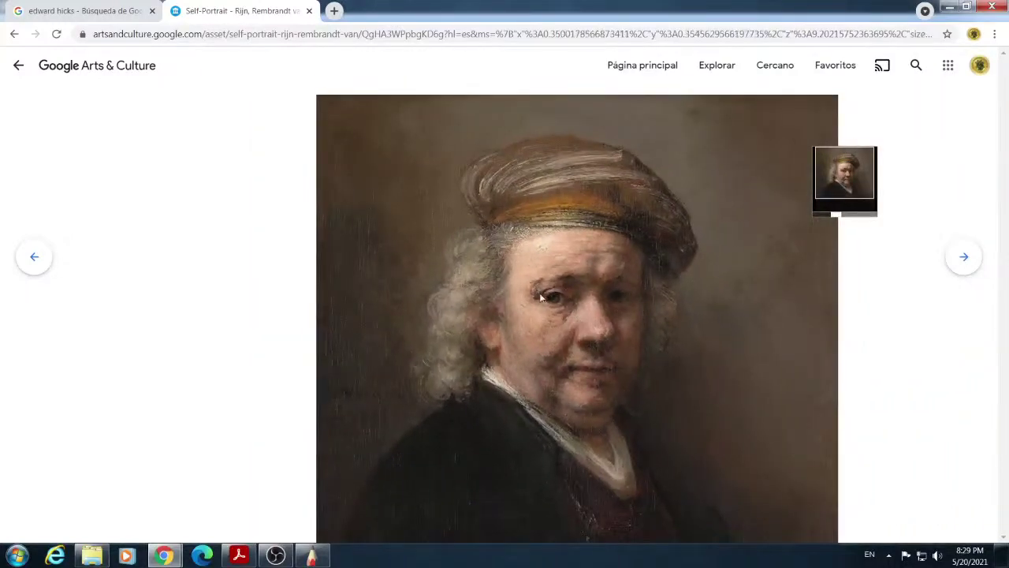
scroll(573, 307, "up", 4)
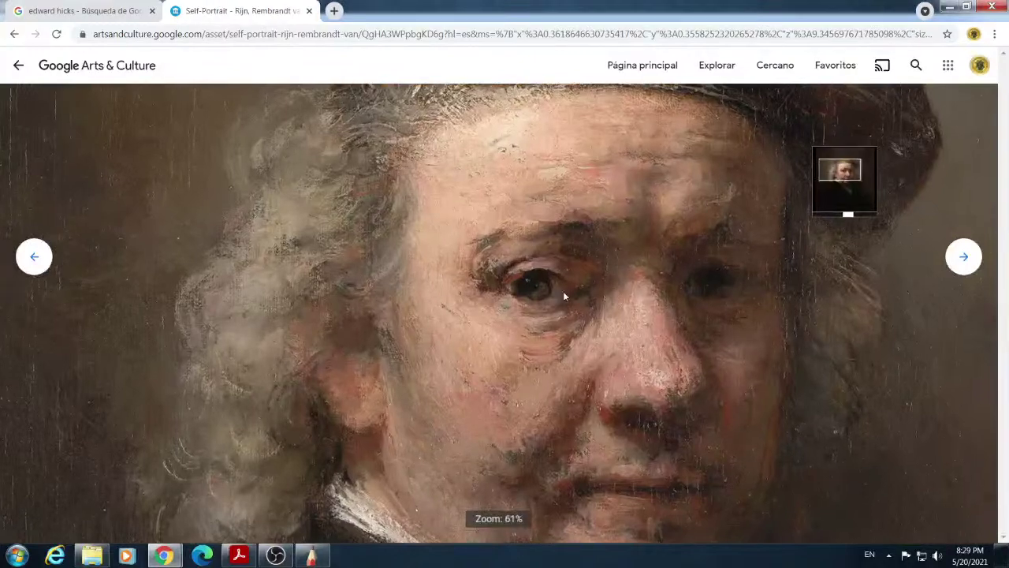
scroll(544, 278, "up", 1)
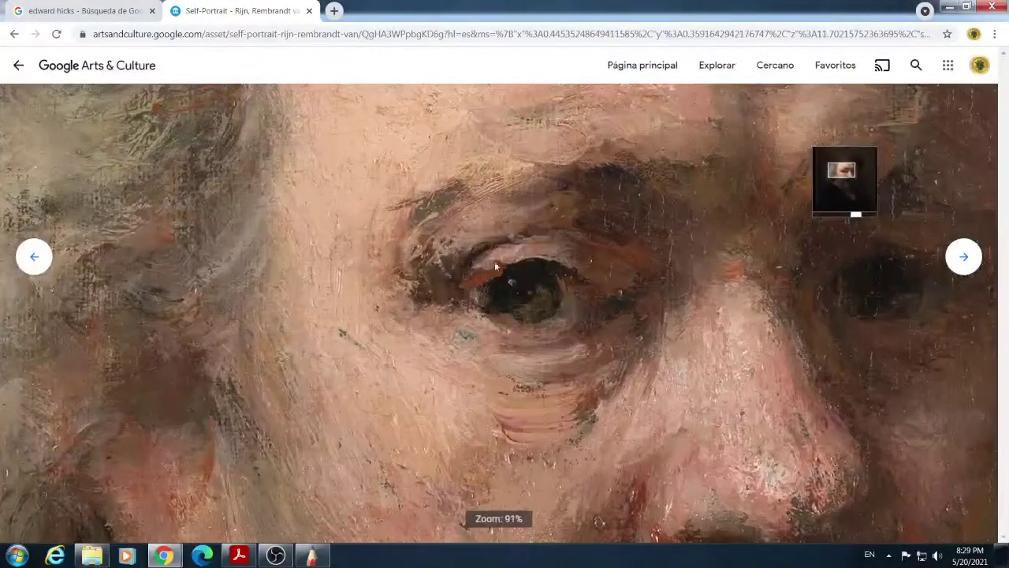
scroll(611, 314, "down", 3)
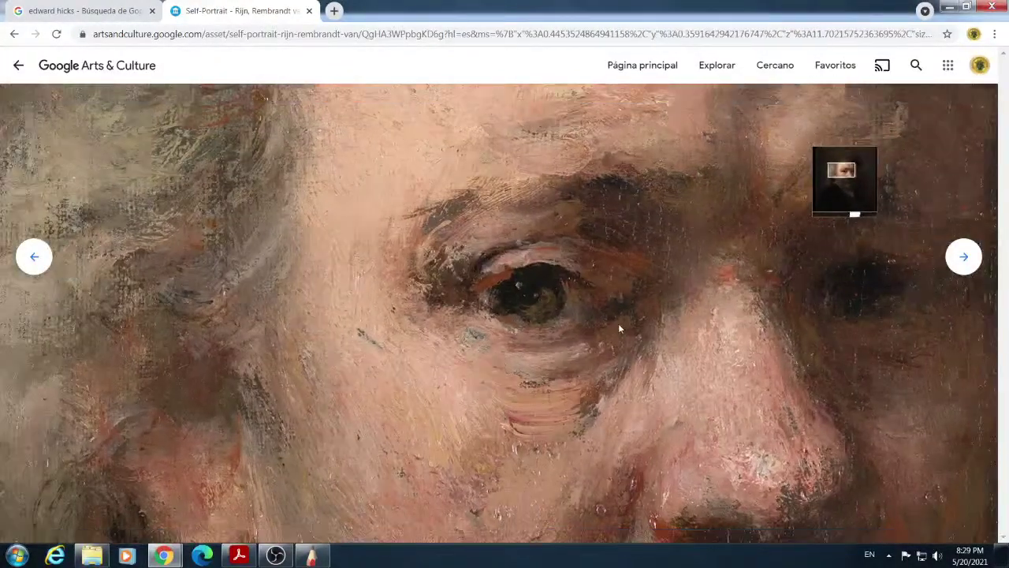
scroll(786, 365, "down", 5)
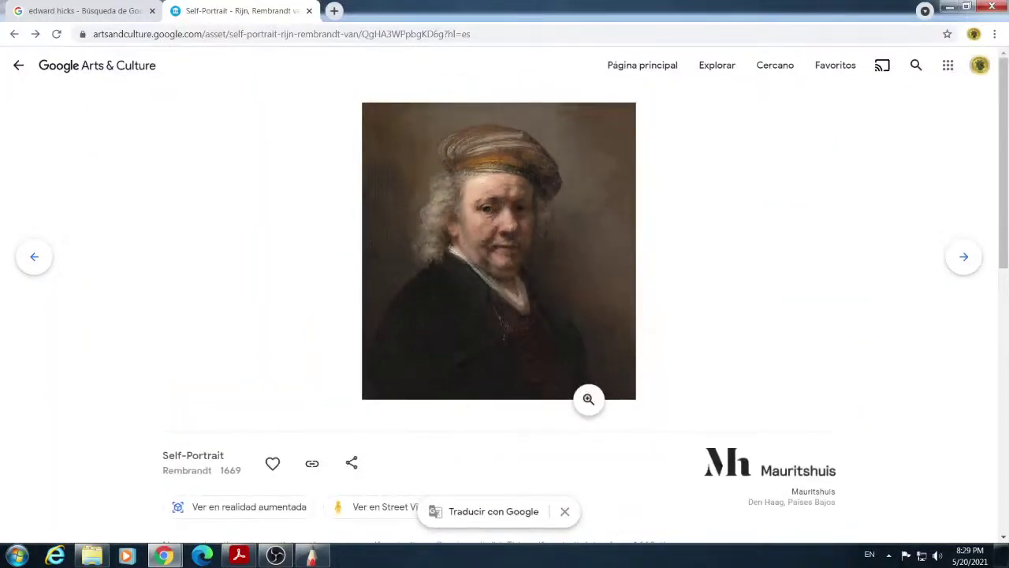
left_click(19, 66)
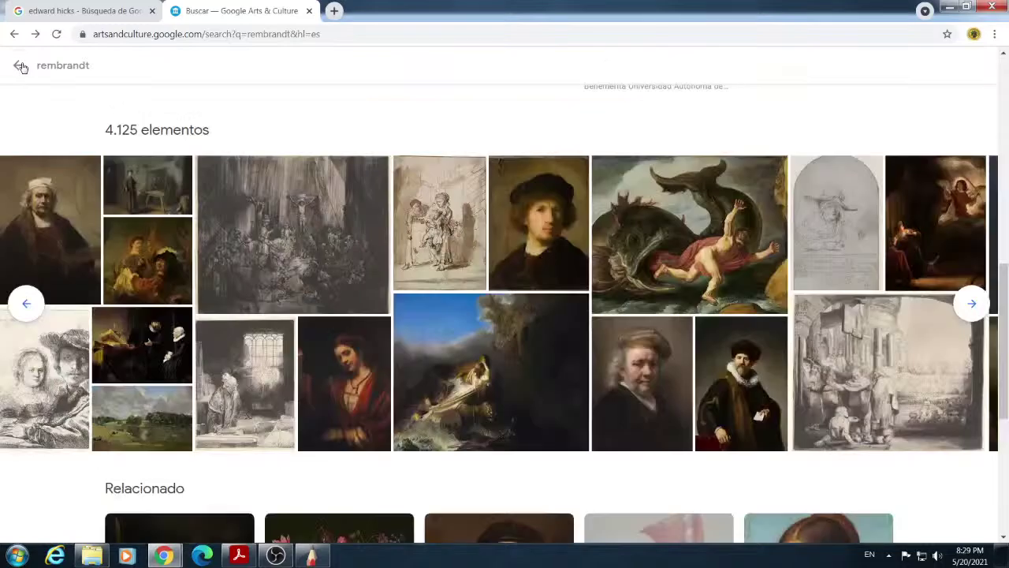
Leave the rembrandt results, search for "velasquez" and open the Diego Velázquez artist page.
left_click(20, 66)
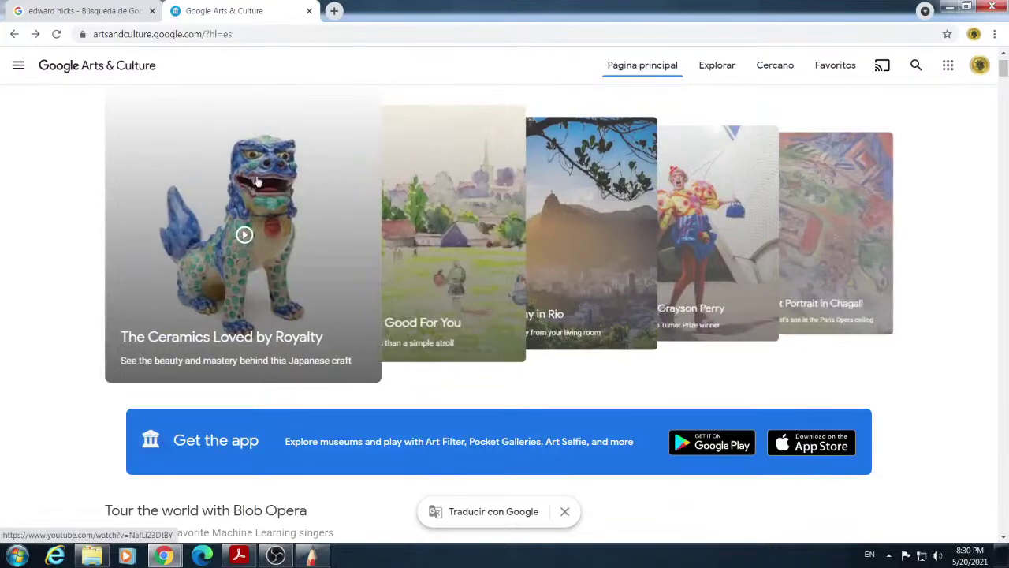
left_click(916, 65)
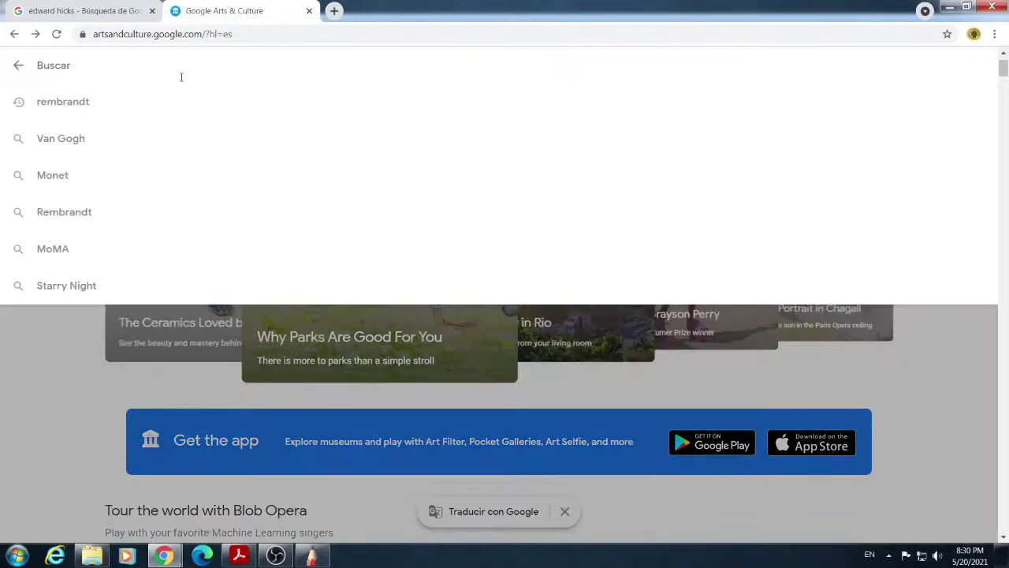
type("velasquez")
key("Return")
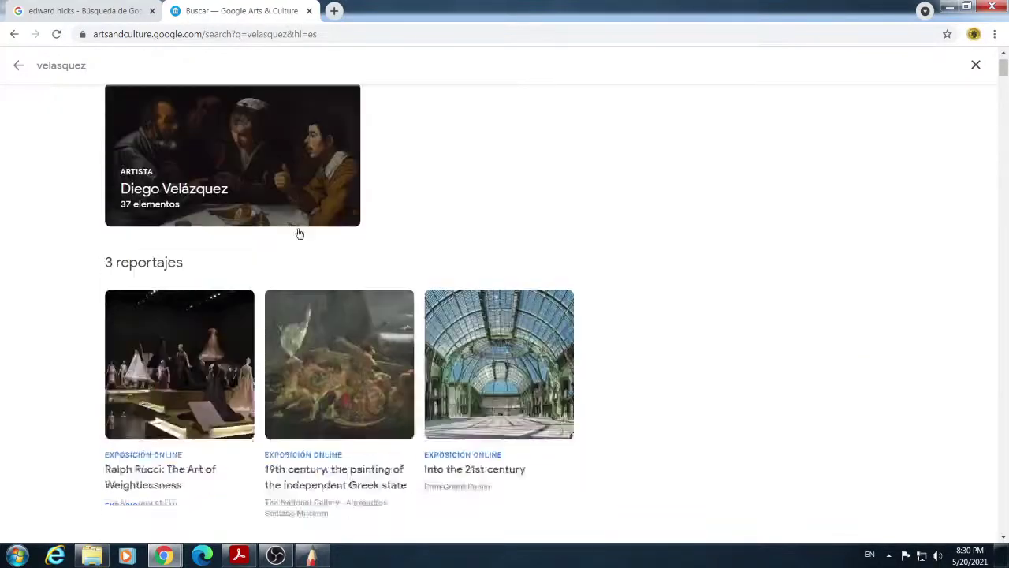
scroll(297, 228, "down", 2)
scroll(295, 225, "up", 2)
left_click(286, 205)
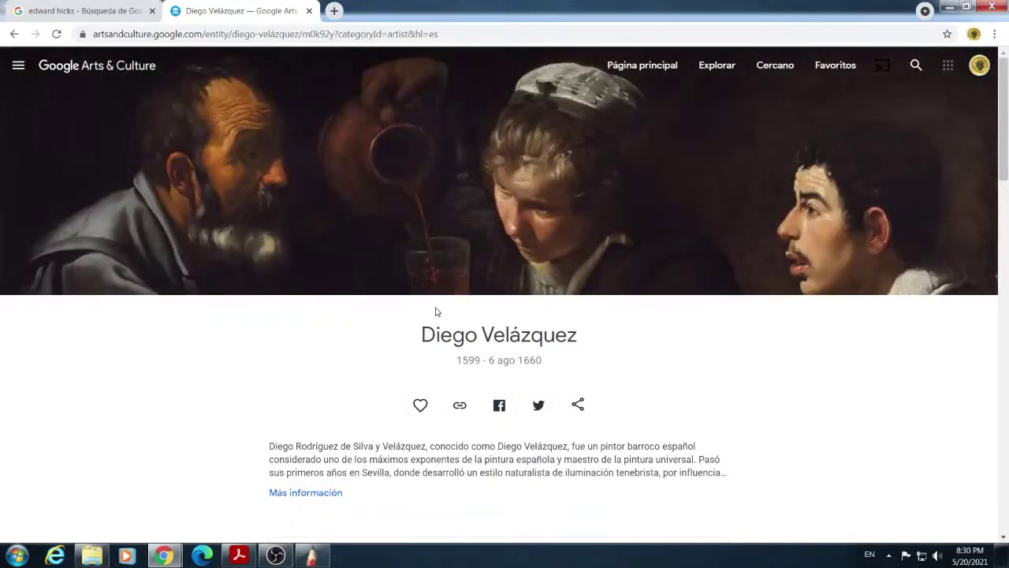
From the Velázquez artworks, view Tavern Scene with Two Men and a Girl enlarged and return to the artist page.
scroll(436, 312, "down", 9)
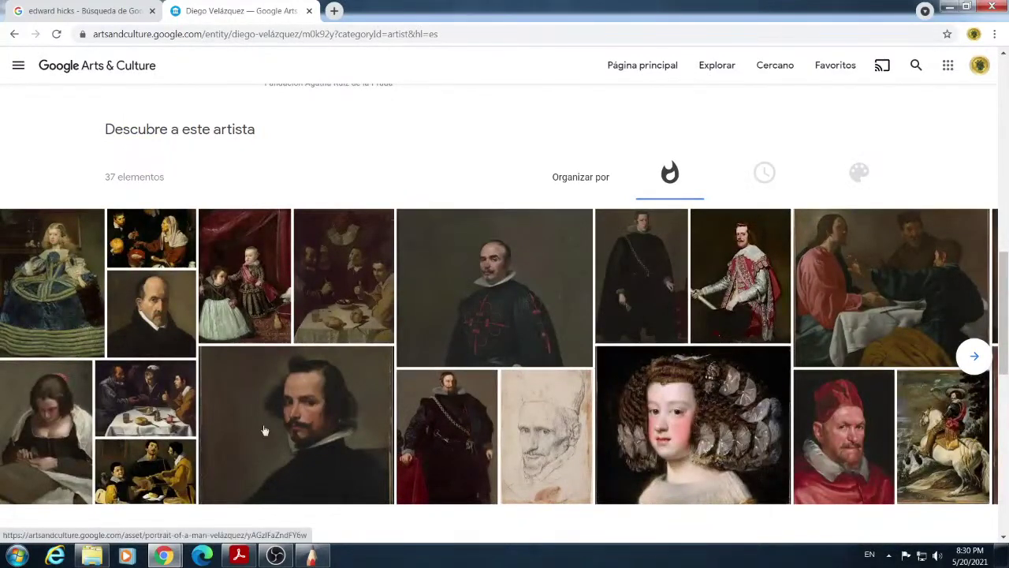
left_click(134, 415)
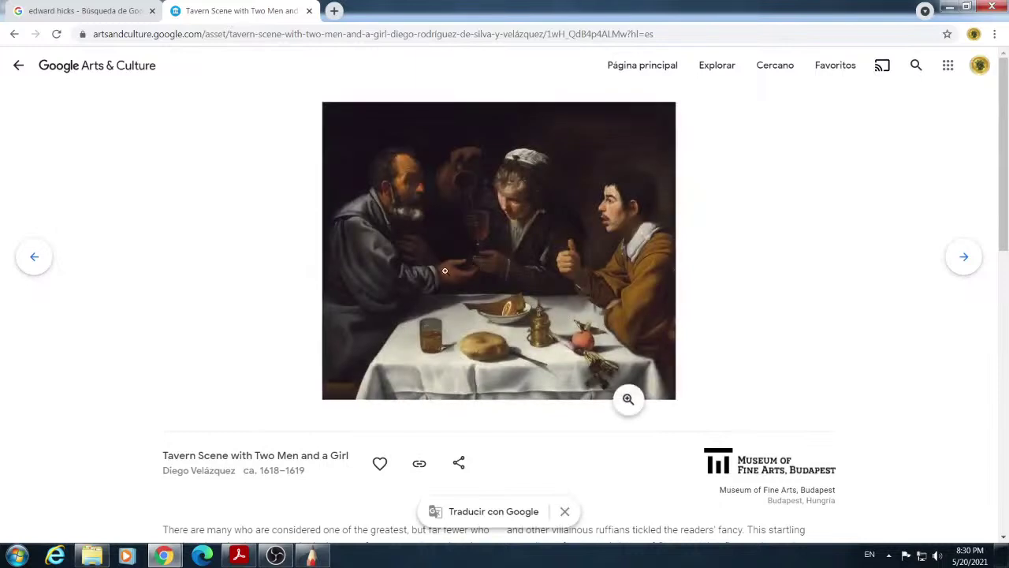
left_click(368, 255)
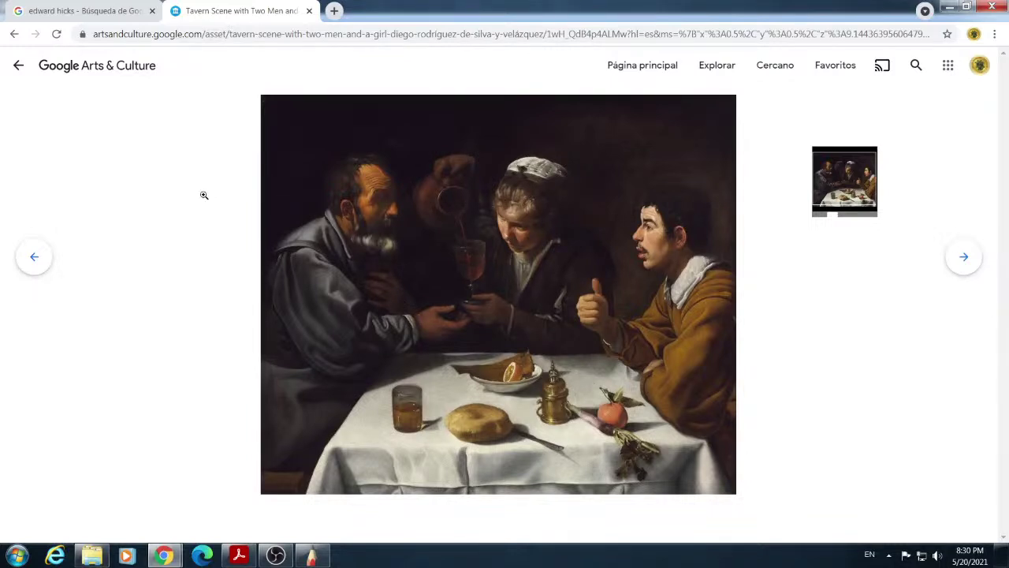
left_click(19, 65)
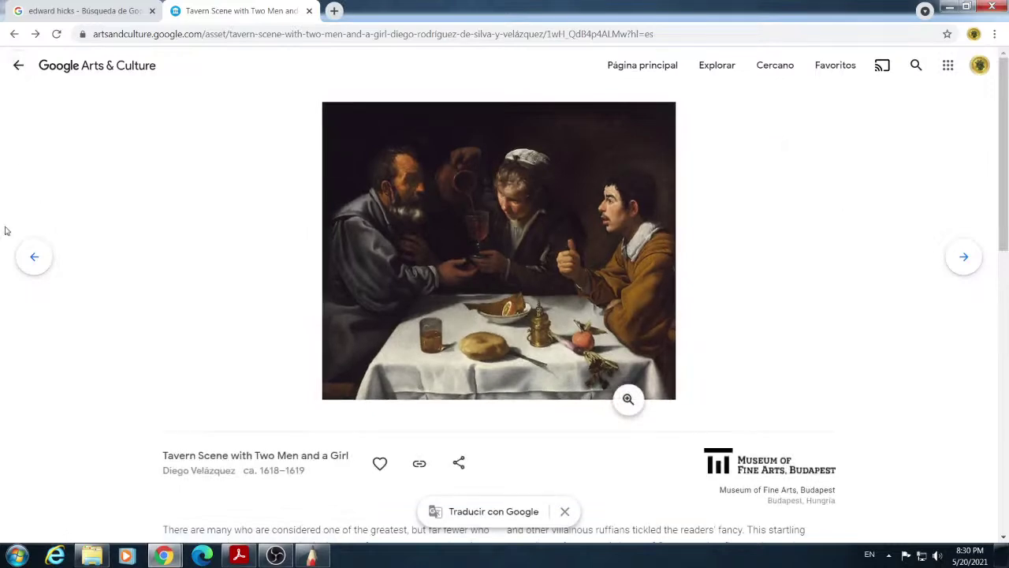
left_click(19, 66)
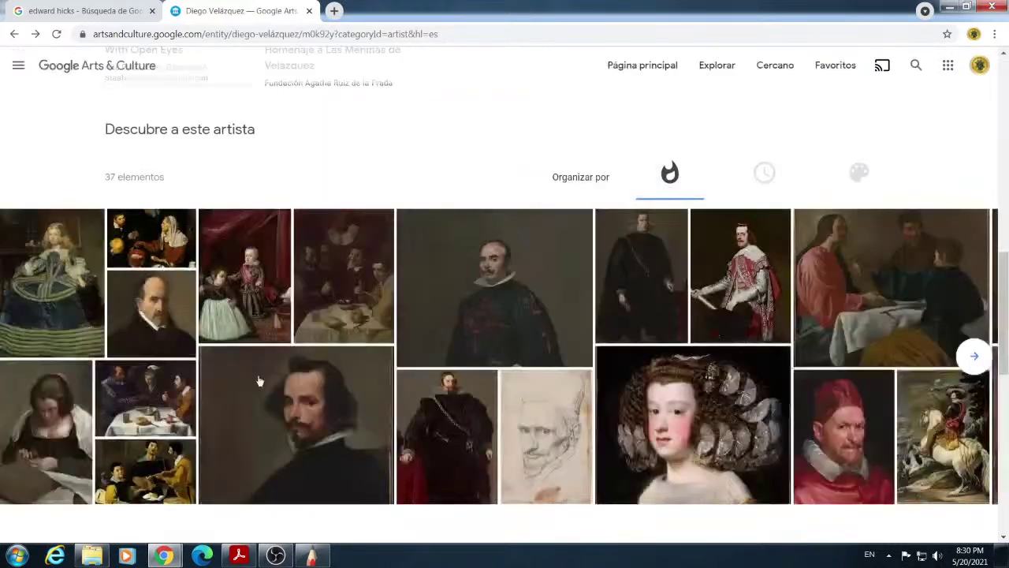
Open Velázquez's Portrait of a Man, study the face enlarged and the wider head, and return to the artist page.
left_click(303, 421)
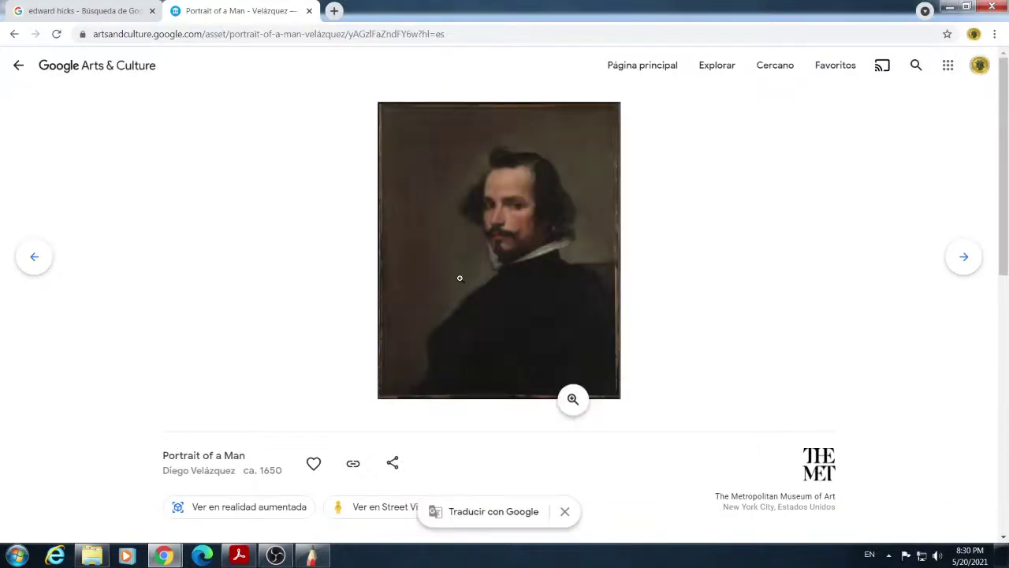
left_click(501, 268)
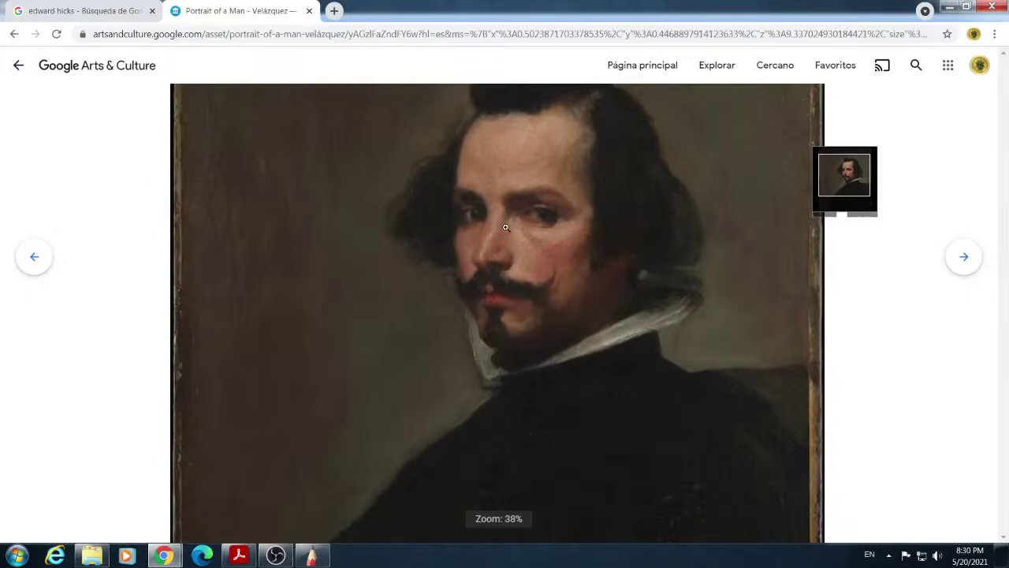
scroll(503, 228, "up", 3)
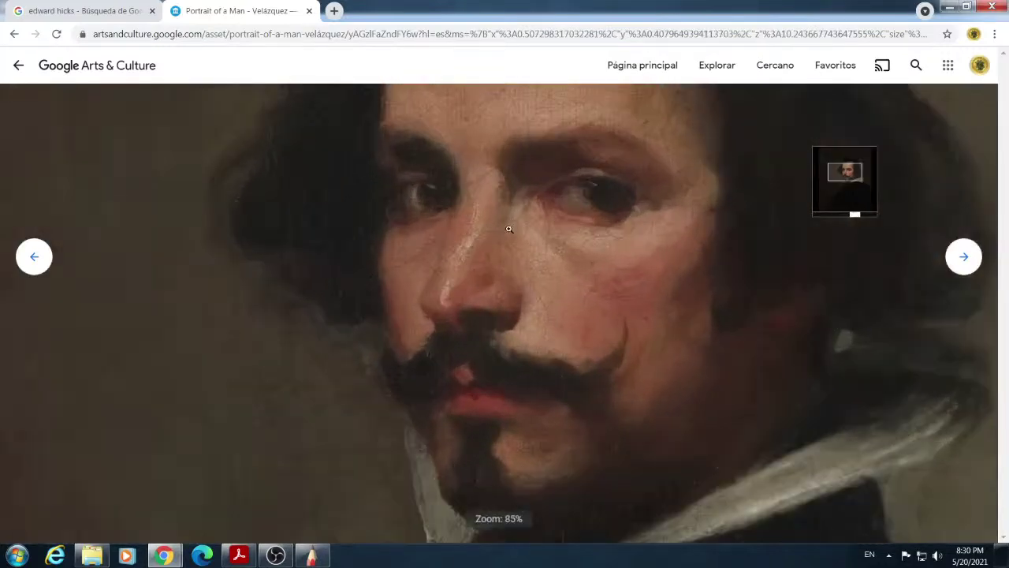
scroll(508, 229, "up", 1)
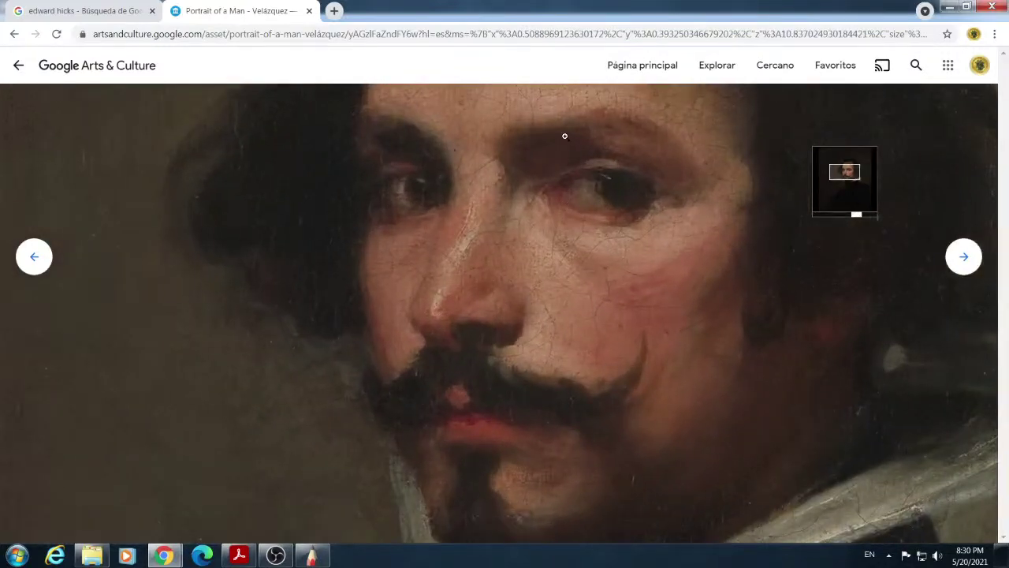
scroll(487, 327, "down", 4)
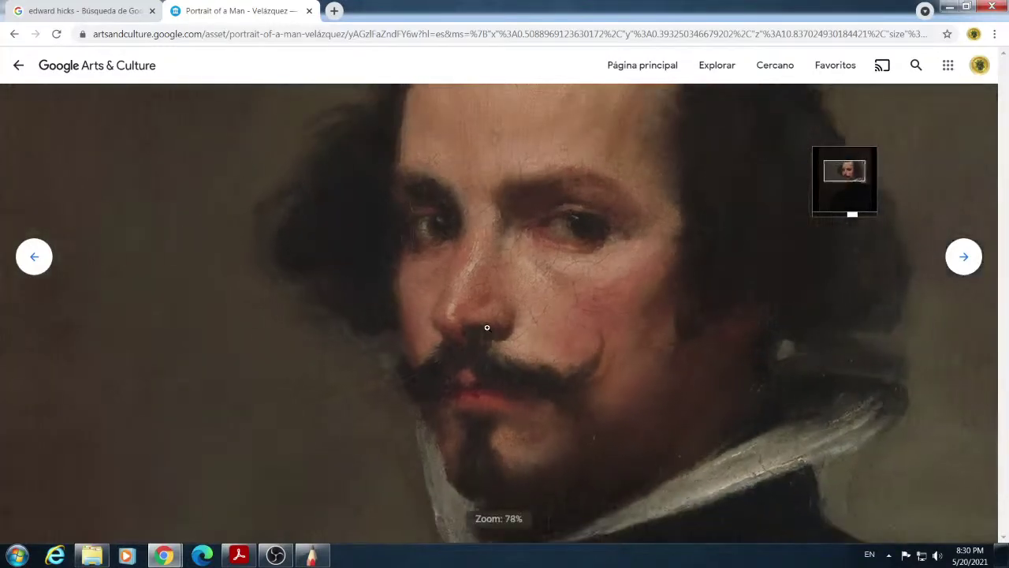
scroll(490, 330, "down", 2)
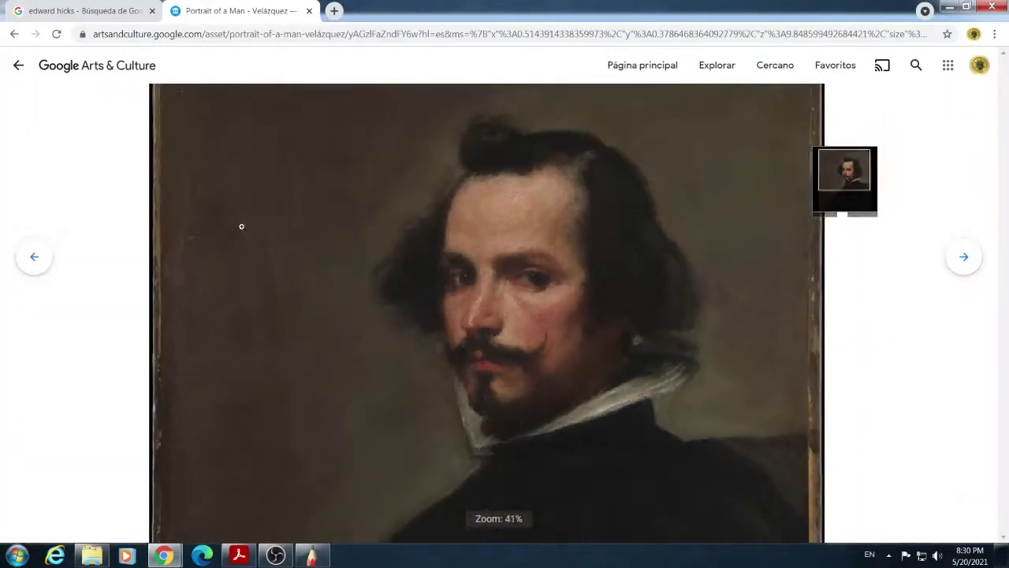
left_click(19, 68)
left_click(18, 71)
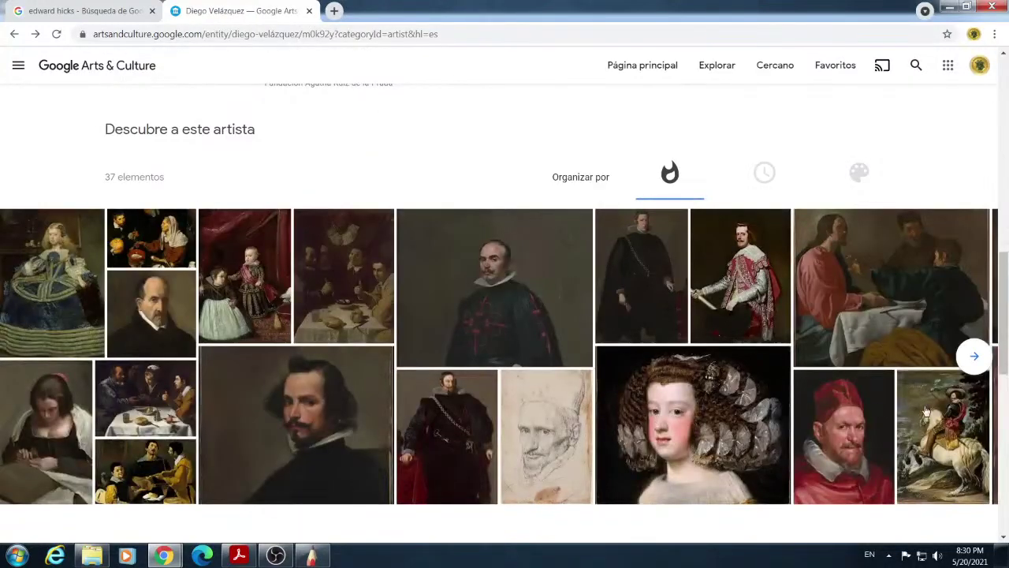
View María Teresa, Infanta of Spain enlarged to study the face and hair ornaments, and return to the artist page.
left_click(732, 418)
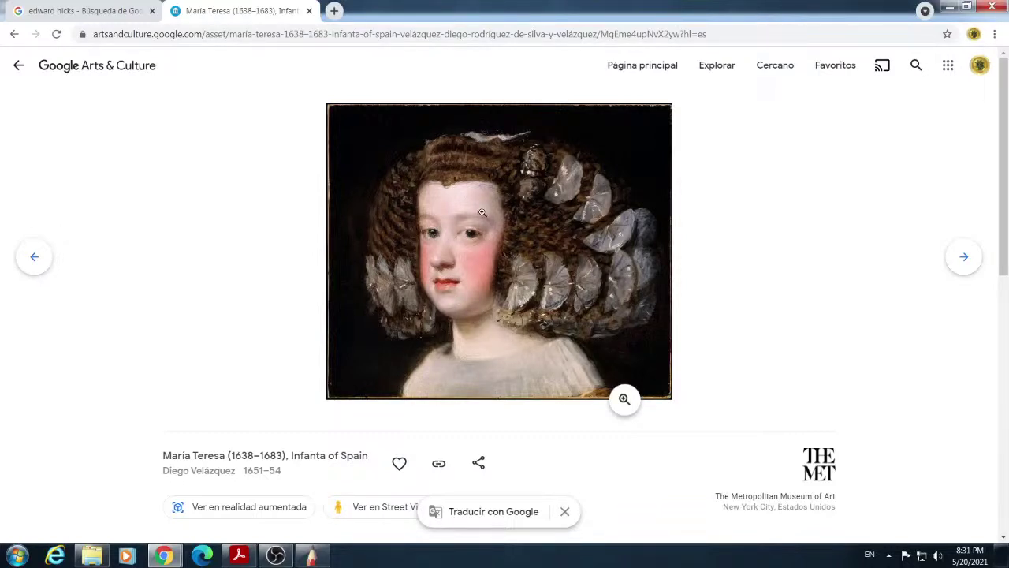
left_click(400, 204)
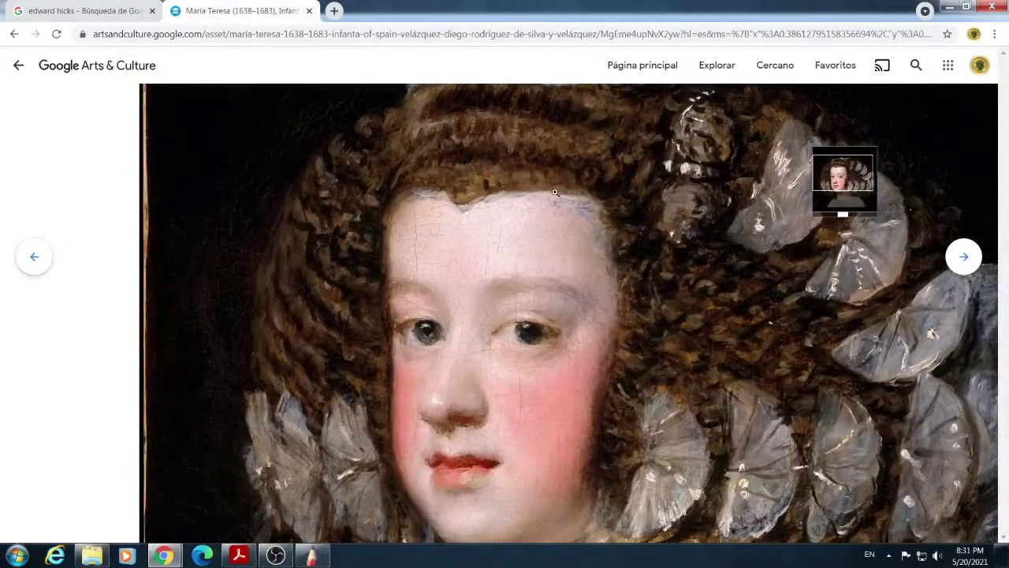
scroll(685, 263, "down", 5)
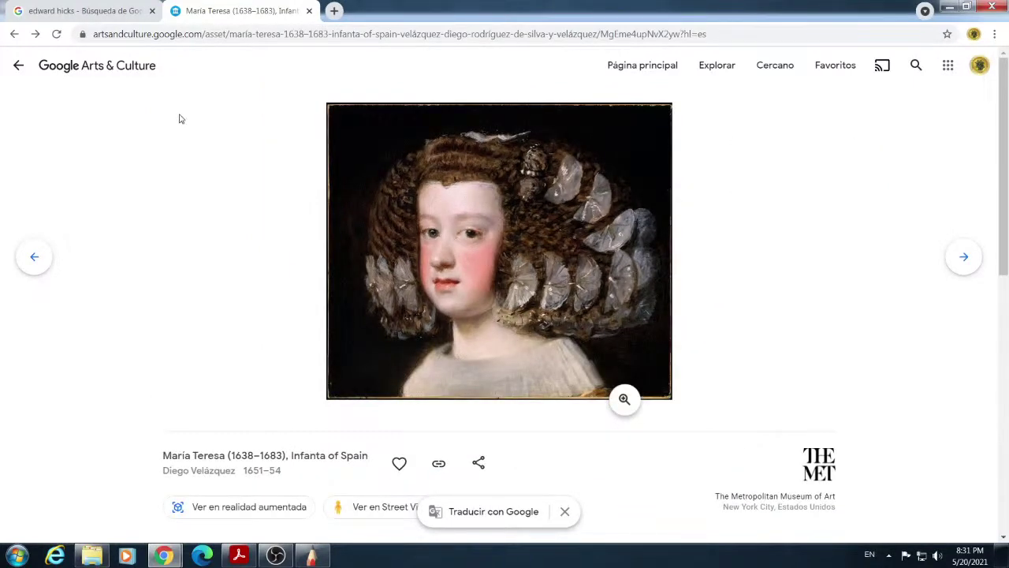
left_click(18, 65)
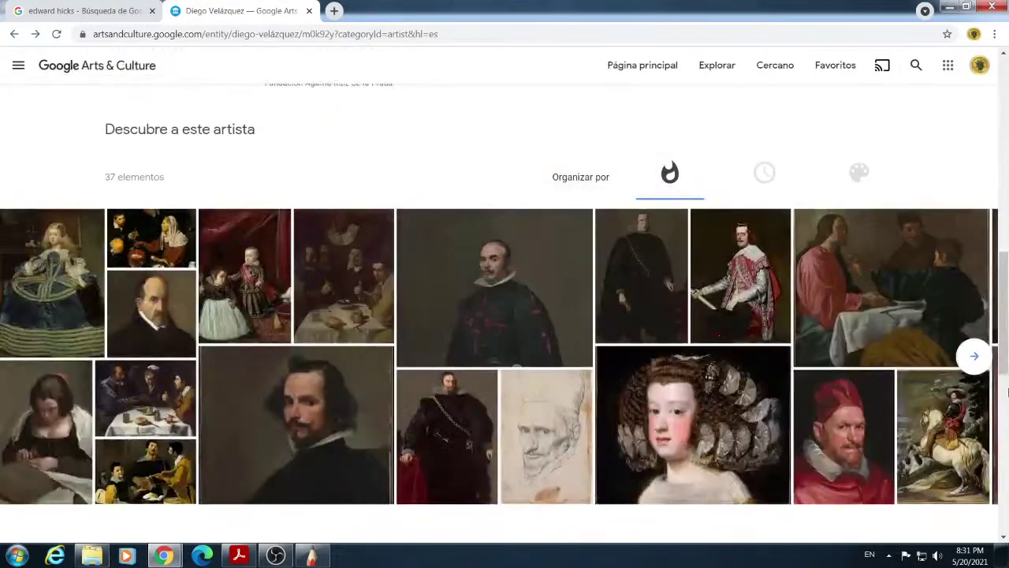
Browse further through the Velázquez artworks, open Kitchen Maid and return to the artist page.
left_click(975, 365)
left_click(975, 359)
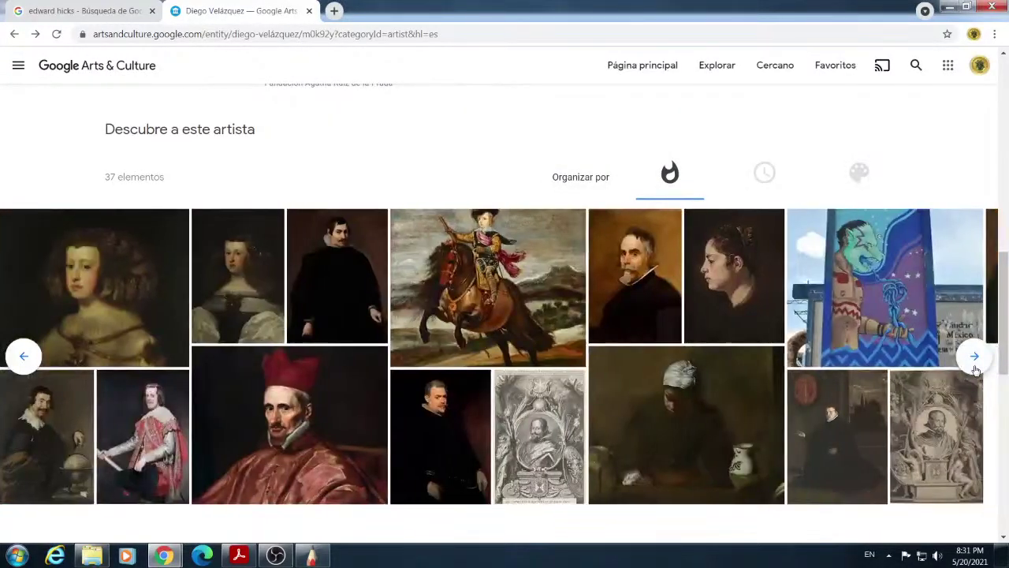
left_click(687, 408)
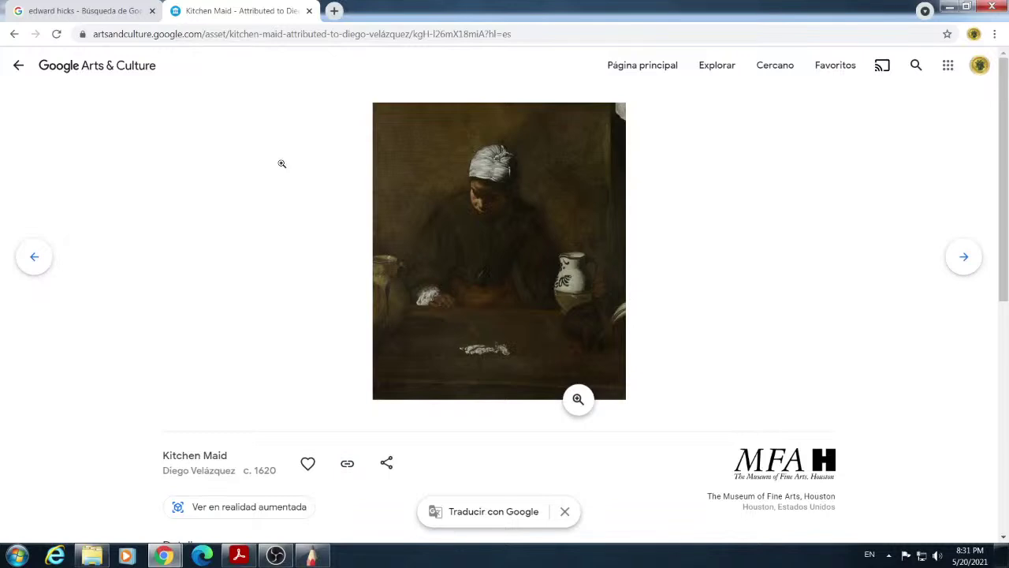
left_click(15, 66)
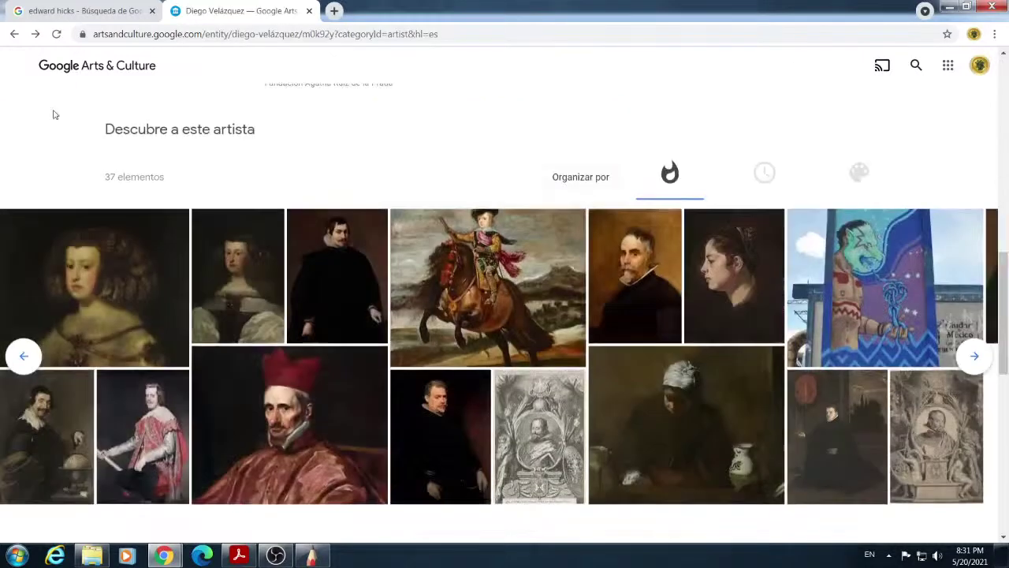
Browse the Velázquez artworks to the end and back, open King Philip IV of Spain from The Frick Collection, and magnify the embroidered costume.
left_click(974, 356)
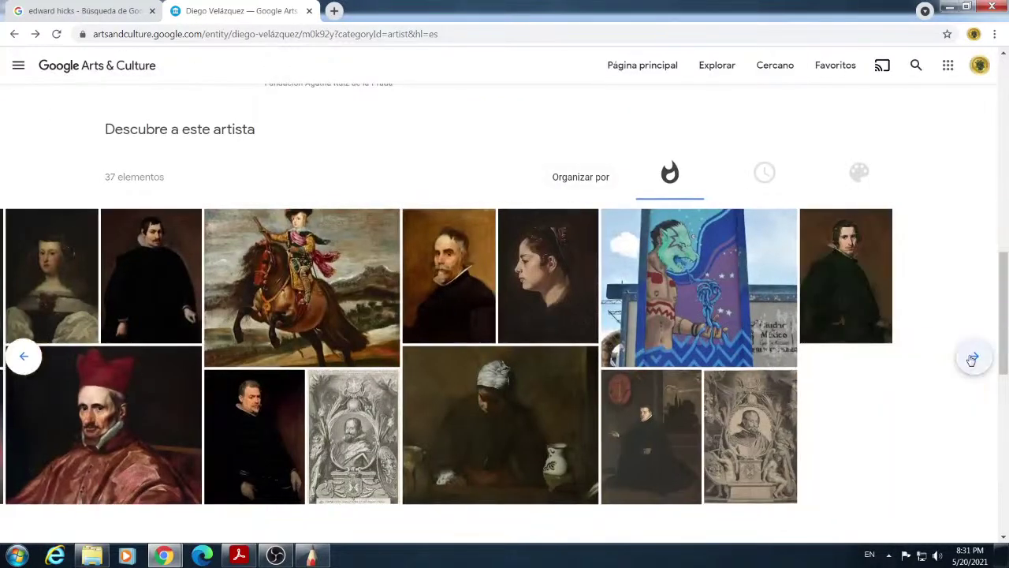
left_click(27, 356)
left_click(27, 355)
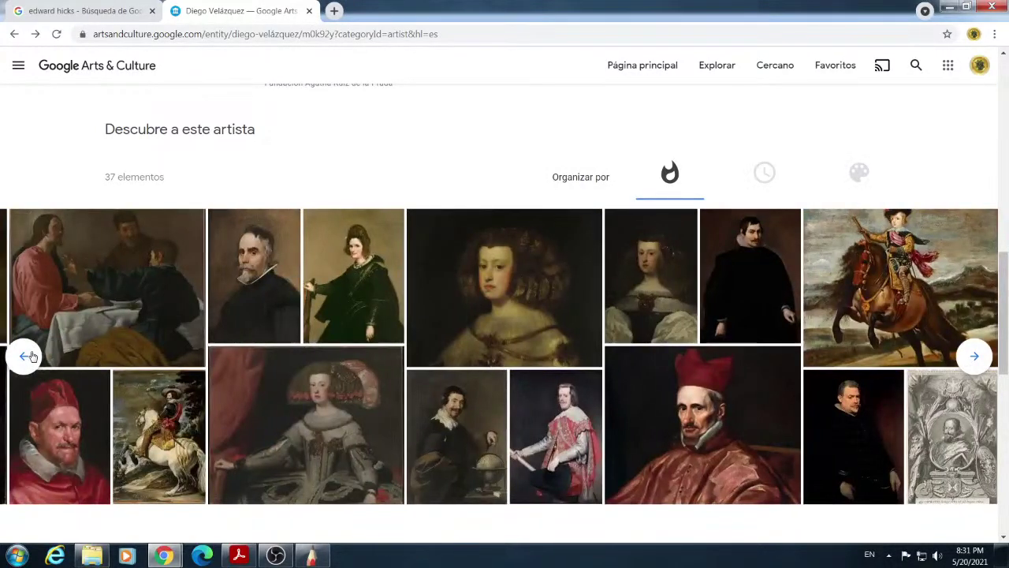
left_click(27, 356)
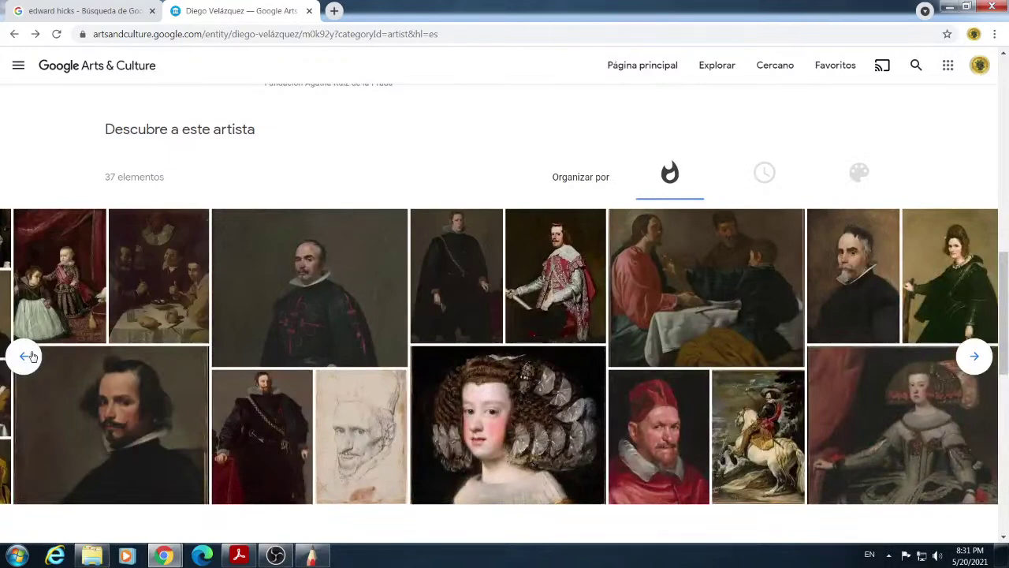
left_click(569, 306)
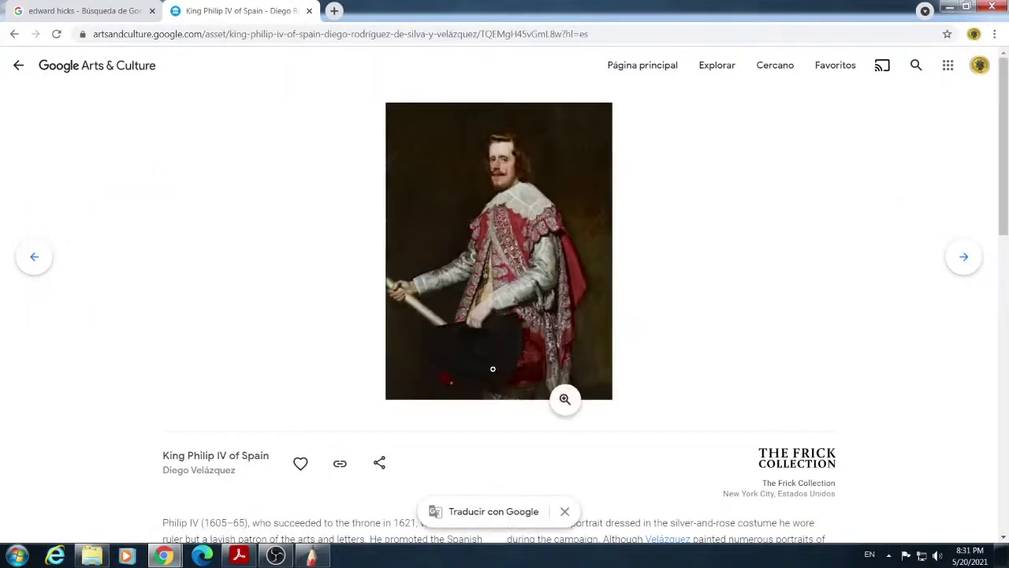
left_click(513, 294)
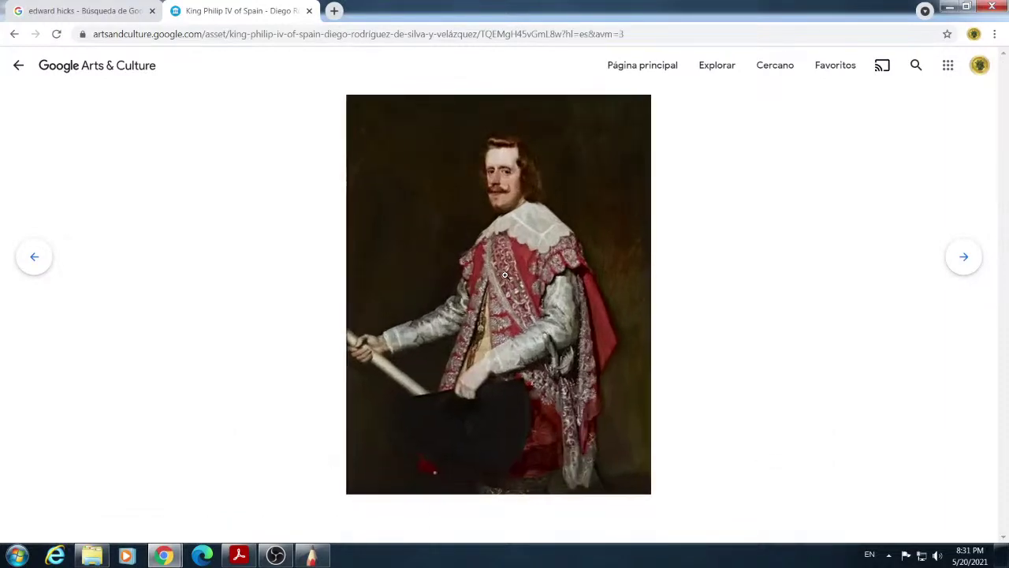
scroll(501, 301, "up", 3)
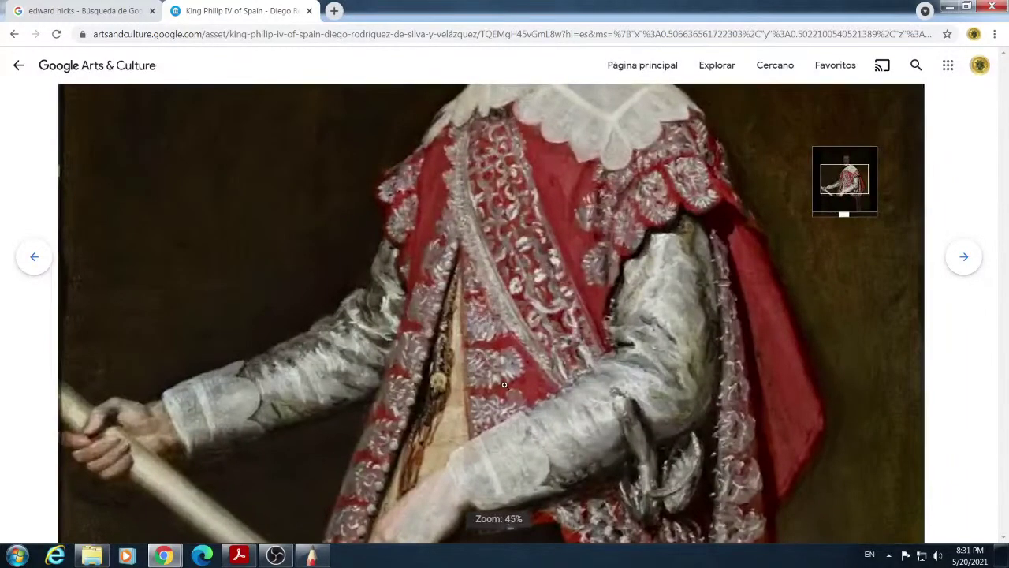
scroll(564, 240, "up", 2)
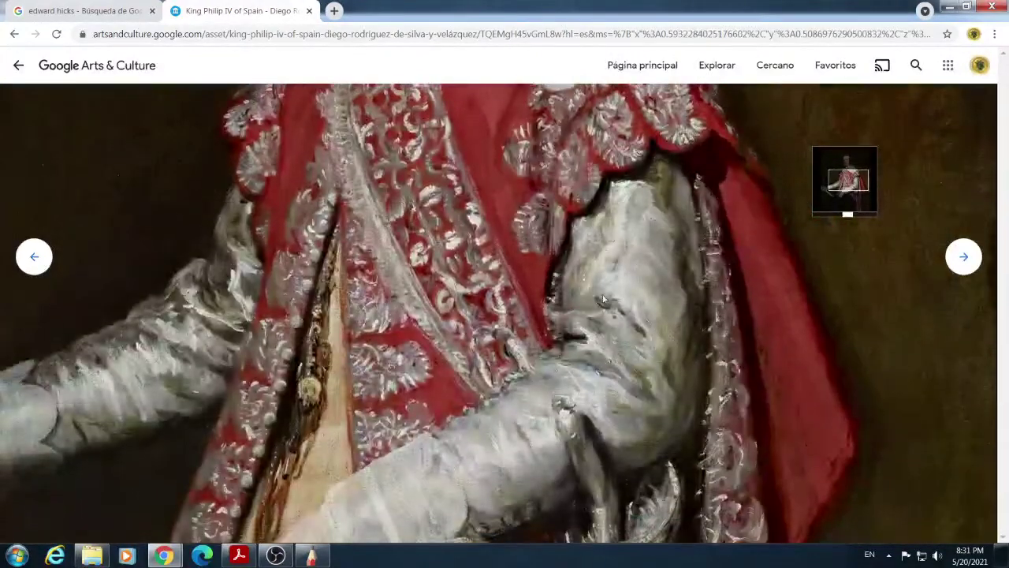
Examine the silver sleeves, hand, face, lace collar and red embroidery of King Philip IV up close.
left_click_drag(619, 405, 610, 261)
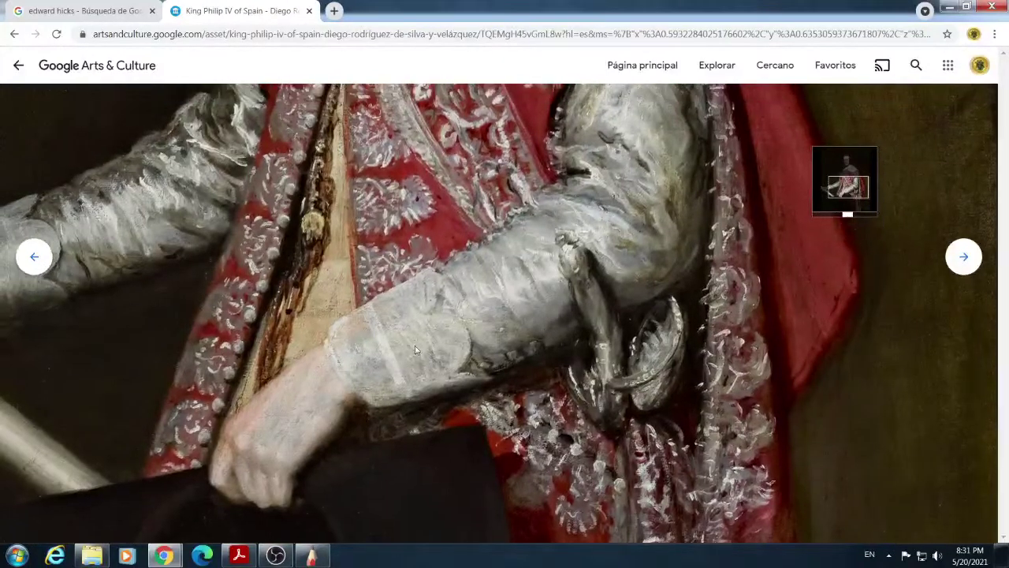
mouse_move(532, 273)
left_mouse_down()
mouse_move(559, 303)
mouse_move(678, 336)
left_mouse_up()
left_click_drag(550, 281, 507, 327)
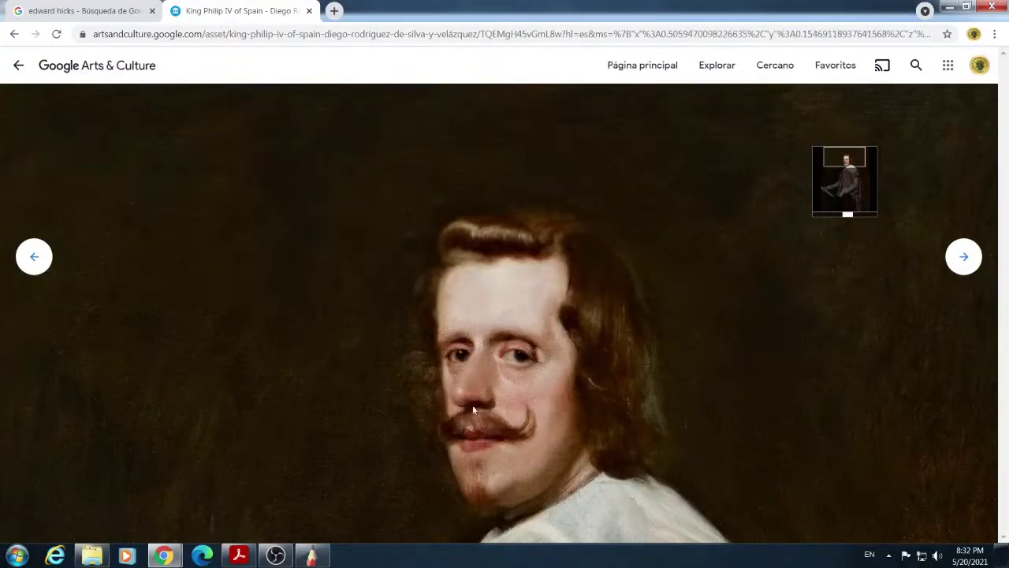
mouse_move(516, 451)
left_mouse_down()
mouse_move(520, 398)
mouse_move(484, 320)
left_mouse_up()
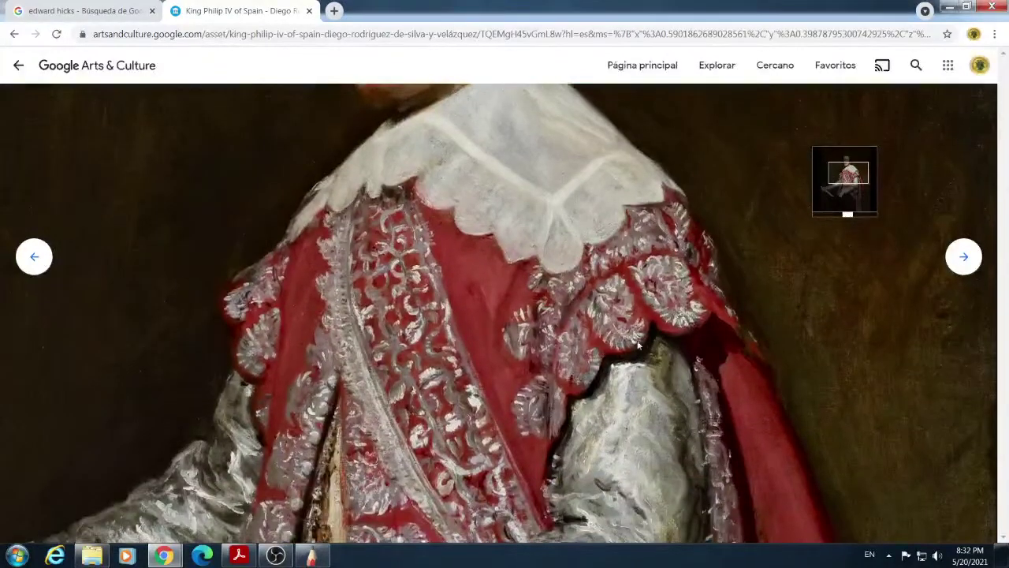
left_click_drag(583, 346, 583, 280)
mouse_move(365, 459)
left_mouse_down()
mouse_move(417, 337)
mouse_move(544, 309)
mouse_move(403, 329)
mouse_move(354, 319)
left_mouse_up()
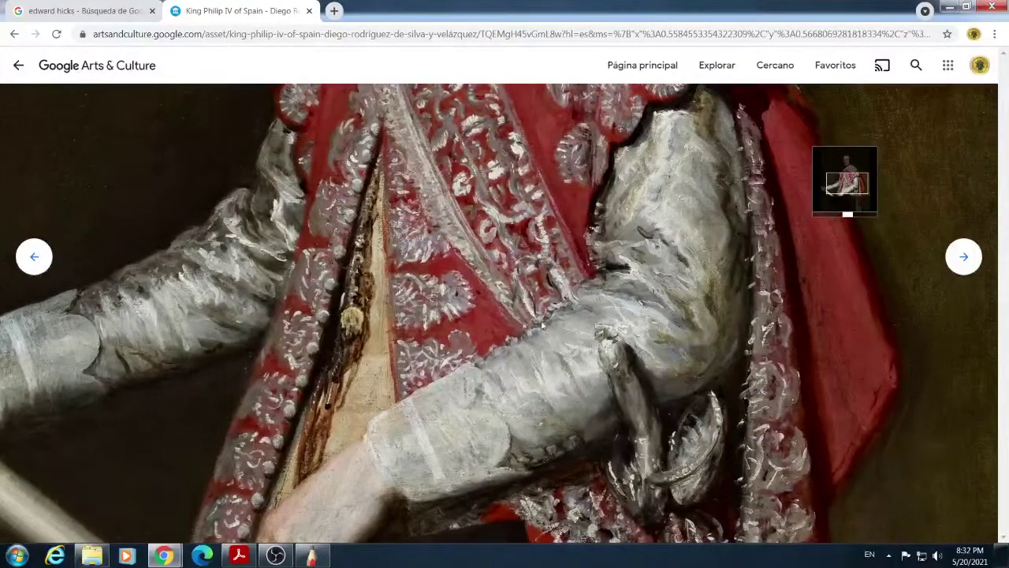
Magnify the brushwork on King Philip IV's bent sleeve, view the wider figure, and return to the artwork's page.
scroll(734, 344, "up", 3)
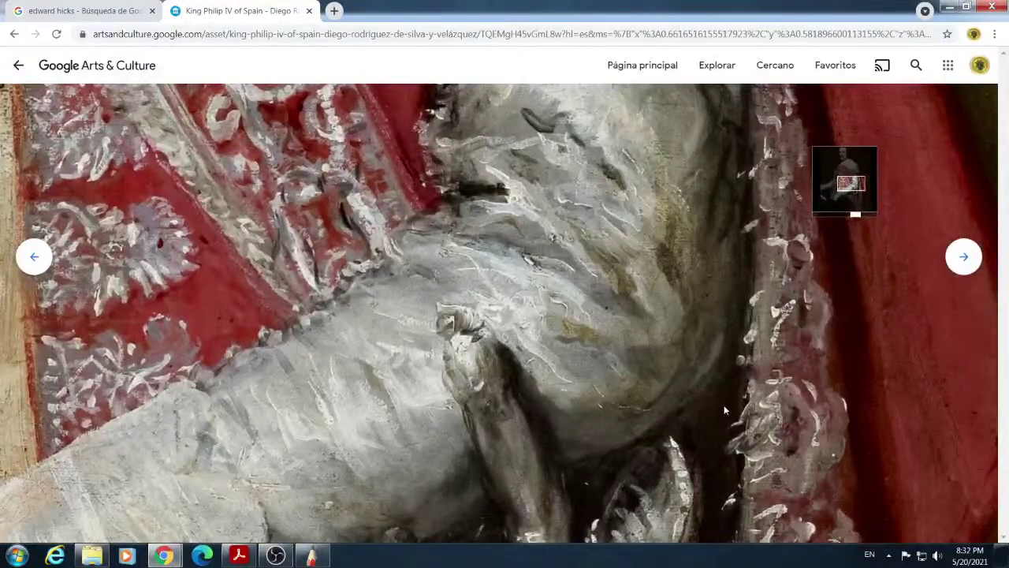
scroll(724, 405, "down", 1)
scroll(724, 405, "down", 5)
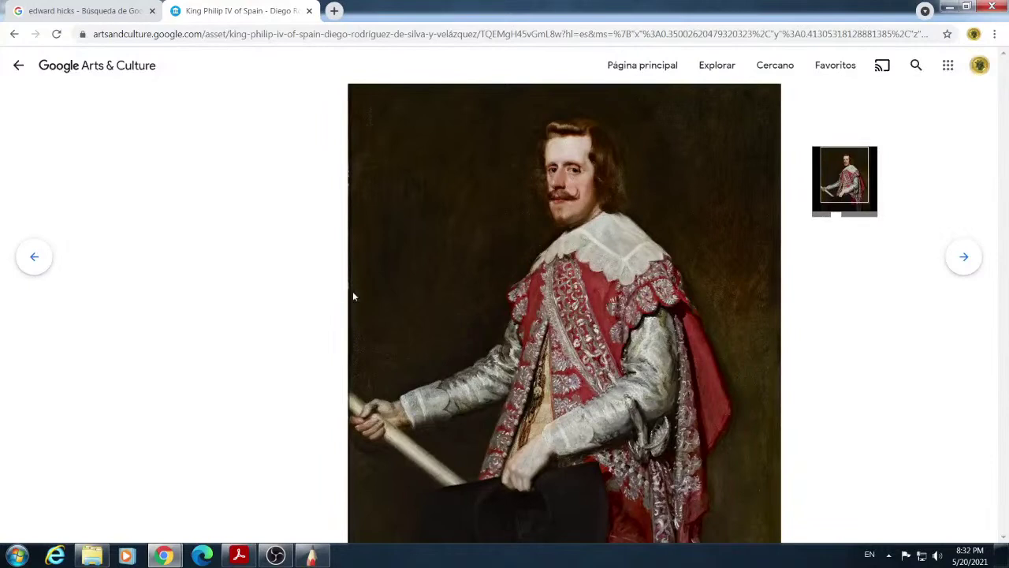
left_click(19, 66)
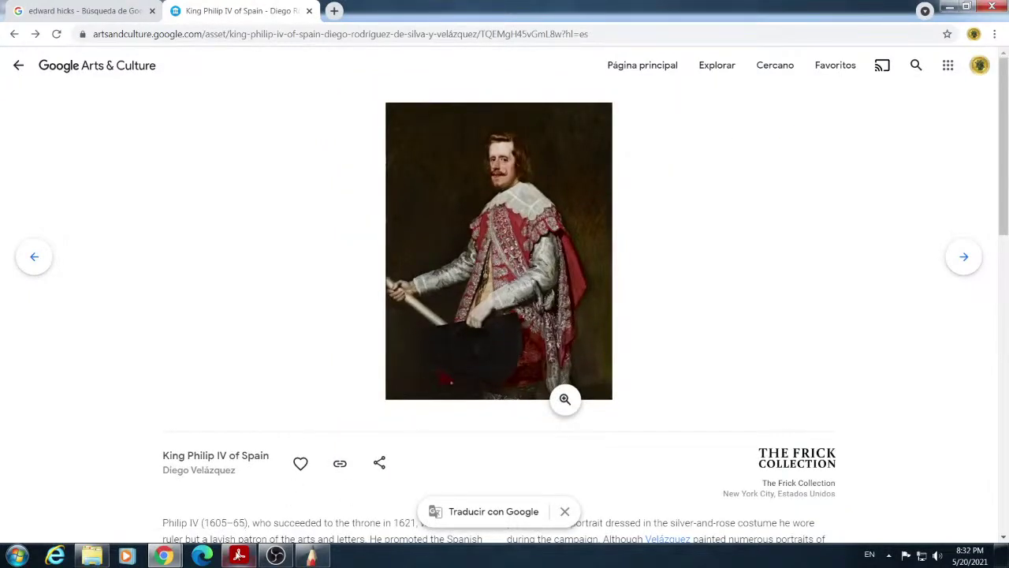
Switch to Understanding_and_Creating_Art.pdf in Adobe Acrobat for a brief look and return to the King Philip IV painting in Chrome.
left_click(238, 556)
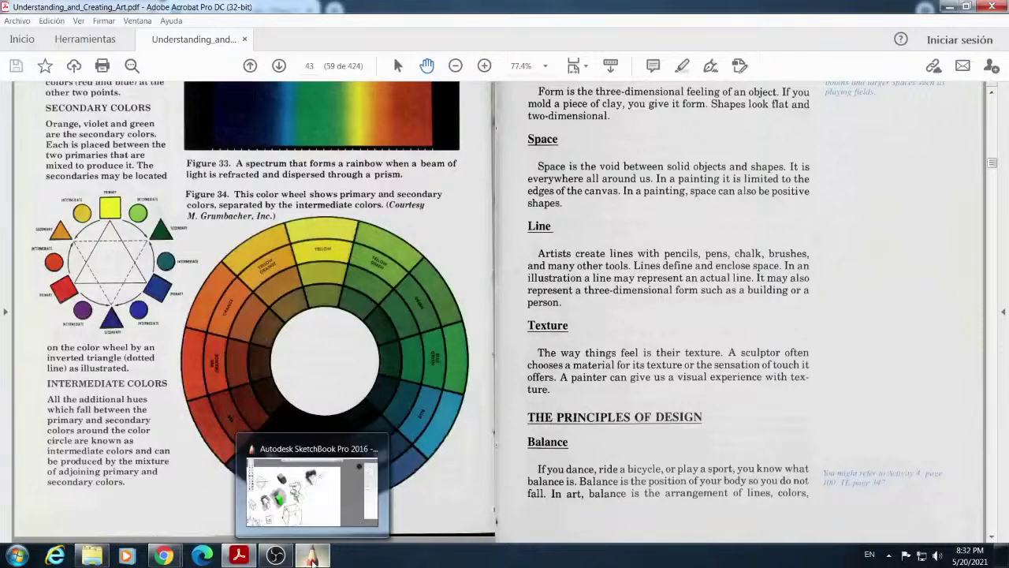
left_click(236, 557)
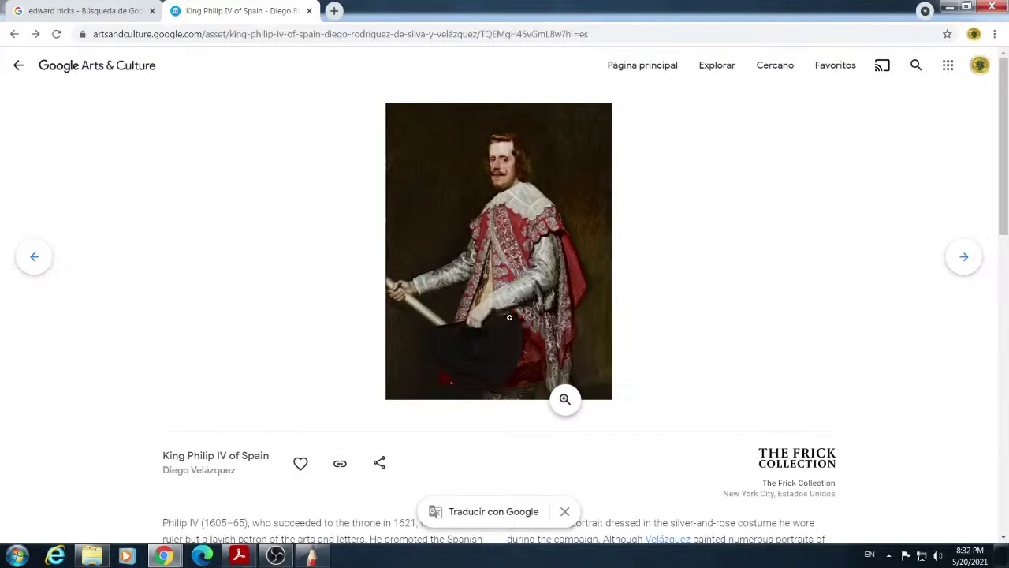
Enlarge King Philip IV of Spain again to compare the brushwork of both sleeves and the embroidery, and go back to the artwork's page.
left_click(493, 265)
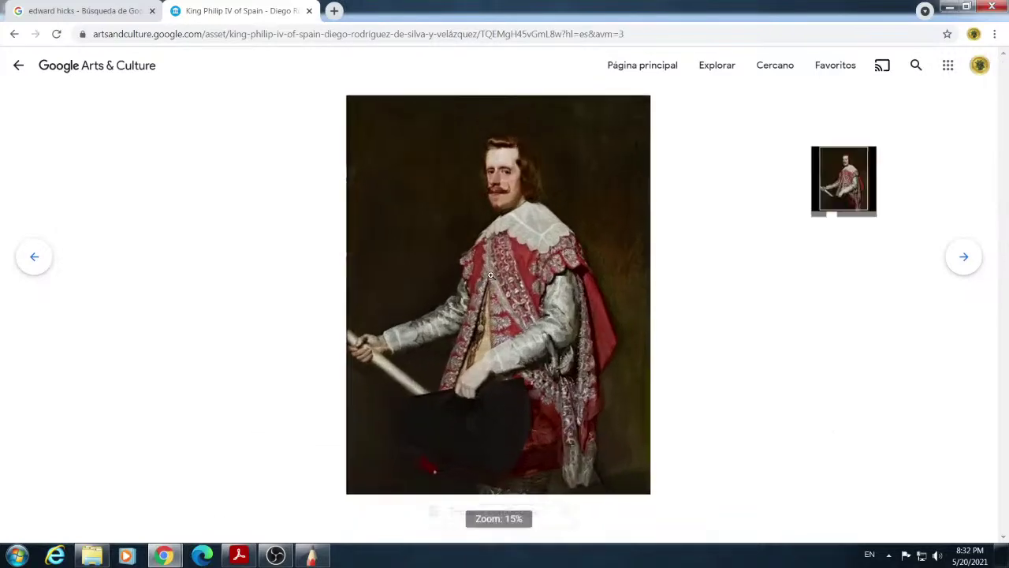
scroll(497, 323, "up", 4)
scroll(499, 329, "up", 3)
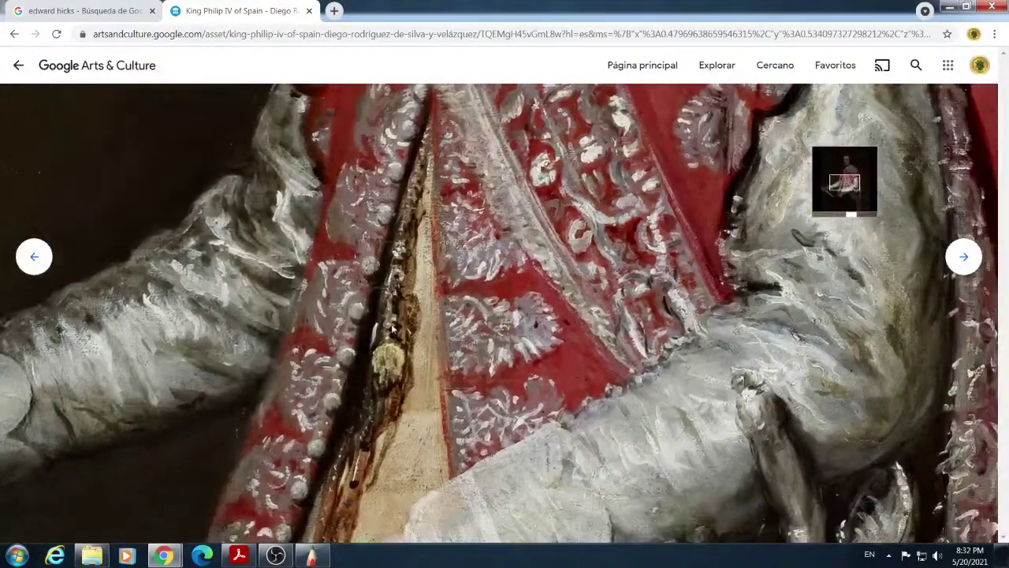
left_click_drag(457, 336, 417, 361)
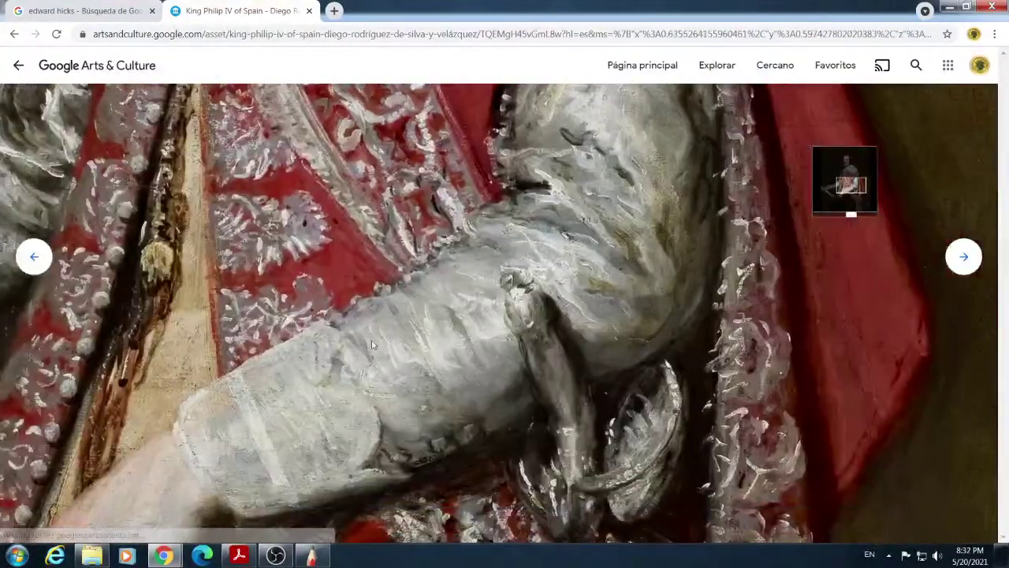
key("Left")
key("Up")
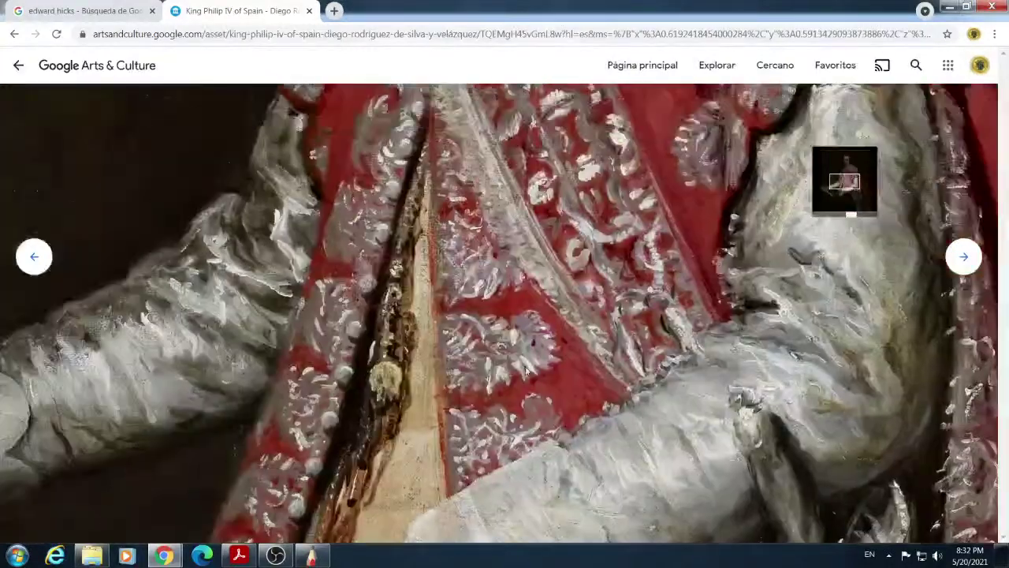
left_click(14, 34)
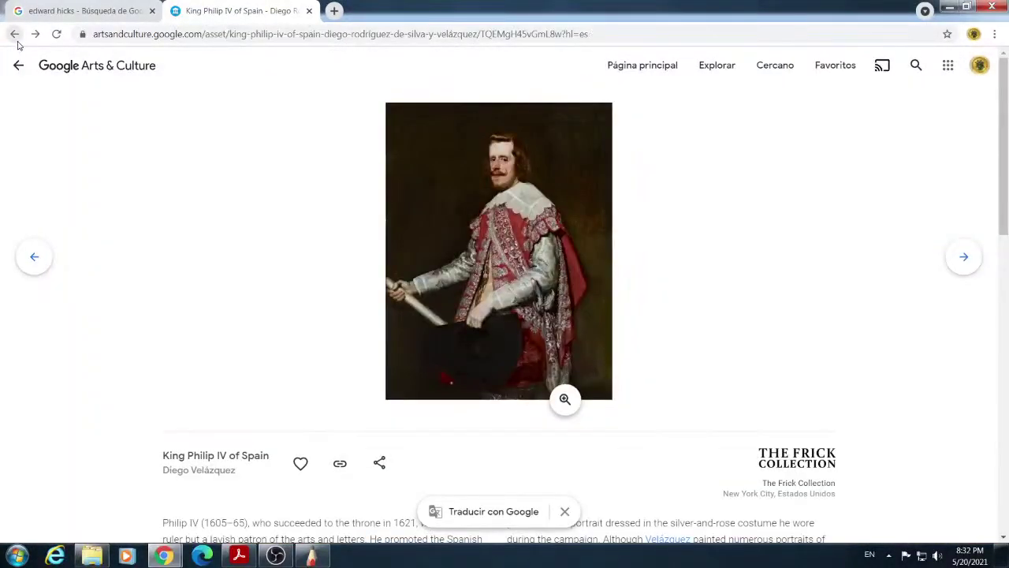
Open Portrait of the Count-Duke of Olivares from Velázquez's artist page and enlarge the upper part of the figure.
left_click(14, 34)
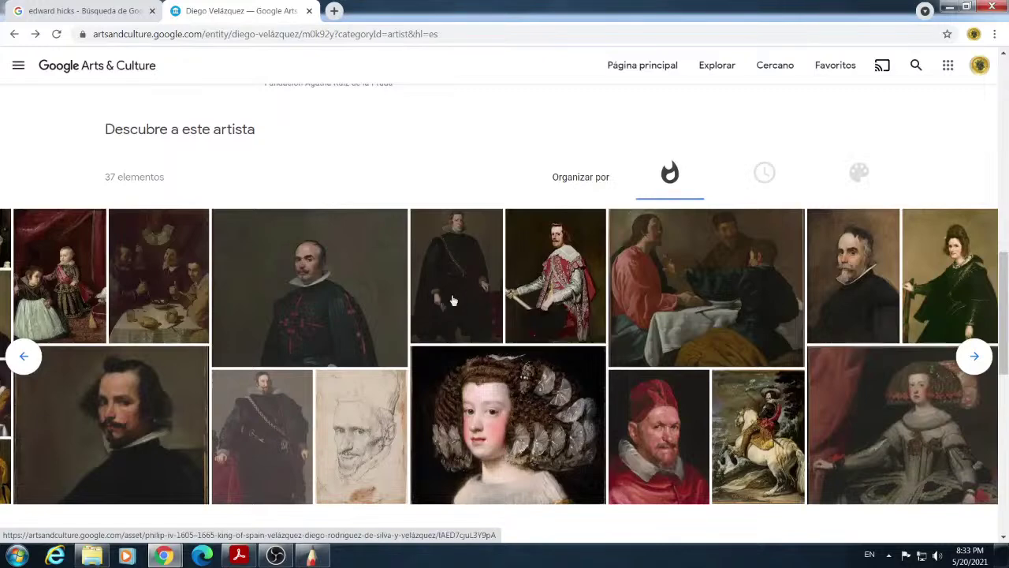
left_click(276, 416)
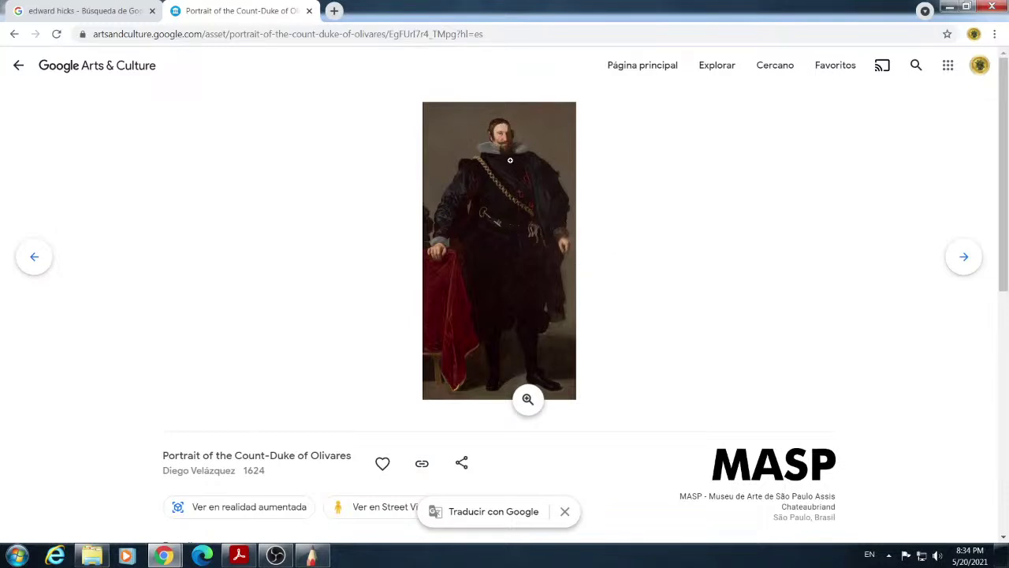
left_click(533, 188)
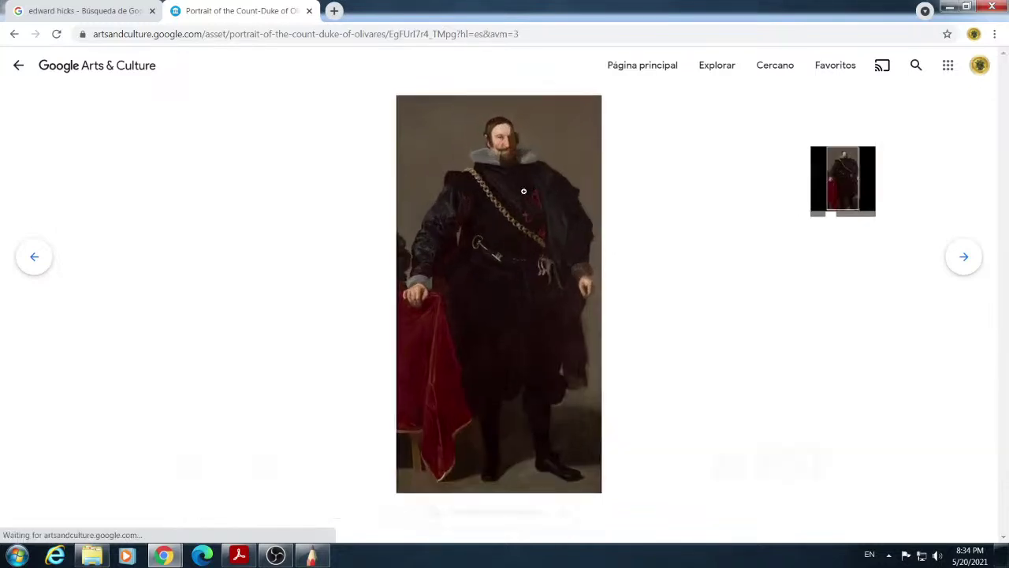
scroll(516, 195, "up", 2)
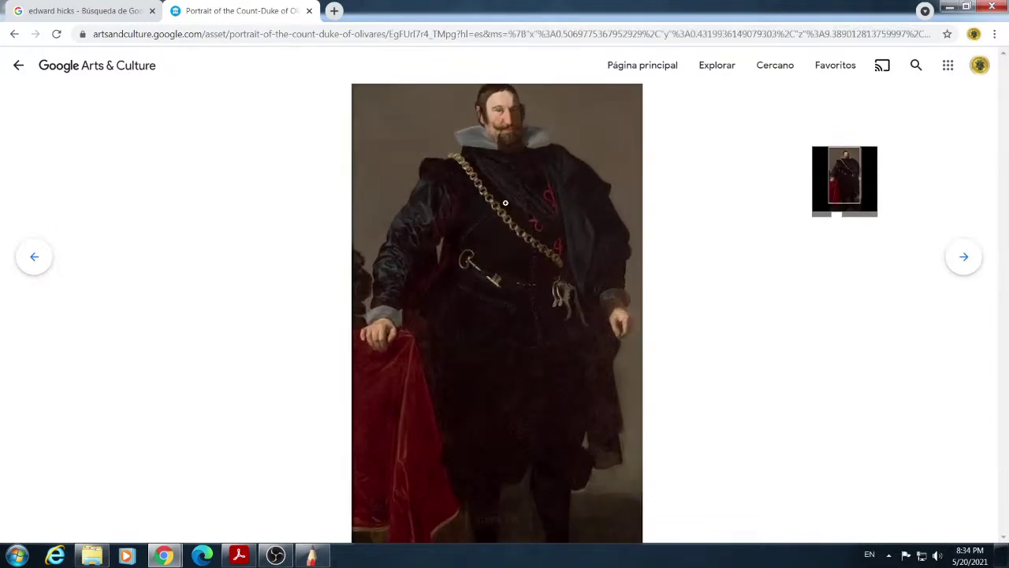
scroll(506, 203, "up", 2)
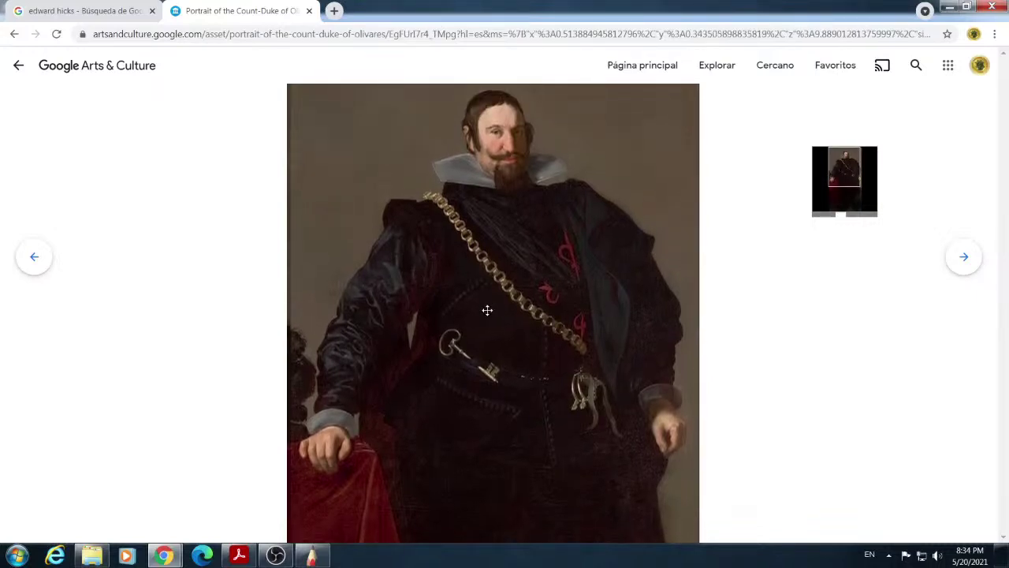
Look over the Count-Duke's gold chain, hands, red cloth and legs, and return to Velázquez's artist page.
left_click_drag(500, 315, 507, 242)
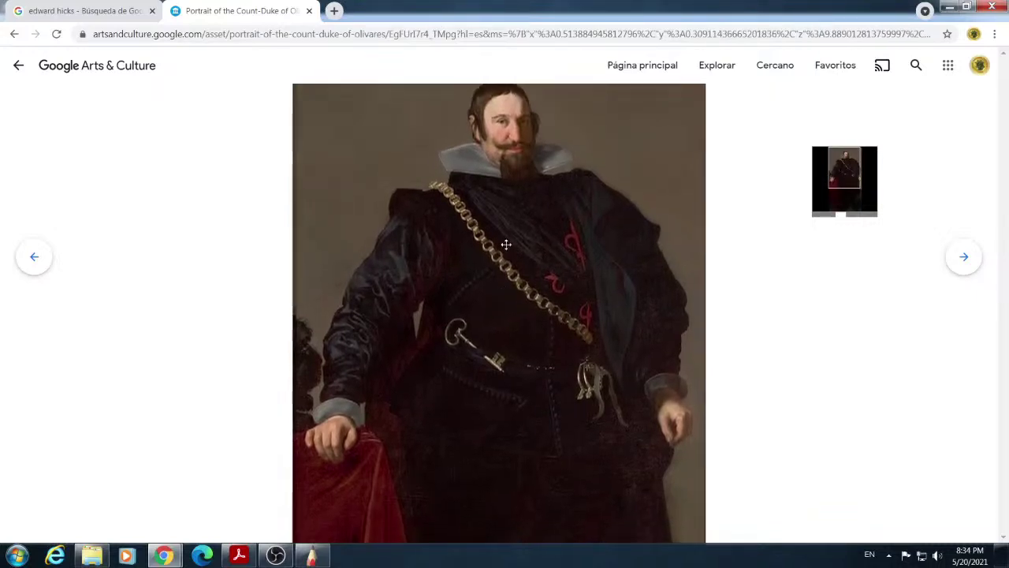
mouse_move(487, 332)
left_mouse_down()
mouse_move(491, 263)
mouse_move(412, 232)
left_mouse_up()
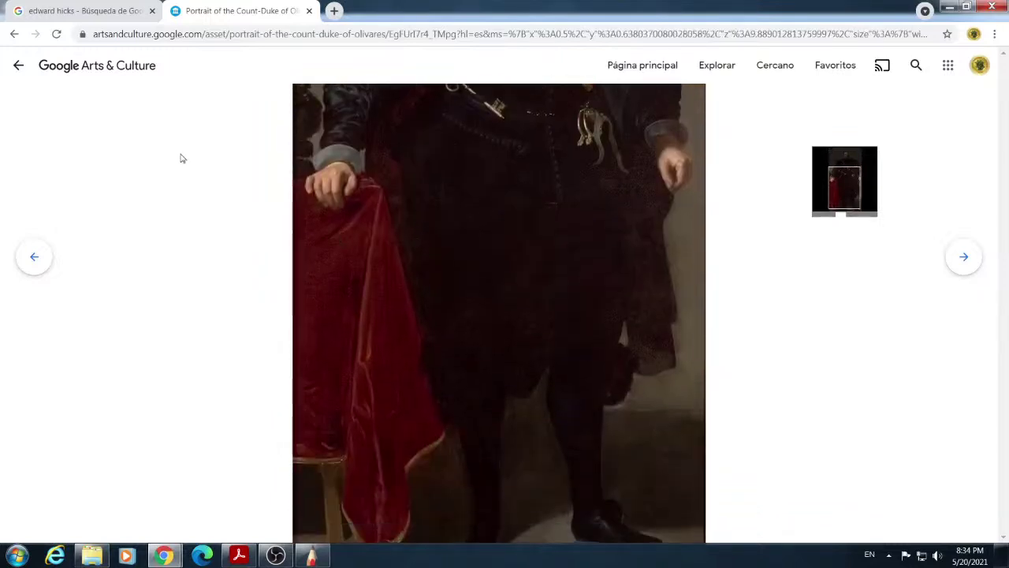
left_click(18, 68)
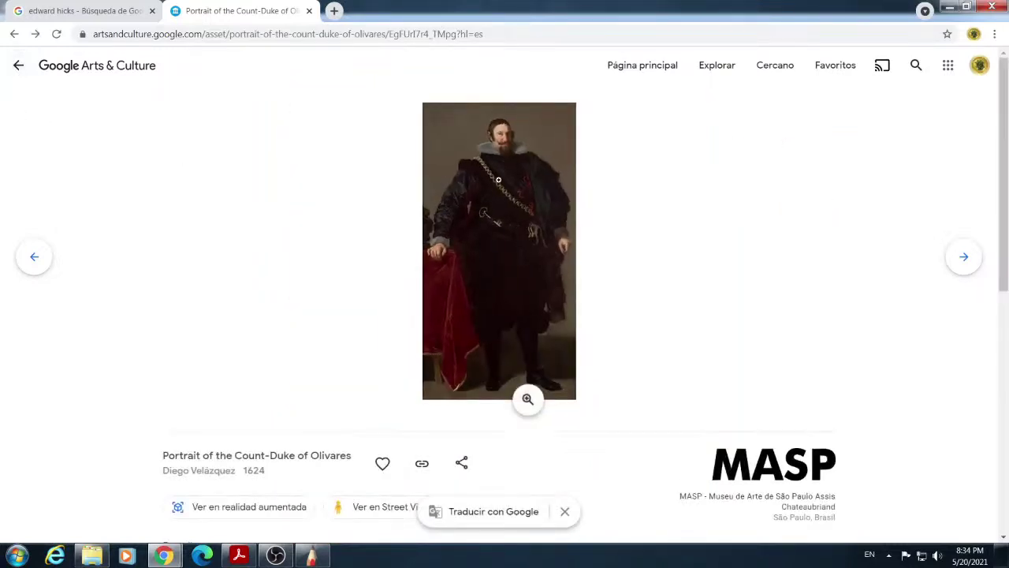
left_click(16, 67)
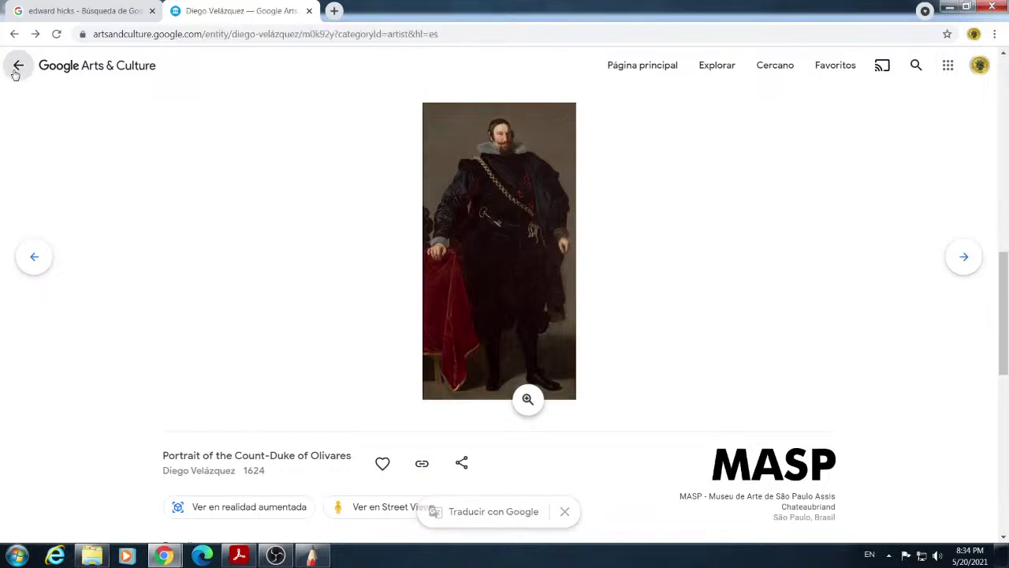
Open Philip IV (1605–1665), King of Spain, examine the face, collar and gold chain up close, and return to the artist page.
left_click(475, 273)
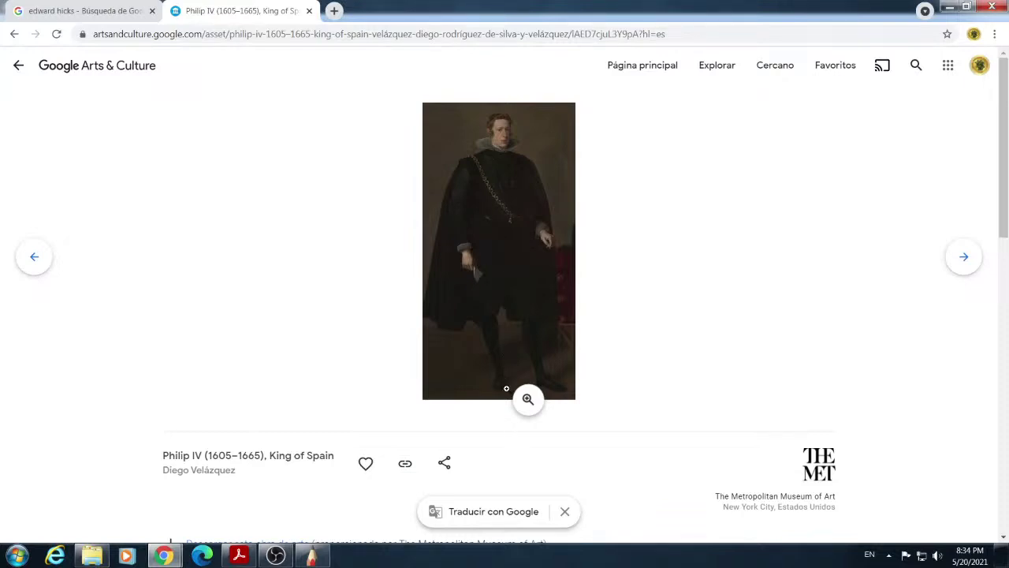
left_click(537, 309)
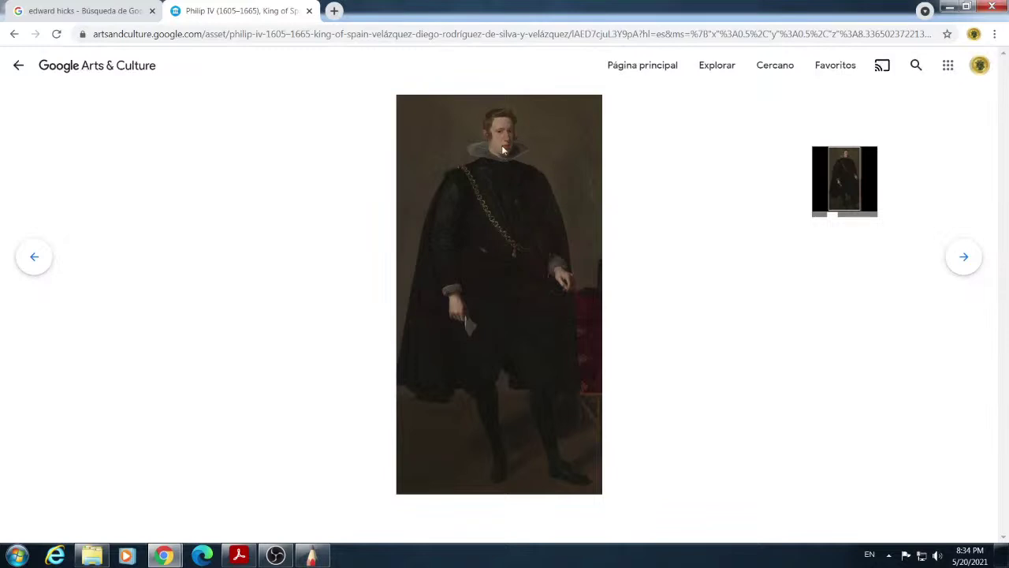
scroll(503, 149, "up", 5)
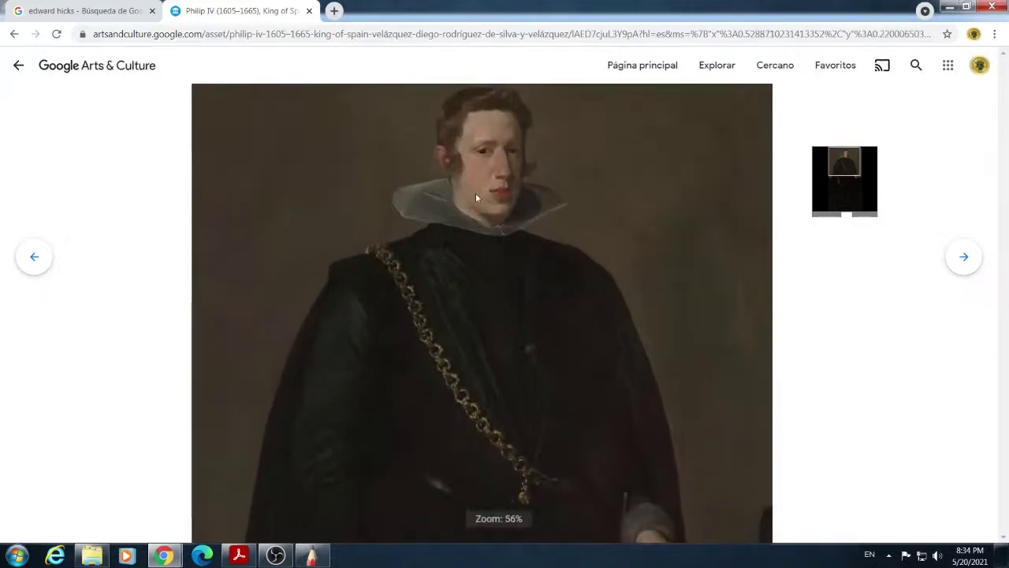
scroll(507, 178, "down", 6)
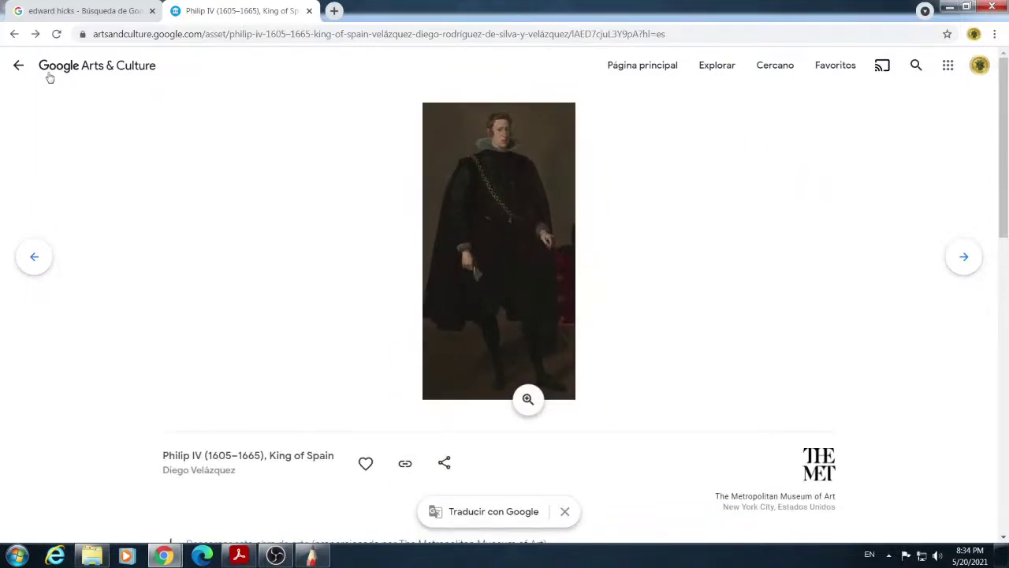
left_click(18, 65)
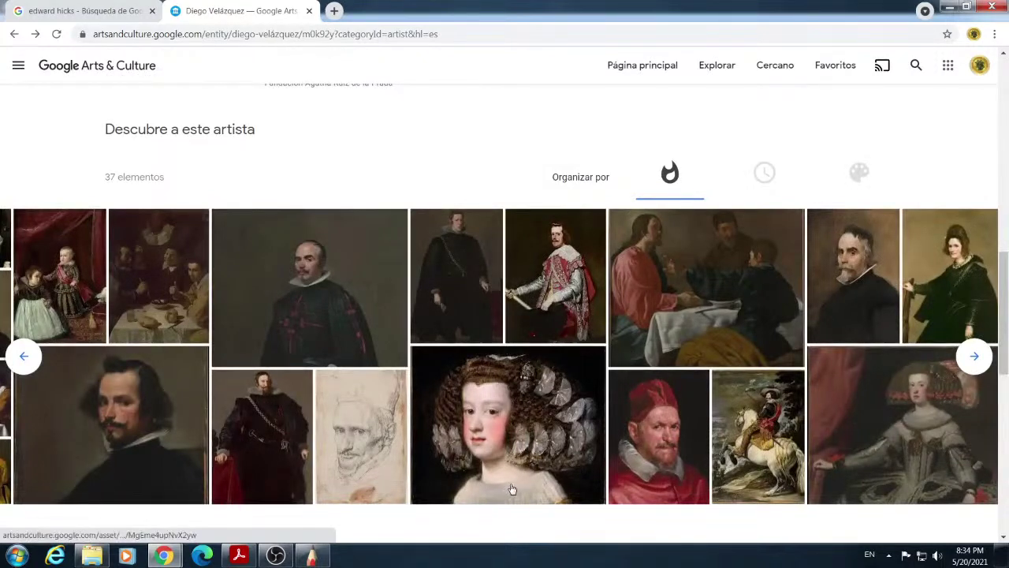
Open Infanta Margarita Teresa in a Blue Dress, magnify the gloved hand and striped sleeve, and return to the artwork's page.
left_click(23, 357)
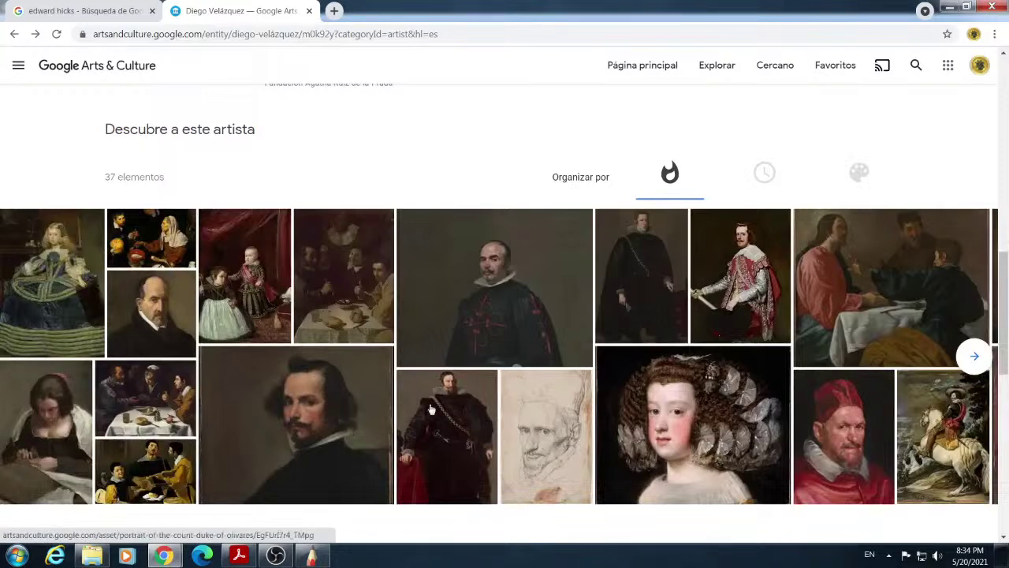
left_click(72, 306)
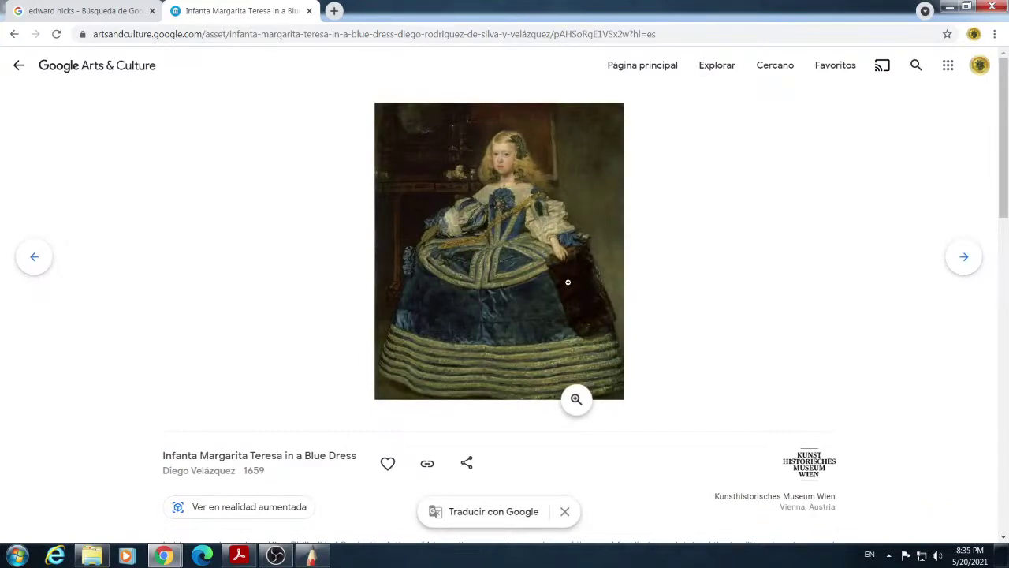
scroll(568, 281, "up", 5)
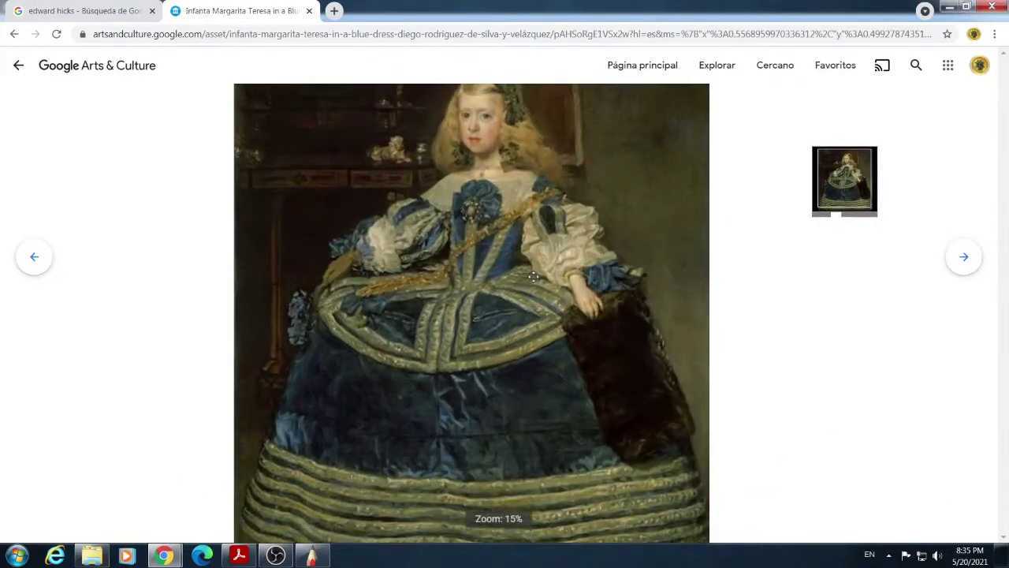
scroll(504, 247, "up", 2)
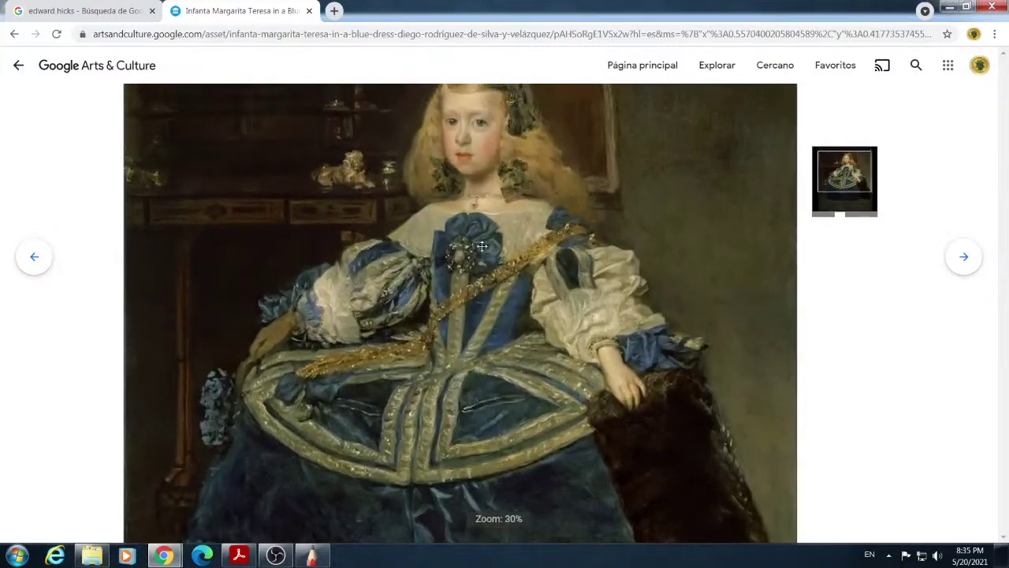
scroll(258, 367, "up", 2)
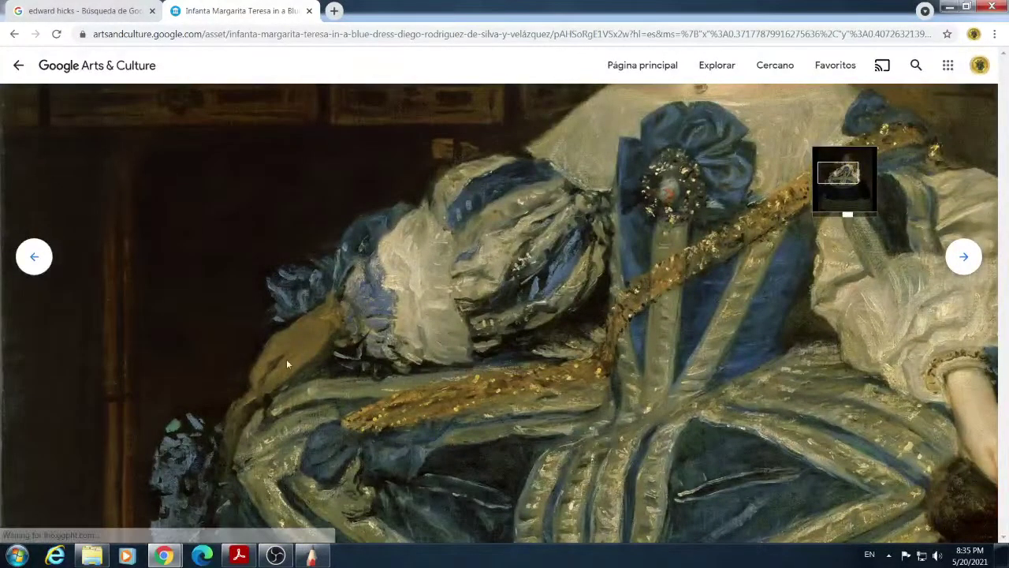
scroll(288, 368, "up", 1)
scroll(288, 369, "up", 1)
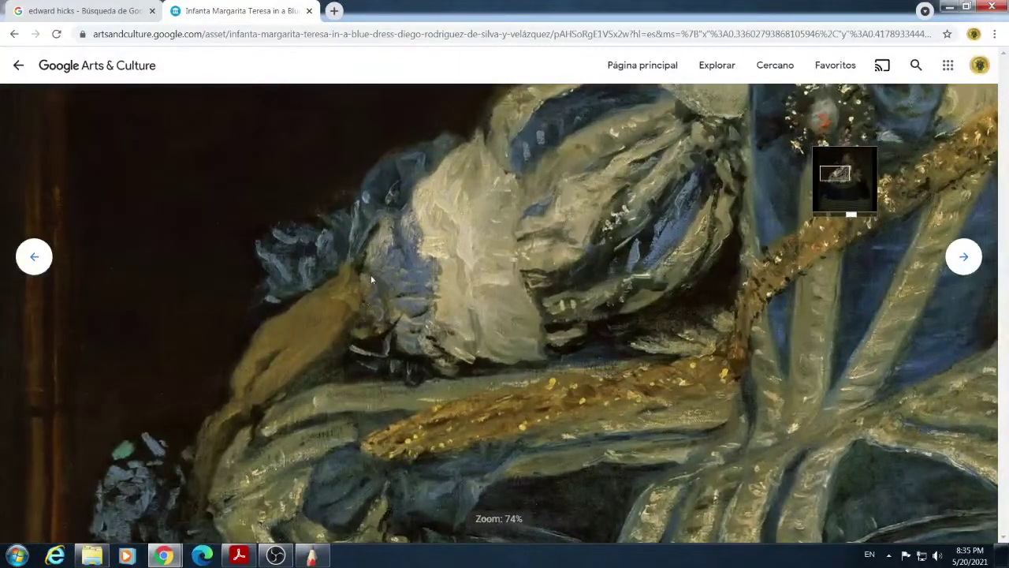
scroll(335, 354, "down", 5)
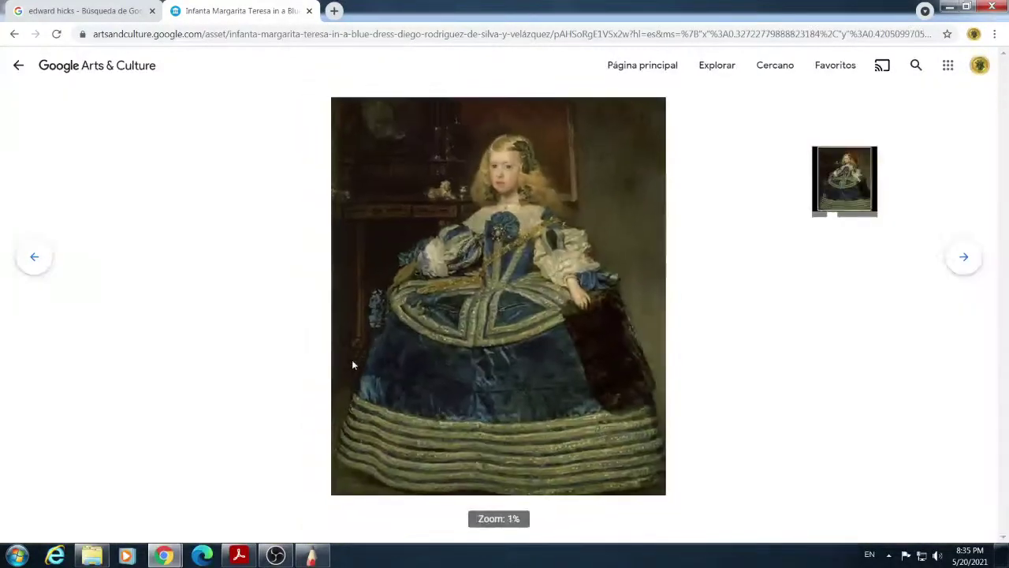
scroll(464, 273, "down", 2)
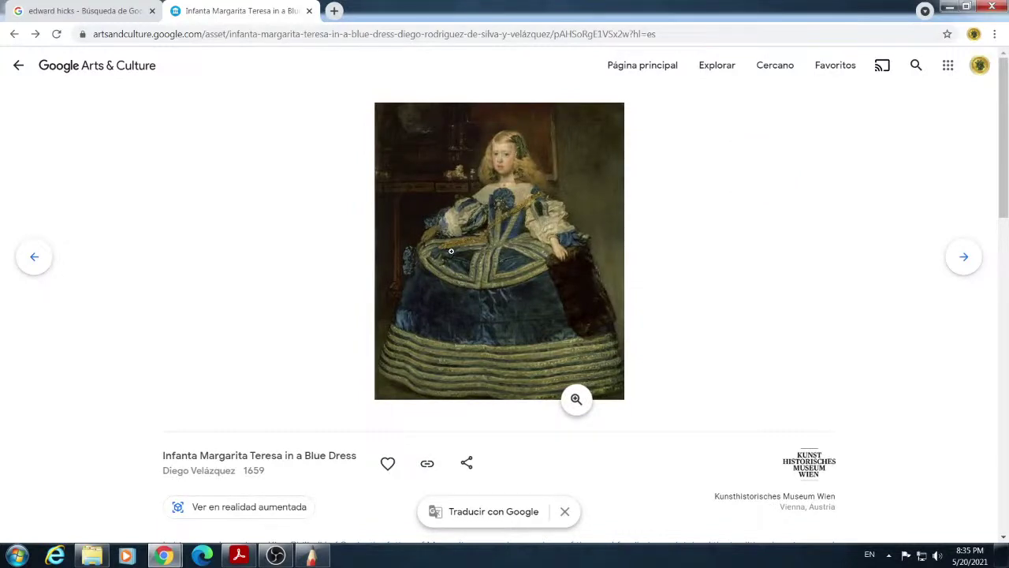
Enlarge the Infanta painting again to examine the brushwork on the glove, the puffed sleeve and the jeweled brooch.
scroll(423, 240, "up", 5)
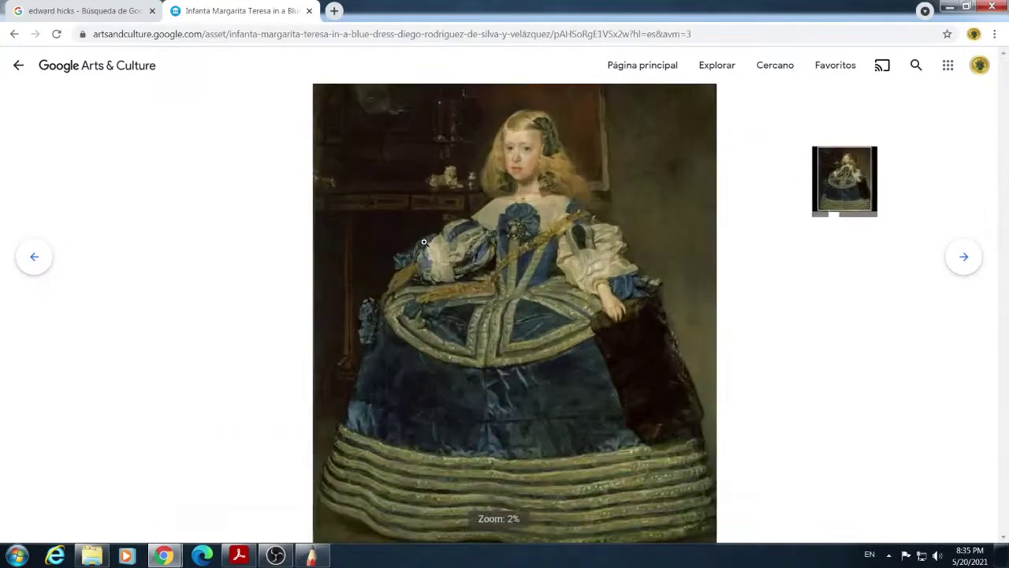
scroll(375, 316, "up", 4)
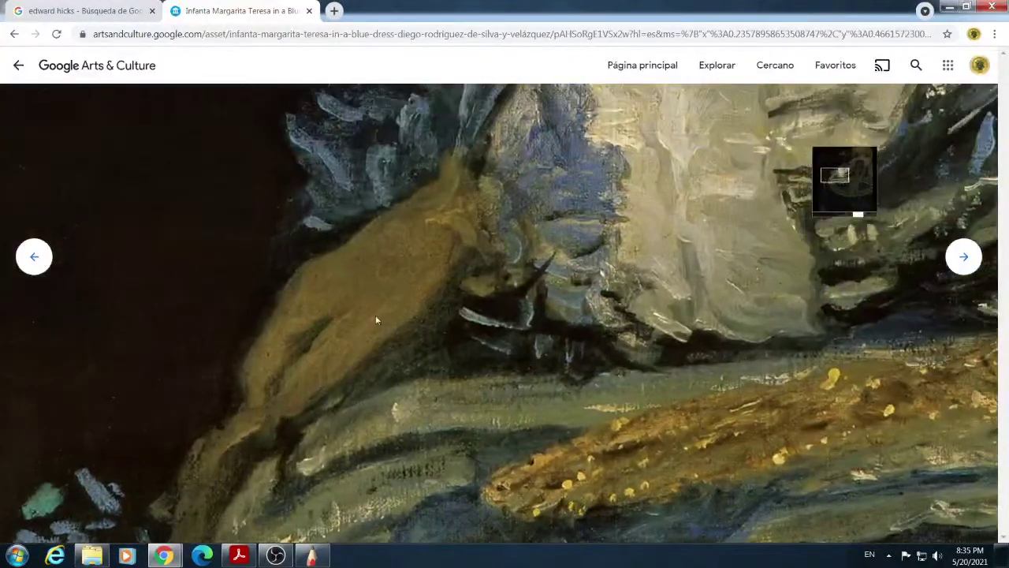
left_click_drag(504, 264, 365, 200)
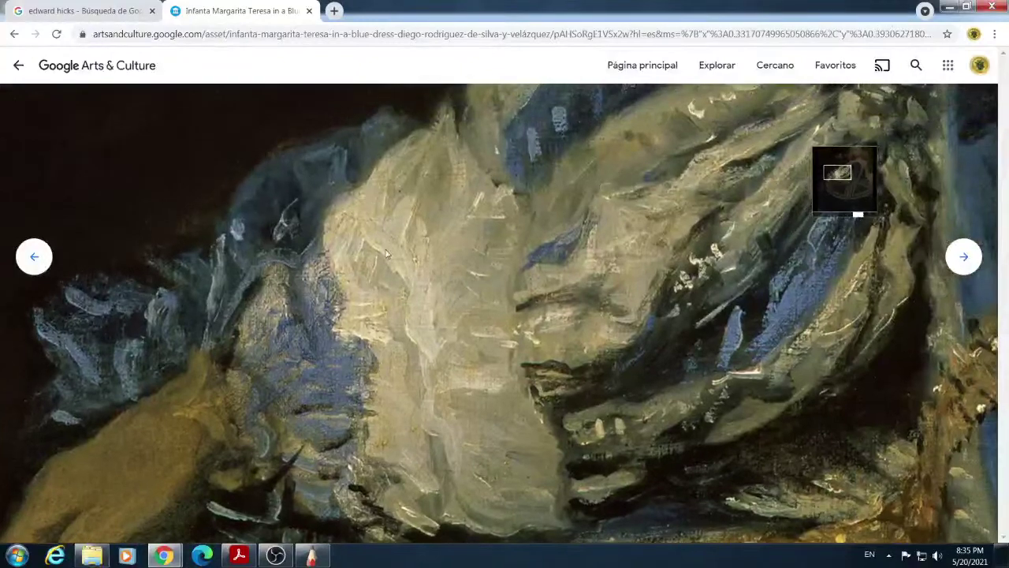
left_click_drag(518, 243, 487, 291)
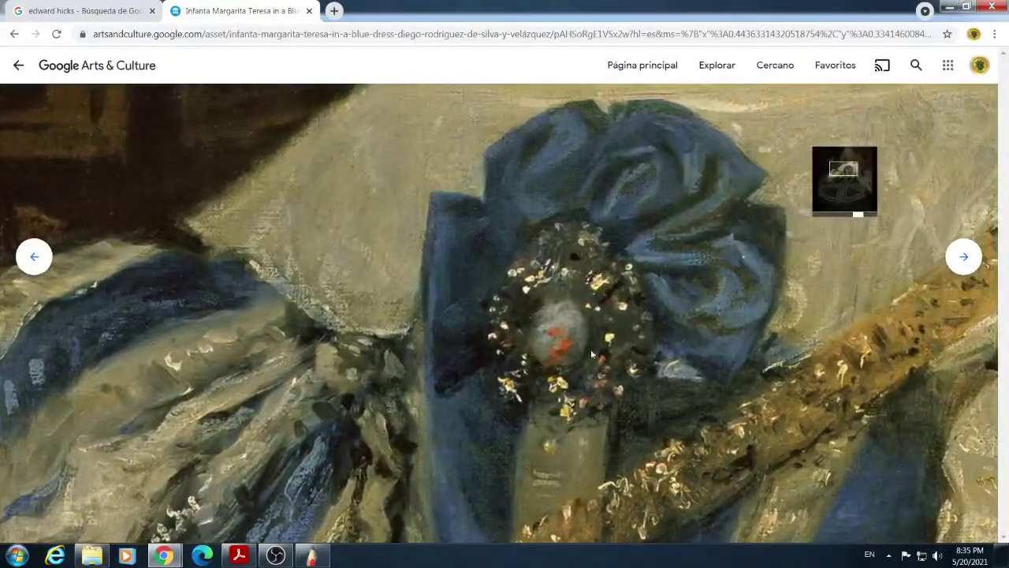
Examine the Infanta's bodice, gold sash, white sleeve and face at lower magnification, and return to Velázquez's artist page.
scroll(620, 361, "down", 5)
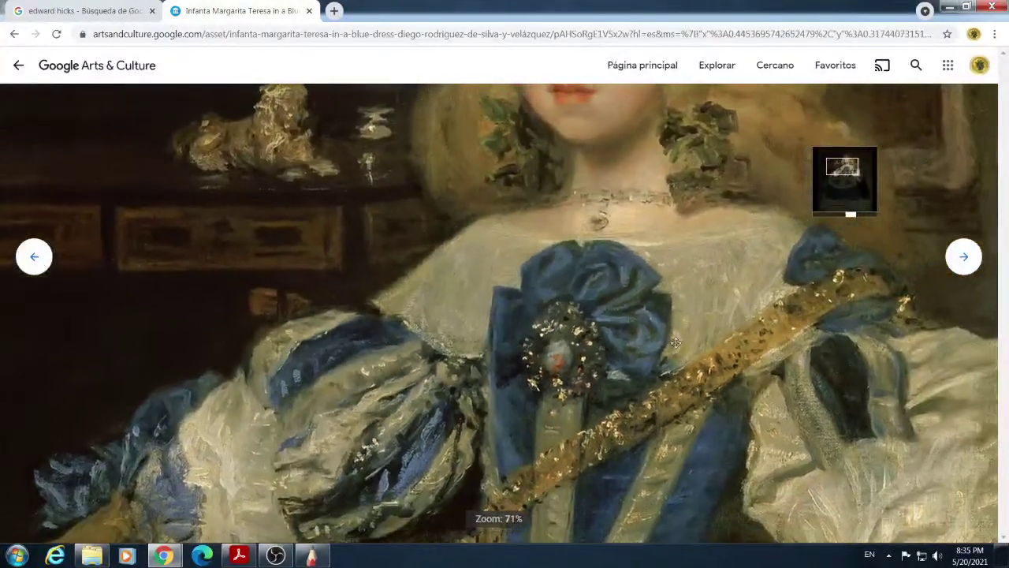
mouse_move(676, 342)
left_mouse_down()
mouse_move(585, 356)
mouse_move(575, 367)
left_mouse_up()
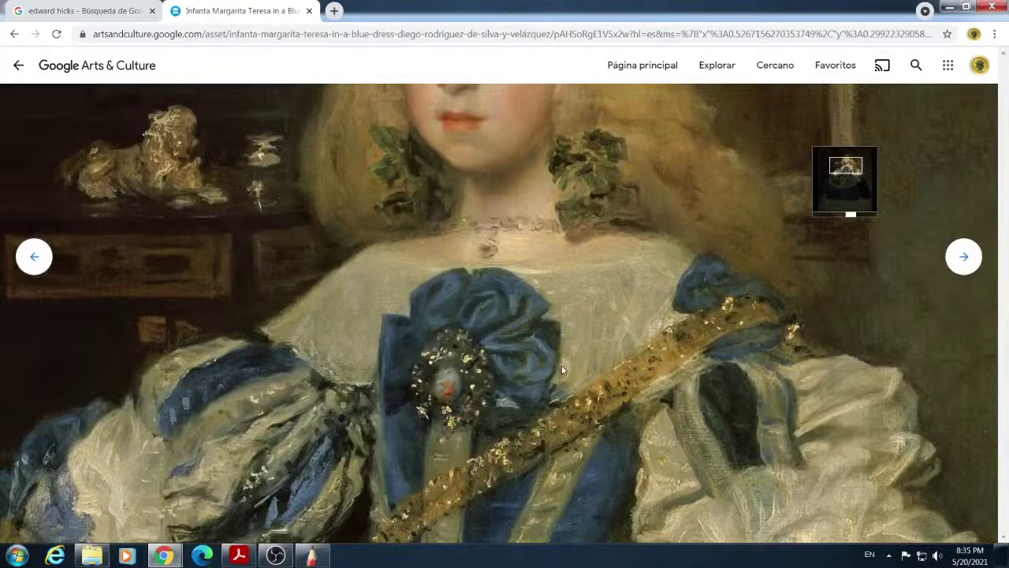
left_click_drag(509, 365, 455, 302)
mouse_move(555, 420)
left_mouse_down()
mouse_move(475, 305)
mouse_move(472, 322)
left_mouse_up()
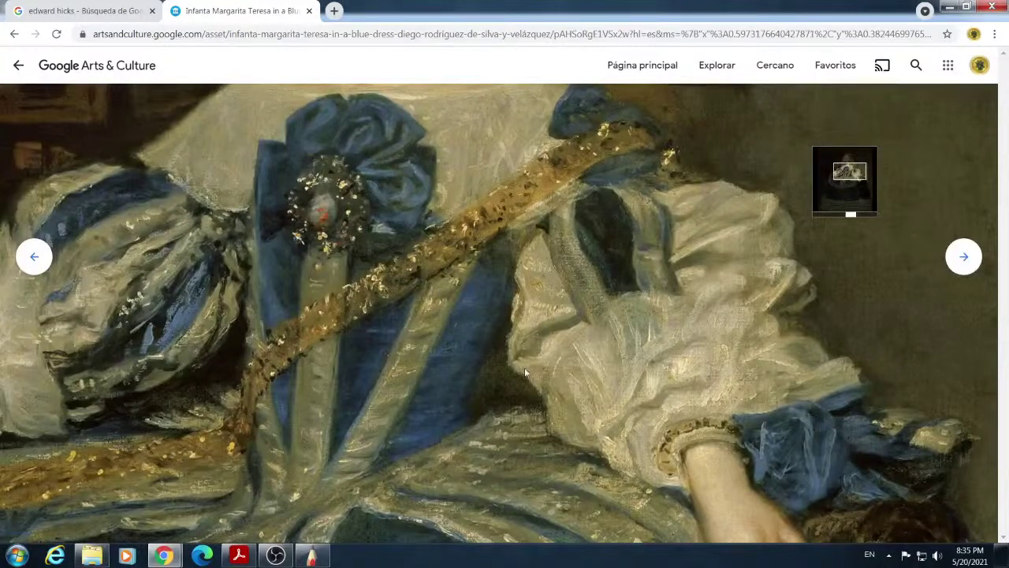
scroll(525, 368, "down", 5)
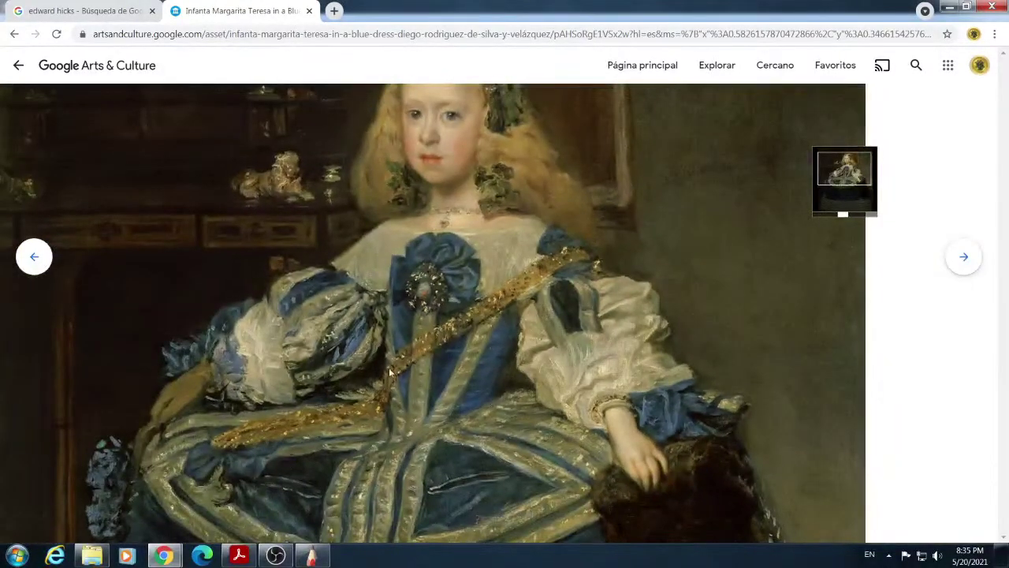
left_click_drag(410, 284, 410, 341)
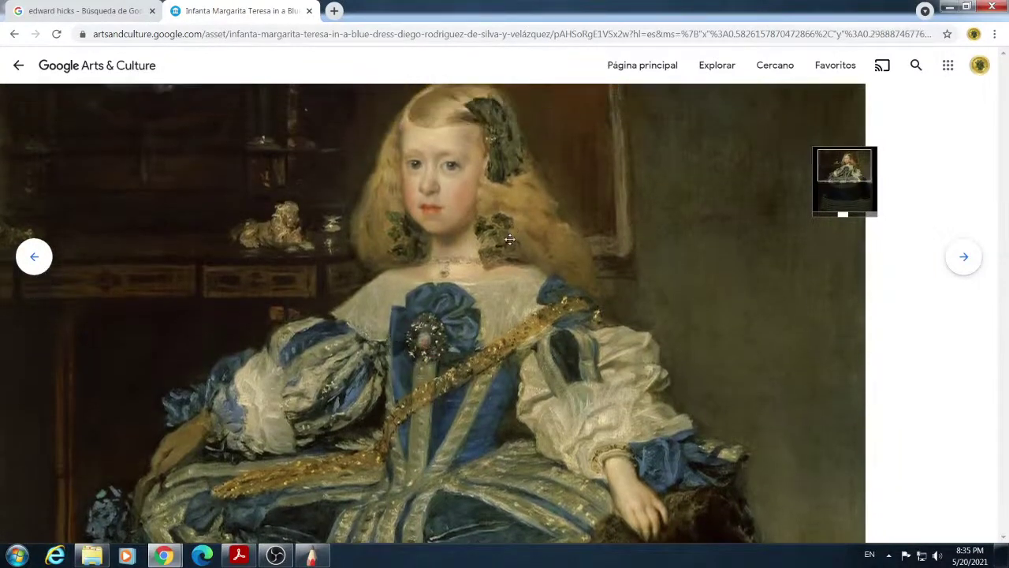
scroll(470, 283, "down", 5)
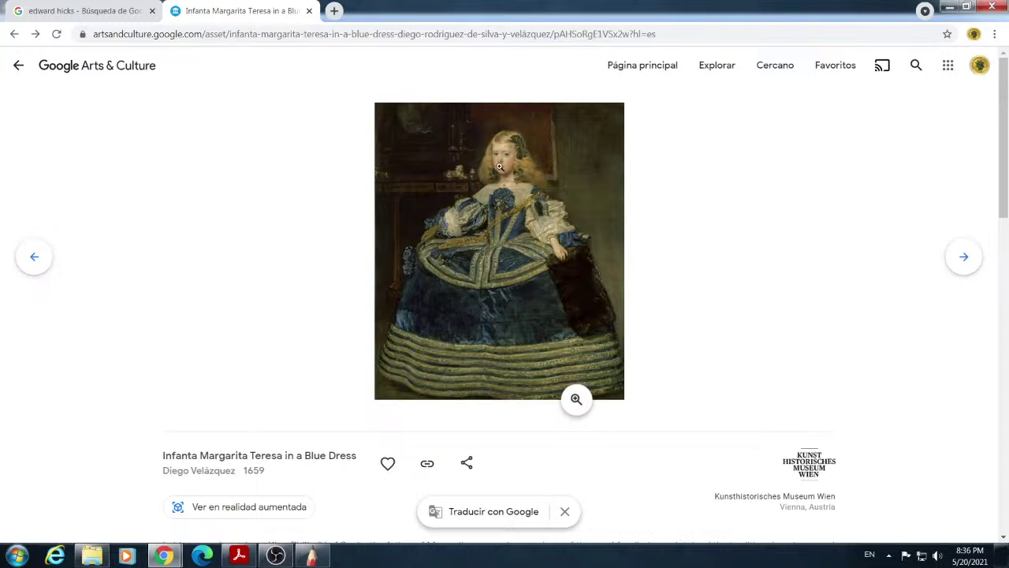
left_click(21, 71)
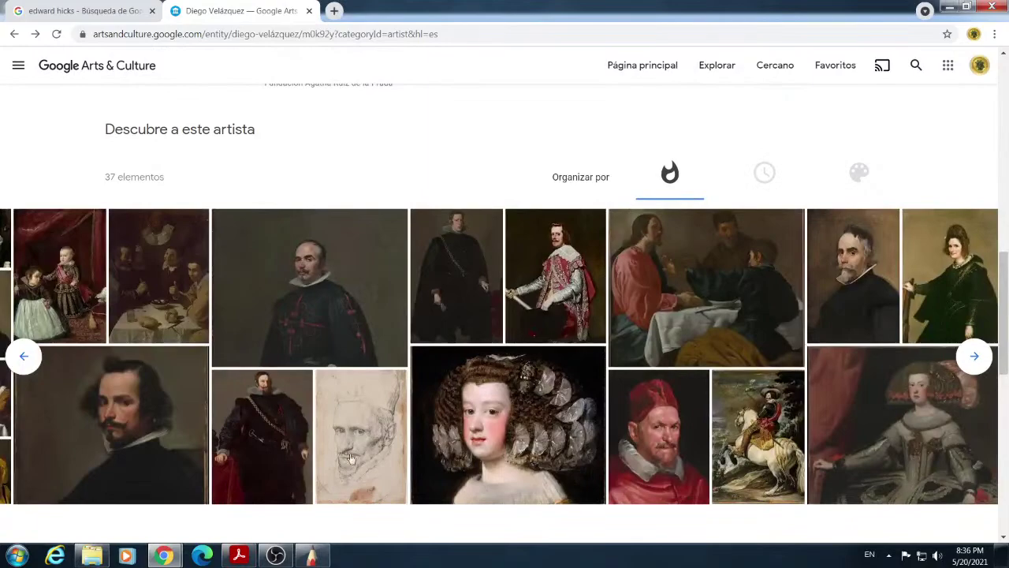
Switch to Understanding_and_Creating_Art.pdf in Adobe Acrobat and advance to pages 44 and 45 on the principles of design.
left_click(235, 562)
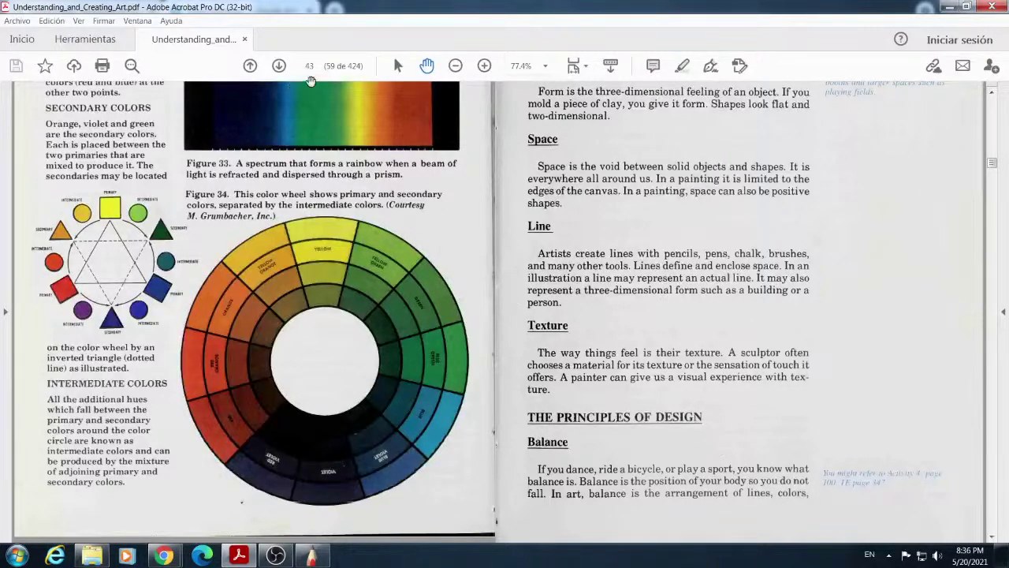
left_click(280, 68)
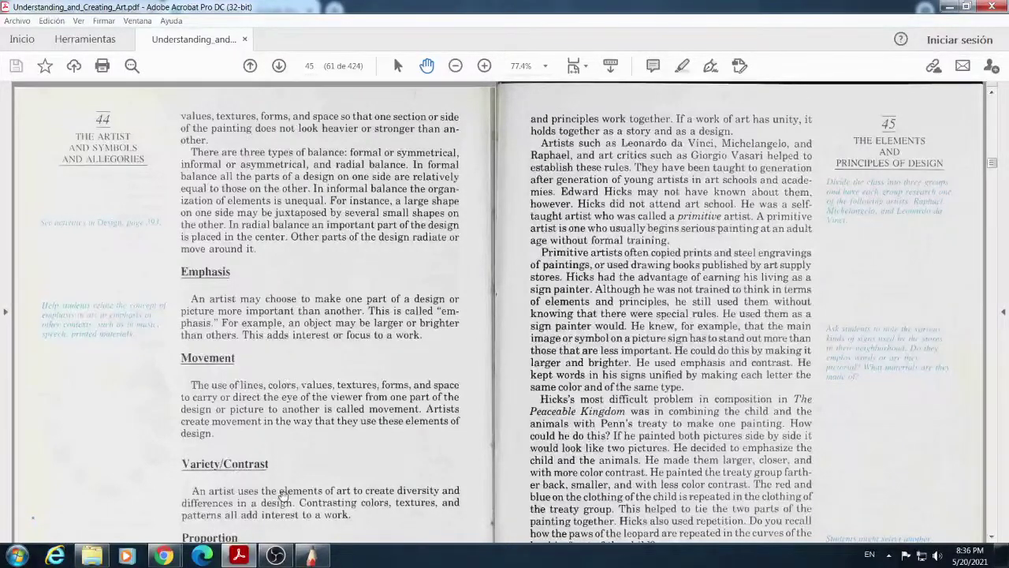
Switch to Chrome, go back through Velázquez's gallery and open Infanta Margarita Teresa in a Blue Dress.
left_click(238, 557)
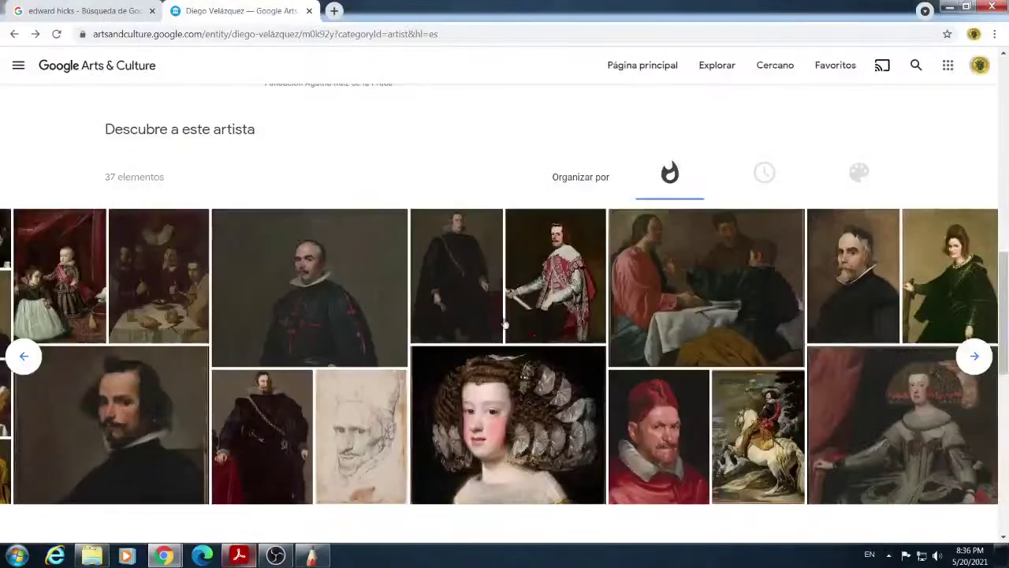
left_click(30, 358)
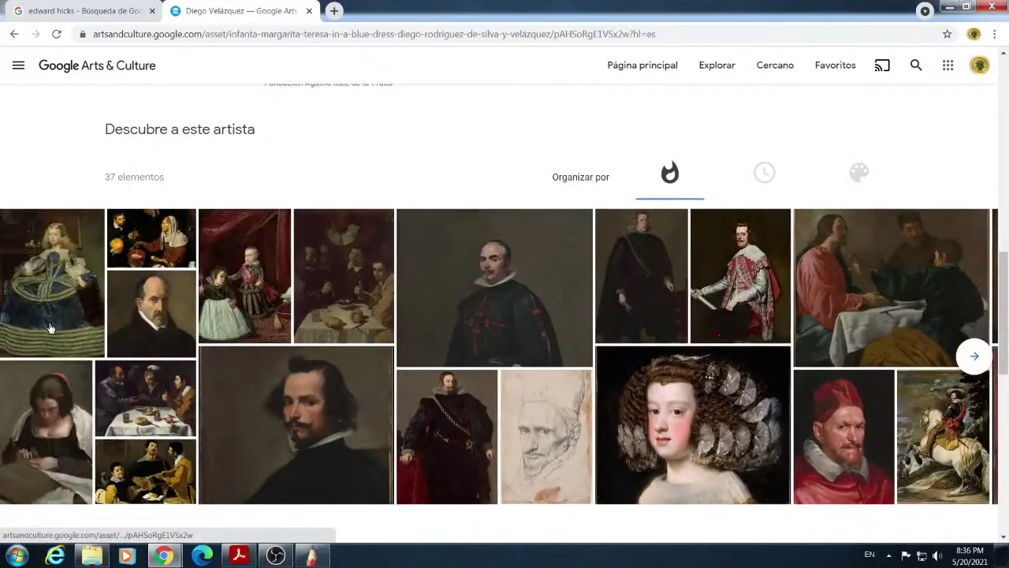
left_click(50, 327)
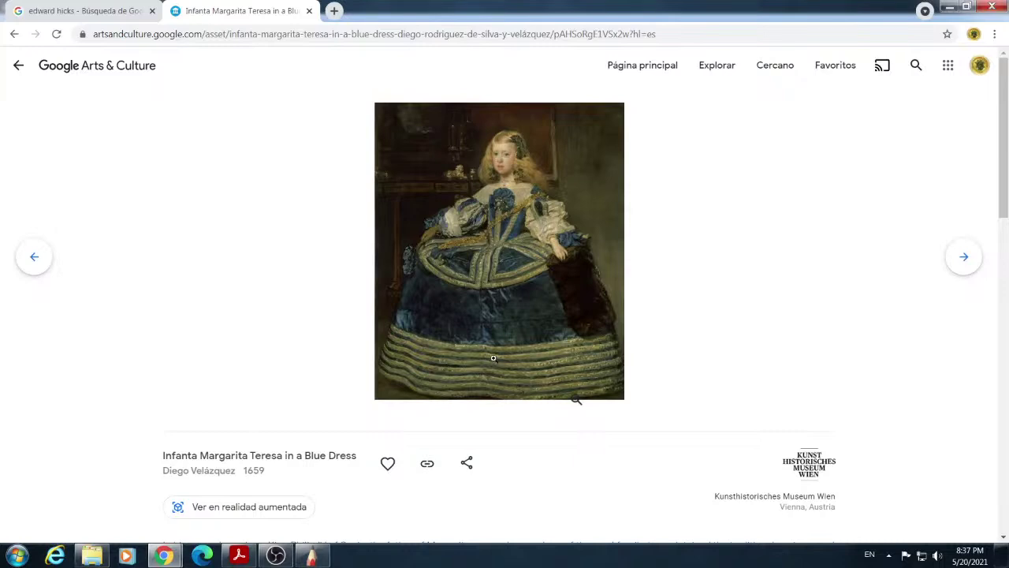
Switch to Autodesk SketchBook and, with a thin dark pencil, sketch a wide rectangular frame below the curly-haired portrait.
left_click(258, 556)
left_click(311, 556)
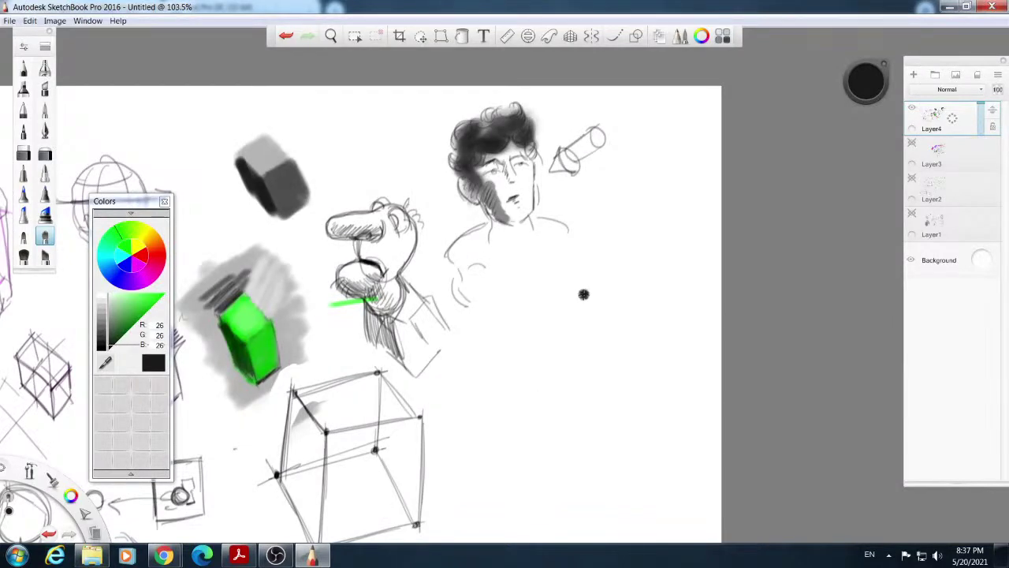
left_click(24, 173)
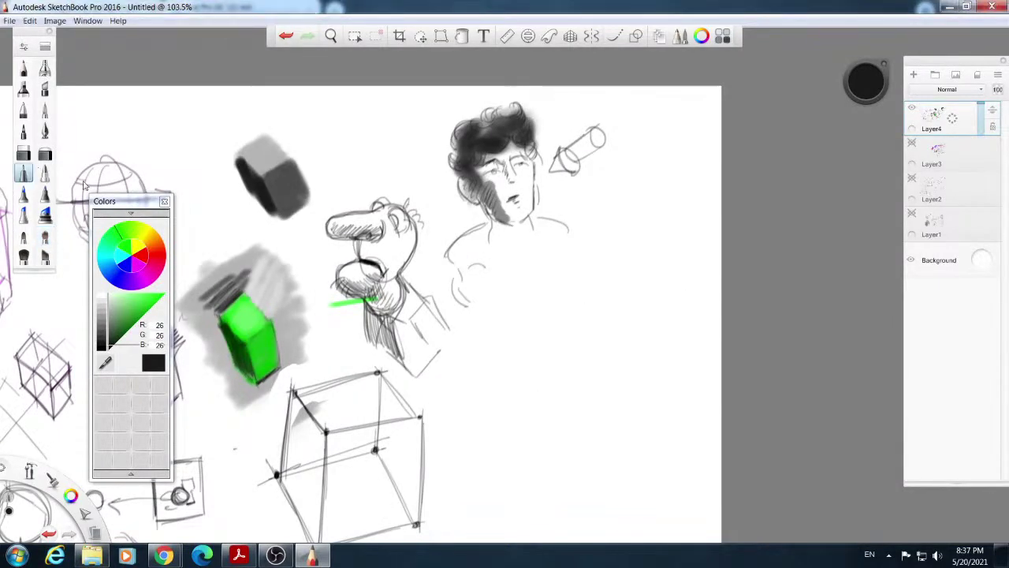
mouse_move(529, 282)
left_mouse_down()
mouse_move(536, 321)
mouse_move(536, 310)
mouse_move(686, 269)
left_mouse_up()
left_click_drag(667, 267, 672, 358)
left_click_drag(542, 360, 663, 357)
Fill the wide frame with flowing S-curves and loops, and hatch its upper-left and lower-right corners.
mouse_move(597, 277)
left_mouse_down()
mouse_move(570, 293)
mouse_move(584, 341)
left_mouse_up()
mouse_move(571, 305)
left_mouse_down()
mouse_move(627, 314)
mouse_move(655, 351)
left_mouse_up()
mouse_move(571, 283)
left_mouse_down()
mouse_move(561, 311)
mouse_move(537, 297)
mouse_move(539, 280)
mouse_move(537, 297)
mouse_move(565, 325)
left_mouse_up()
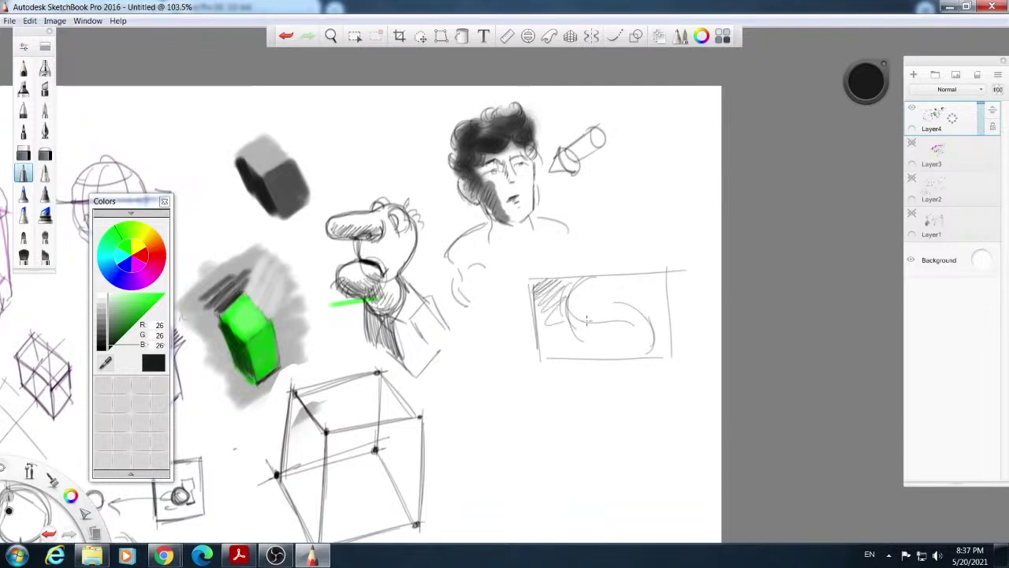
left_click_drag(650, 350, 669, 358)
mouse_move(626, 311)
left_mouse_down()
mouse_move(608, 319)
mouse_move(631, 327)
left_mouse_up()
left_click_drag(561, 296, 654, 344)
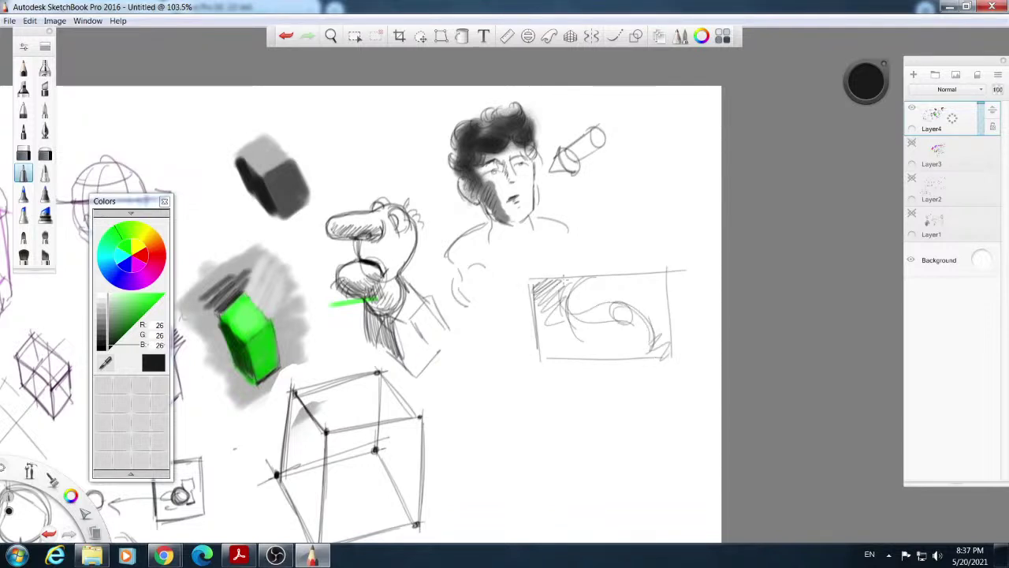
mouse_move(561, 321)
left_mouse_down()
mouse_move(652, 309)
mouse_move(633, 303)
left_mouse_up()
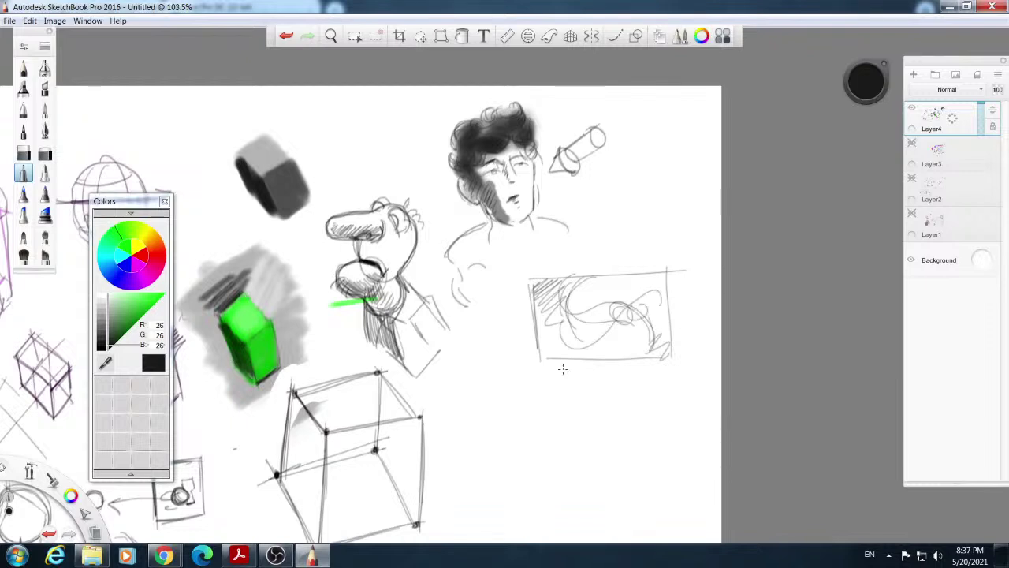
Sketch a smaller upright frame beneath the wide one and draw a tall triangle spanning its height inside it.
mouse_move(474, 385)
left_mouse_down()
mouse_move(477, 426)
mouse_move(480, 407)
mouse_move(534, 376)
mouse_move(558, 385)
mouse_move(528, 377)
mouse_move(562, 380)
mouse_move(539, 375)
mouse_move(550, 473)
left_mouse_up()
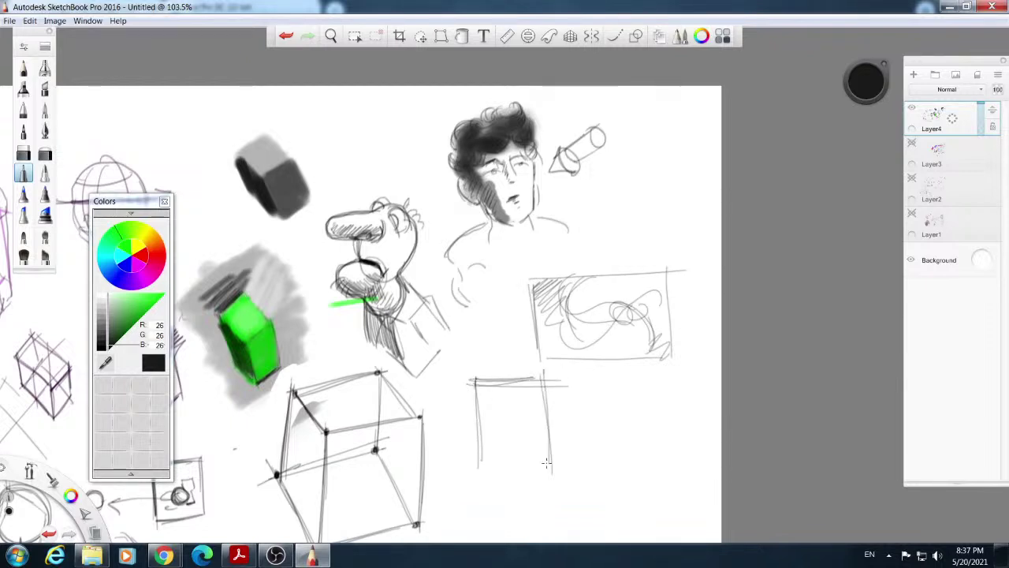
mouse_move(478, 365)
left_mouse_down()
mouse_move(479, 467)
mouse_move(544, 465)
left_mouse_up()
left_click_drag(476, 464, 556, 461)
left_click_drag(499, 405, 481, 468)
mouse_move(508, 385)
left_mouse_down()
mouse_move(481, 470)
mouse_move(517, 402)
mouse_move(552, 463)
mouse_move(542, 445)
left_mouse_up()
left_click_drag(509, 383, 490, 444)
left_click_drag(501, 408, 491, 422)
left_click_drag(511, 385, 483, 460)
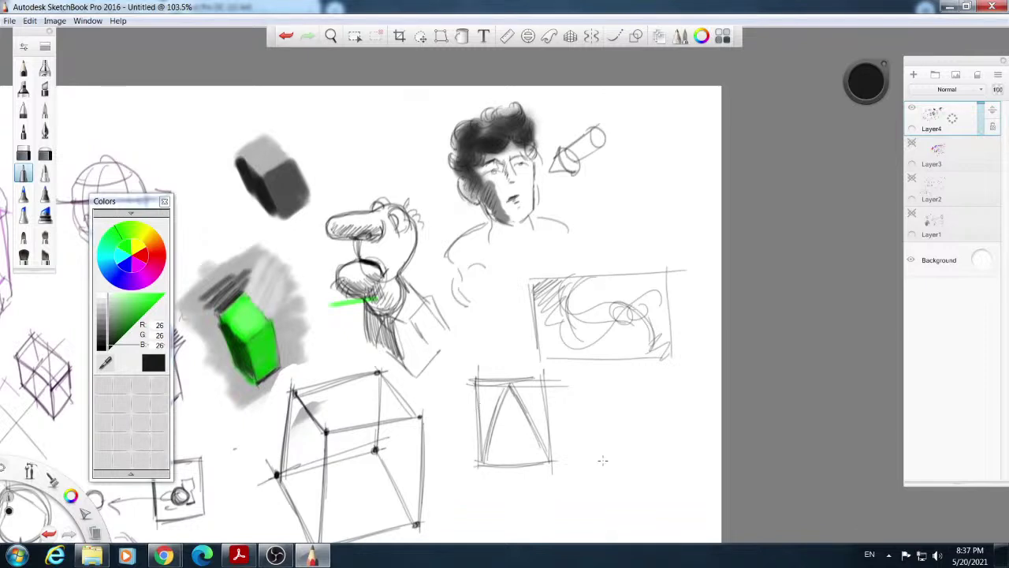
Darken the triangle's edges, hatch the space around it and add a small oval at its apex.
left_click_drag(501, 399, 484, 459)
mouse_move(510, 386)
left_mouse_down()
mouse_move(528, 429)
mouse_move(506, 460)
mouse_move(490, 456)
mouse_move(525, 454)
mouse_move(488, 455)
mouse_move(539, 451)
mouse_move(478, 461)
mouse_move(535, 456)
mouse_move(514, 456)
left_mouse_up()
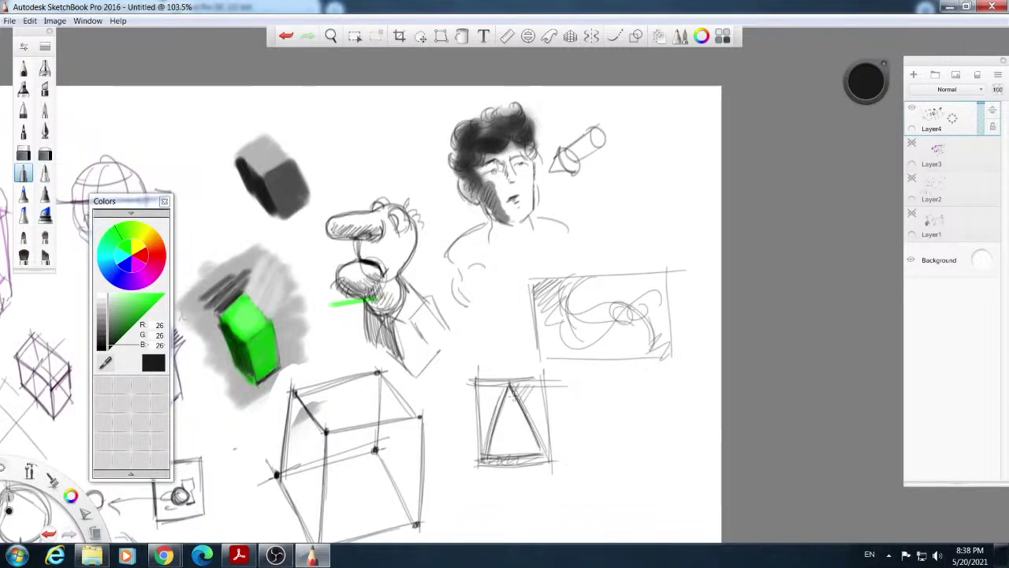
mouse_move(491, 447)
left_mouse_down()
mouse_move(519, 453)
mouse_move(485, 453)
mouse_move(544, 453)
left_mouse_up()
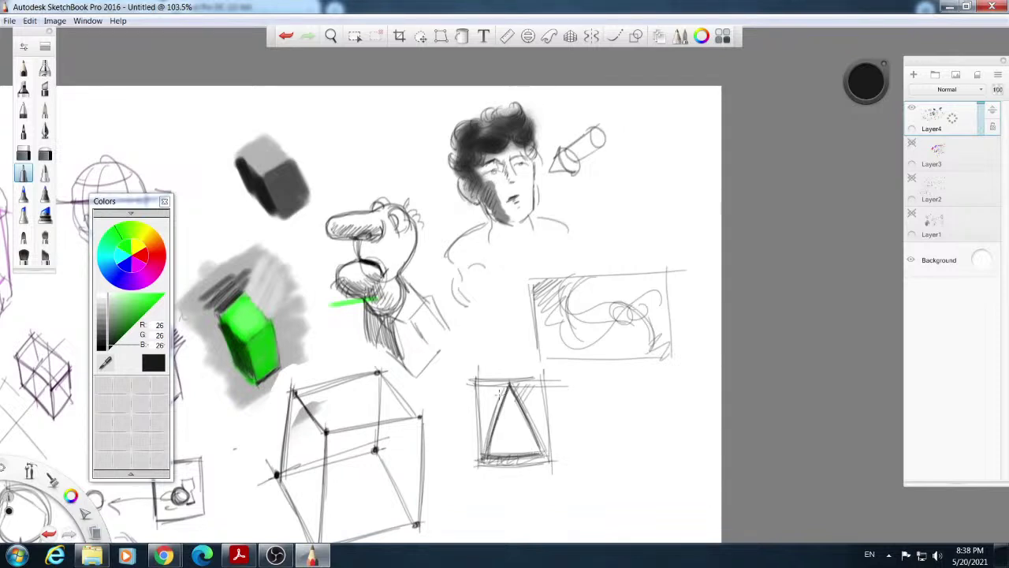
mouse_move(485, 445)
left_mouse_down()
mouse_move(498, 393)
mouse_move(480, 401)
mouse_move(491, 384)
mouse_move(476, 383)
mouse_move(501, 378)
mouse_move(476, 380)
mouse_move(474, 402)
mouse_move(478, 383)
mouse_move(513, 400)
left_mouse_up()
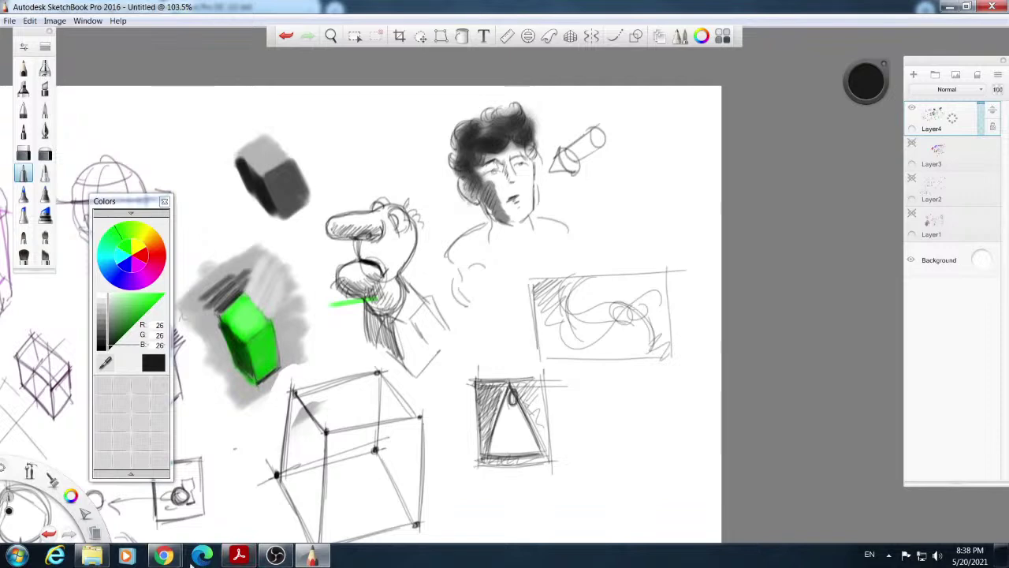
Switch to Chrome and enlarge the Infanta Margarita Teresa painting with the whole canvas in view.
mouse_move(164, 556)
left_click(253, 492)
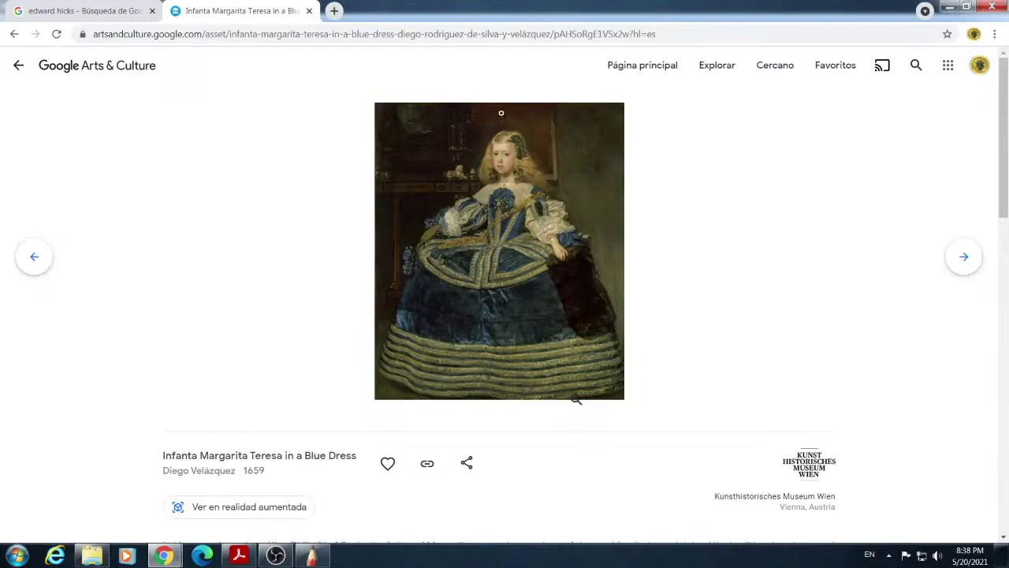
left_click(546, 234)
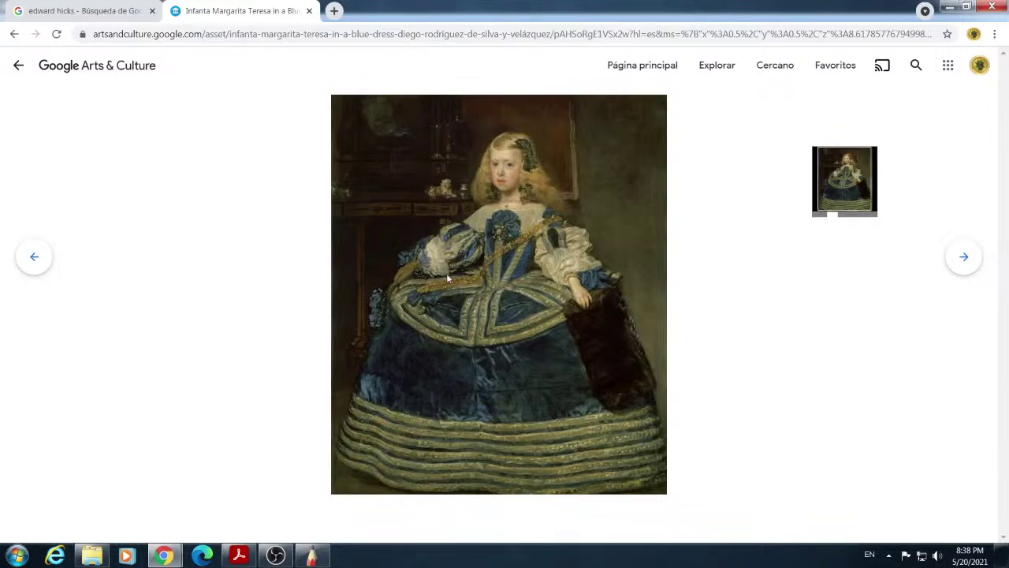
Return to SketchBook, add a new layer above the sketches, and move the floating Colors palette clear of the canvas.
left_click(327, 557)
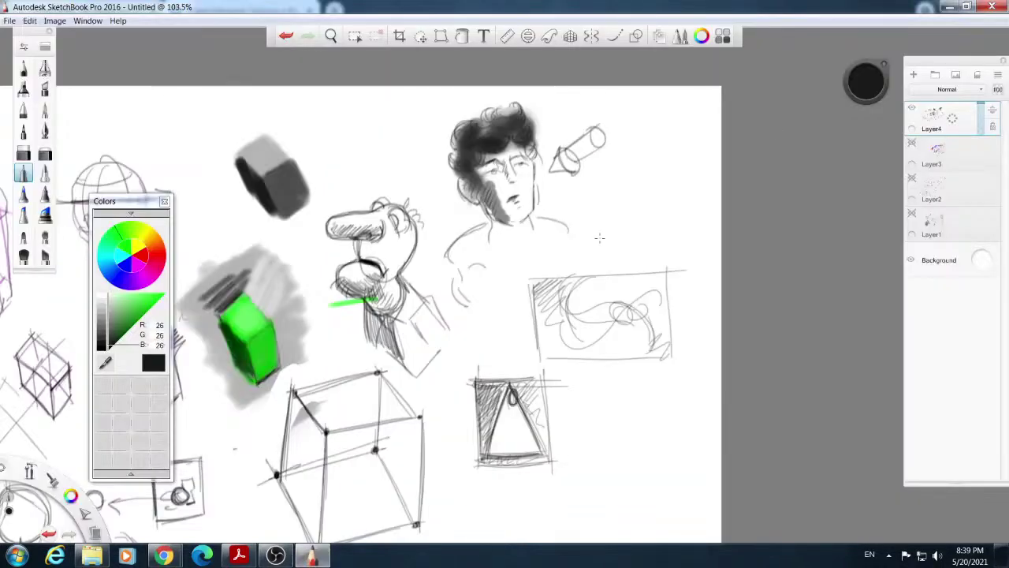
left_click(912, 74)
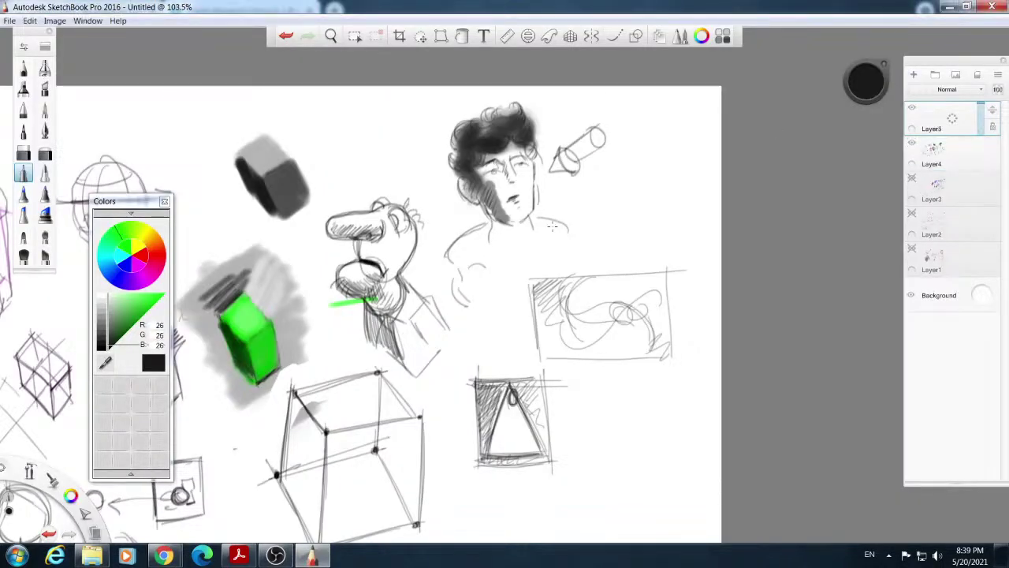
left_click(331, 36)
mouse_move(462, 260)
left_mouse_down()
mouse_move(428, 266)
mouse_move(690, 254)
mouse_move(670, 252)
mouse_move(649, 219)
left_mouse_up()
key("b")
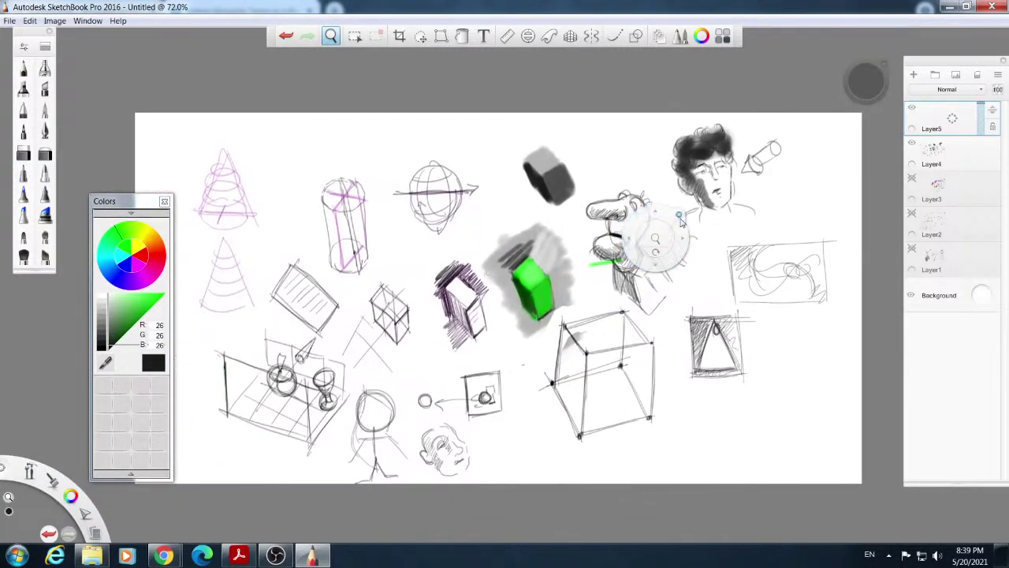
left_click_drag(126, 201, 39, 288)
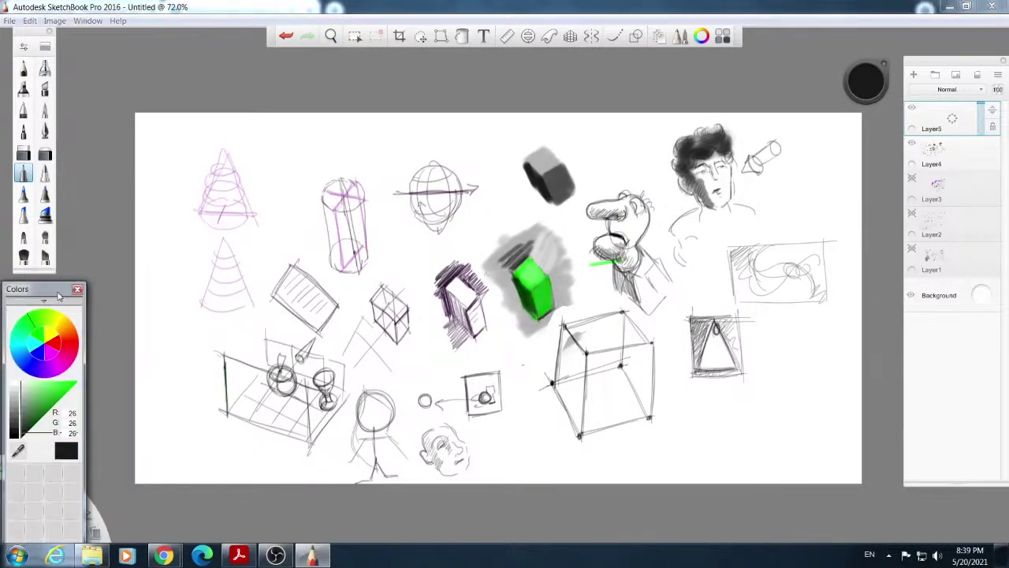
Paste the captured screenshot of the Infanta painting into the drawing and adjust its placement on the canvas.
left_click(29, 20)
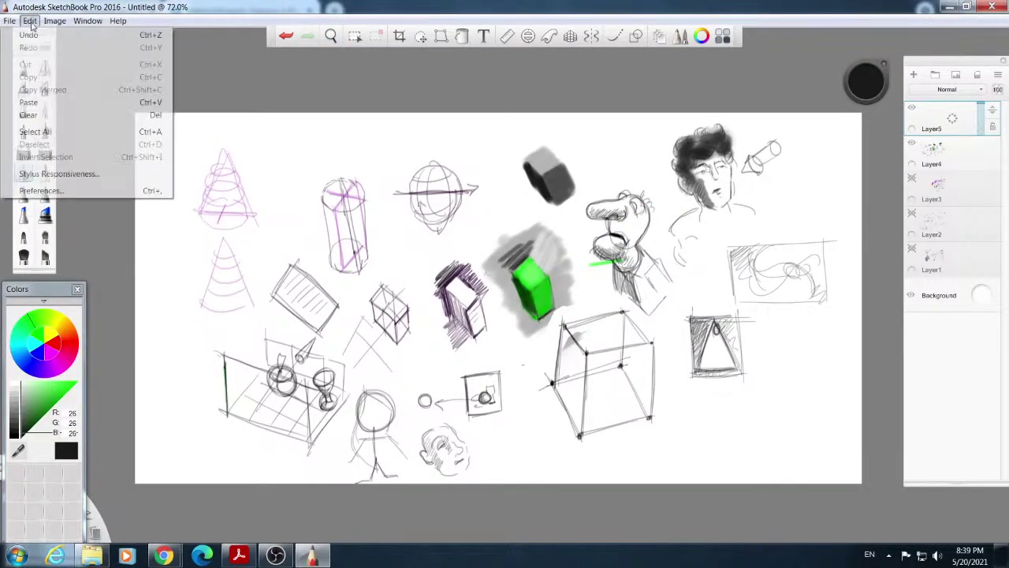
left_click(29, 103)
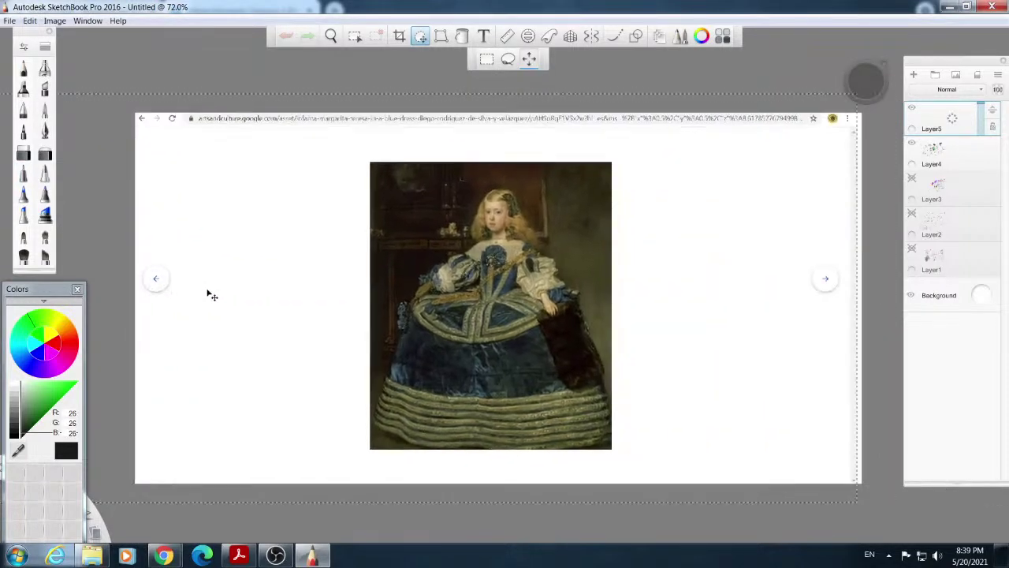
left_click_drag(313, 284, 307, 281)
left_click(329, 258)
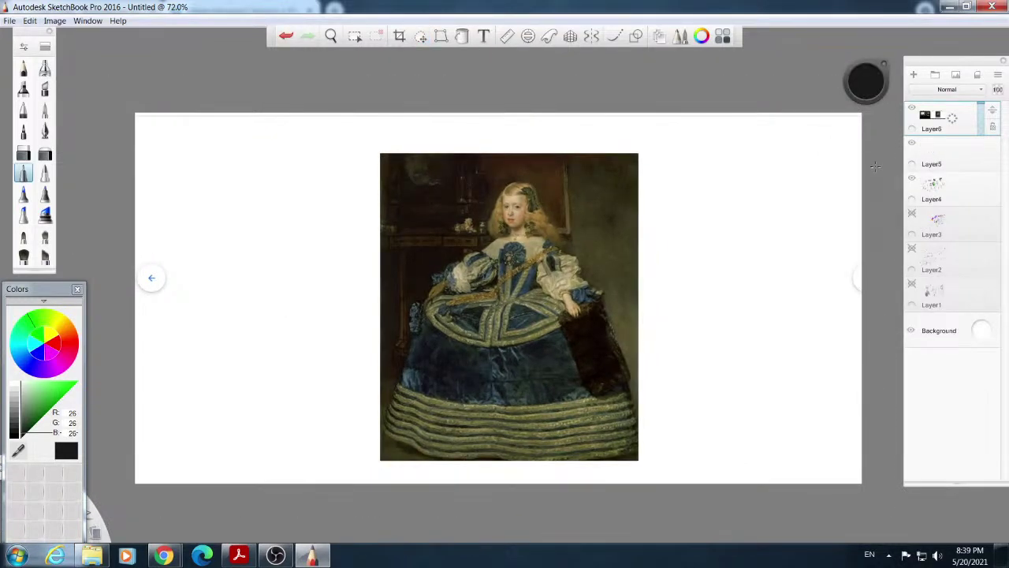
Add a layer above the painting and align the ruler at 50° from its lower-left corner to its upper-right corner.
left_click(913, 74)
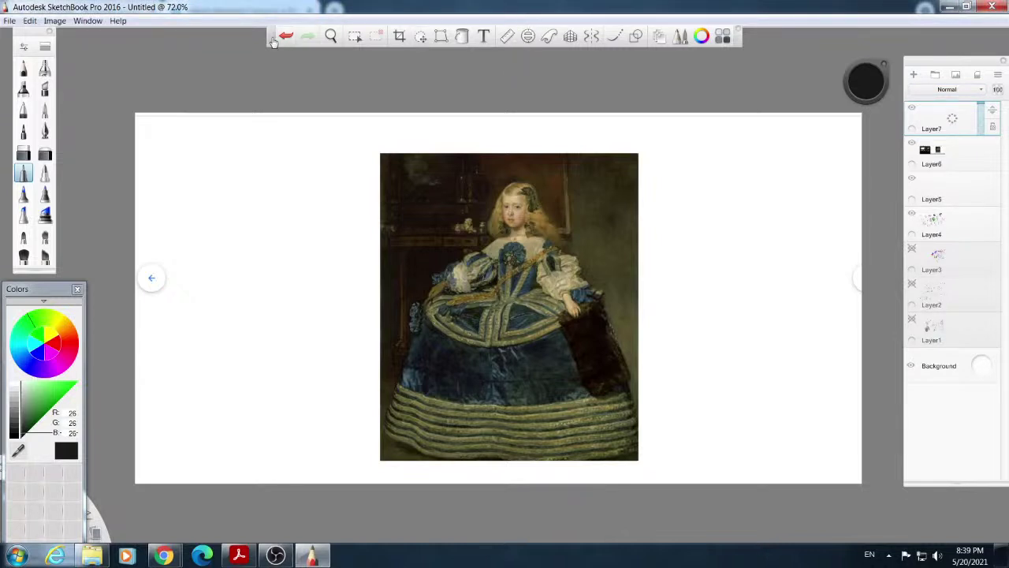
left_click_drag(274, 41, 272, 80)
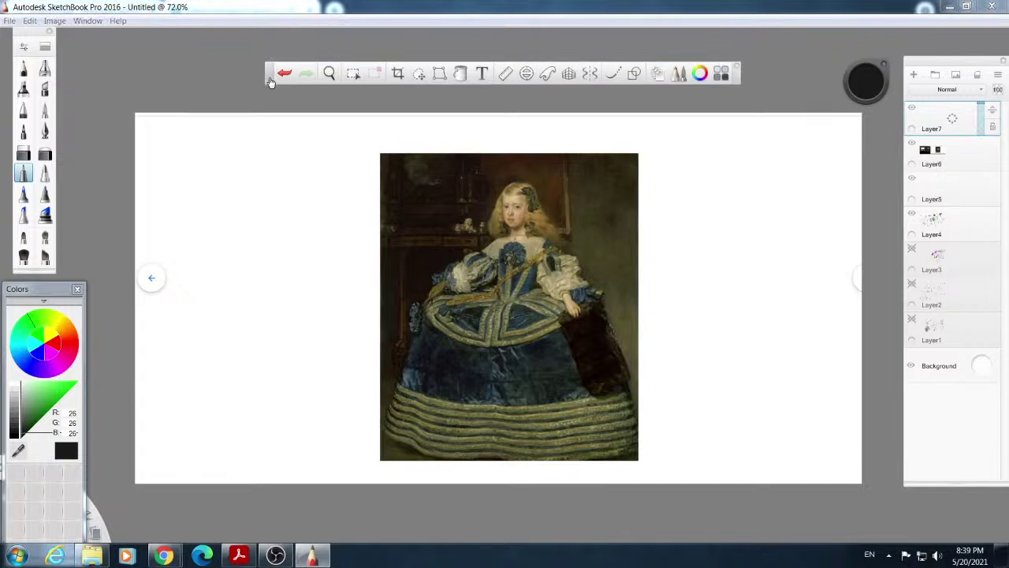
left_click(506, 76)
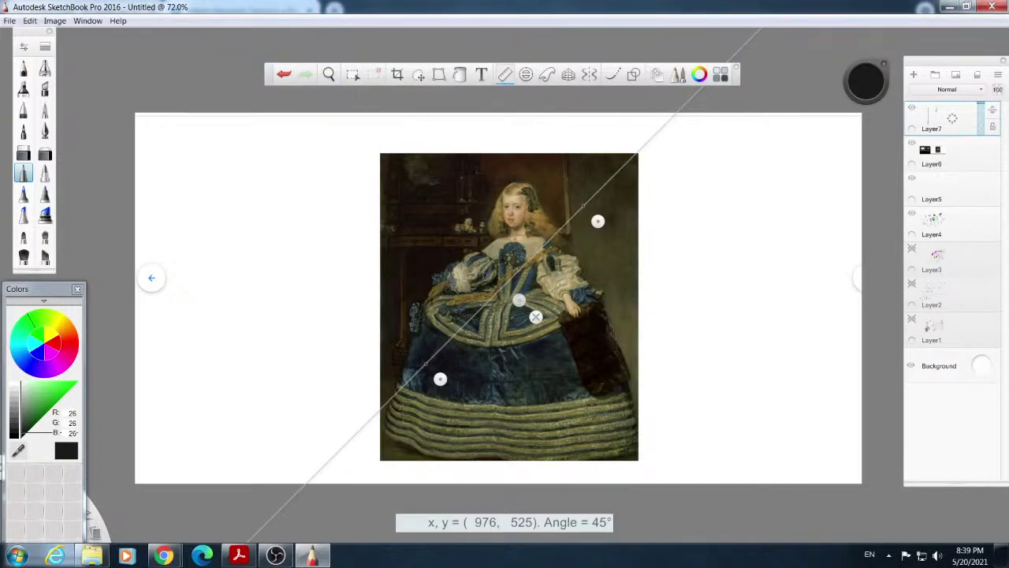
left_click_drag(440, 379, 397, 471)
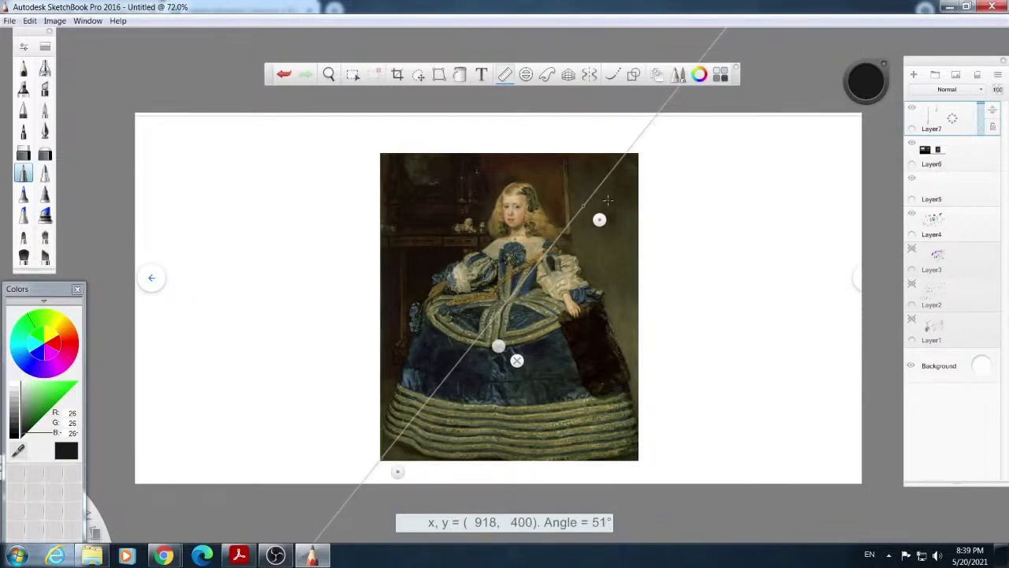
left_click_drag(600, 219, 652, 170)
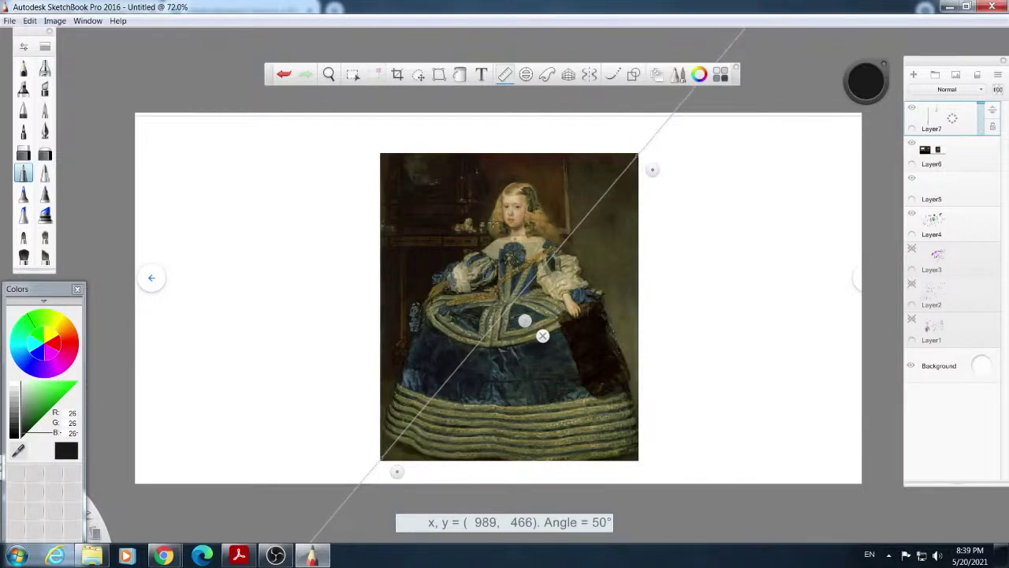
Set the colour to red (255, 0, 0) and trace the painting's rising diagonal along the ruler, strengthening it with the Pencil.
left_click(52, 343)
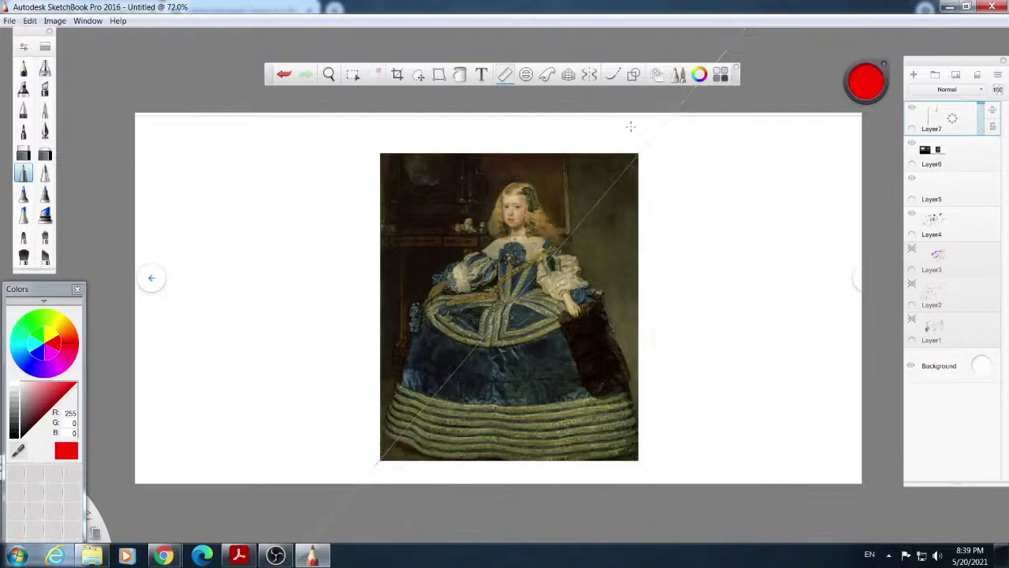
mouse_move(382, 459)
left_mouse_down()
mouse_move(592, 181)
mouse_move(670, 119)
left_mouse_up()
left_click(23, 71)
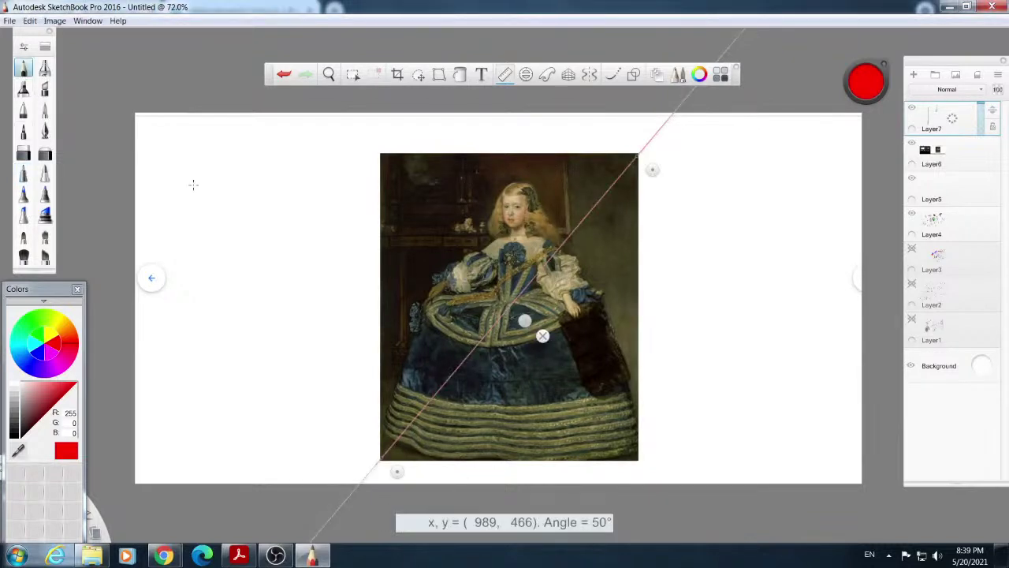
left_click_drag(440, 407, 457, 360)
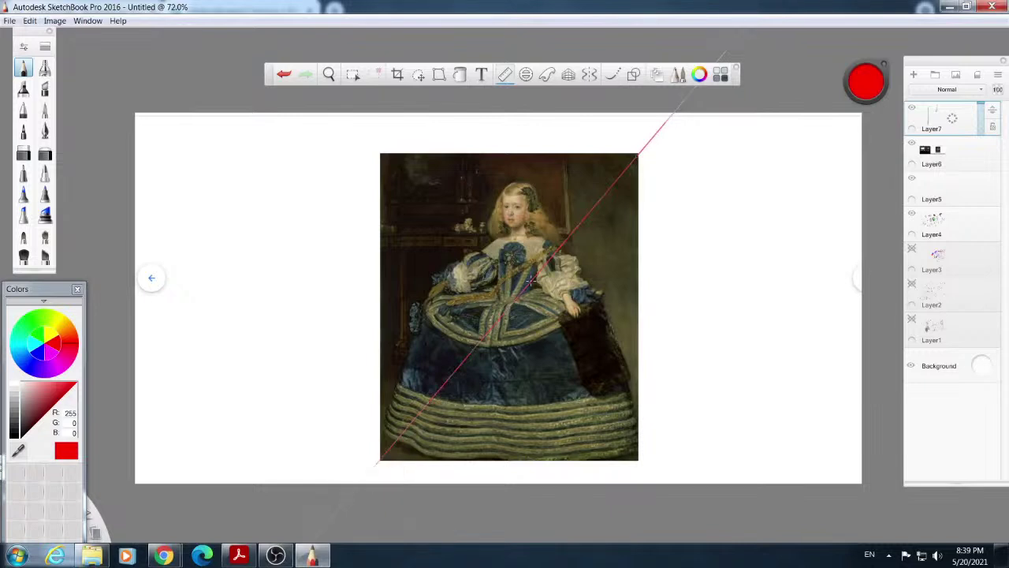
Realign the ruler from the painting's upper-left to lower-right corner at -50° and trace the second red diagonal.
mouse_move(543, 336)
left_click_drag(396, 471, 398, 174)
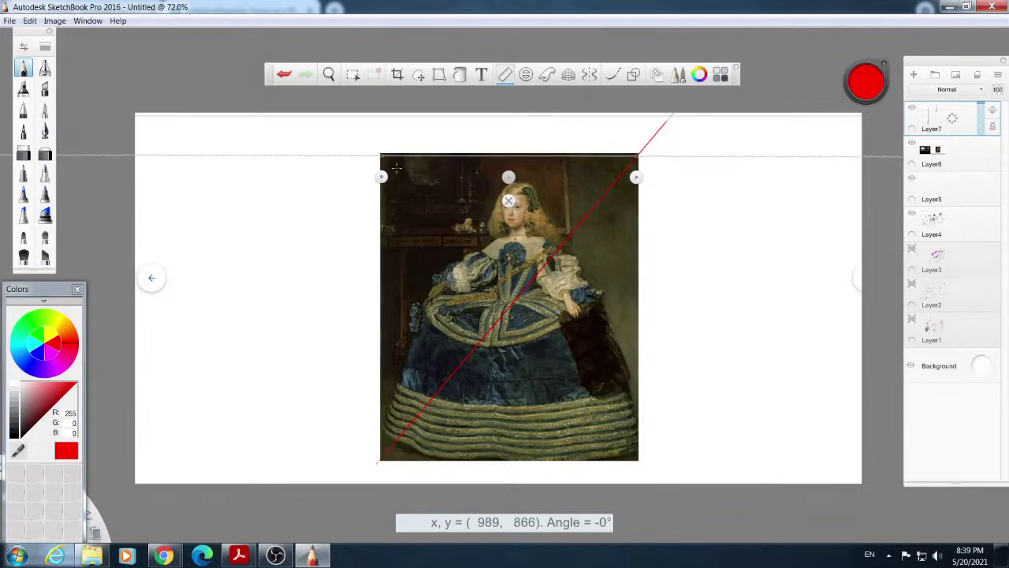
mouse_move(640, 180)
left_mouse_down()
mouse_move(597, 475)
mouse_move(642, 484)
mouse_move(637, 462)
left_mouse_up()
left_click_drag(568, 384, 348, 115)
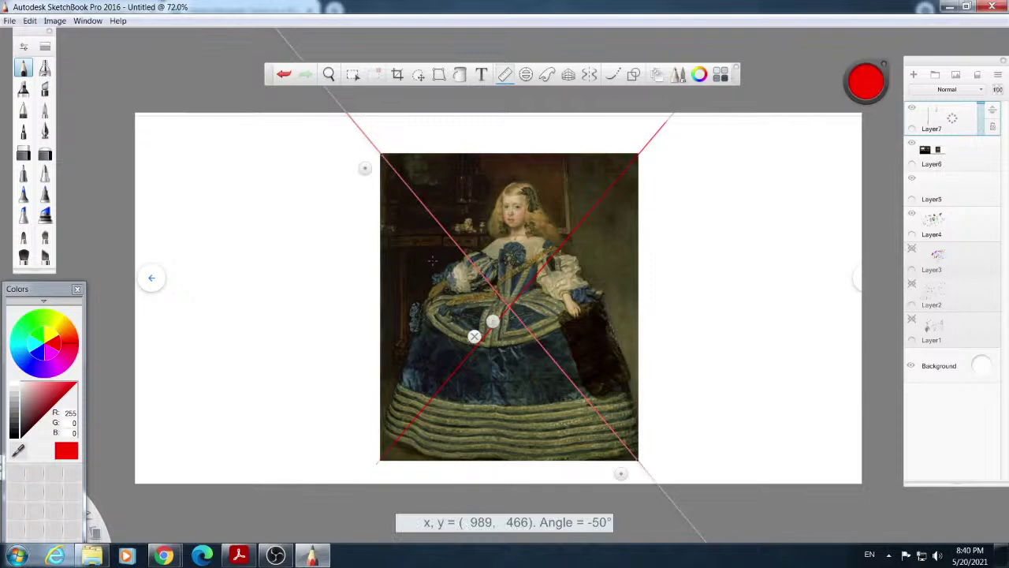
Realign the ruler vertically at -90° through the diagonals' crossing and trace the painting's red centre line from top edge to bottom edge.
left_click_drag(364, 167, 483, 162)
left_click_drag(618, 469, 485, 469)
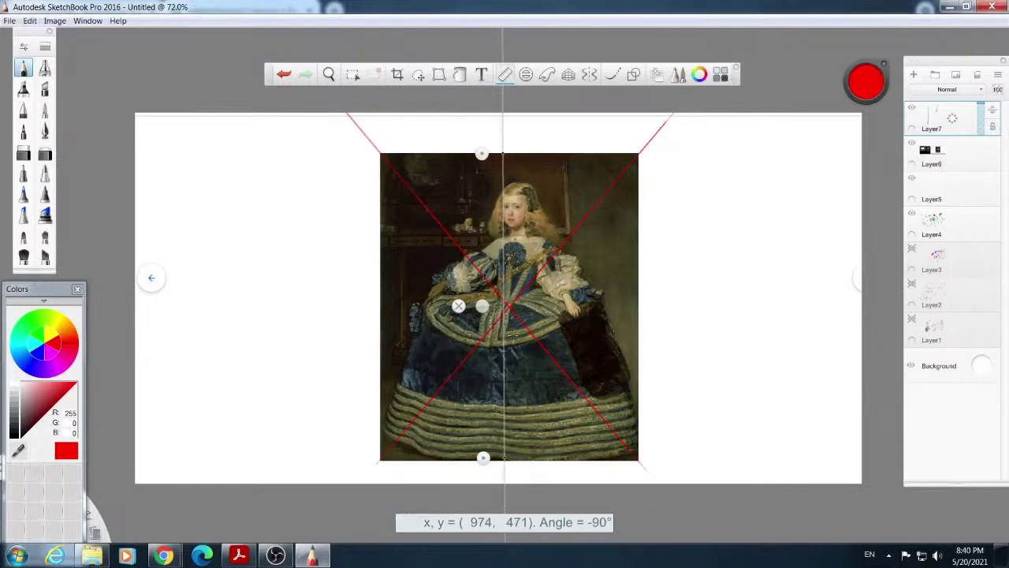
left_click_drag(481, 306, 488, 316)
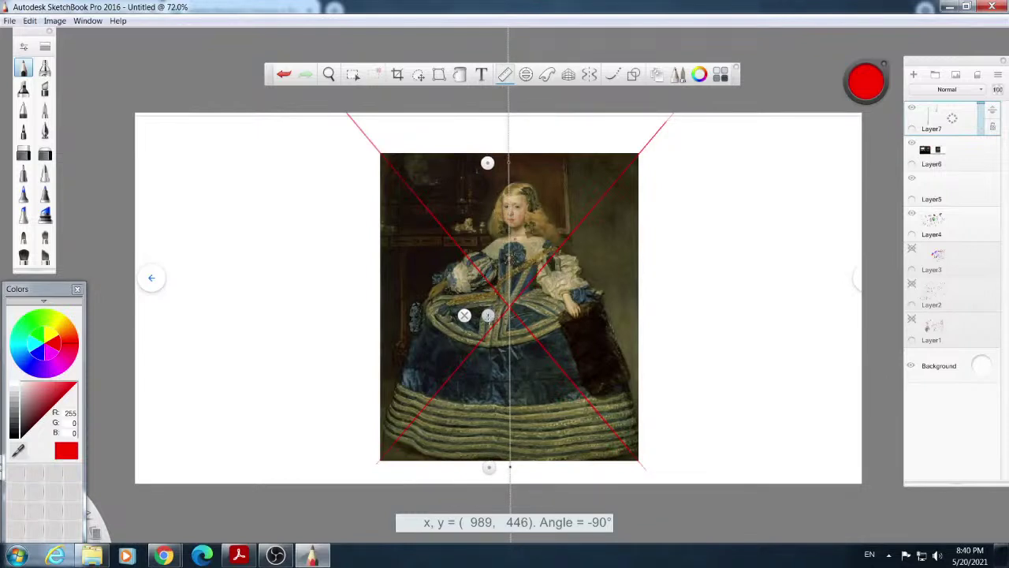
left_click_drag(488, 315, 487, 318)
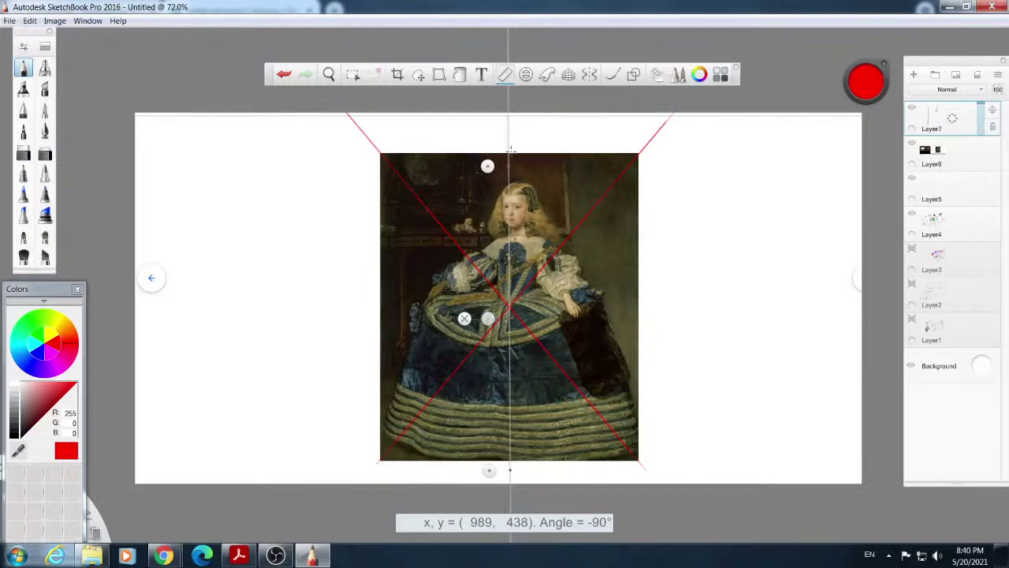
left_click_drag(510, 149, 511, 481)
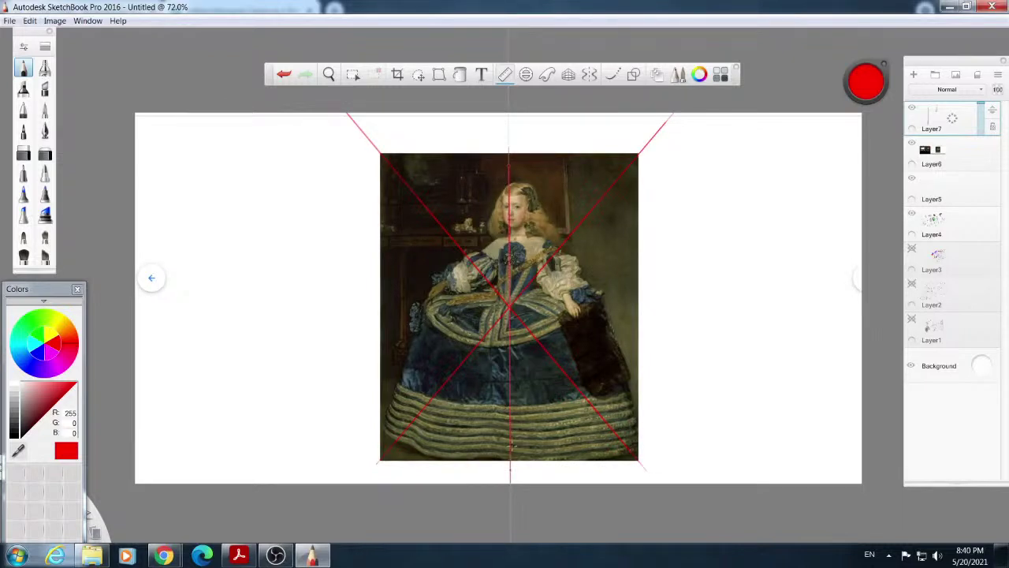
left_click(464, 317)
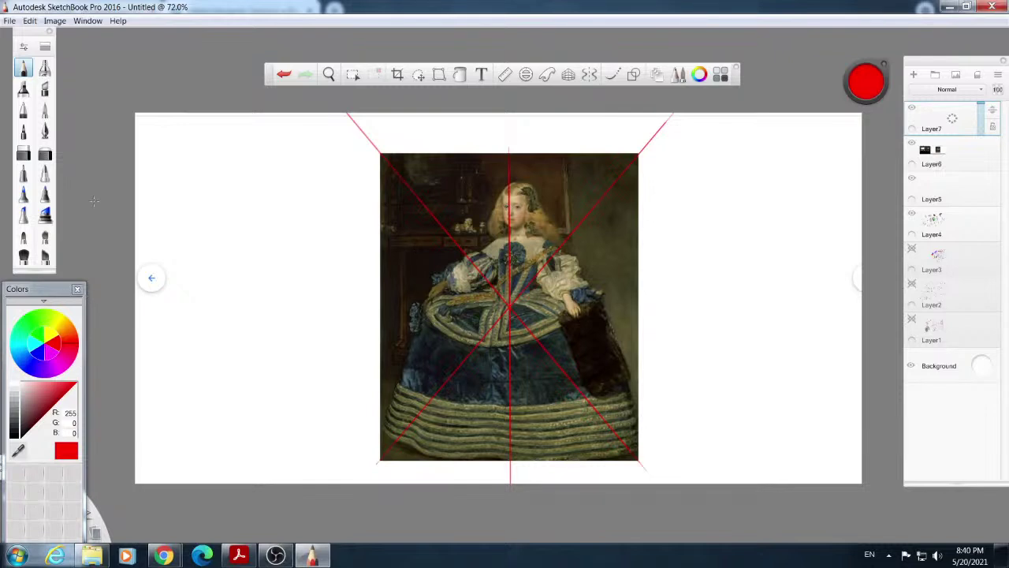
Mark the infanta's eye on the painting and outline her head with a freehand red oval.
left_click_drag(55, 288, 150, 186)
mouse_move(30, 476)
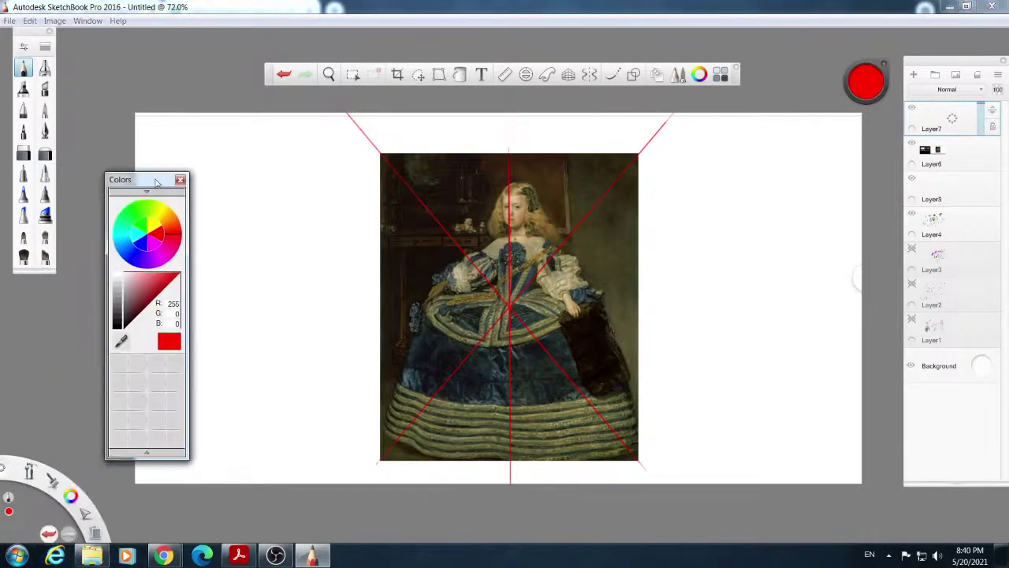
left_click(32, 446)
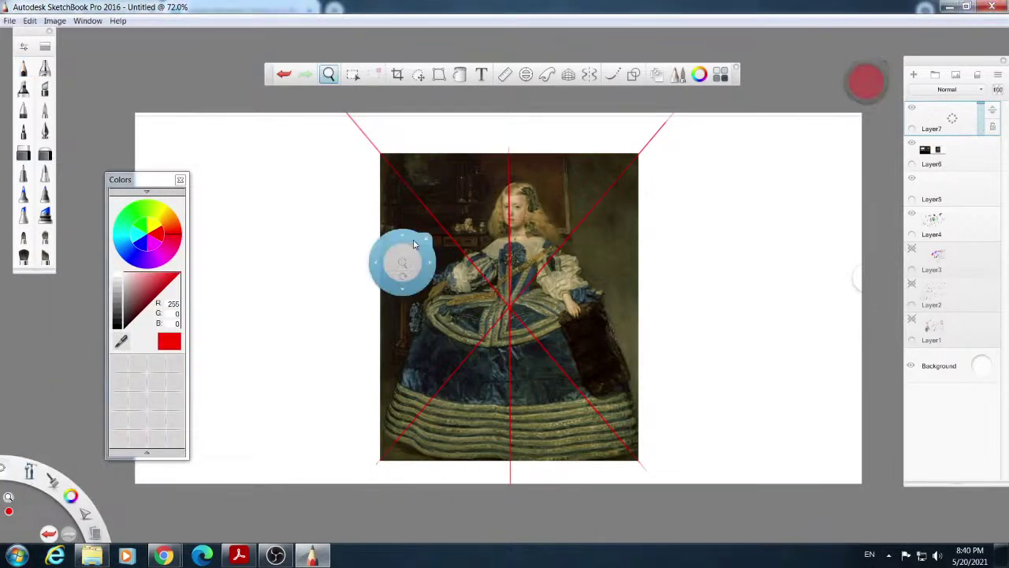
mouse_move(397, 263)
left_mouse_down()
mouse_move(430, 255)
mouse_move(475, 272)
mouse_move(400, 265)
left_mouse_up()
left_click(385, 244)
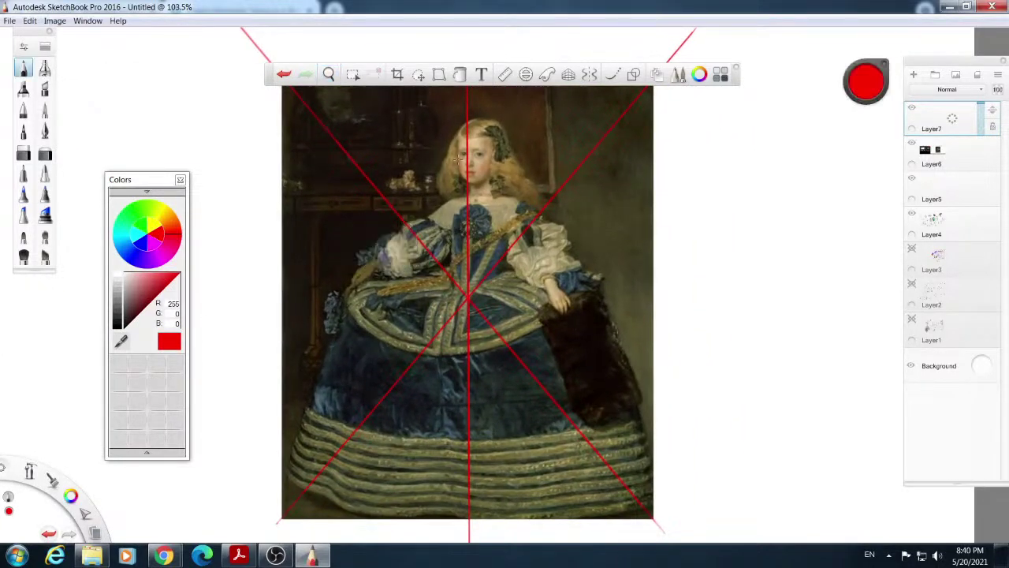
left_click_drag(463, 156, 462, 155)
mouse_move(455, 136)
left_mouse_down()
mouse_move(469, 187)
mouse_move(474, 117)
left_mouse_up()
mouse_move(473, 122)
left_mouse_down()
mouse_move(500, 124)
mouse_move(486, 182)
mouse_move(468, 184)
mouse_move(503, 138)
mouse_move(478, 182)
mouse_move(500, 167)
mouse_move(473, 180)
mouse_move(461, 166)
mouse_move(464, 134)
mouse_move(458, 143)
mouse_move(482, 122)
left_mouse_up()
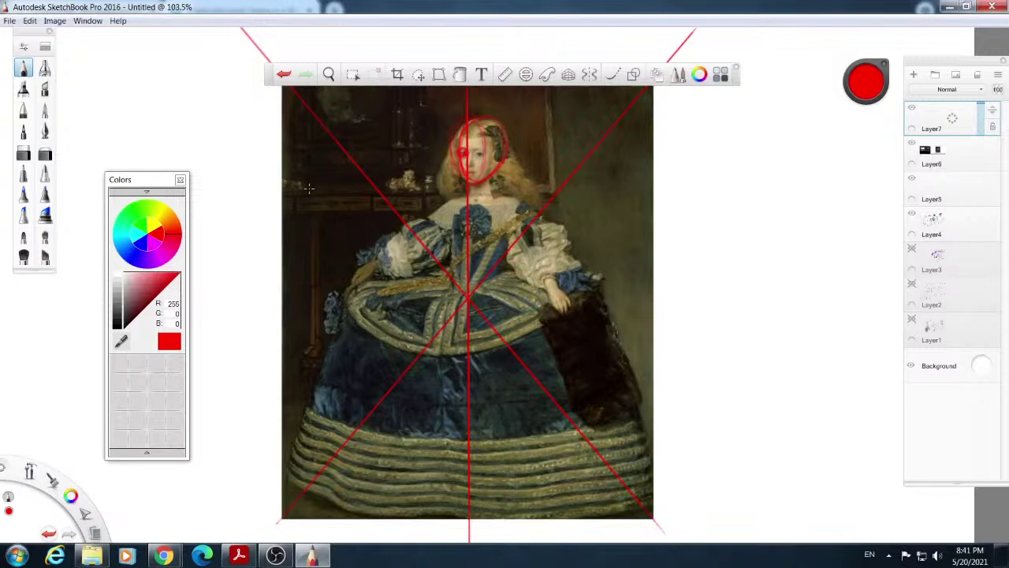
Align the ruler at -60° from the infanta's face down the fur muff's side of the skirt and trace it in green (0, 255, 0).
left_click(504, 74)
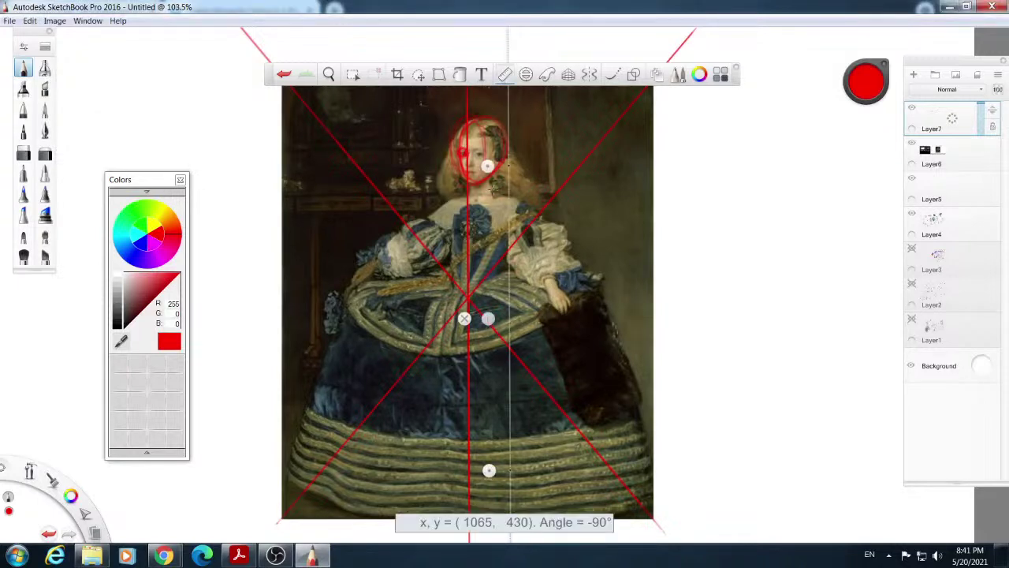
left_click_drag(488, 166, 441, 156)
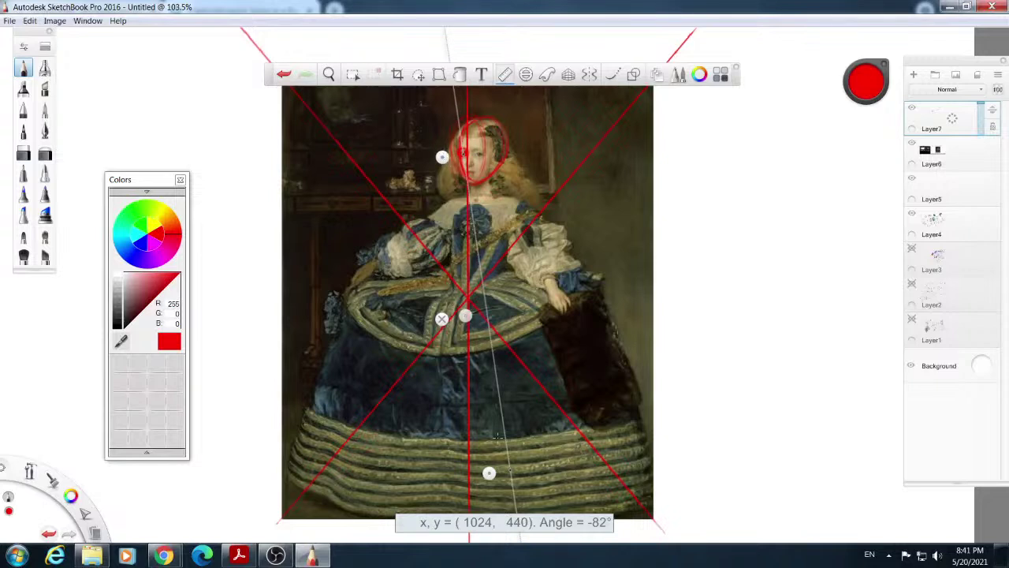
left_click_drag(489, 473, 636, 492)
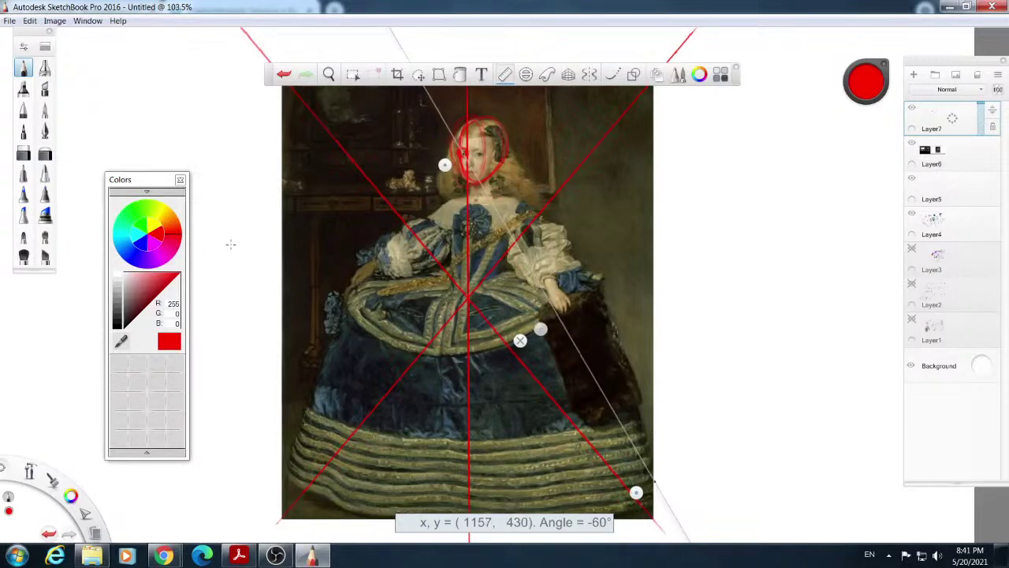
left_click(136, 212)
left_click_drag(690, 542, 466, 154)
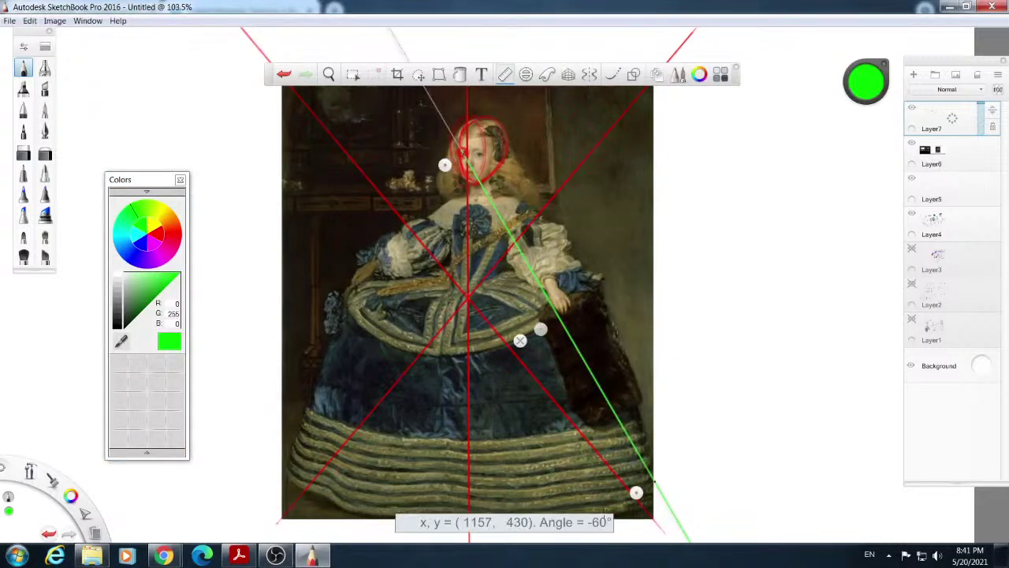
Complete the green triangle by ruling its other slanted side and a horizontal base at 0° across the striped skirt hem.
left_click_drag(633, 502, 273, 476)
left_click_drag(462, 151, 290, 472)
mouse_move(481, 163)
left_mouse_down()
mouse_move(642, 479)
mouse_move(652, 472)
mouse_move(633, 492)
mouse_move(642, 482)
mouse_move(434, 486)
left_mouse_up()
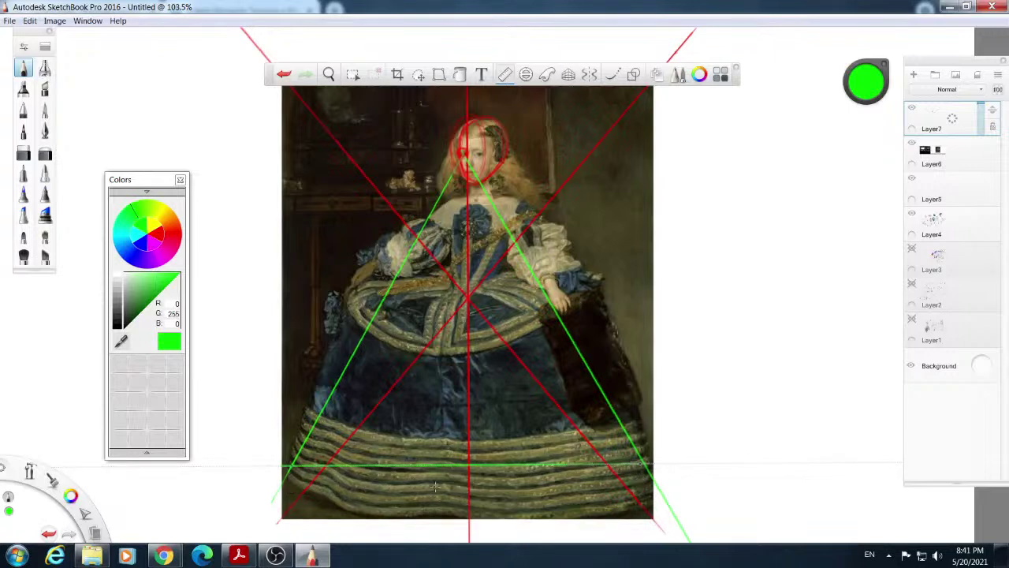
mouse_move(358, 524)
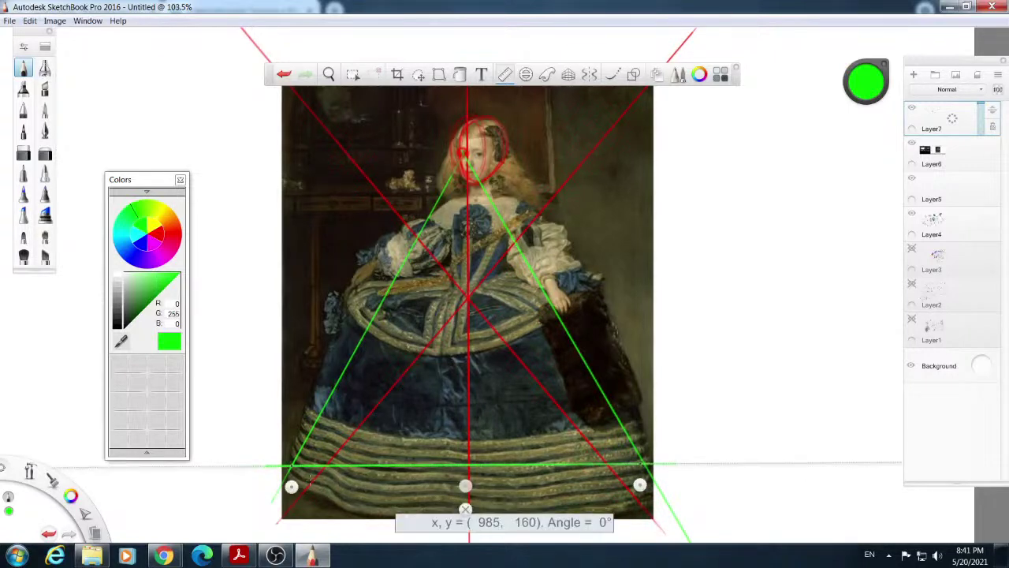
left_click(466, 509)
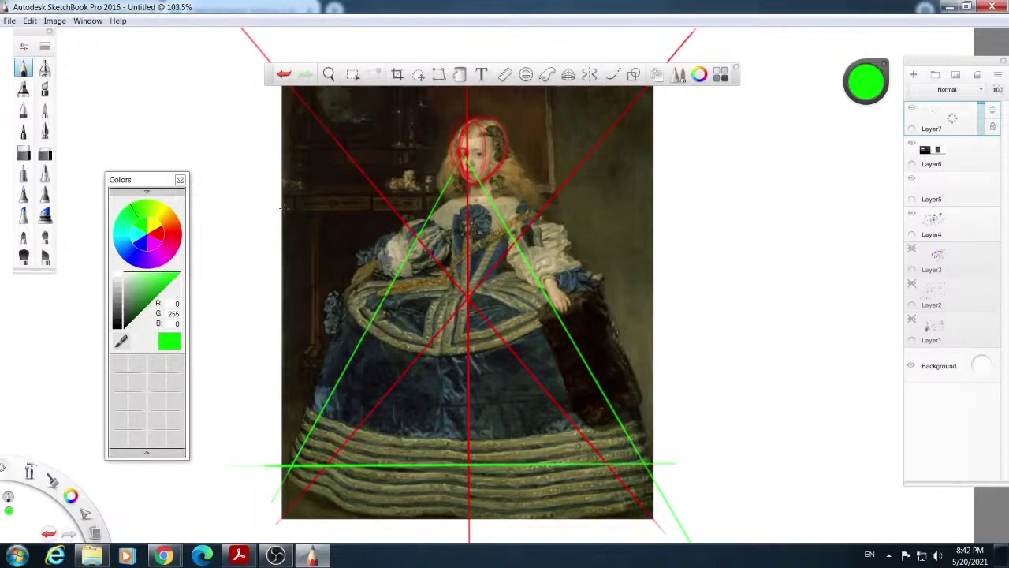
Set the colour to magenta (255, 0, 255) and rule a horizontal line along the background table's edge at shoulder height.
left_click(507, 76)
left_click_drag(465, 486, 443, 218)
left_click(151, 246)
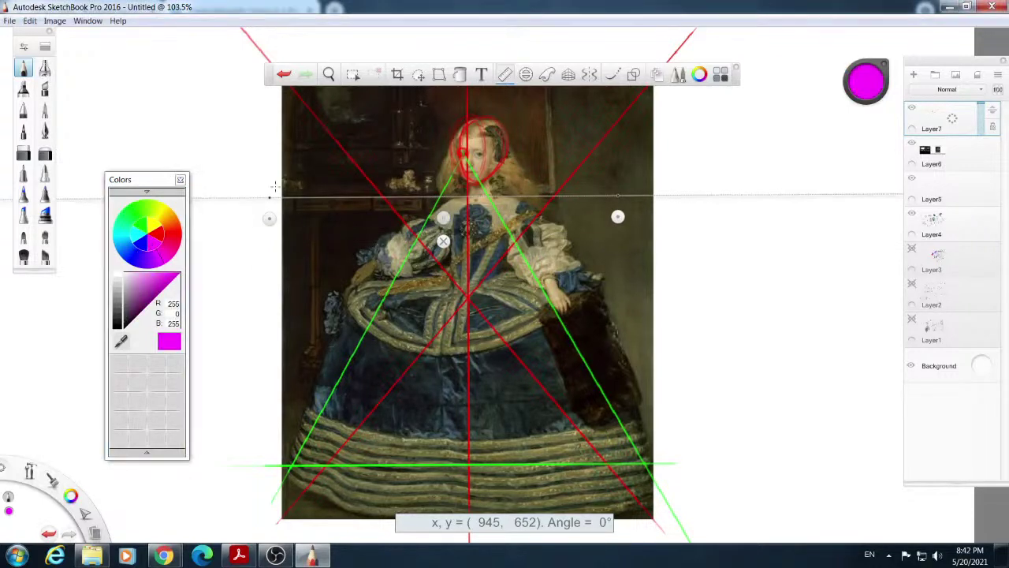
left_click_drag(285, 197, 552, 200)
Turn the ruler to 90° and trace a magenta vertical along the background frame's edge beside the infanta's hair.
left_click_drag(269, 197, 567, 137)
left_click_drag(731, 212, 537, 263)
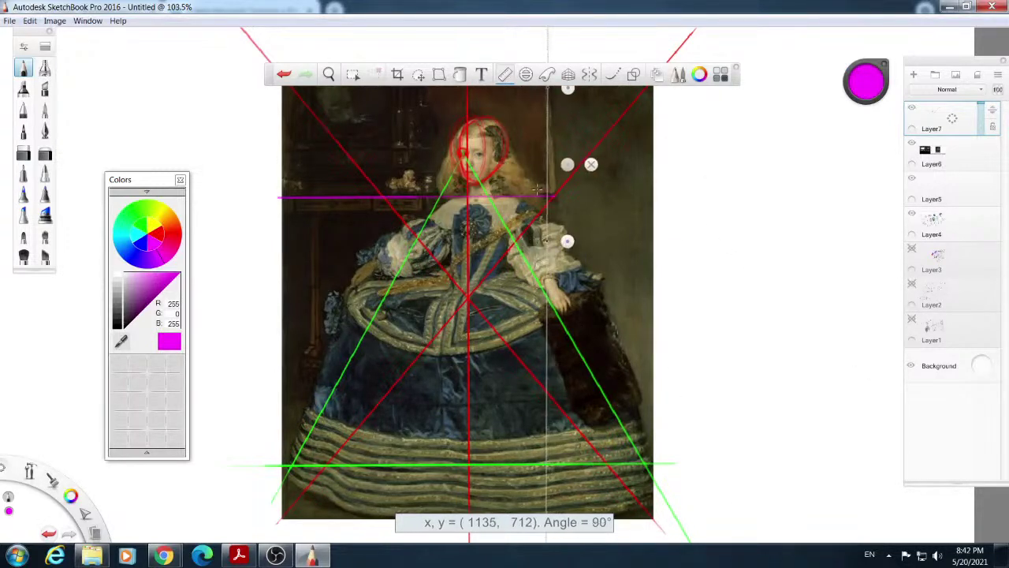
left_click_drag(568, 164, 575, 167)
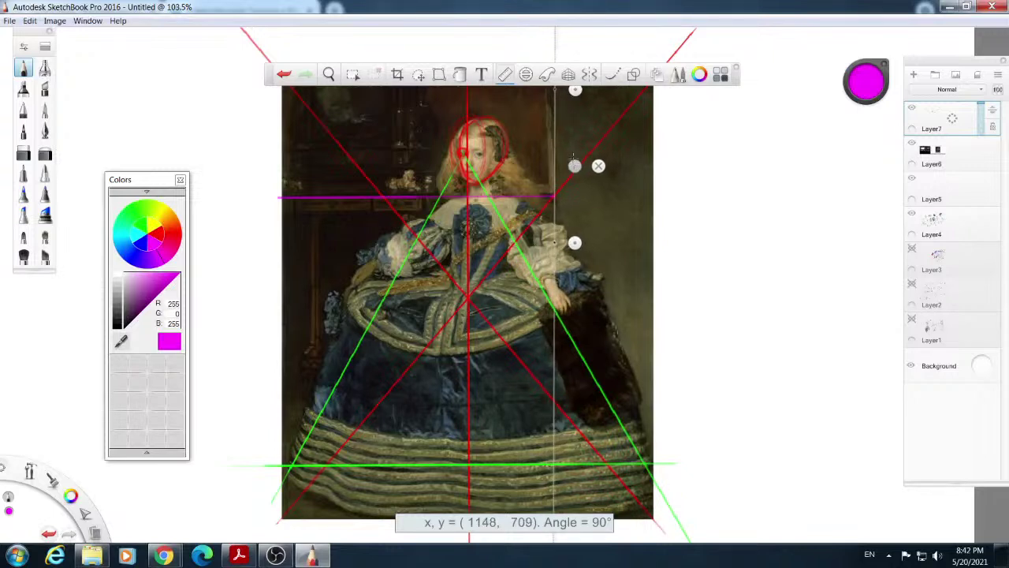
mouse_move(574, 90)
left_click_drag(575, 242, 574, 281)
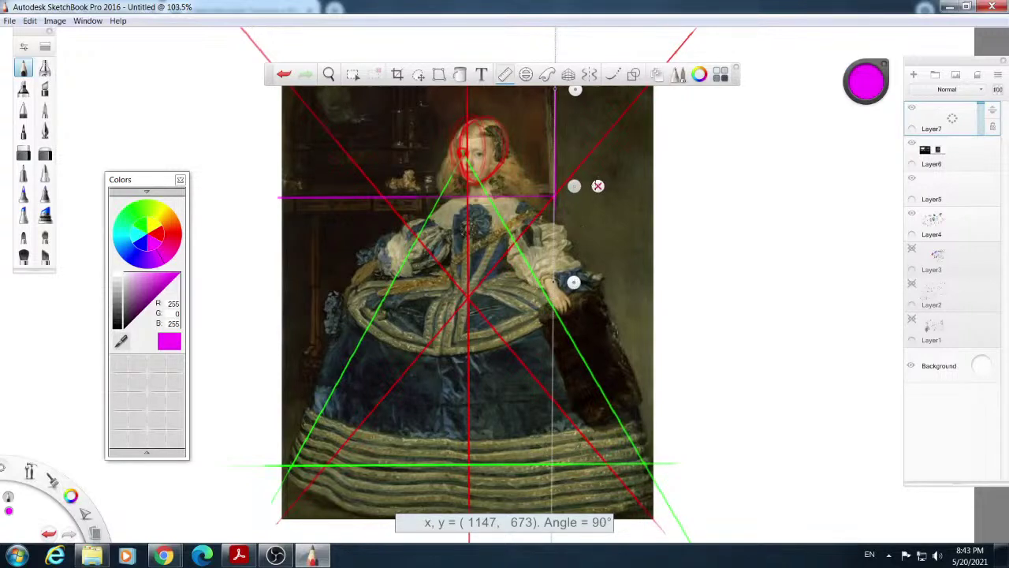
Rule two more magenta verticals, one along the table leg and one above the table between the ornaments and the head.
left_click_drag(574, 186, 334, 280)
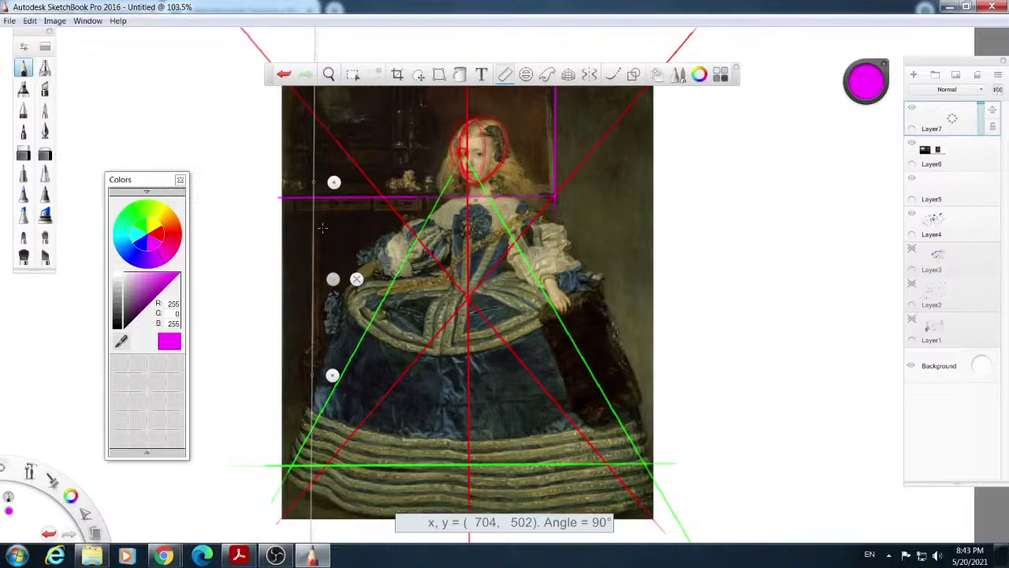
left_click_drag(313, 190, 313, 398)
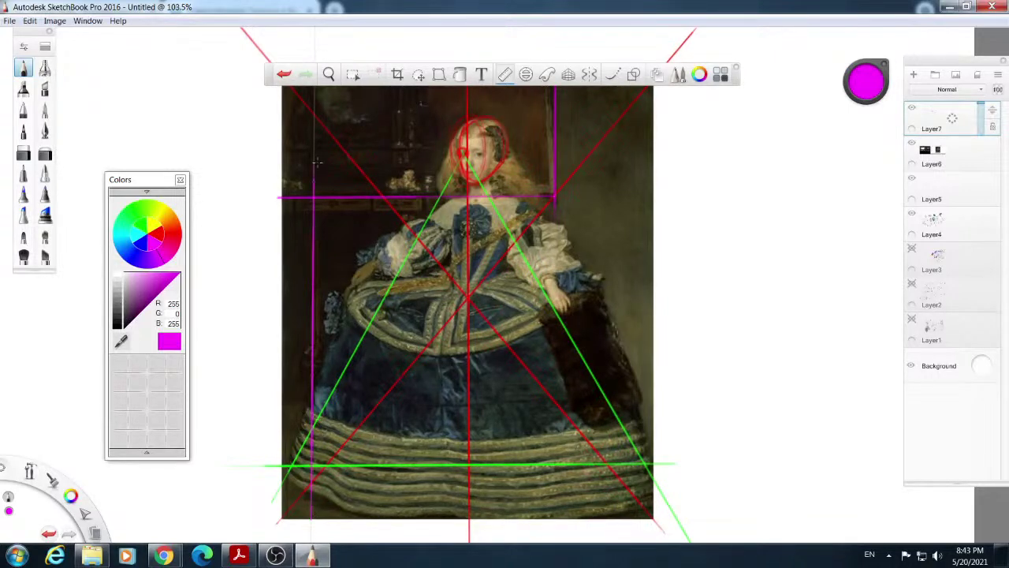
mouse_move(334, 231)
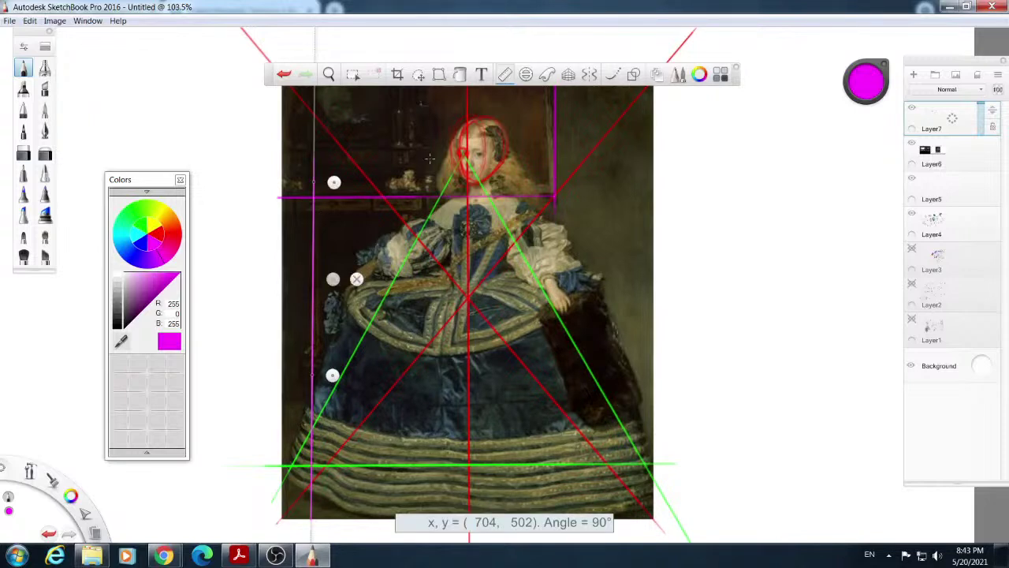
left_click_drag(332, 279, 439, 241)
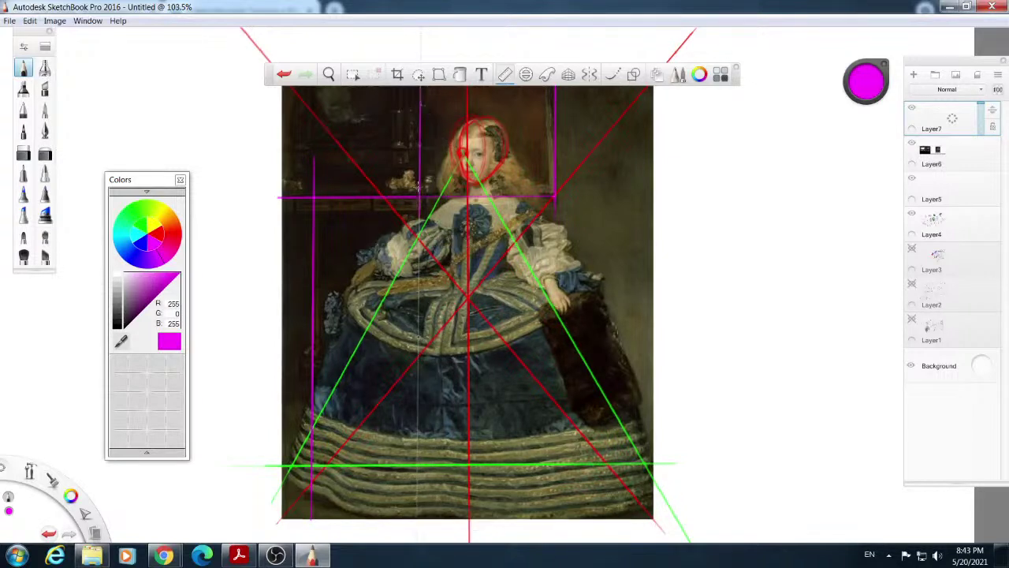
key("r")
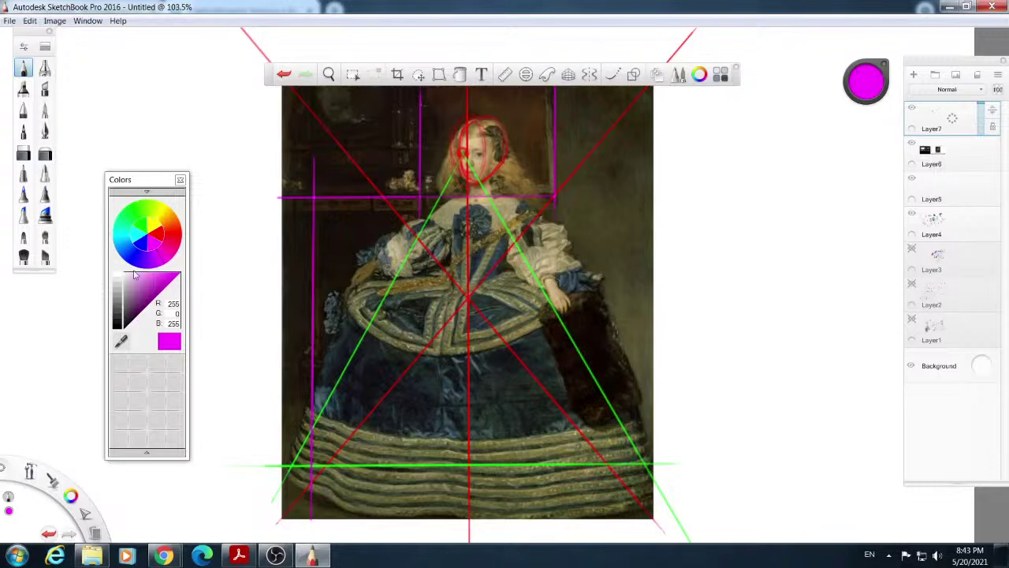
Set the colour to near-black (26, 26, 26) and sketch a small framed thumbnail beside the painting with a circular head on a triangular figure.
left_click(120, 324)
mouse_move(703, 186)
left_mouse_down()
mouse_move(703, 261)
mouse_move(750, 183)
mouse_move(759, 261)
mouse_move(750, 257)
left_mouse_up()
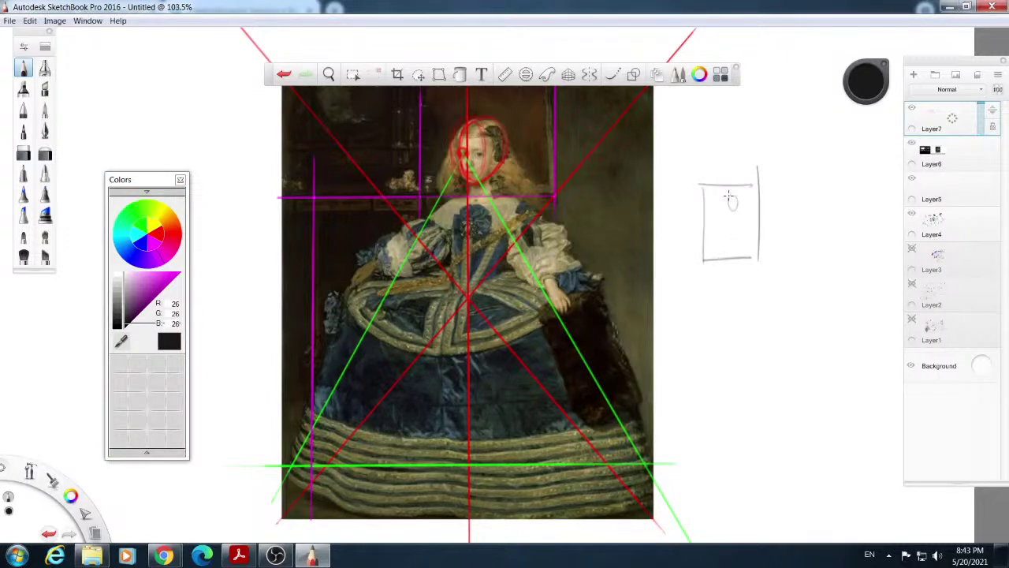
mouse_move(732, 202)
left_mouse_down()
mouse_move(742, 231)
mouse_move(710, 251)
mouse_move(753, 252)
mouse_move(732, 207)
mouse_move(708, 252)
left_mouse_up()
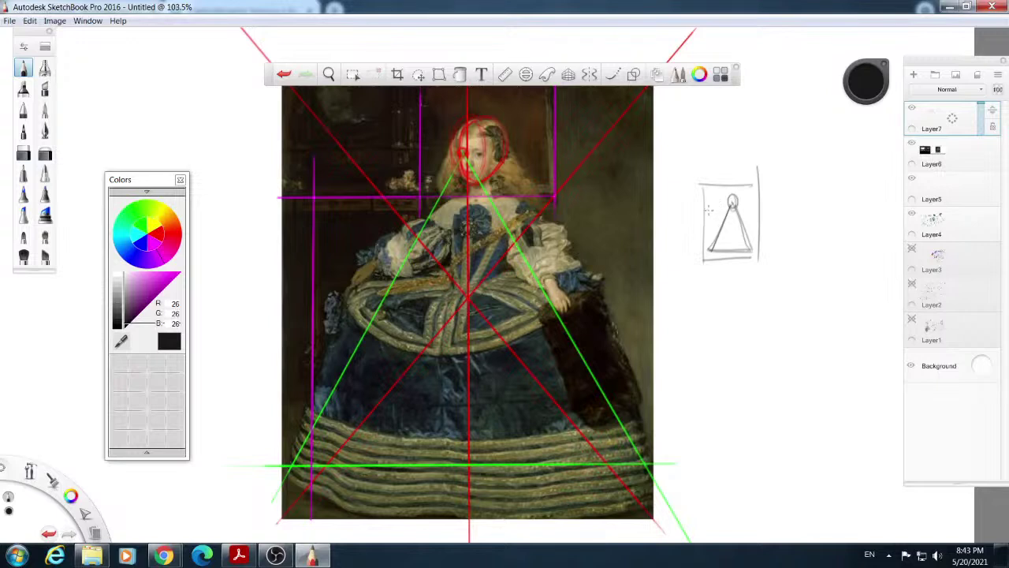
mouse_move(713, 212)
left_mouse_down()
mouse_move(746, 213)
mouse_move(746, 190)
mouse_move(746, 211)
mouse_move(744, 186)
mouse_move(713, 226)
mouse_move(704, 197)
mouse_move(714, 191)
mouse_move(703, 233)
left_mouse_up()
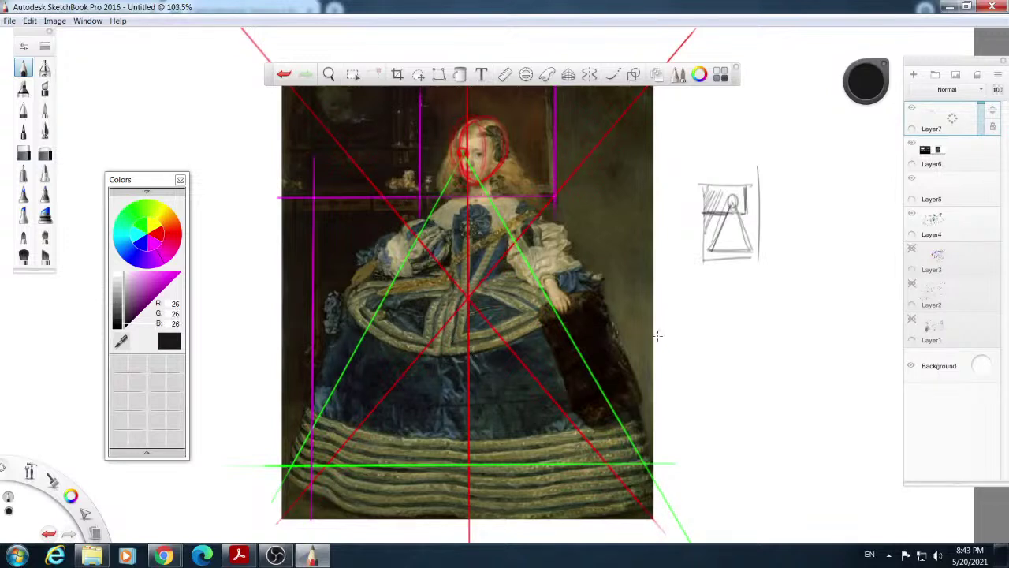
left_click_drag(705, 249, 759, 245)
mouse_move(745, 212)
left_mouse_down()
mouse_move(735, 257)
mouse_move(755, 260)
left_mouse_up()
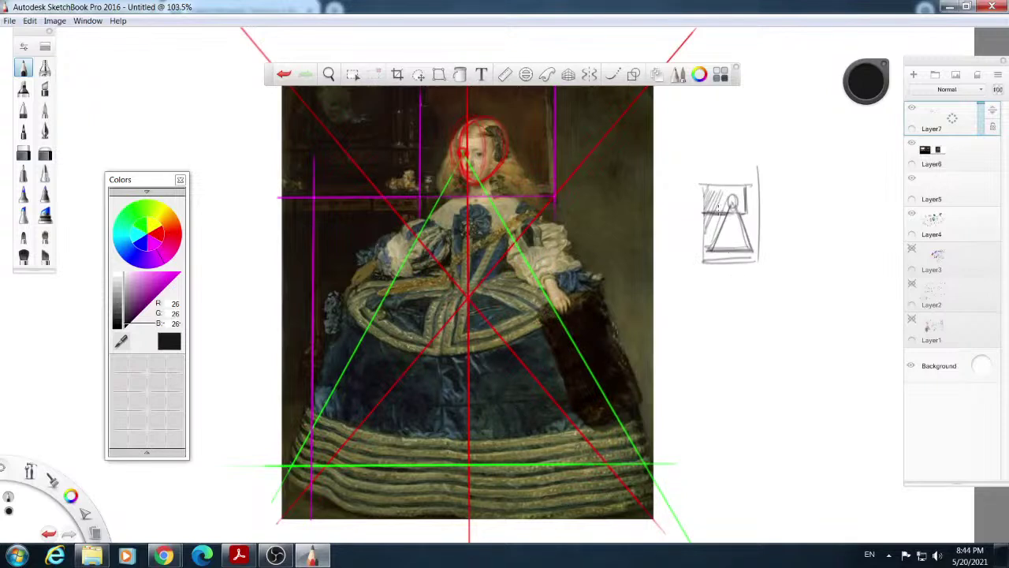
Hatch the background and figure areas of the thumbnail and darken its rectangular frame.
mouse_move(717, 232)
left_mouse_down()
mouse_move(707, 244)
mouse_move(705, 232)
left_mouse_up()
mouse_move(726, 188)
left_mouse_down()
mouse_move(735, 253)
mouse_move(746, 227)
mouse_move(750, 248)
mouse_move(740, 230)
mouse_move(717, 253)
mouse_move(721, 235)
mouse_move(736, 233)
mouse_move(720, 252)
left_mouse_up()
left_click_drag(755, 199, 746, 213)
mouse_move(758, 177)
left_mouse_down()
mouse_move(740, 227)
mouse_move(751, 230)
left_mouse_up()
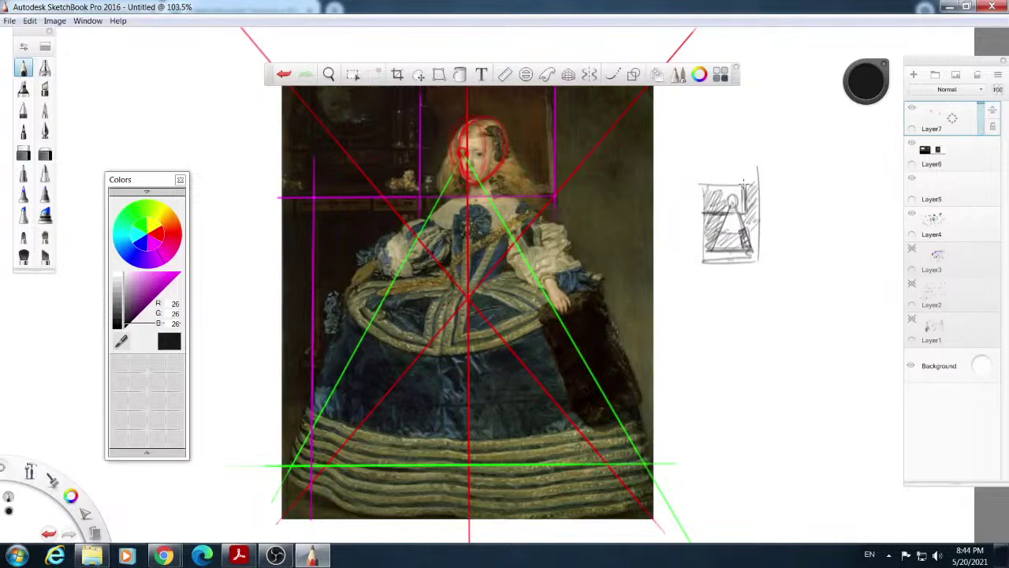
left_click_drag(700, 186, 763, 185)
mouse_move(702, 186)
left_mouse_down()
mouse_move(703, 267)
mouse_move(699, 228)
mouse_move(706, 265)
mouse_move(758, 262)
left_mouse_up()
Sketch a second framed thumbnail with a round head on a cone-shaped figure, and touch up the shading in the first thumbnail.
mouse_move(757, 183)
left_mouse_down()
mouse_move(757, 265)
mouse_move(781, 359)
left_mouse_up()
mouse_move(776, 280)
left_mouse_down()
mouse_move(843, 281)
mouse_move(842, 359)
mouse_move(803, 335)
left_mouse_up()
left_click_drag(812, 298, 795, 341)
mouse_move(812, 300)
left_mouse_down()
mouse_move(831, 337)
mouse_move(810, 292)
mouse_move(796, 323)
mouse_move(832, 309)
left_mouse_up()
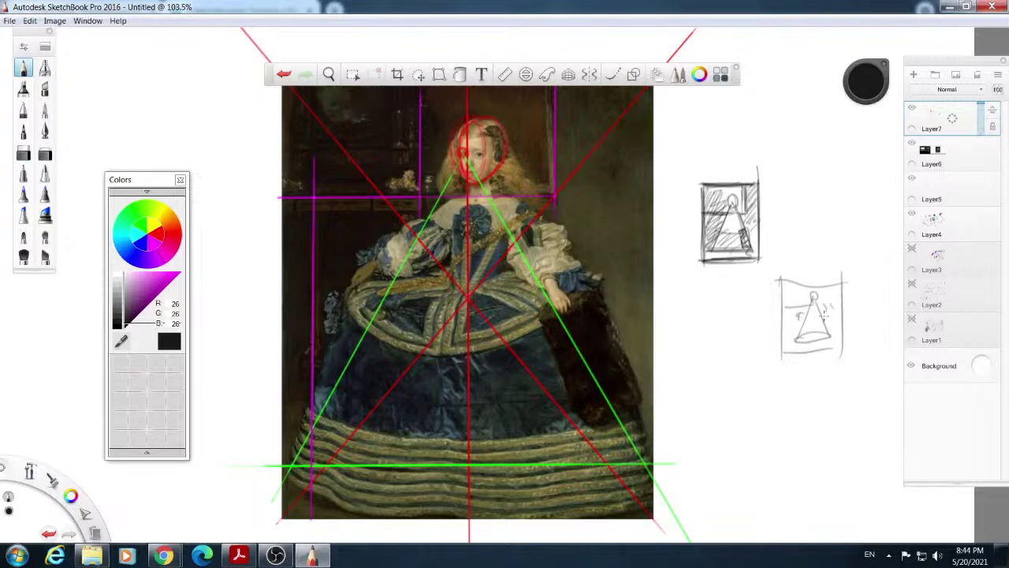
left_click_drag(720, 208, 705, 215)
left_click_drag(750, 188, 732, 237)
left_click_drag(725, 234, 714, 242)
Sketch a third framed thumbnail below the first, divided by crossing diagonals, a vertical centre line and a horizontal line.
mouse_move(705, 199)
left_mouse_down()
mouse_move(755, 186)
mouse_move(706, 259)
mouse_move(684, 374)
left_mouse_up()
mouse_move(666, 299)
left_mouse_down()
mouse_move(746, 293)
mouse_move(740, 380)
left_mouse_up()
mouse_move(683, 284)
left_mouse_down()
mouse_move(686, 372)
mouse_move(747, 363)
left_mouse_up()
left_click_drag(686, 366, 744, 361)
left_click_drag(690, 313, 692, 374)
mouse_move(706, 293)
left_mouse_down()
mouse_move(707, 363)
mouse_move(707, 344)
mouse_move(748, 328)
mouse_move(741, 298)
left_mouse_up()
left_click_drag(707, 327, 725, 361)
left_click_drag(681, 303, 733, 379)
mouse_move(706, 332)
left_mouse_down()
mouse_move(685, 361)
mouse_move(735, 337)
left_mouse_up()
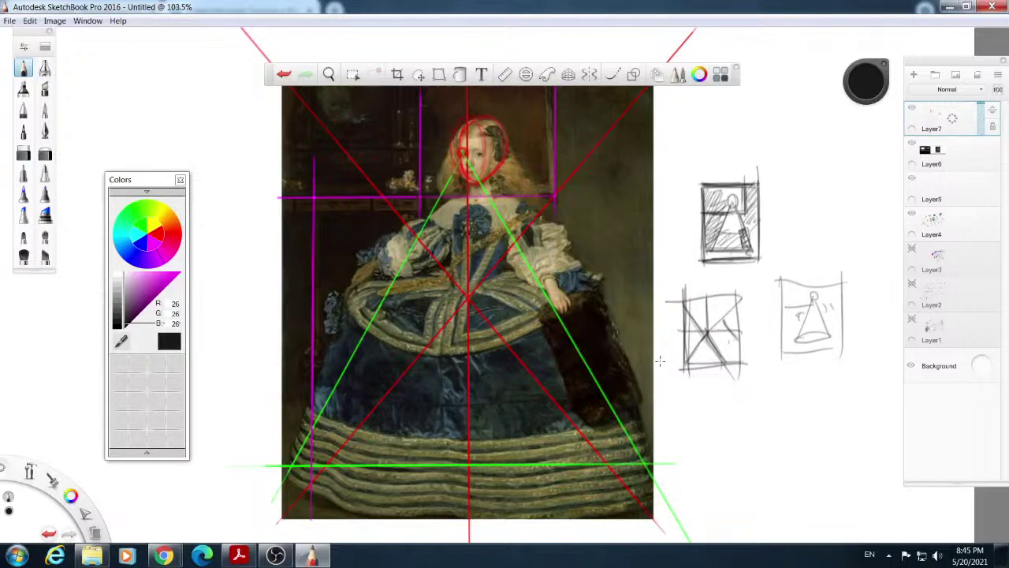
left_click_drag(779, 308, 838, 310)
left_click_drag(727, 348, 719, 365)
left_click_drag(770, 186, 769, 224)
Hide the layer with the guide lines and thumbnails and add a new layer above it, with the colour set to magenta (255, 0, 255).
left_click(911, 108)
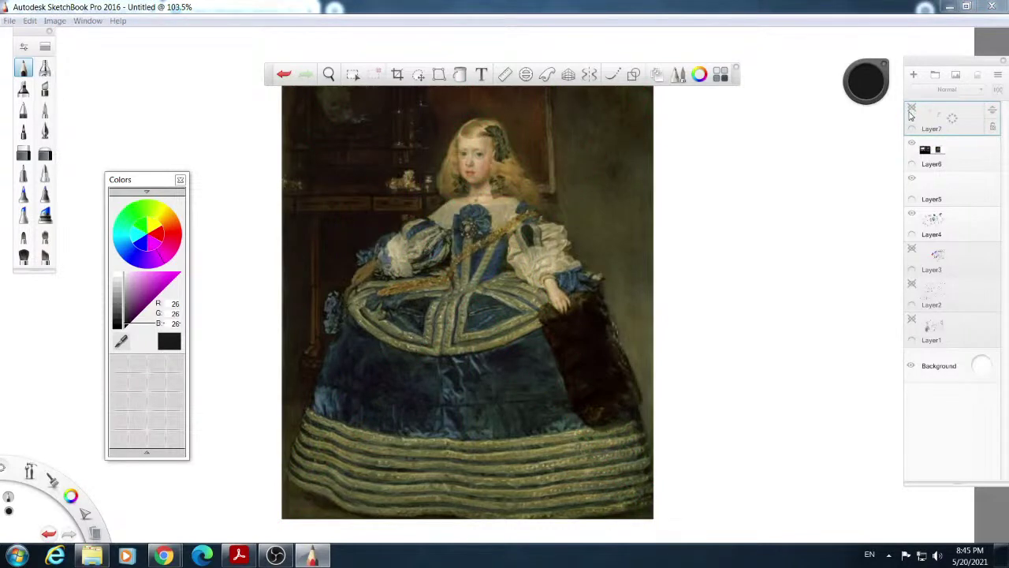
left_click(153, 248)
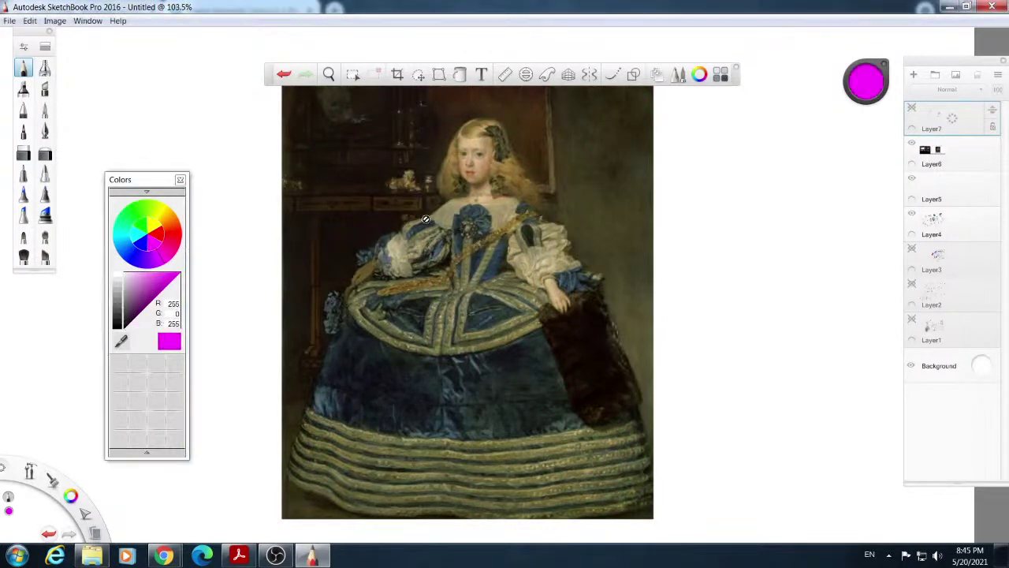
left_click(913, 75)
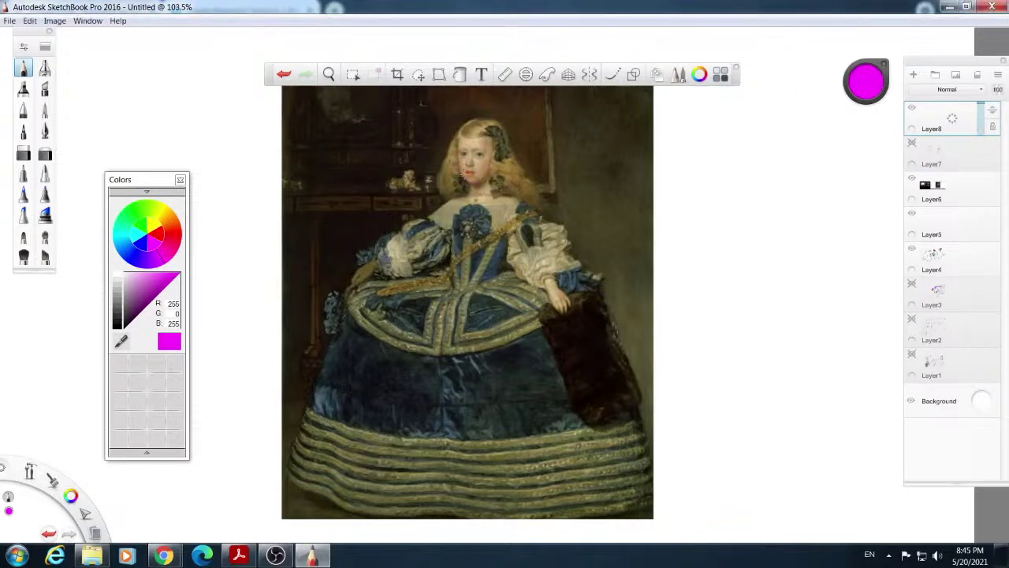
Trace the girl's face, the dark muff, the chain across the bodice, and the skirt's waistline and striped hem in magenta over the painting.
mouse_move(490, 164)
left_mouse_down()
mouse_move(464, 170)
mouse_move(482, 124)
mouse_move(461, 145)
left_mouse_up()
left_click_drag(573, 412, 525, 249)
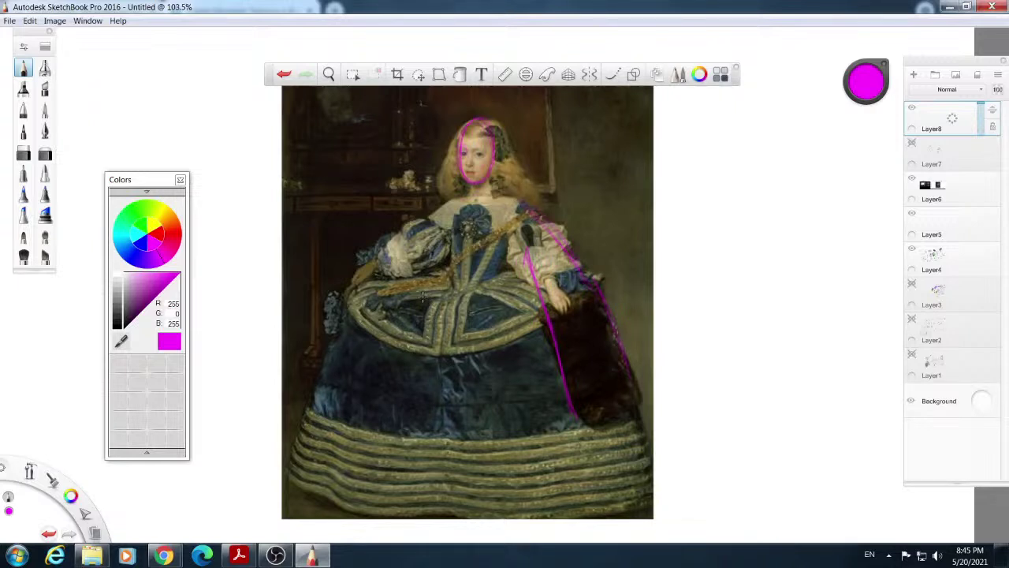
mouse_move(479, 237)
left_mouse_down()
mouse_move(437, 280)
mouse_move(347, 320)
left_mouse_up()
left_click_drag(314, 405, 368, 427)
left_click_drag(516, 434, 625, 408)
mouse_move(313, 407)
left_mouse_down()
mouse_move(286, 474)
mouse_move(288, 464)
mouse_move(378, 510)
left_mouse_up()
left_click_drag(652, 509, 643, 426)
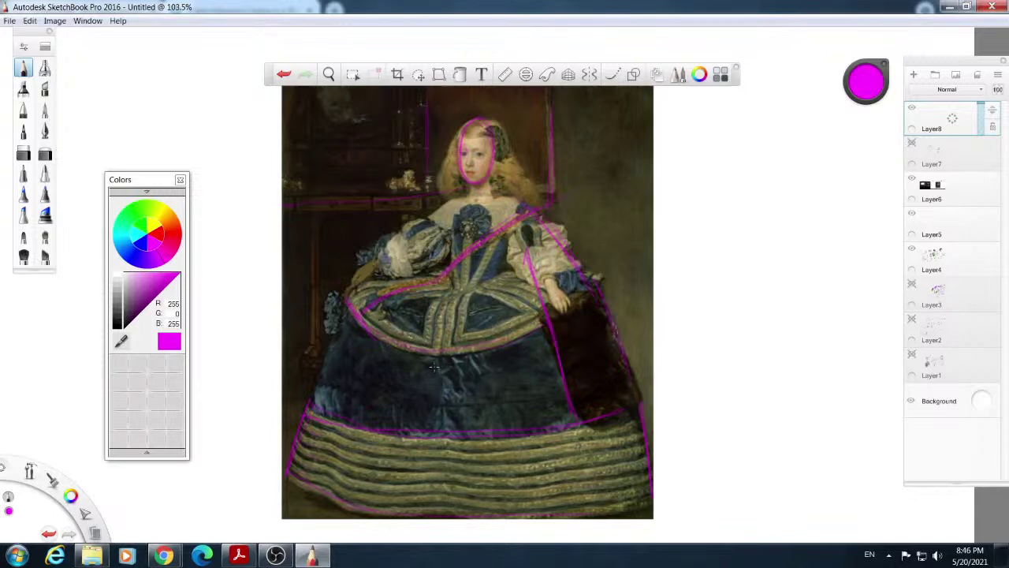
Trace the chest rosette and the hair, and outline the background furniture's horizontal and vertical edges in magenta.
mouse_move(478, 234)
left_mouse_down()
mouse_move(455, 222)
mouse_move(487, 211)
mouse_move(479, 235)
left_mouse_up()
mouse_move(336, 194)
left_mouse_down()
mouse_move(307, 196)
mouse_move(311, 213)
mouse_move(363, 213)
mouse_move(418, 196)
mouse_move(421, 211)
mouse_move(375, 206)
left_mouse_up()
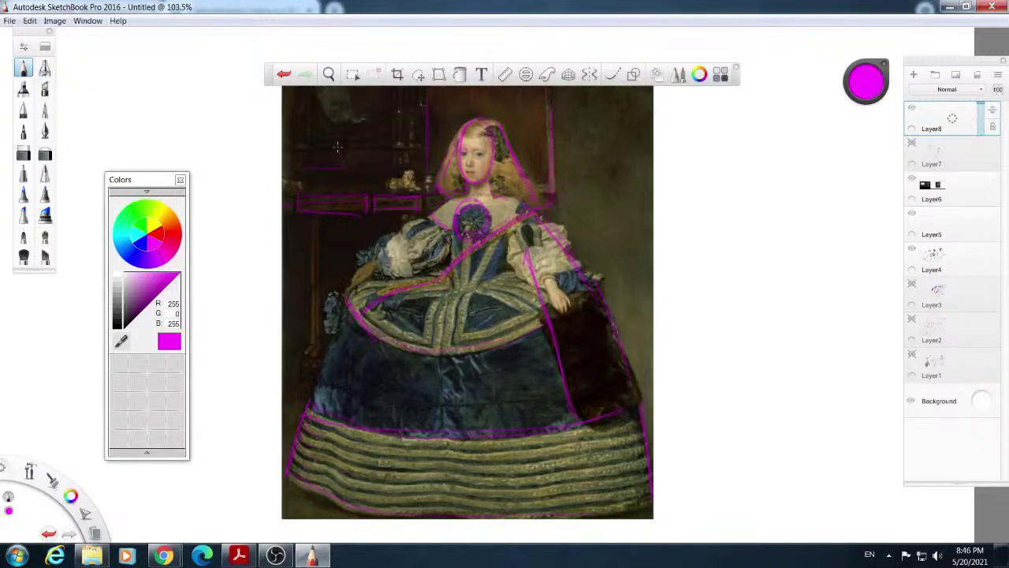
mouse_move(313, 144)
left_mouse_down()
mouse_move(389, 141)
mouse_move(387, 108)
mouse_move(398, 131)
mouse_move(414, 110)
mouse_move(402, 151)
left_mouse_up()
left_click_drag(418, 93, 419, 178)
left_click_drag(314, 223, 314, 347)
left_click_drag(312, 413, 302, 426)
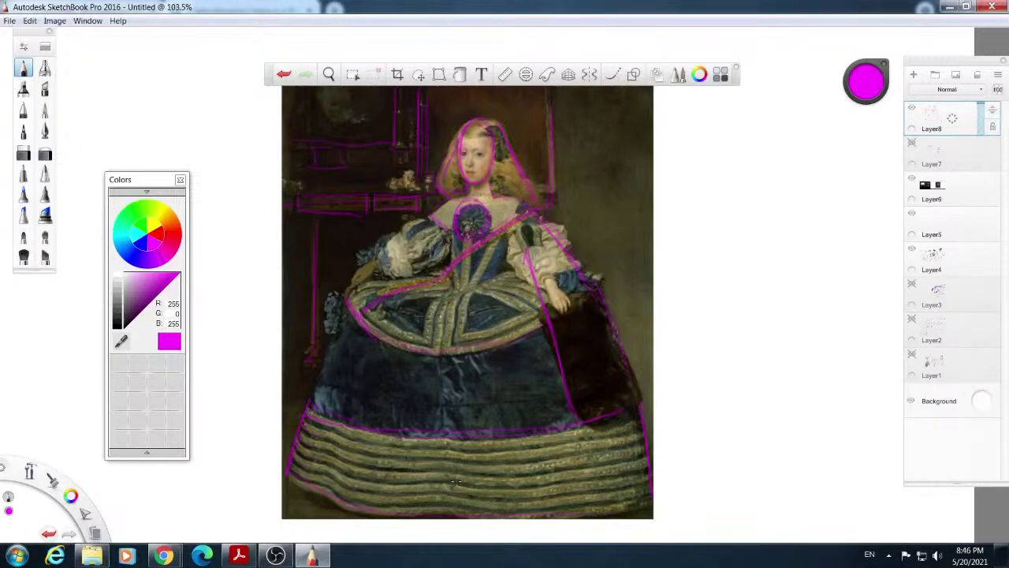
left_click_drag(606, 132, 616, 170)
Switch to the Understanding_and_Creating_Art PDF in Acrobat, zoom out to 66.7%, and read the design principles on the open spread.
left_click(239, 556)
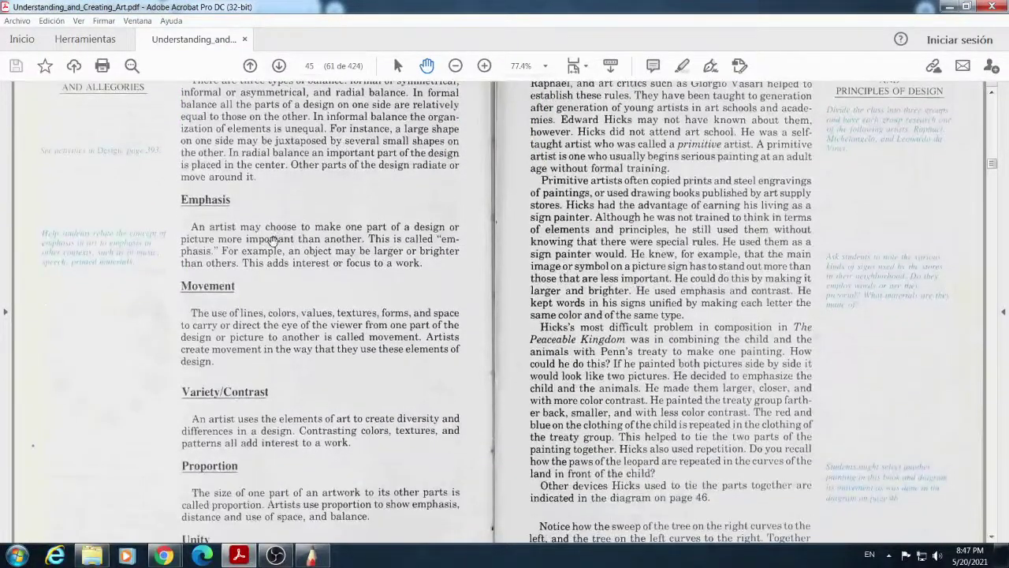
left_click(456, 67)
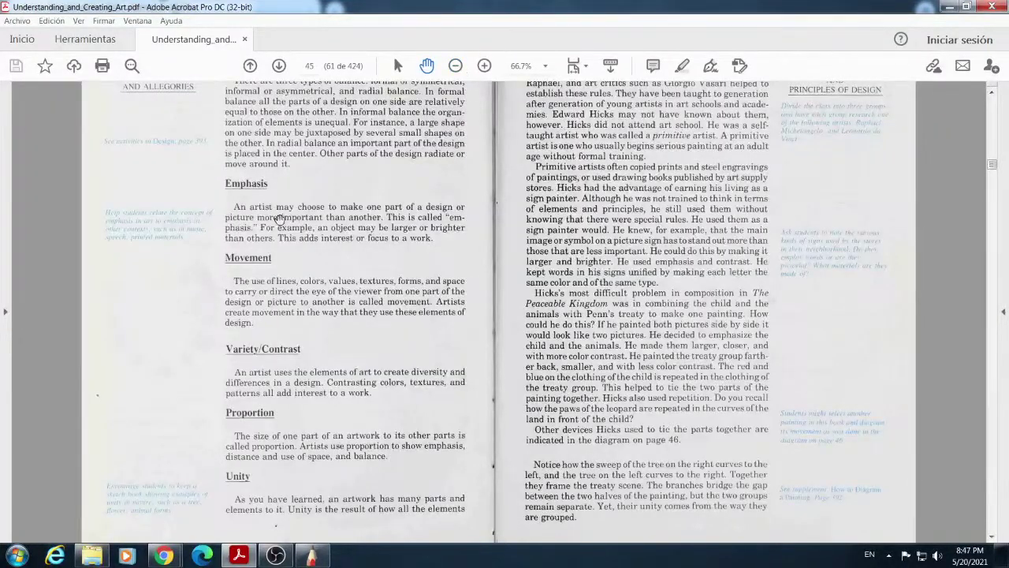
scroll(381, 169, "up", 1)
scroll(380, 170, "down", 1)
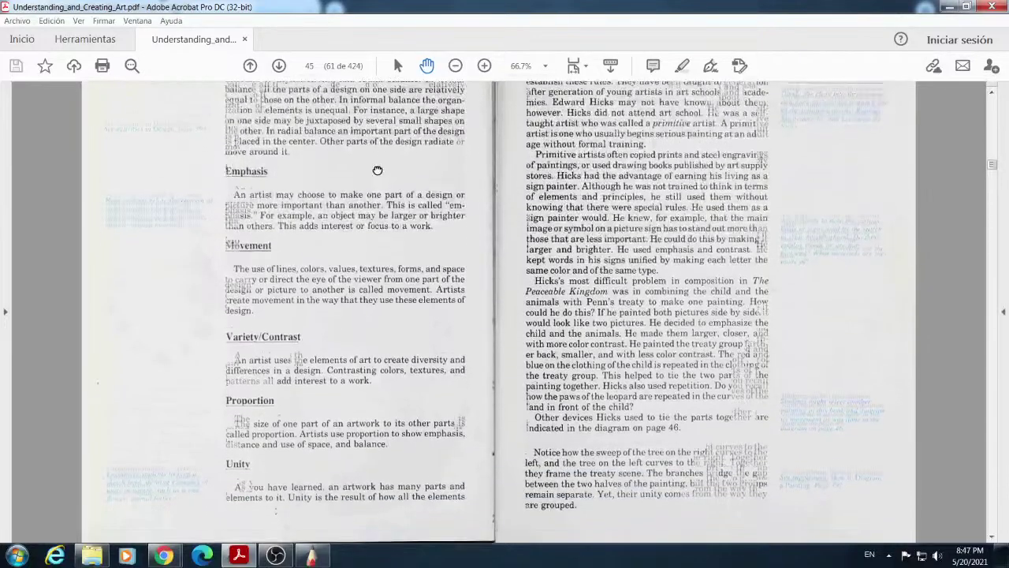
scroll(377, 170, "down", 1)
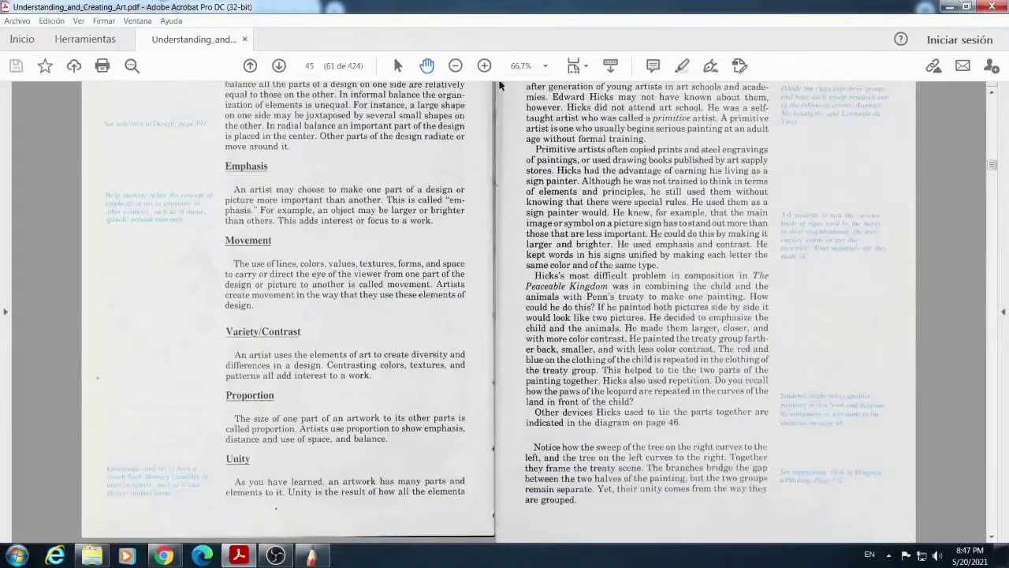
Go to page 47 and examine the diagram of movement in The Peaceable Kingdom and the core activities beside it.
left_click(279, 66)
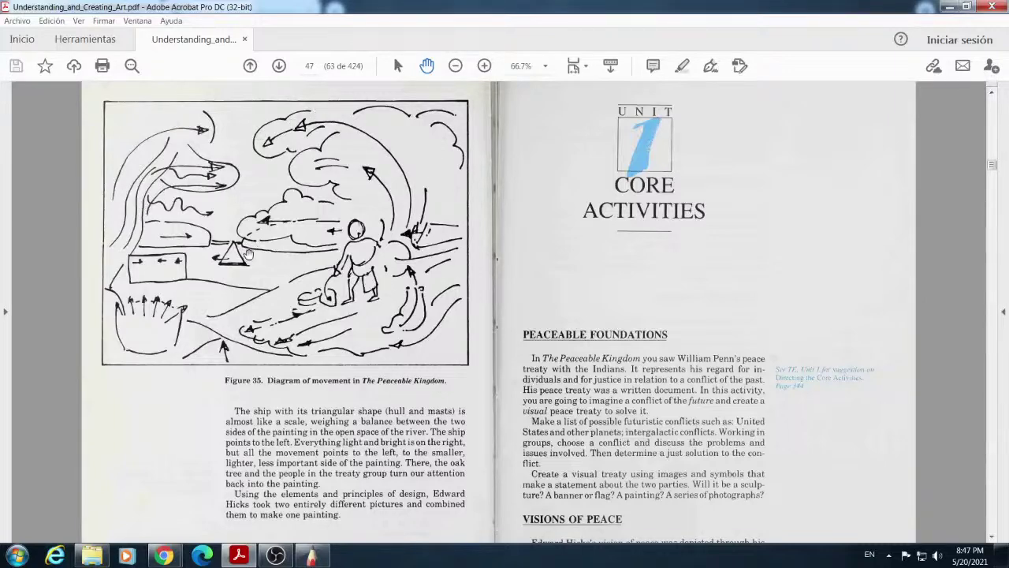
scroll(372, 270, "down", 3)
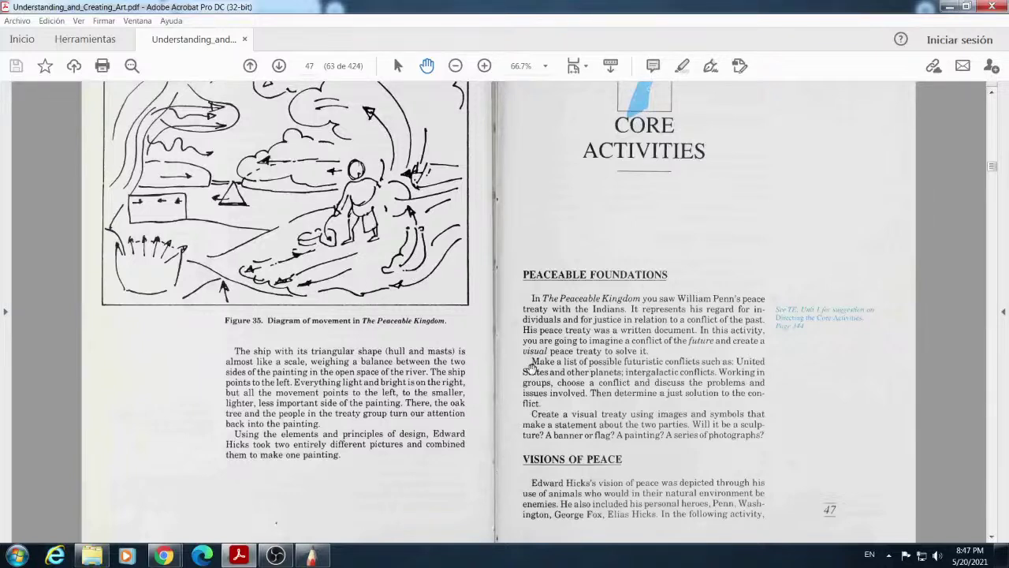
scroll(594, 249, "up", 1)
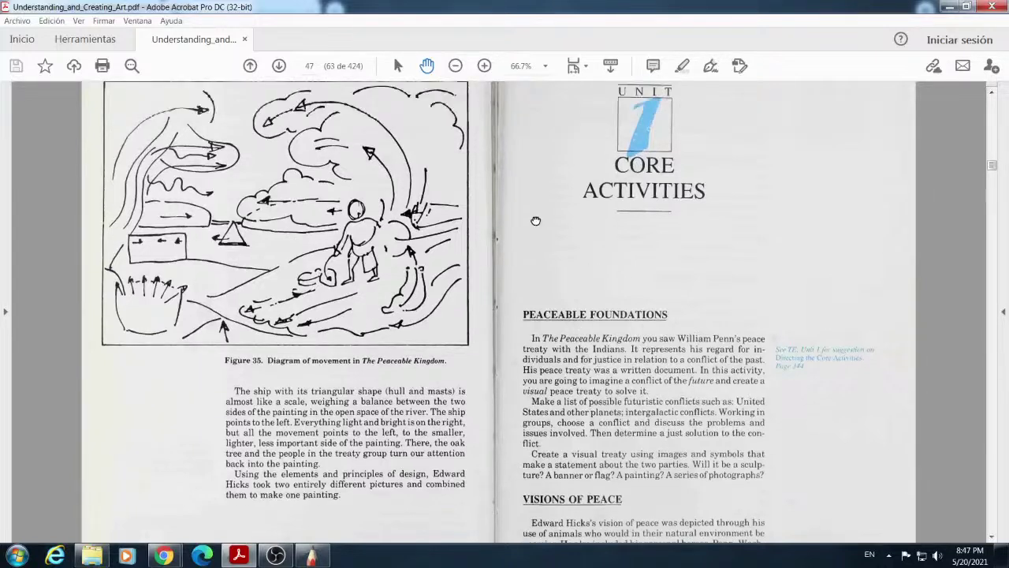
Page forward to page 67, looking over the illustrations on symbols and allegories, architecture, sculpture and prints.
left_click(279, 65)
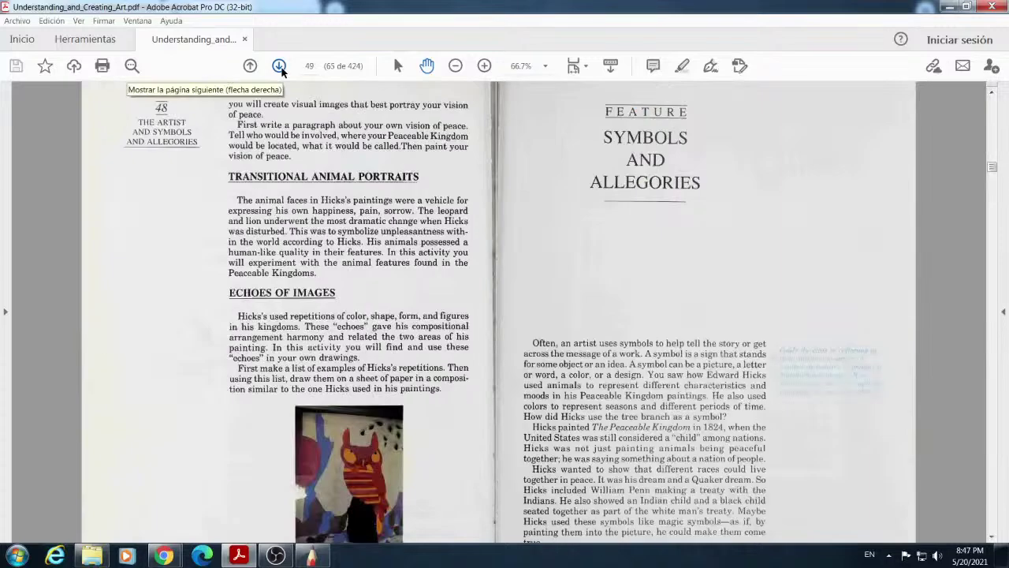
left_click(279, 65)
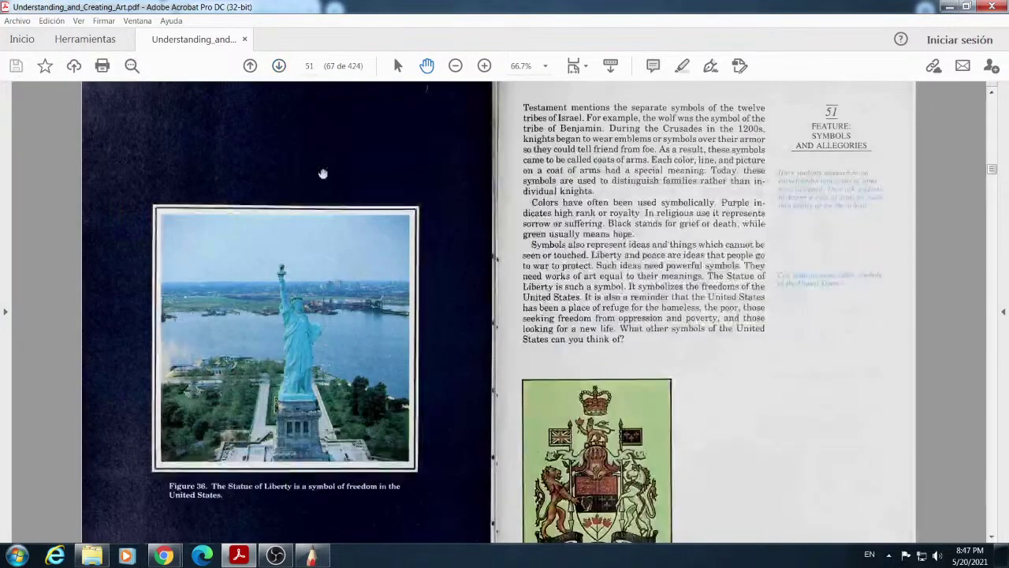
left_click(279, 65)
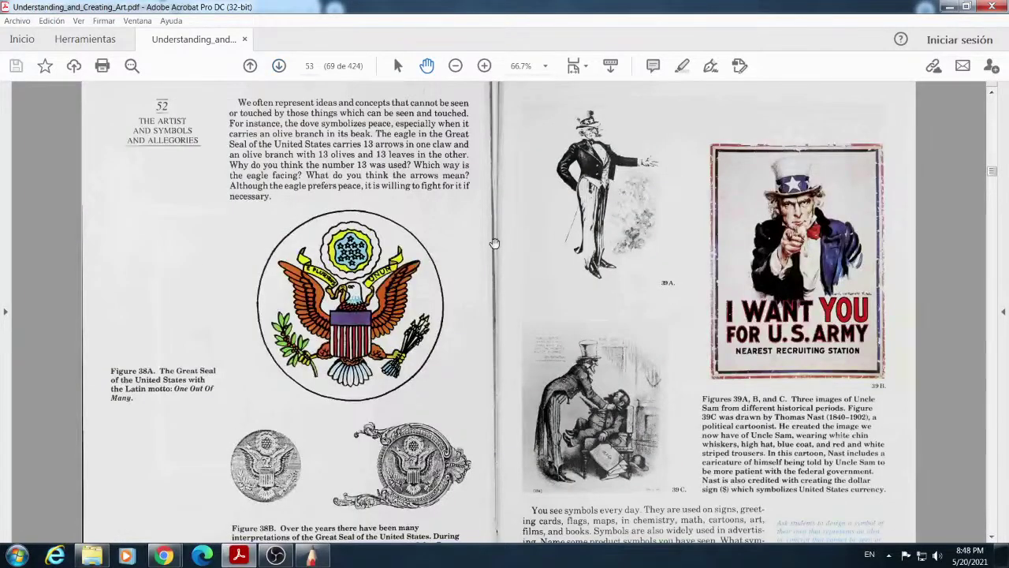
left_click(283, 67)
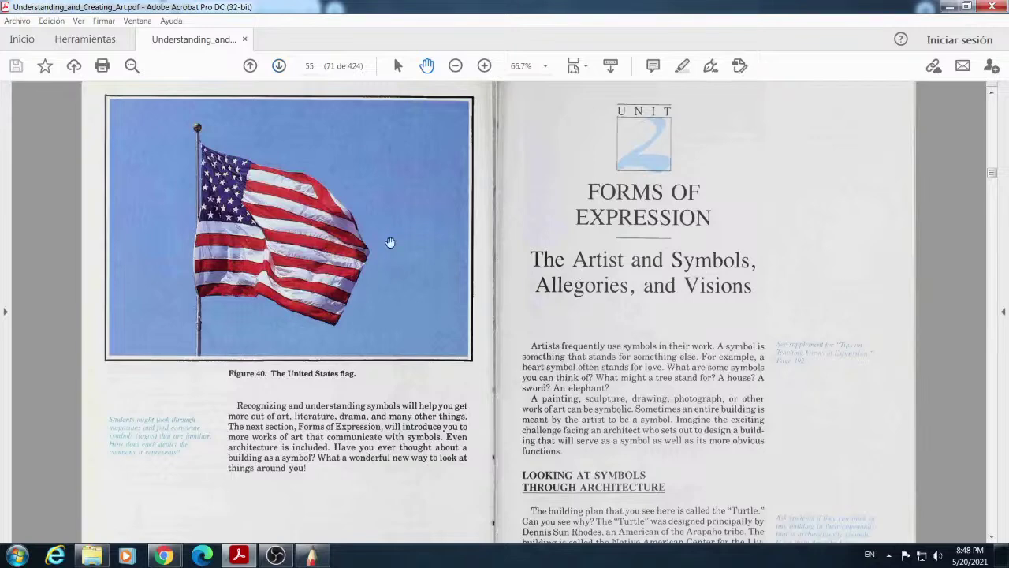
left_click(278, 66)
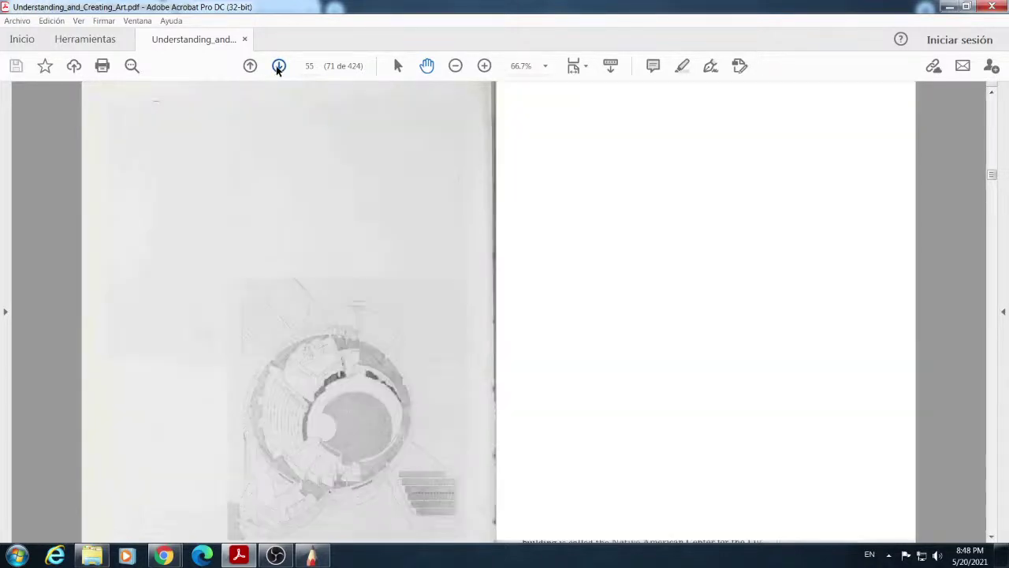
left_click(278, 68)
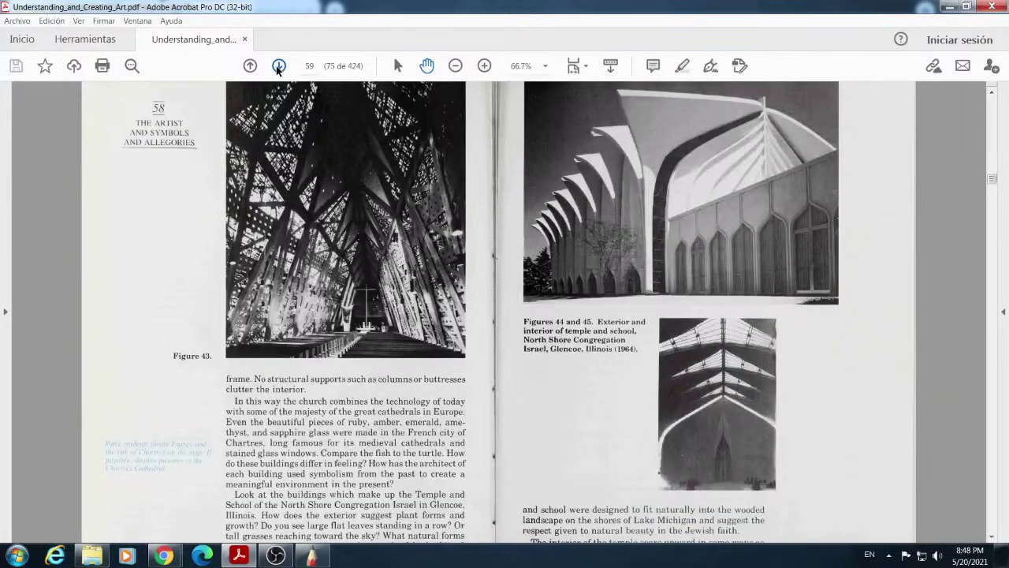
left_click(278, 66)
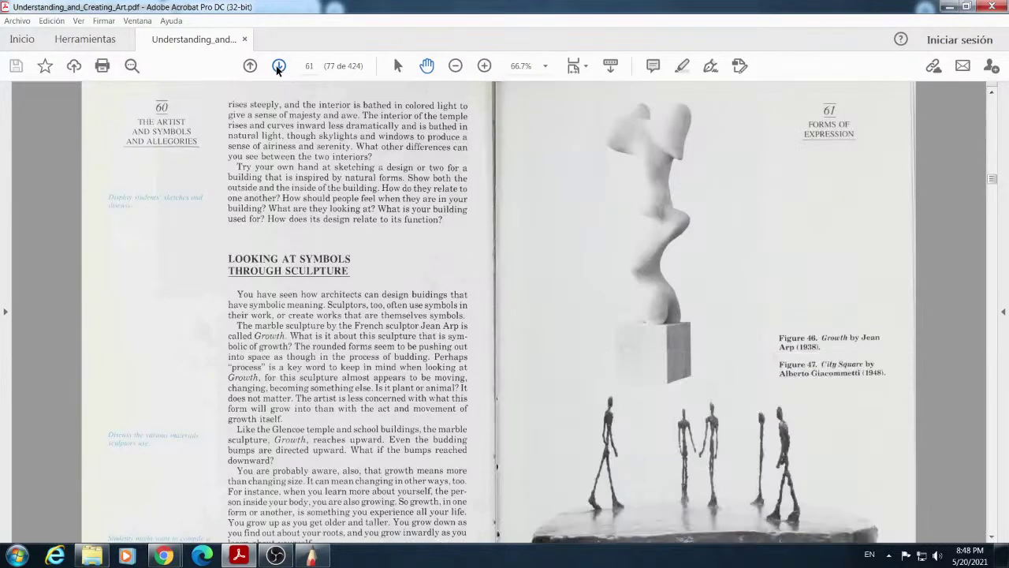
scroll(429, 296, "down", 1)
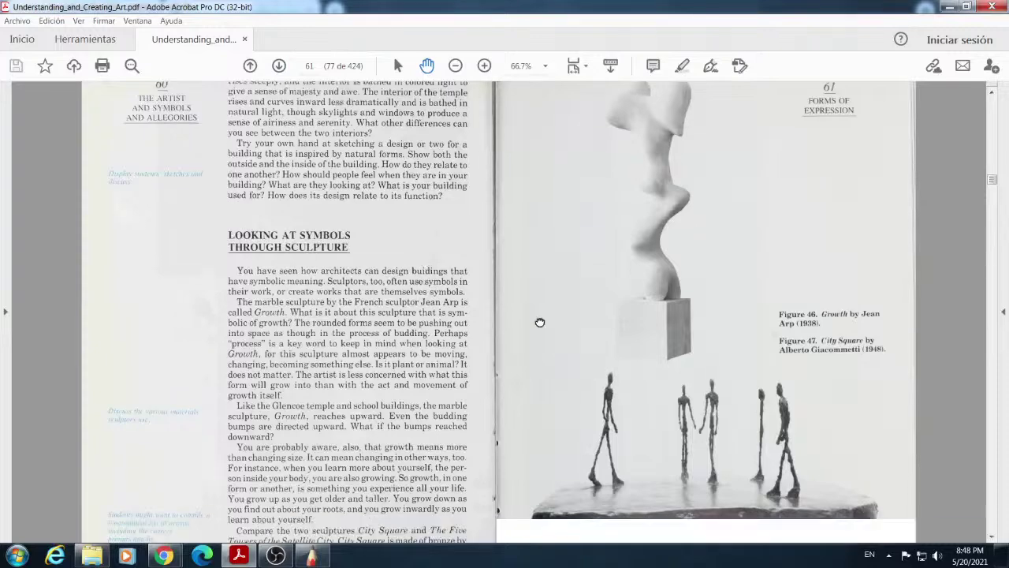
left_click(278, 66)
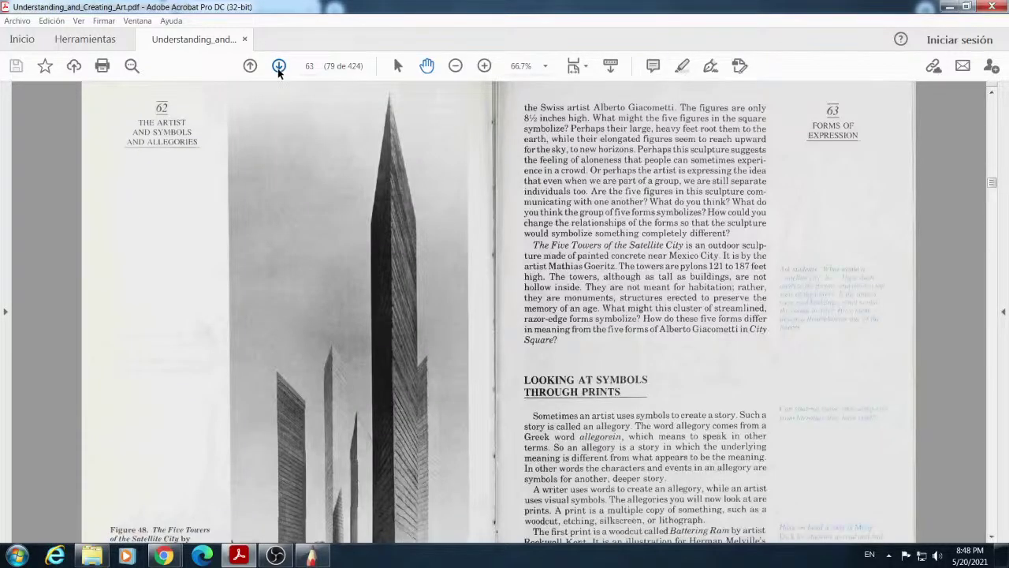
left_click(279, 67)
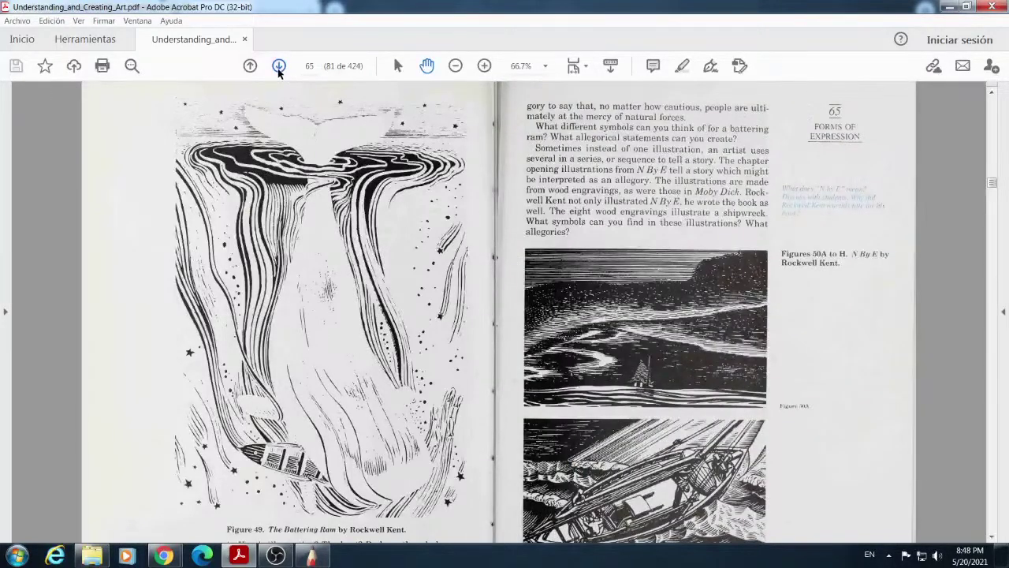
left_click(278, 66)
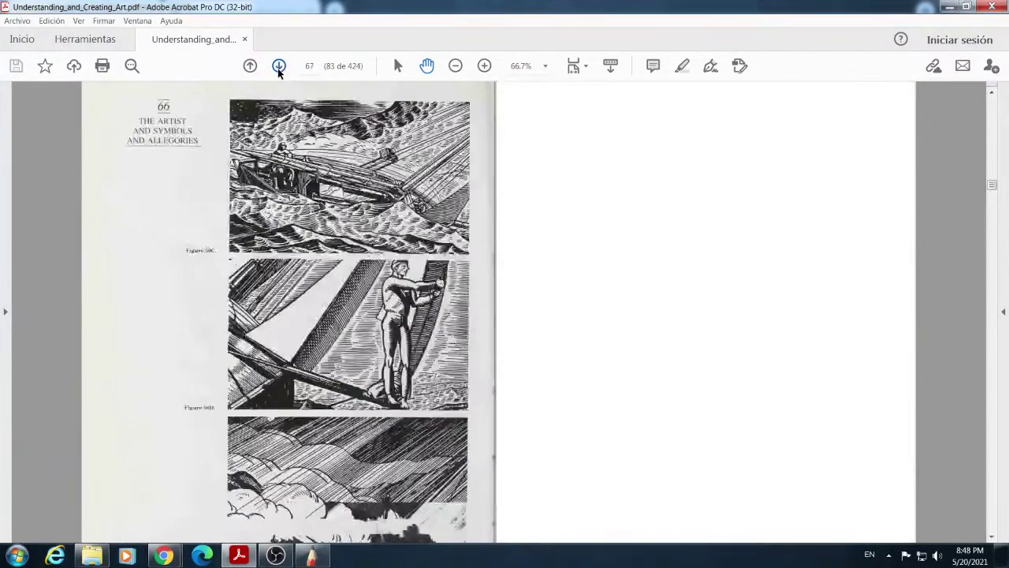